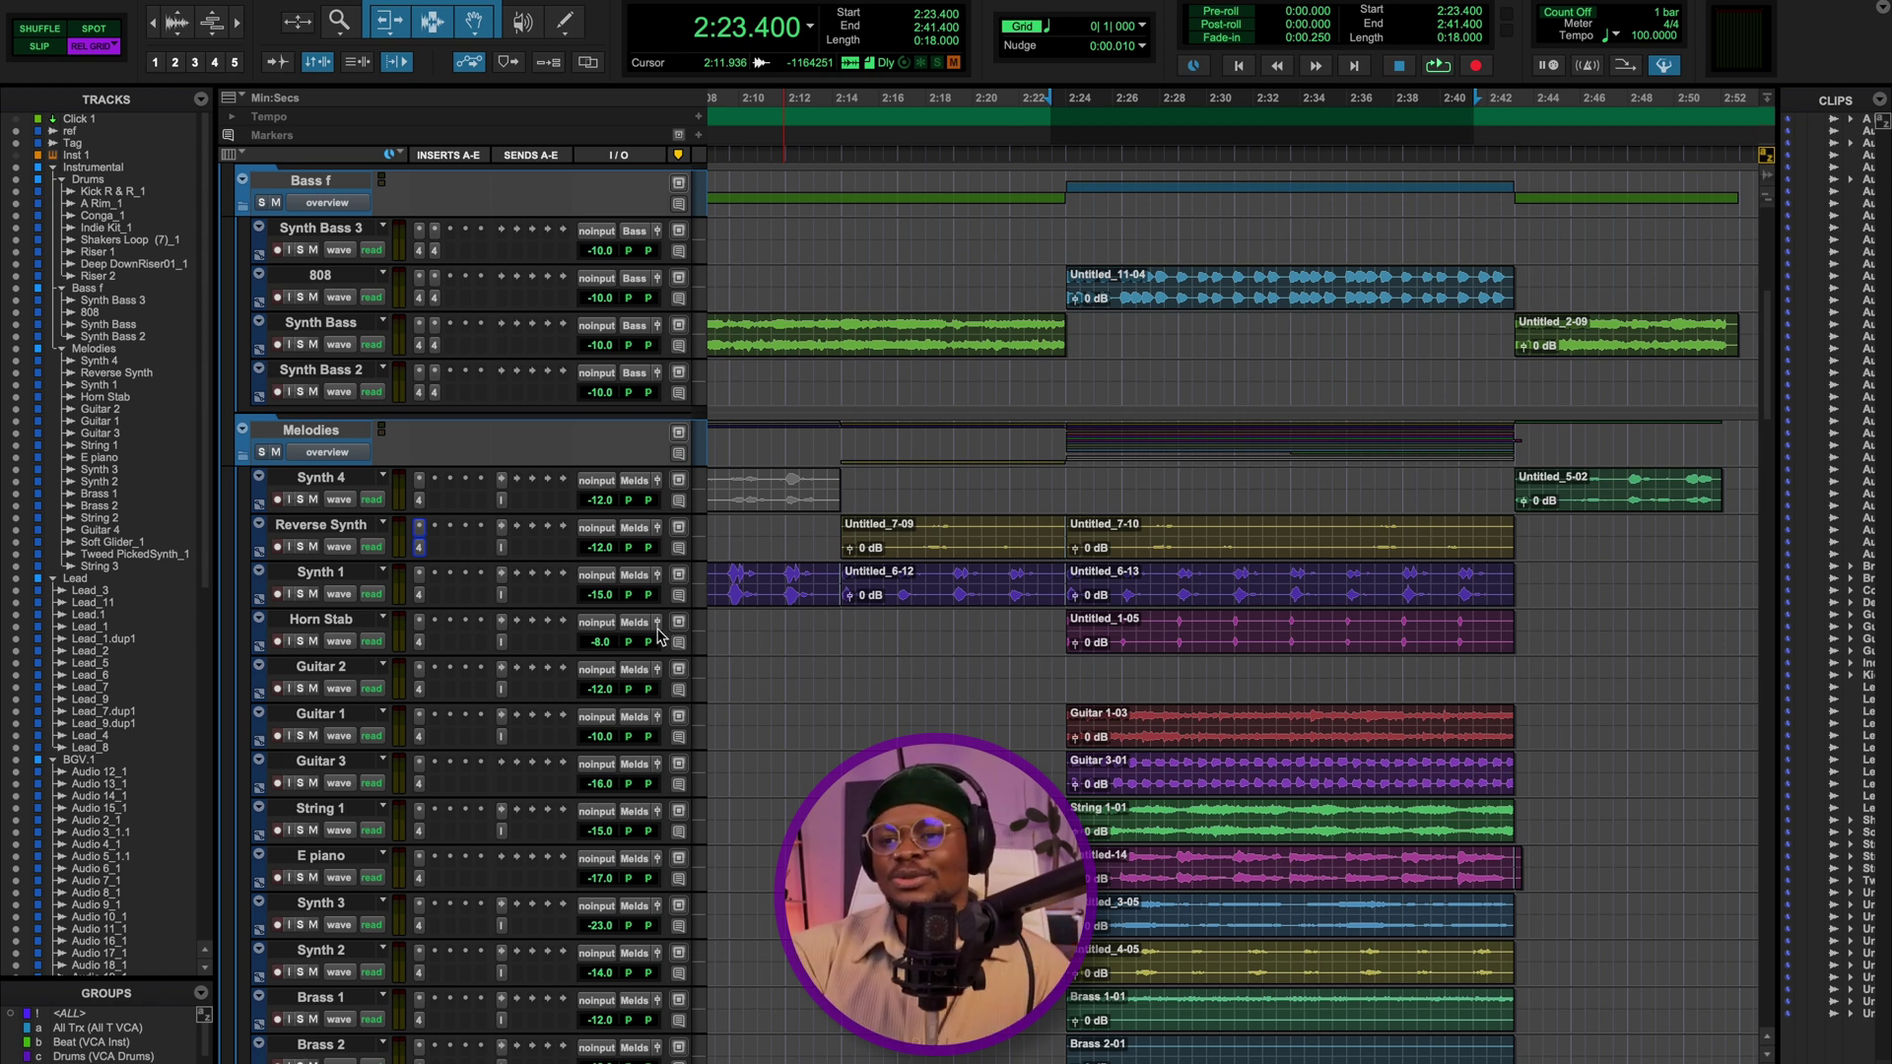
# - Show the mixer and open the Ozone 11 Dynamics insert on the Bgv Sum track
pyautogui.press('r')
pyautogui.scroll(-6, 988, 667)
pyautogui.hscroll(3, 988, 667)
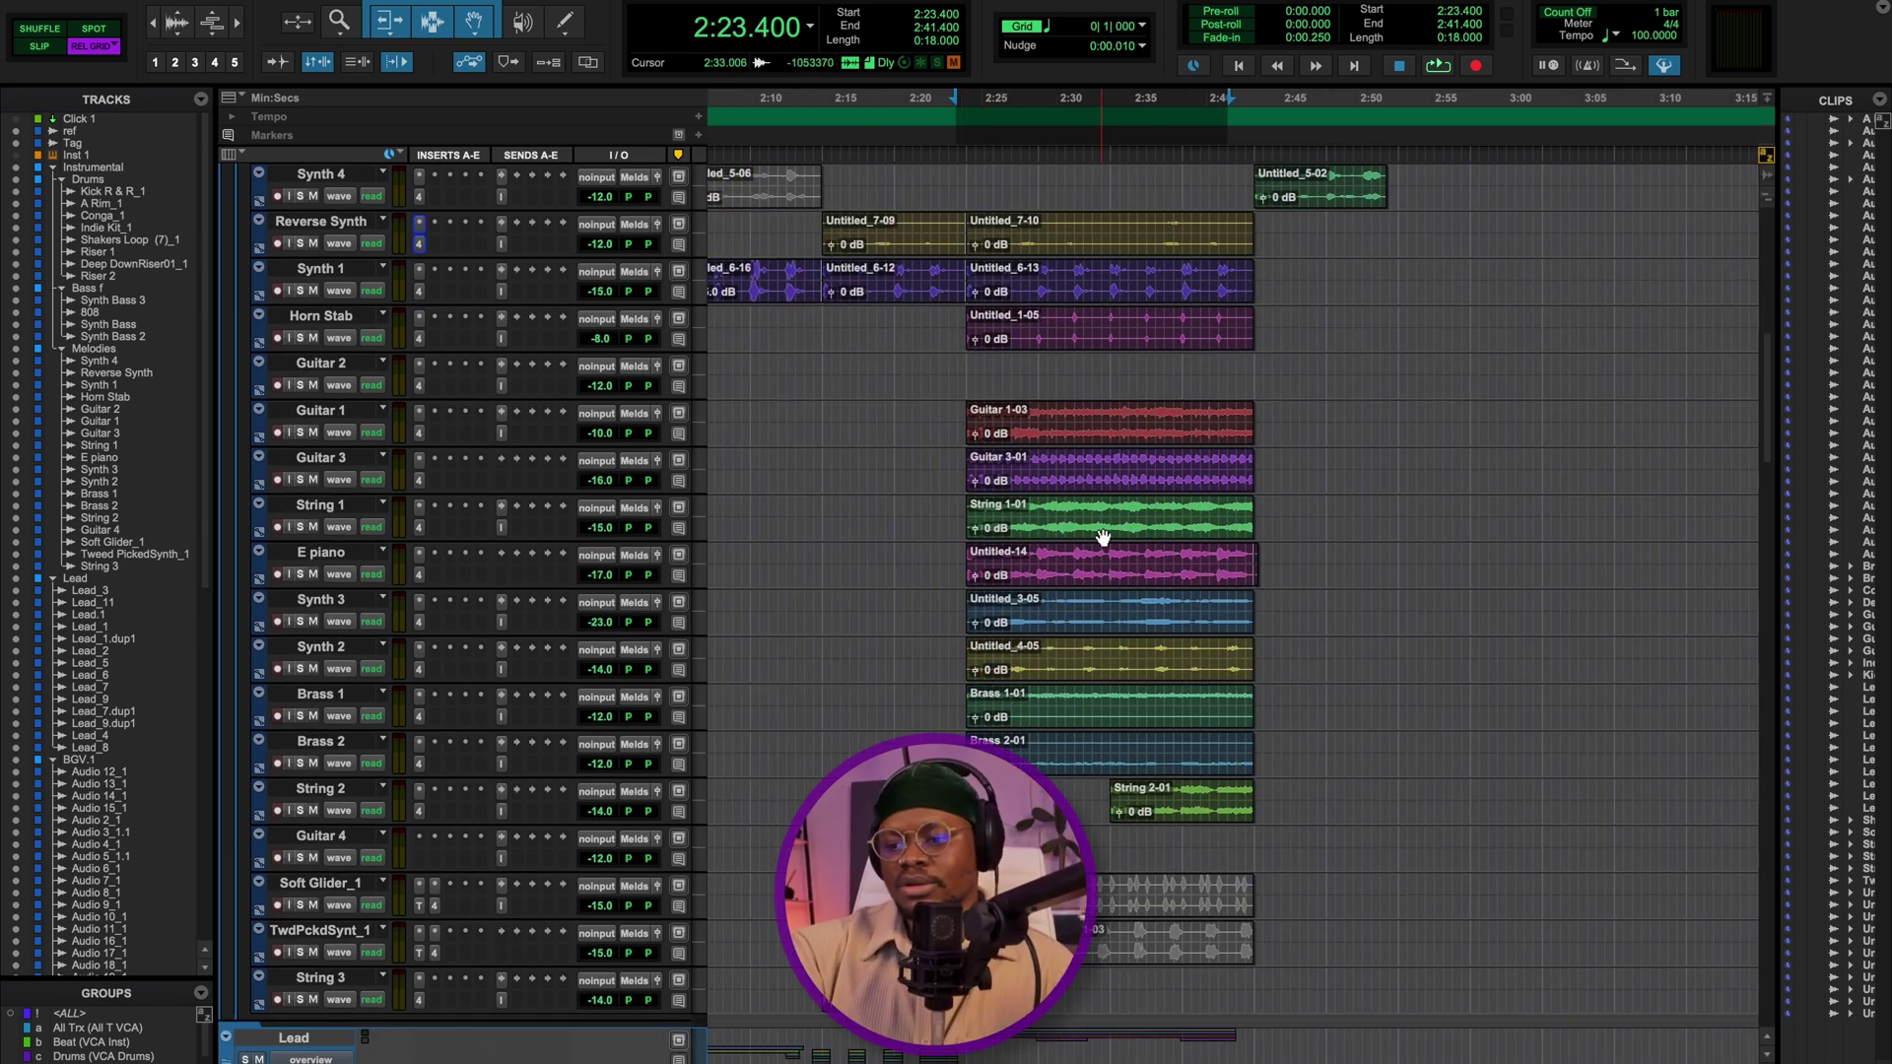
pyautogui.press('super+equal')
pyautogui.hscroll(-10, 964, 235)
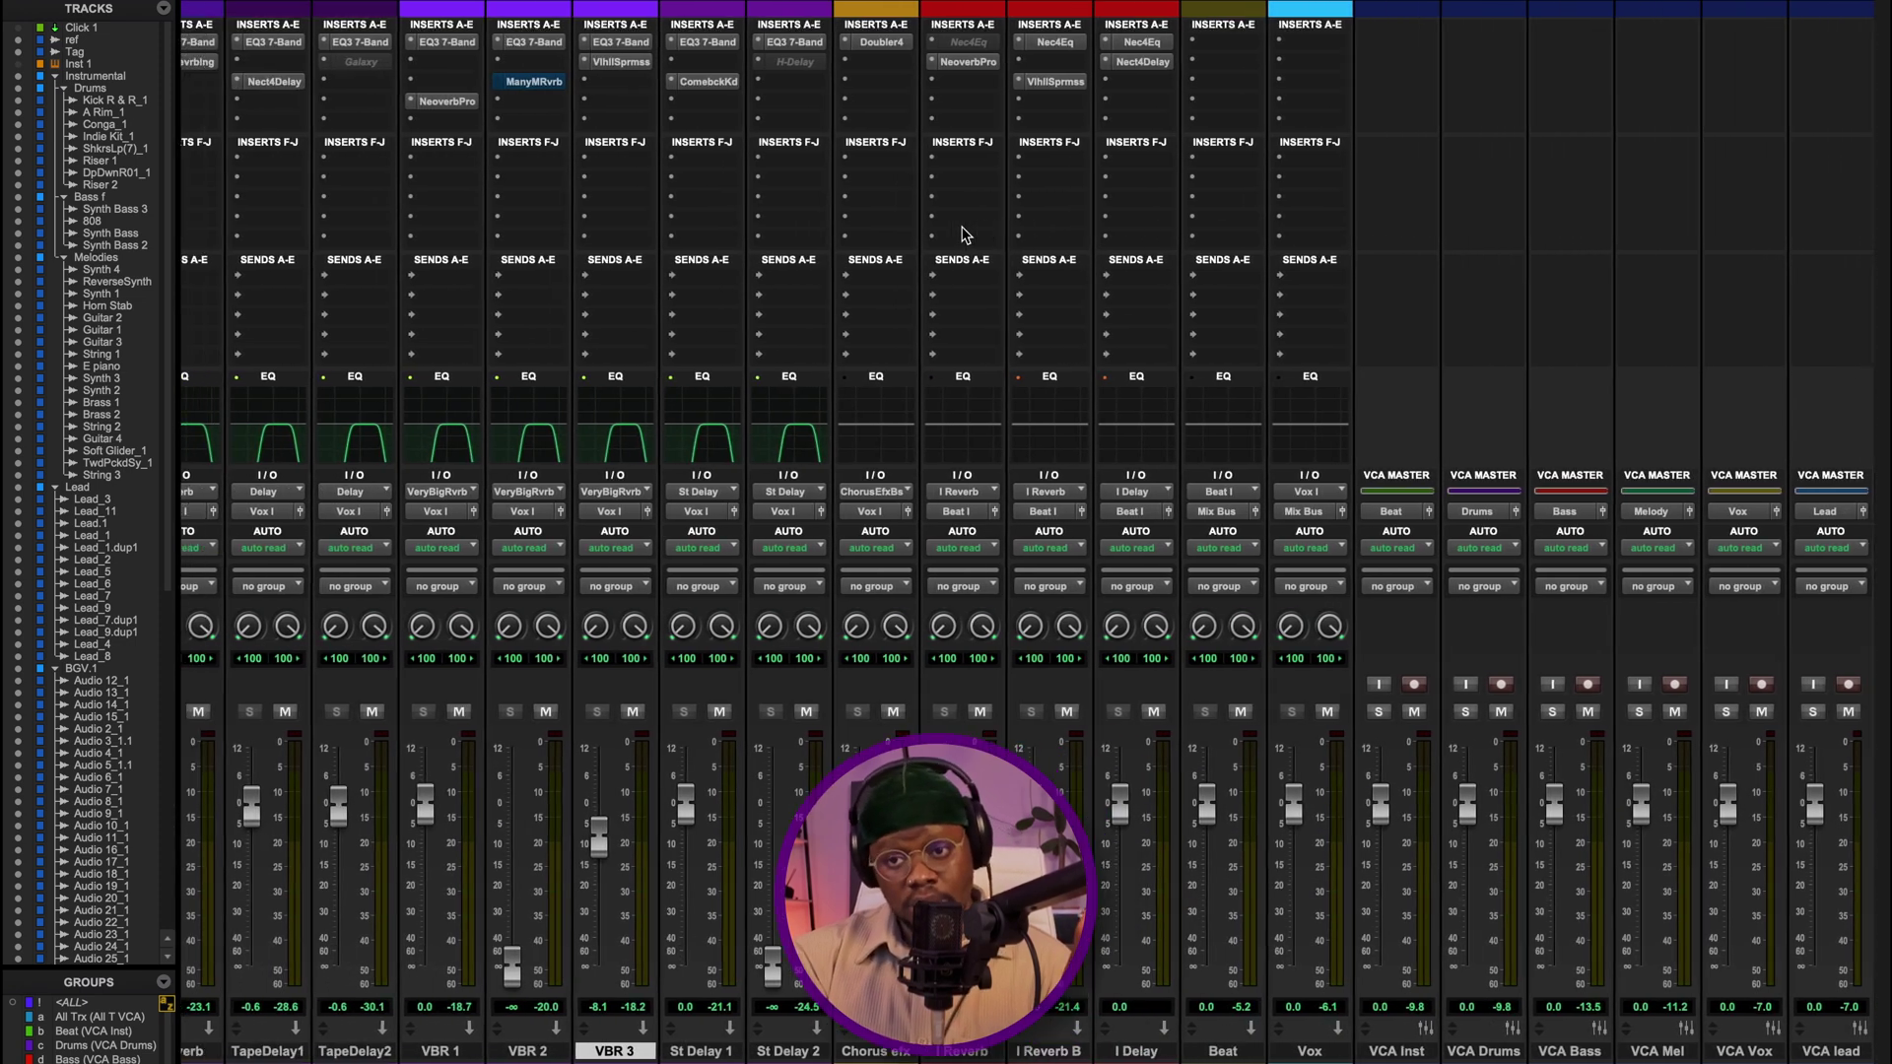
pyautogui.hscroll(-2, 964, 234)
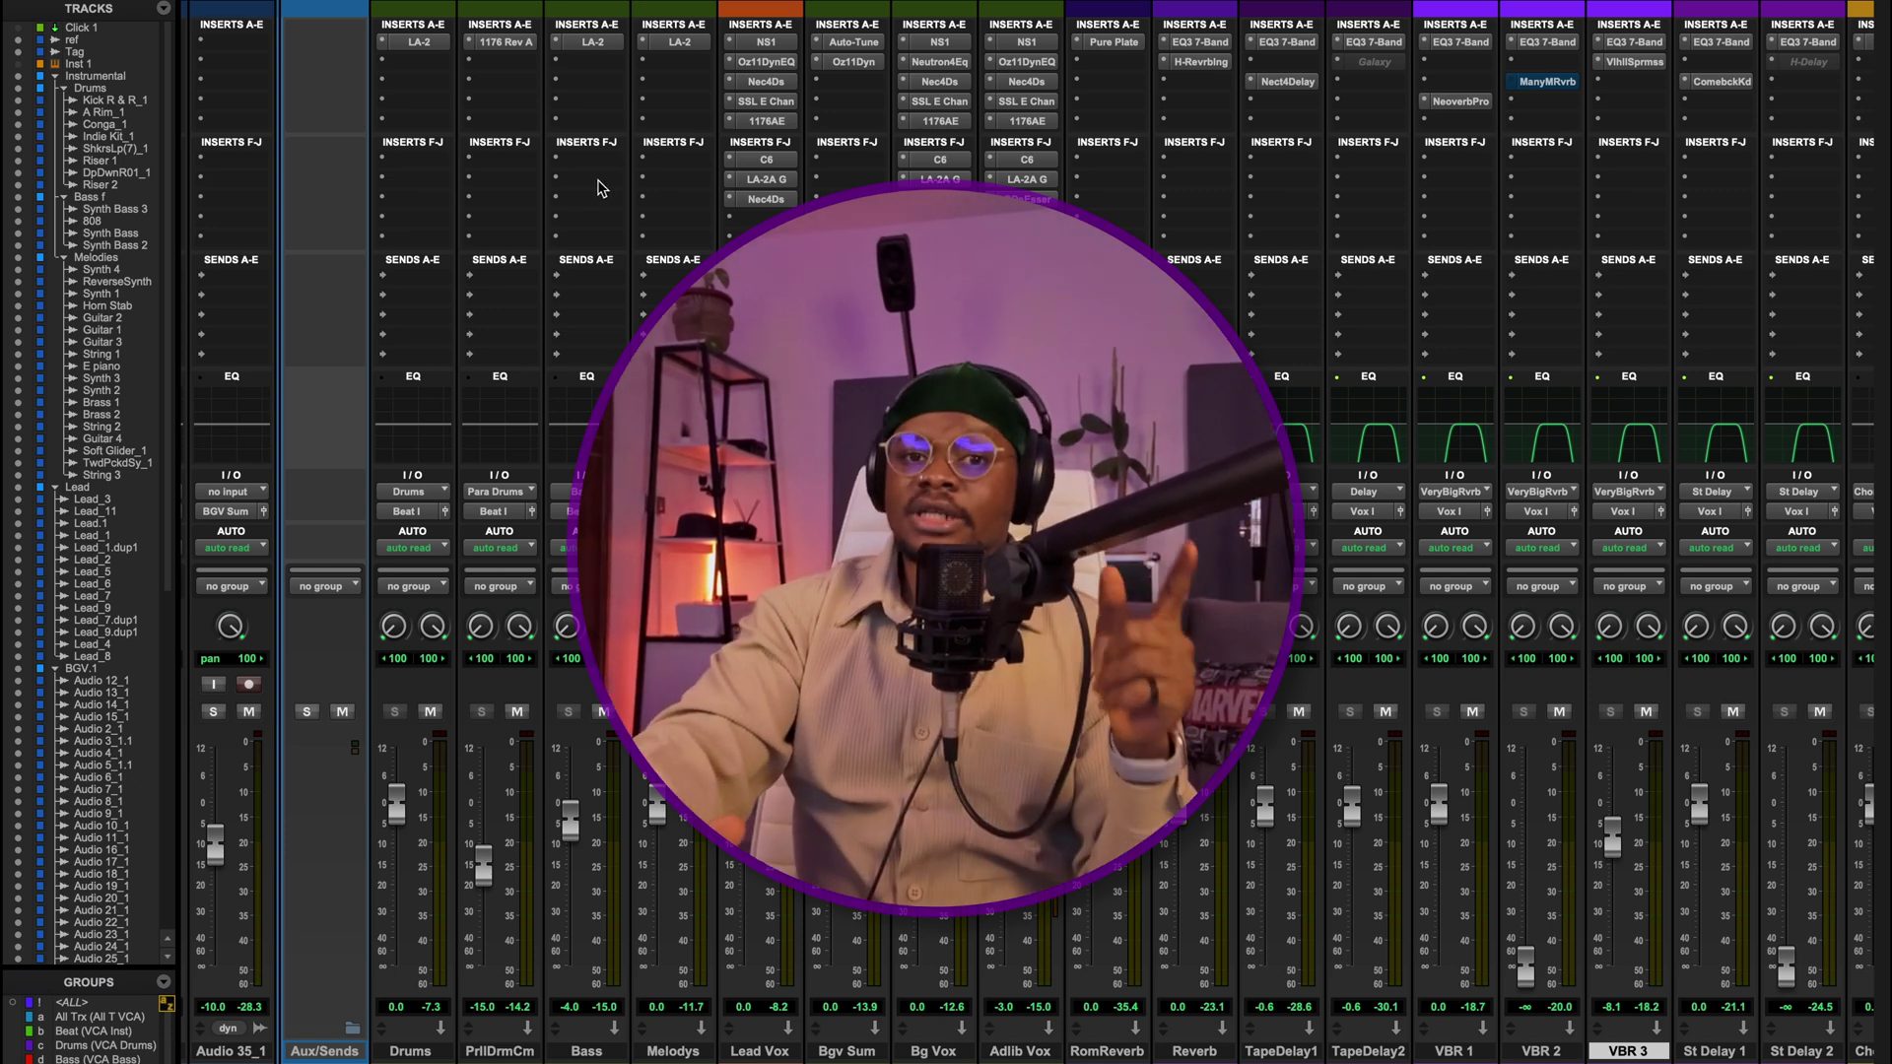
pyautogui.click(853, 61)
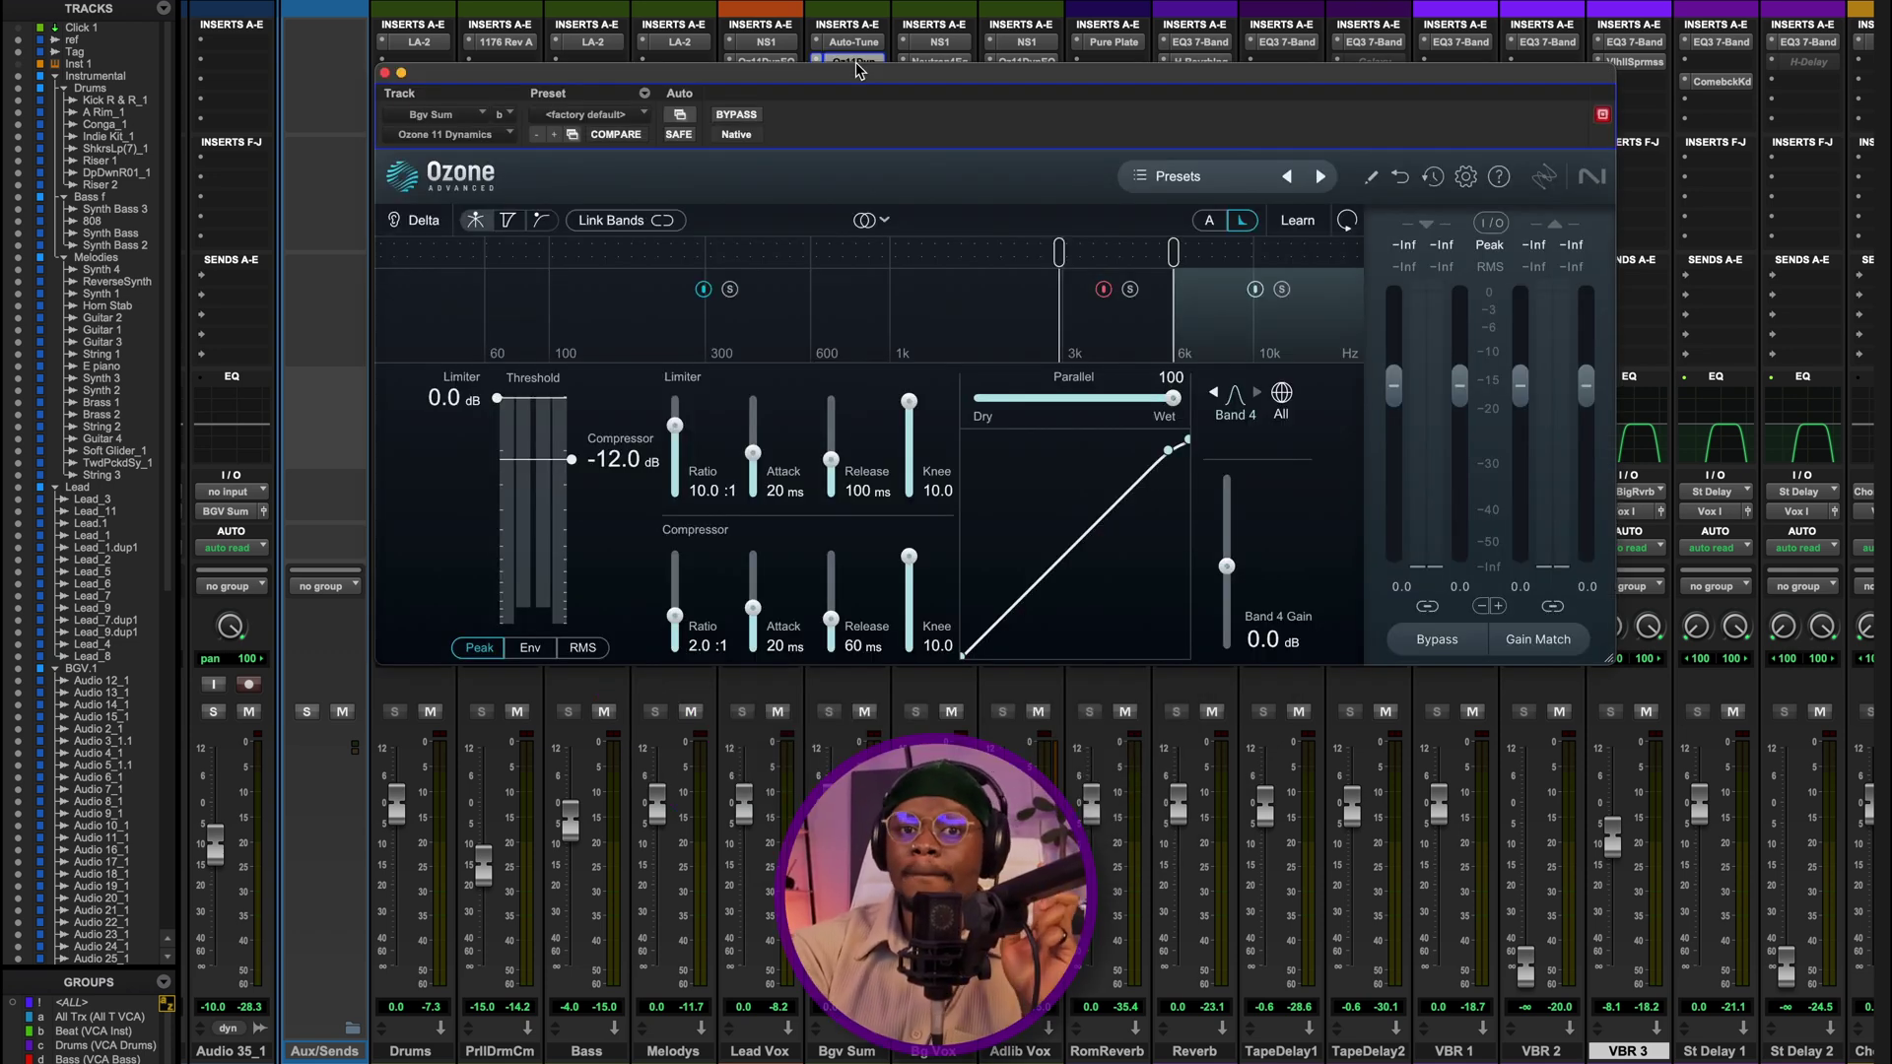
pyautogui.moveTo(873, 77); pyautogui.dragTo(831, 86)
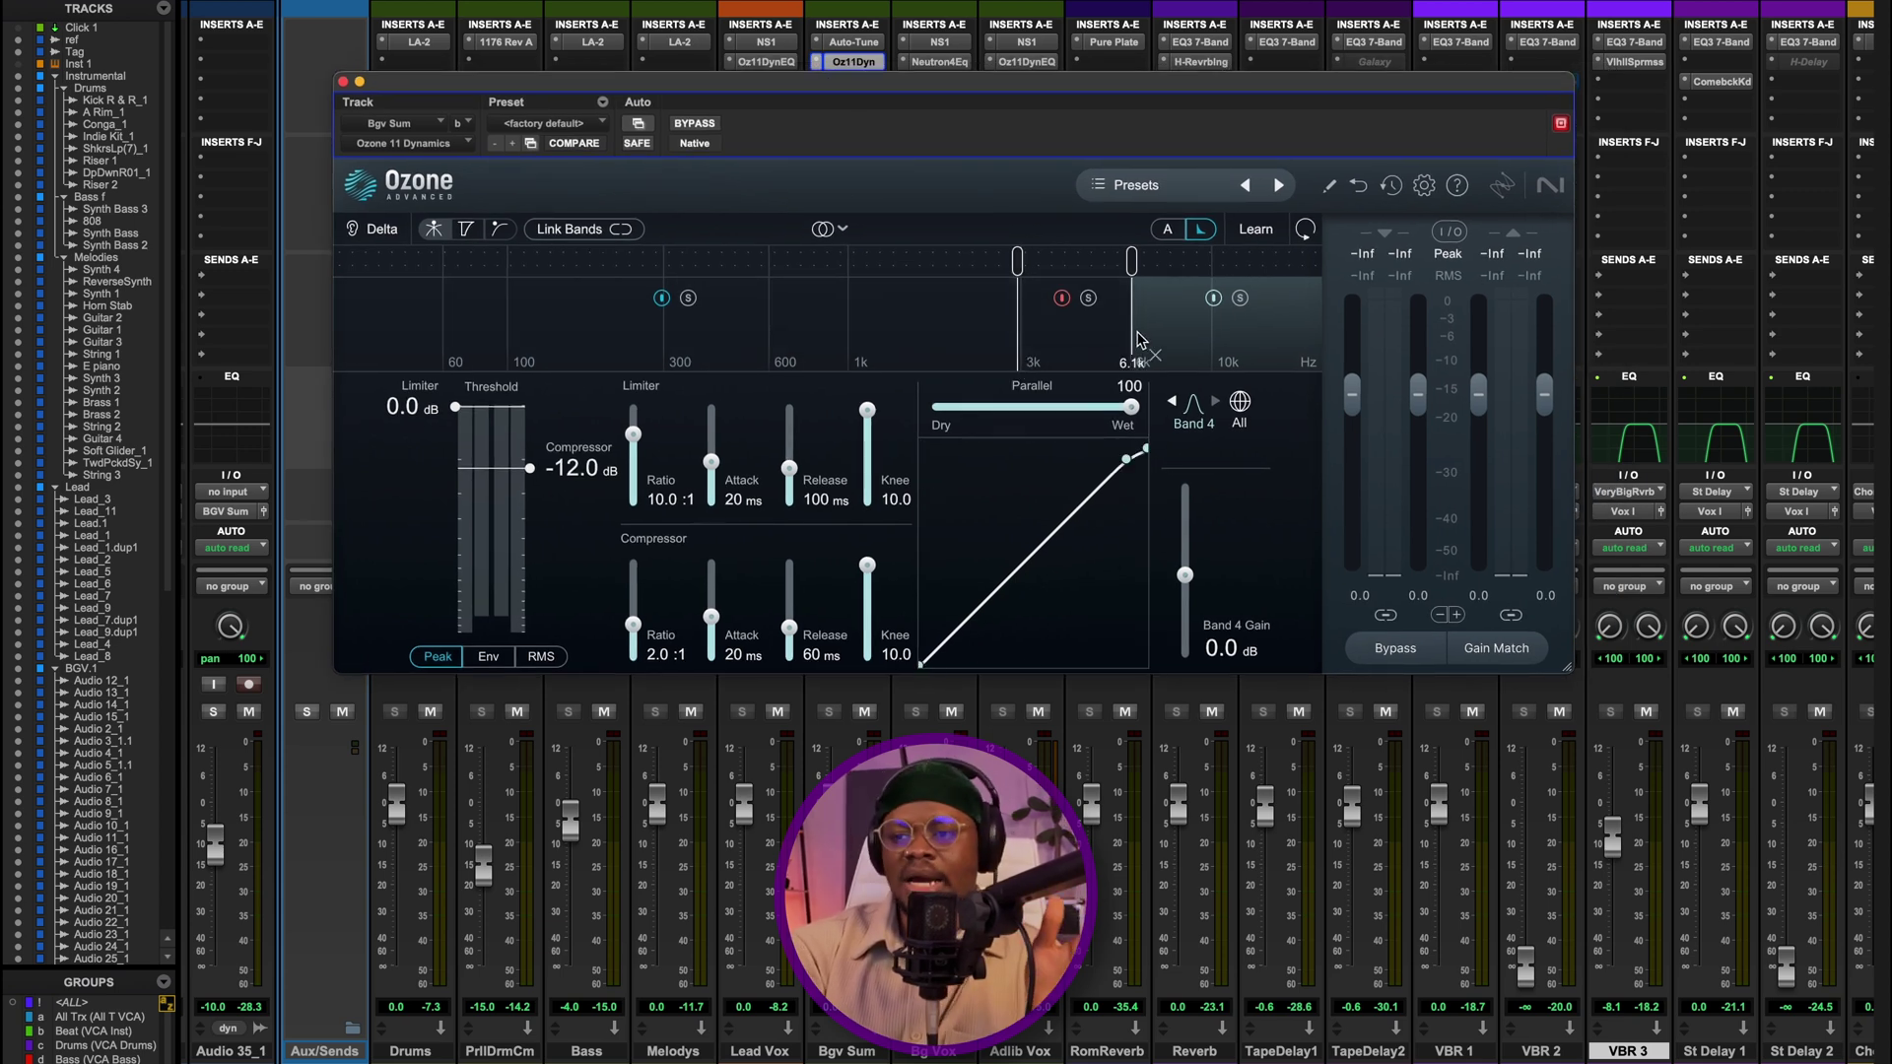
# - Move band 3's upper crossover slightly higher, nudge its lower crossover near 3 kHz, and select band 3 for editing
pyautogui.moveTo(1135, 268); pyautogui.dragTo(1146, 268)
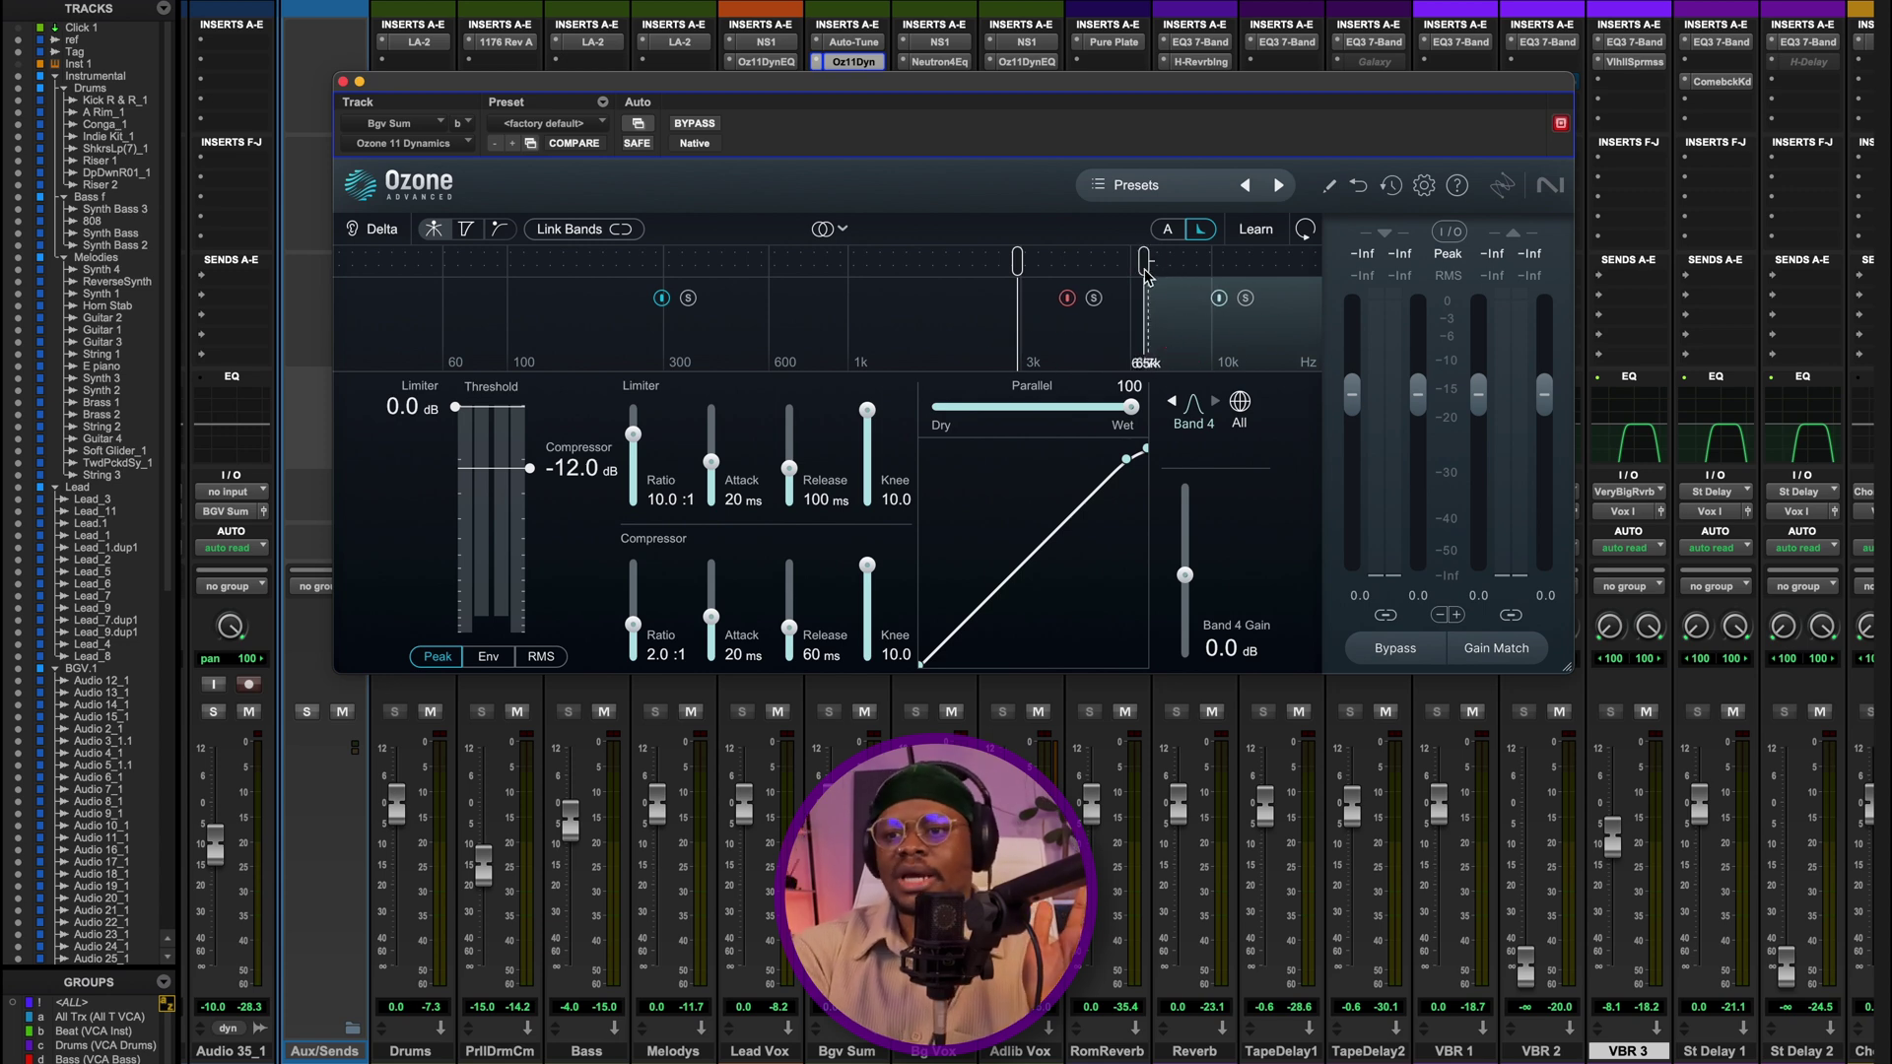
pyautogui.moveTo(1019, 271); pyautogui.dragTo(1022, 272)
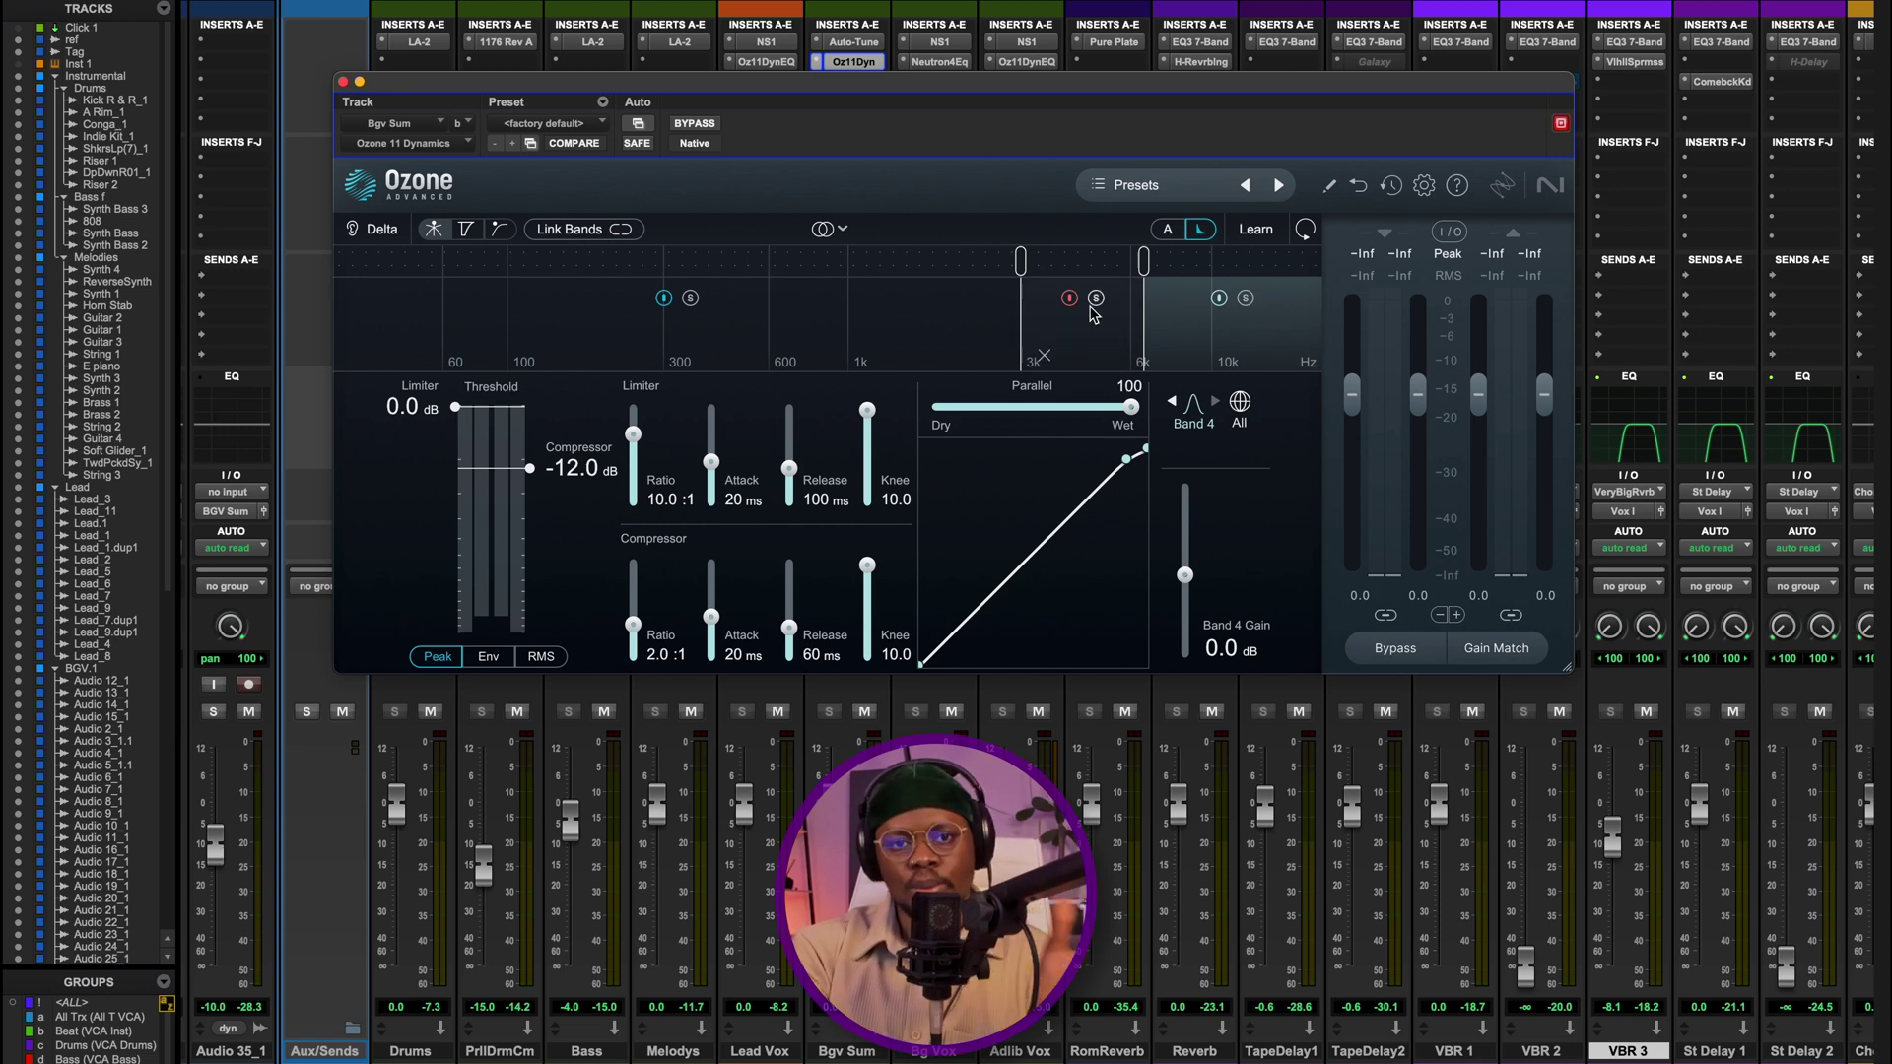
pyautogui.click(1083, 344)
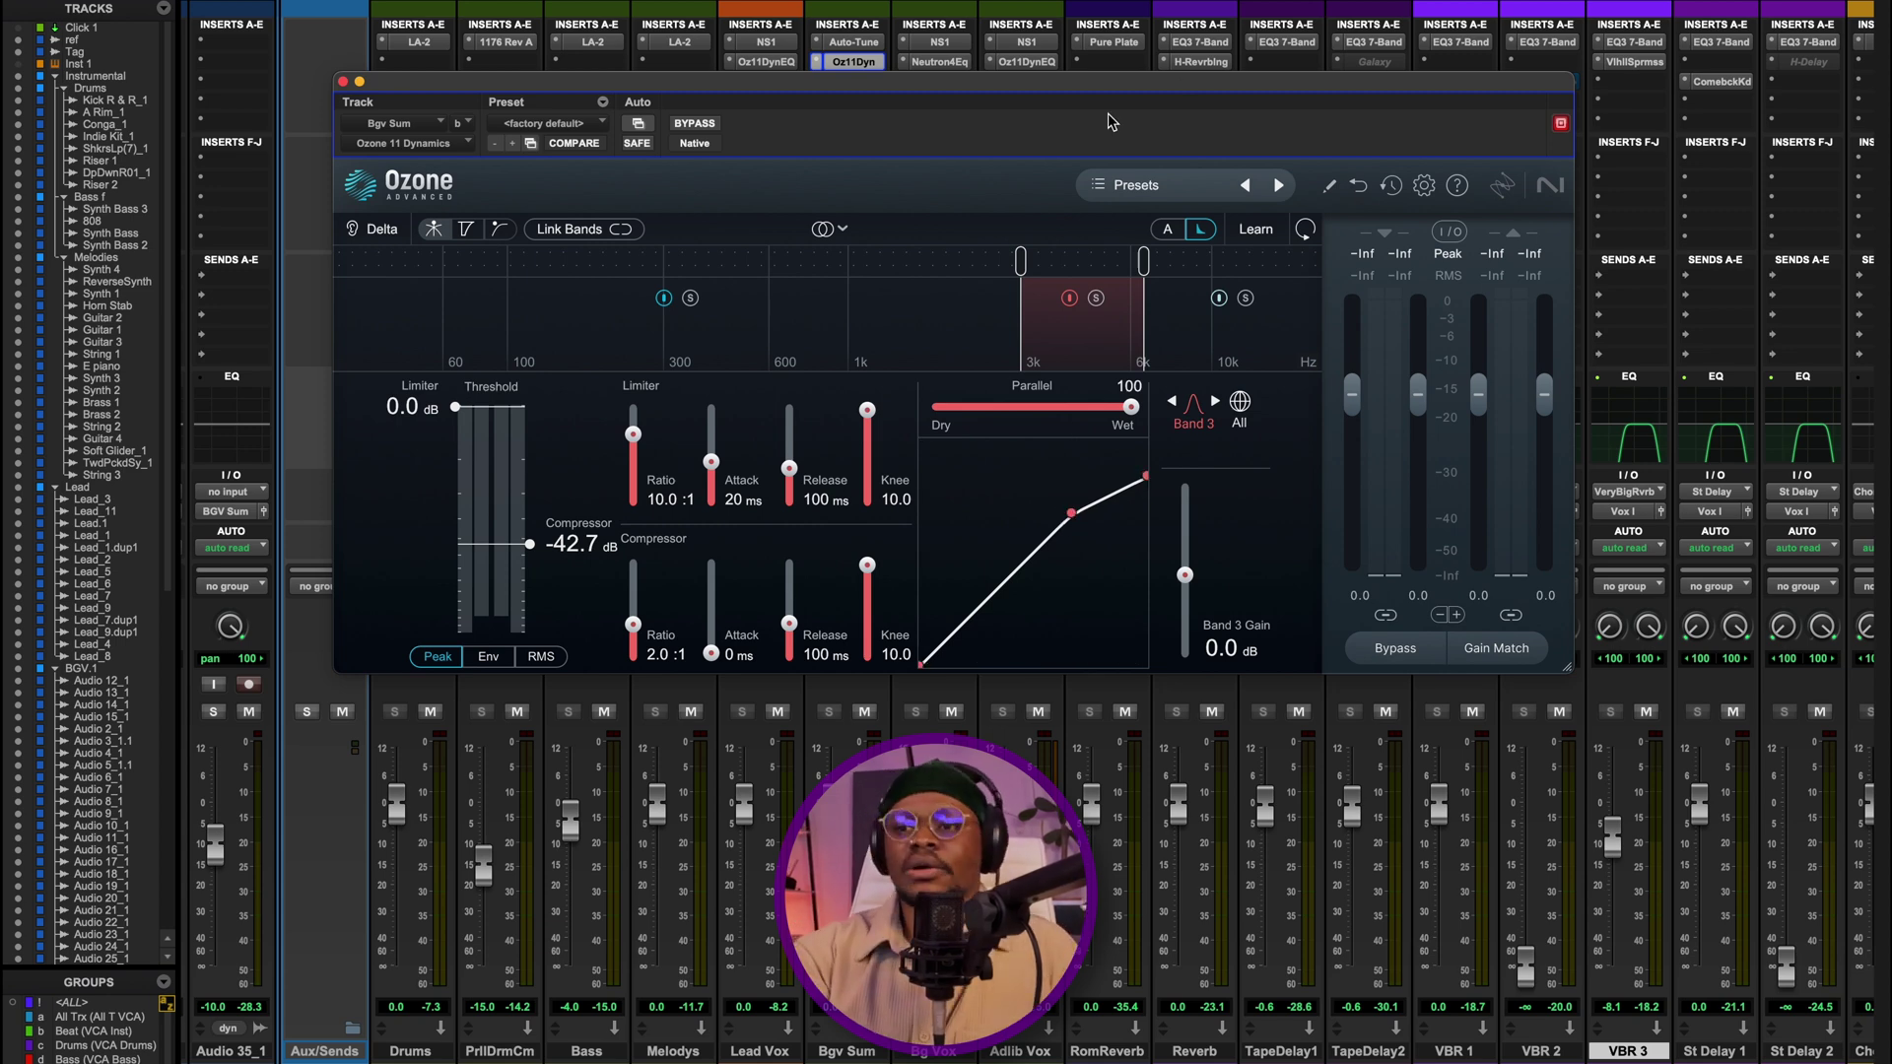
# - Play the song section in the edit window to check Ozone's band 3 compression on the background vocals, and close the plug-in
pyautogui.press('super+equal')
pyautogui.press('space')
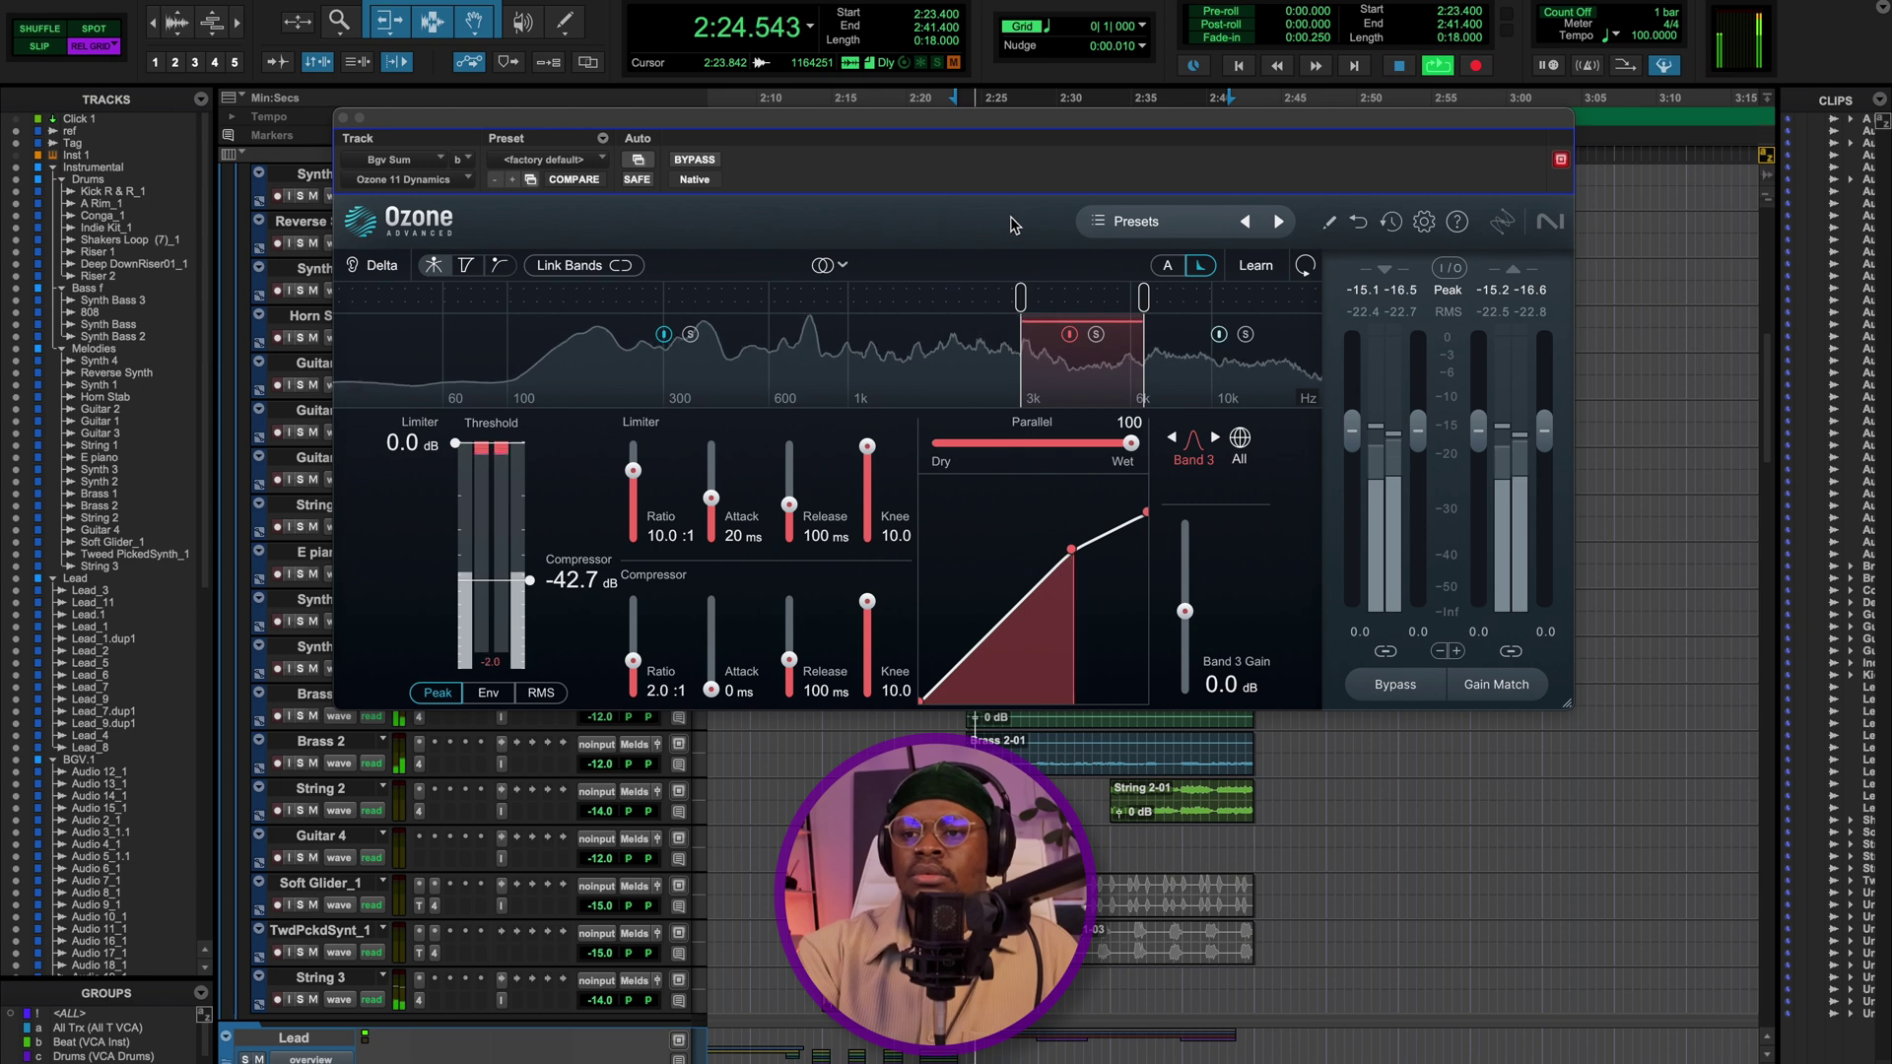
pyautogui.moveTo(990, 126); pyautogui.dragTo(971, 122)
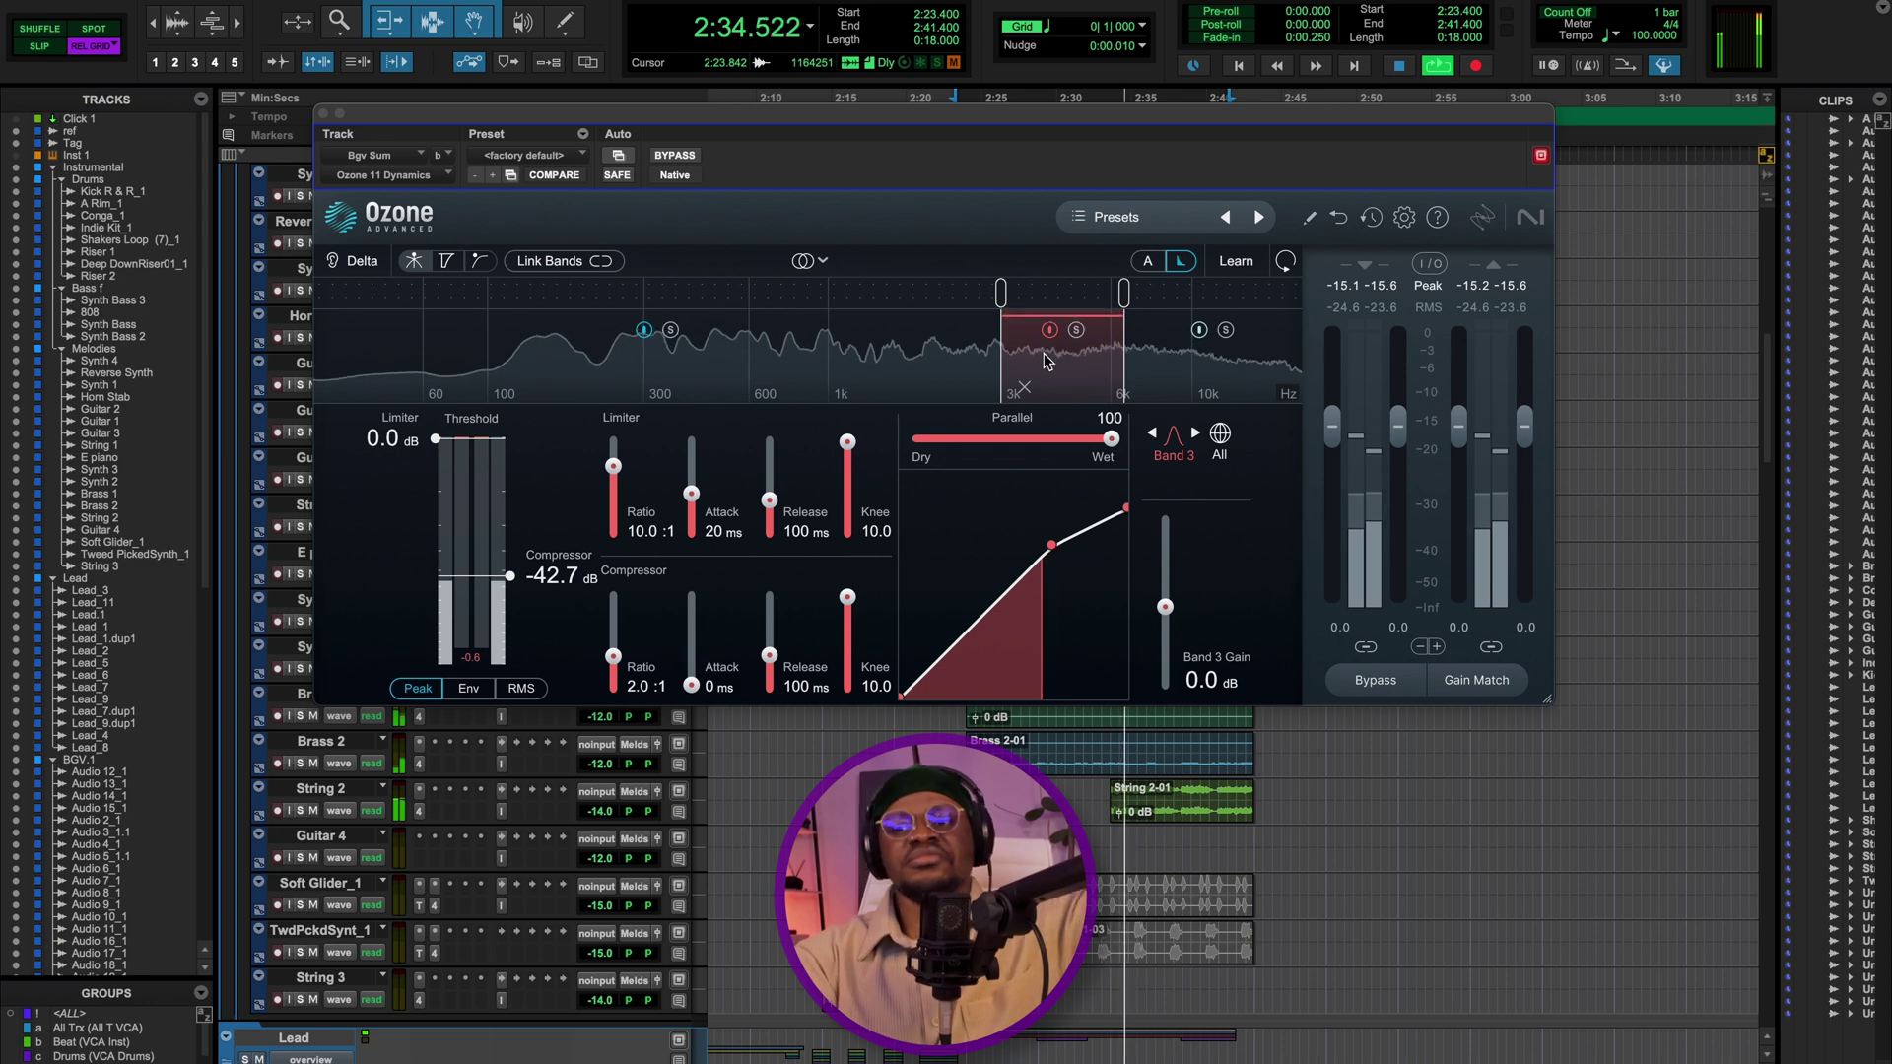
pyautogui.press('space')
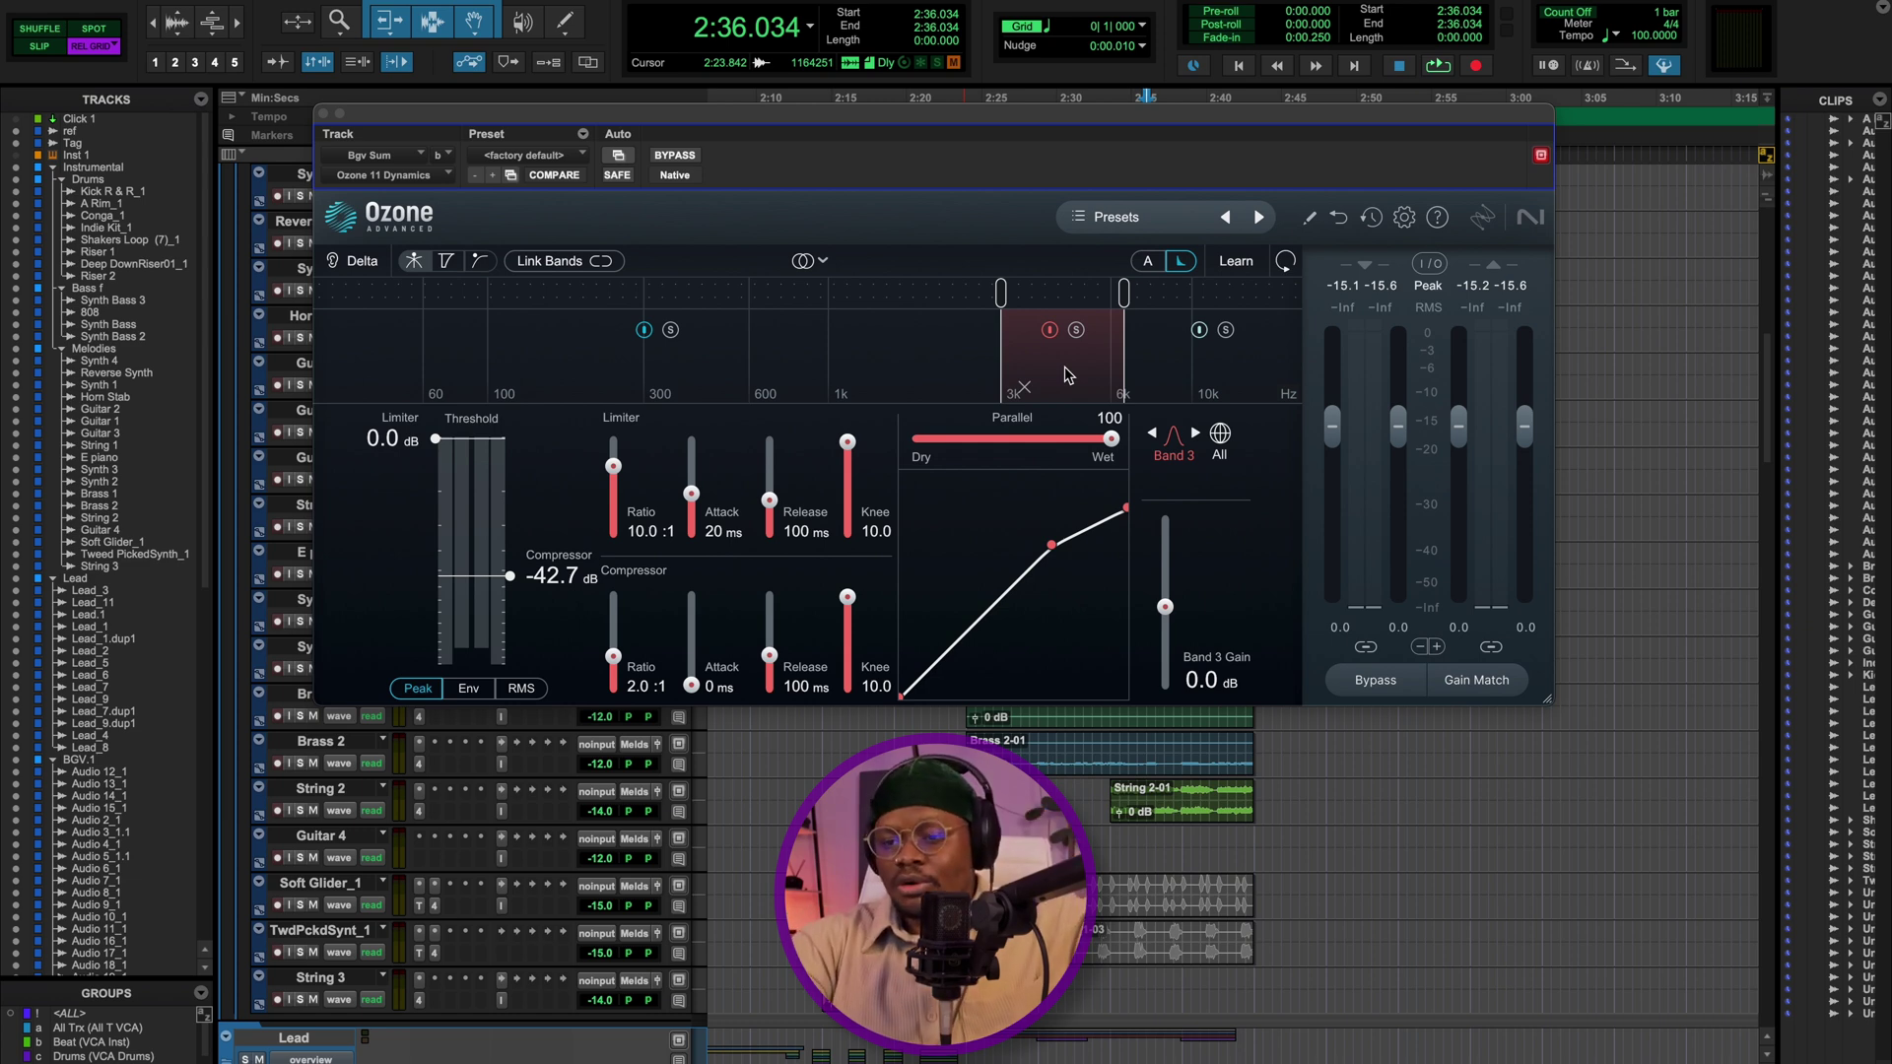
pyautogui.press('space')
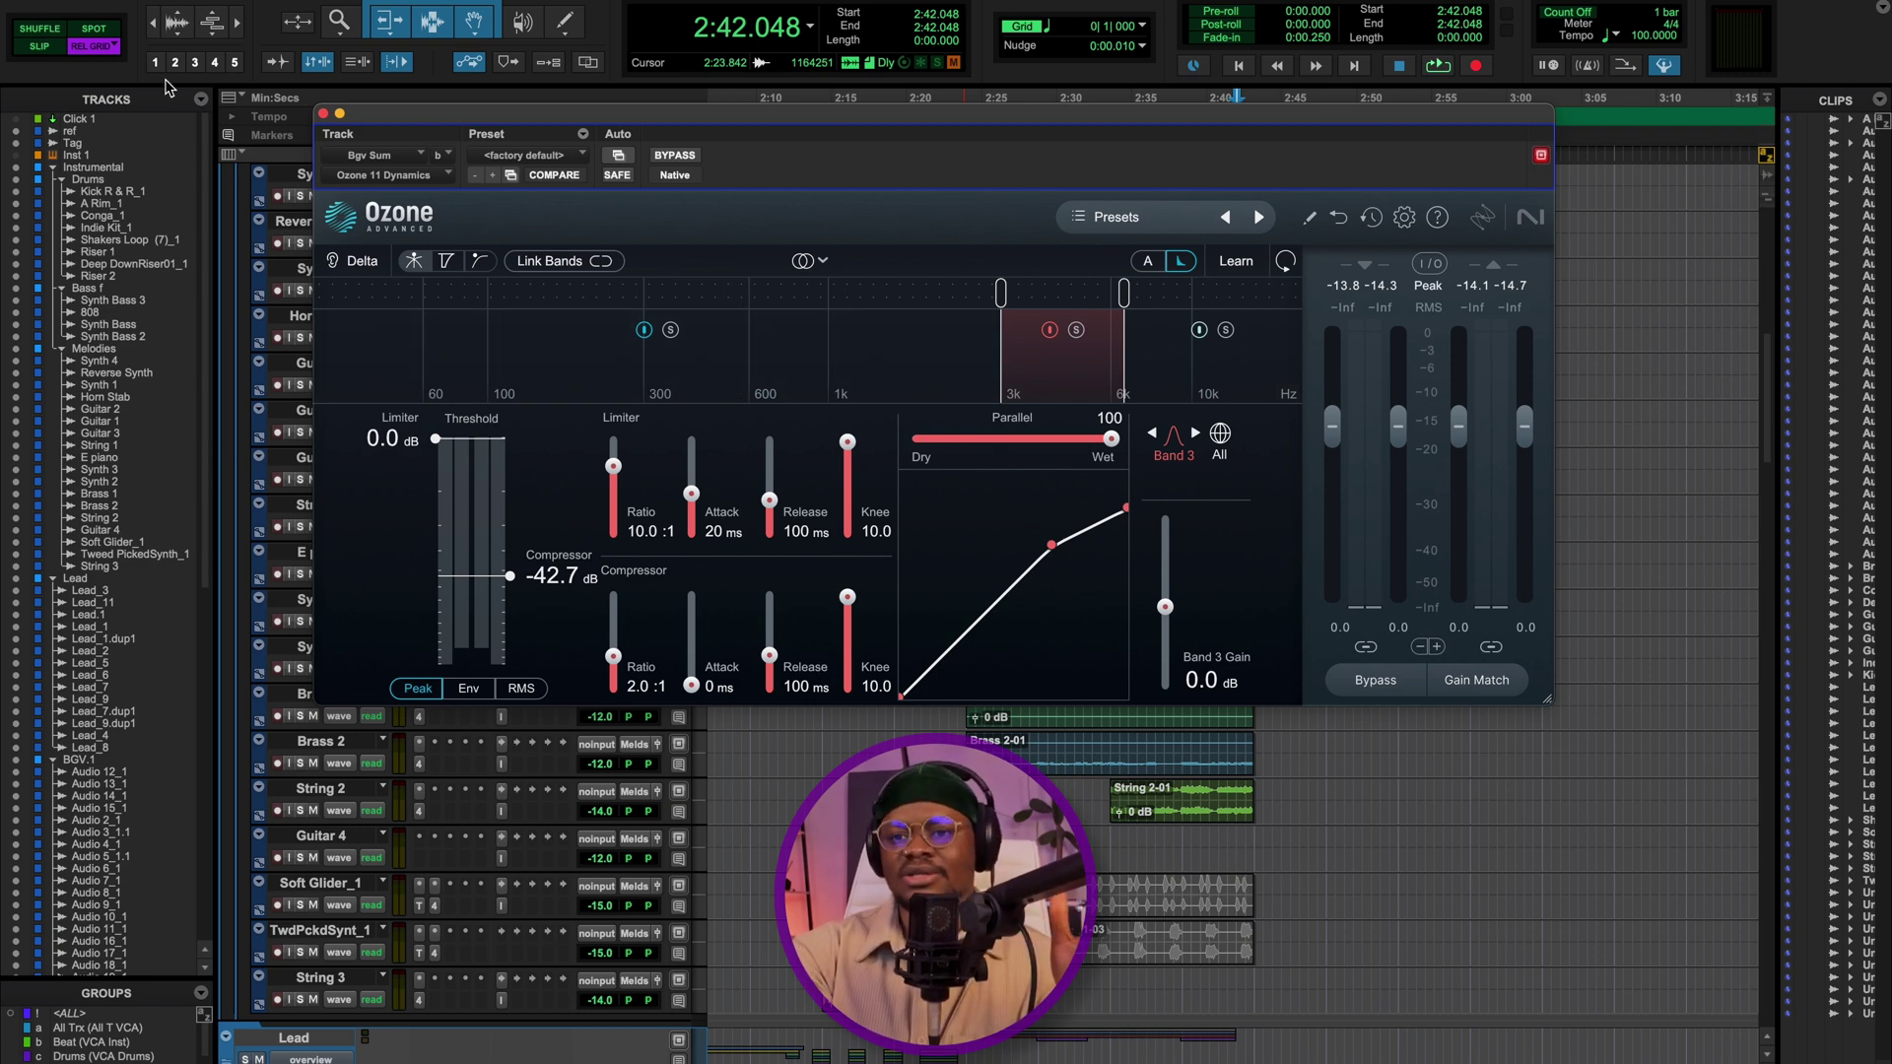
pyautogui.click(324, 114)
# - Return to the mixer and inspect the NS1 insert on the Bg Vox track
pyautogui.press('super+equal')
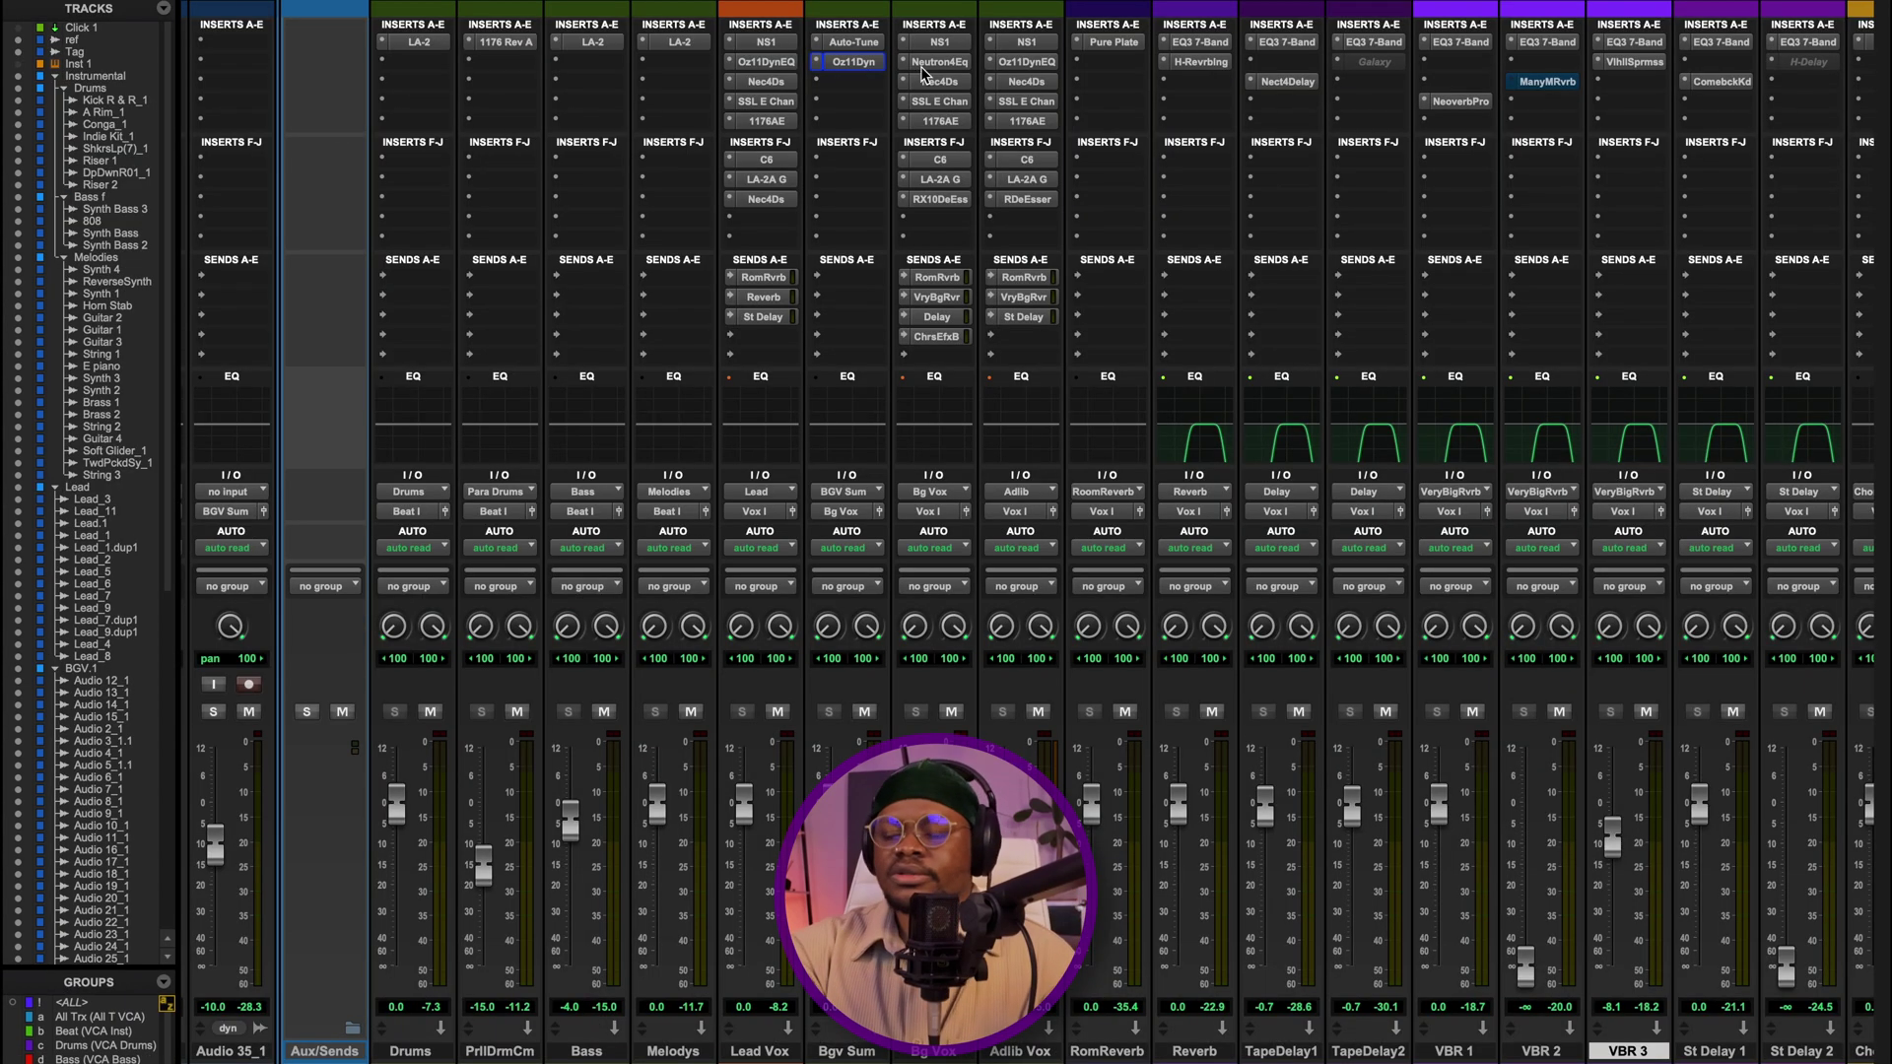
pyautogui.hscroll(2, 857, 104)
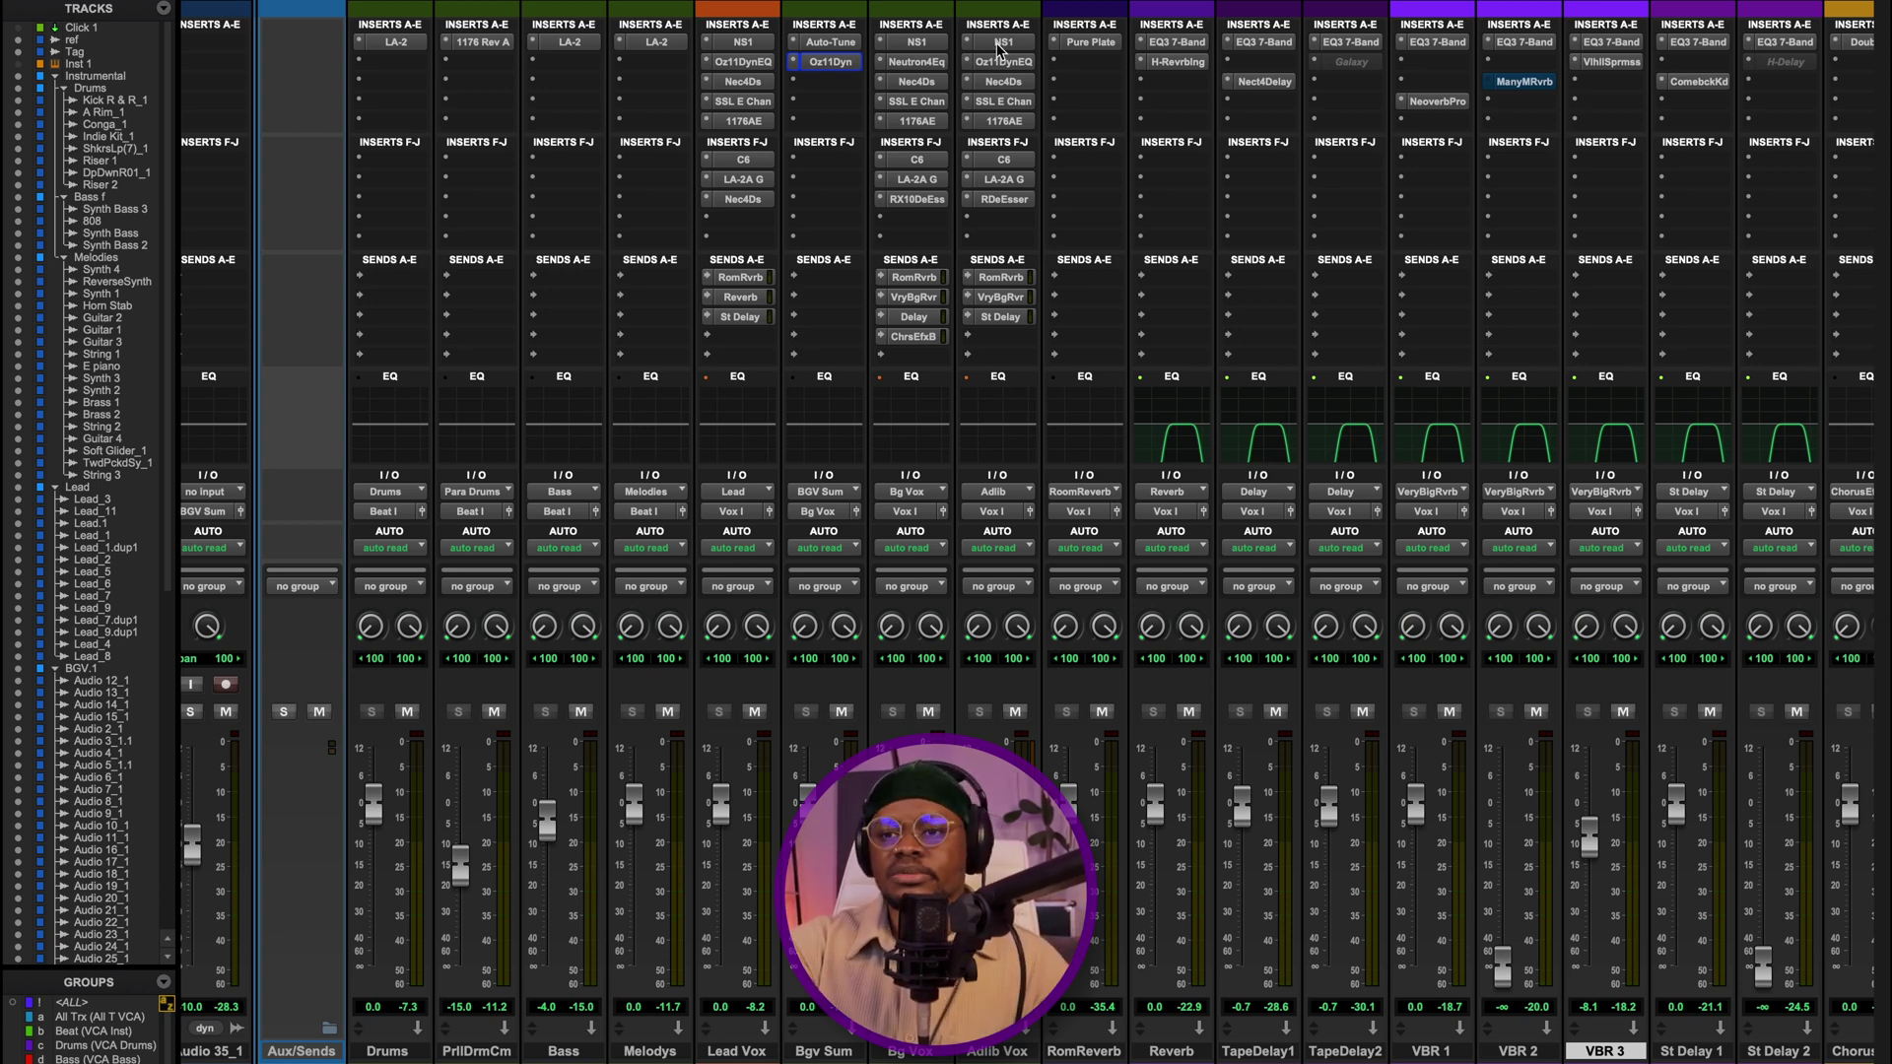
pyautogui.click(913, 41)
pyautogui.moveTo(515, 117); pyautogui.dragTo(704, 94)
pyautogui.click(511, 91)
# - Open the Neutron 4 Equalizer on Bg Vox and examine its EQ curve, including node 10
pyautogui.click(917, 61)
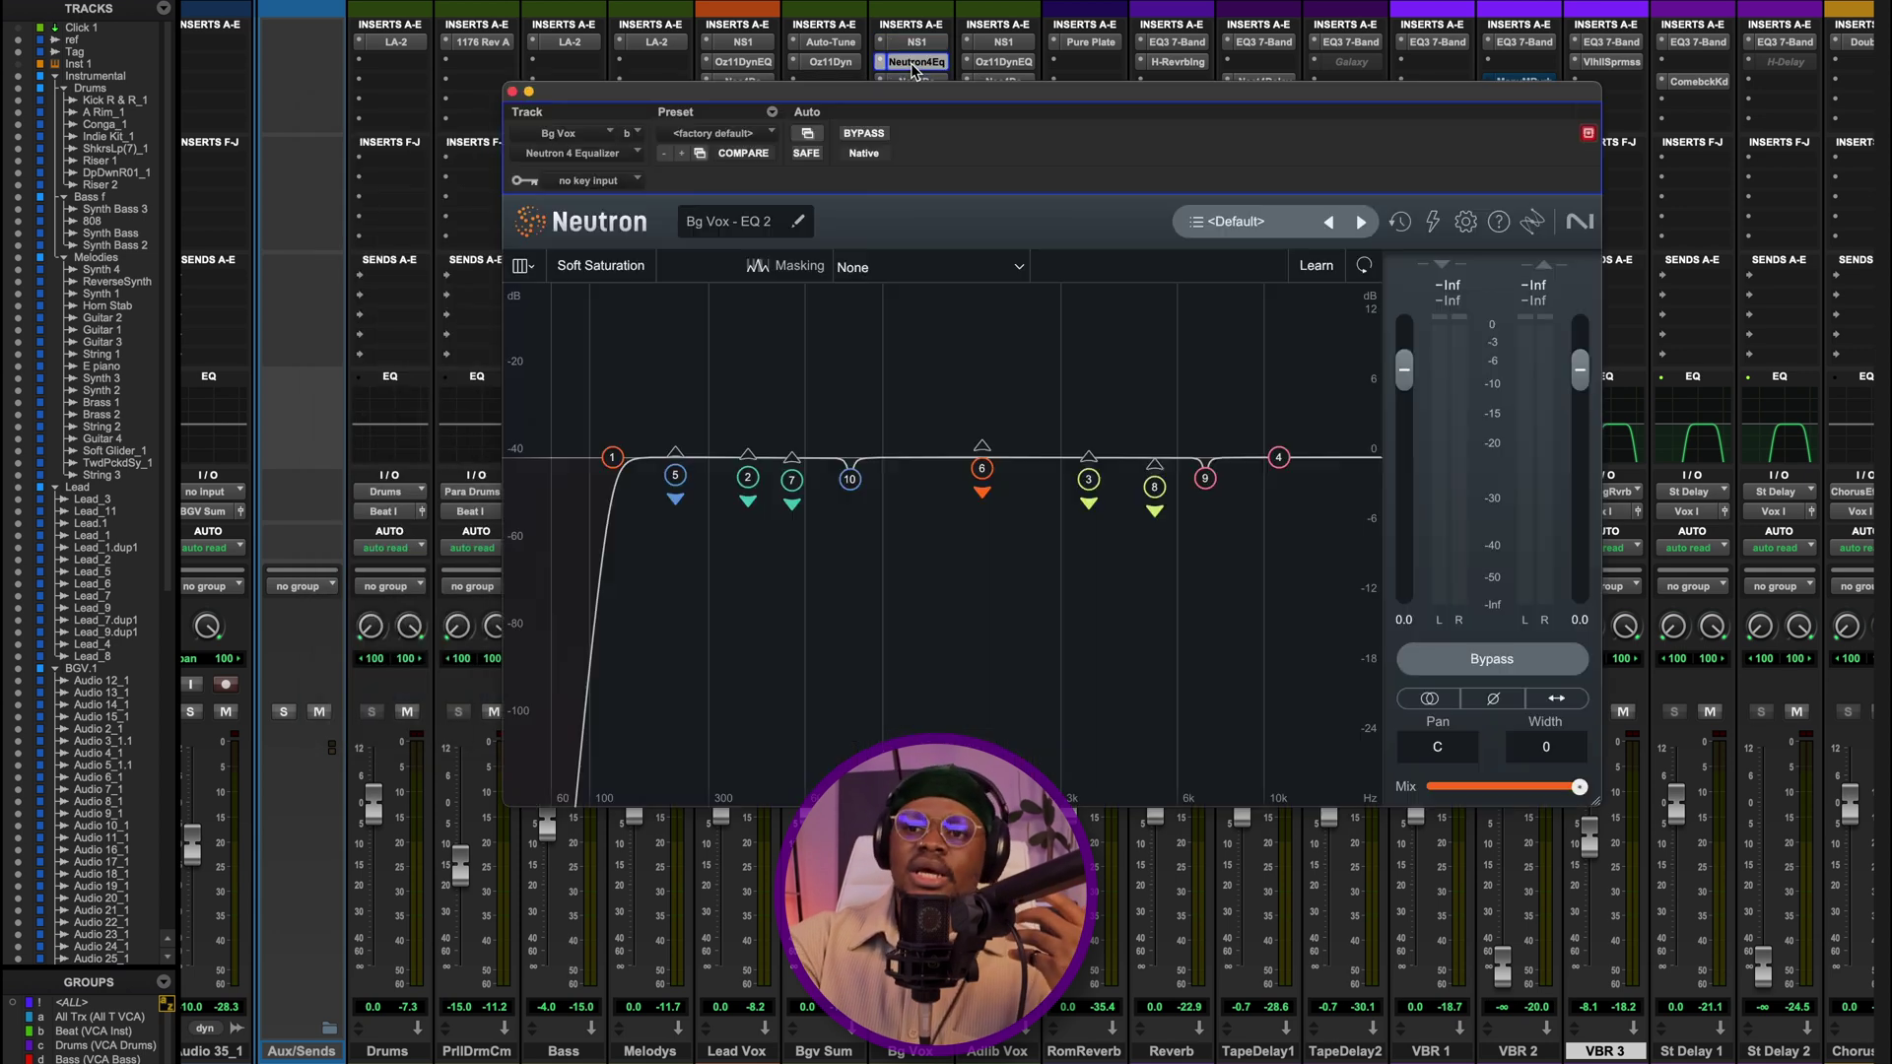
pyautogui.moveTo(749, 98); pyautogui.dragTo(670, 150)
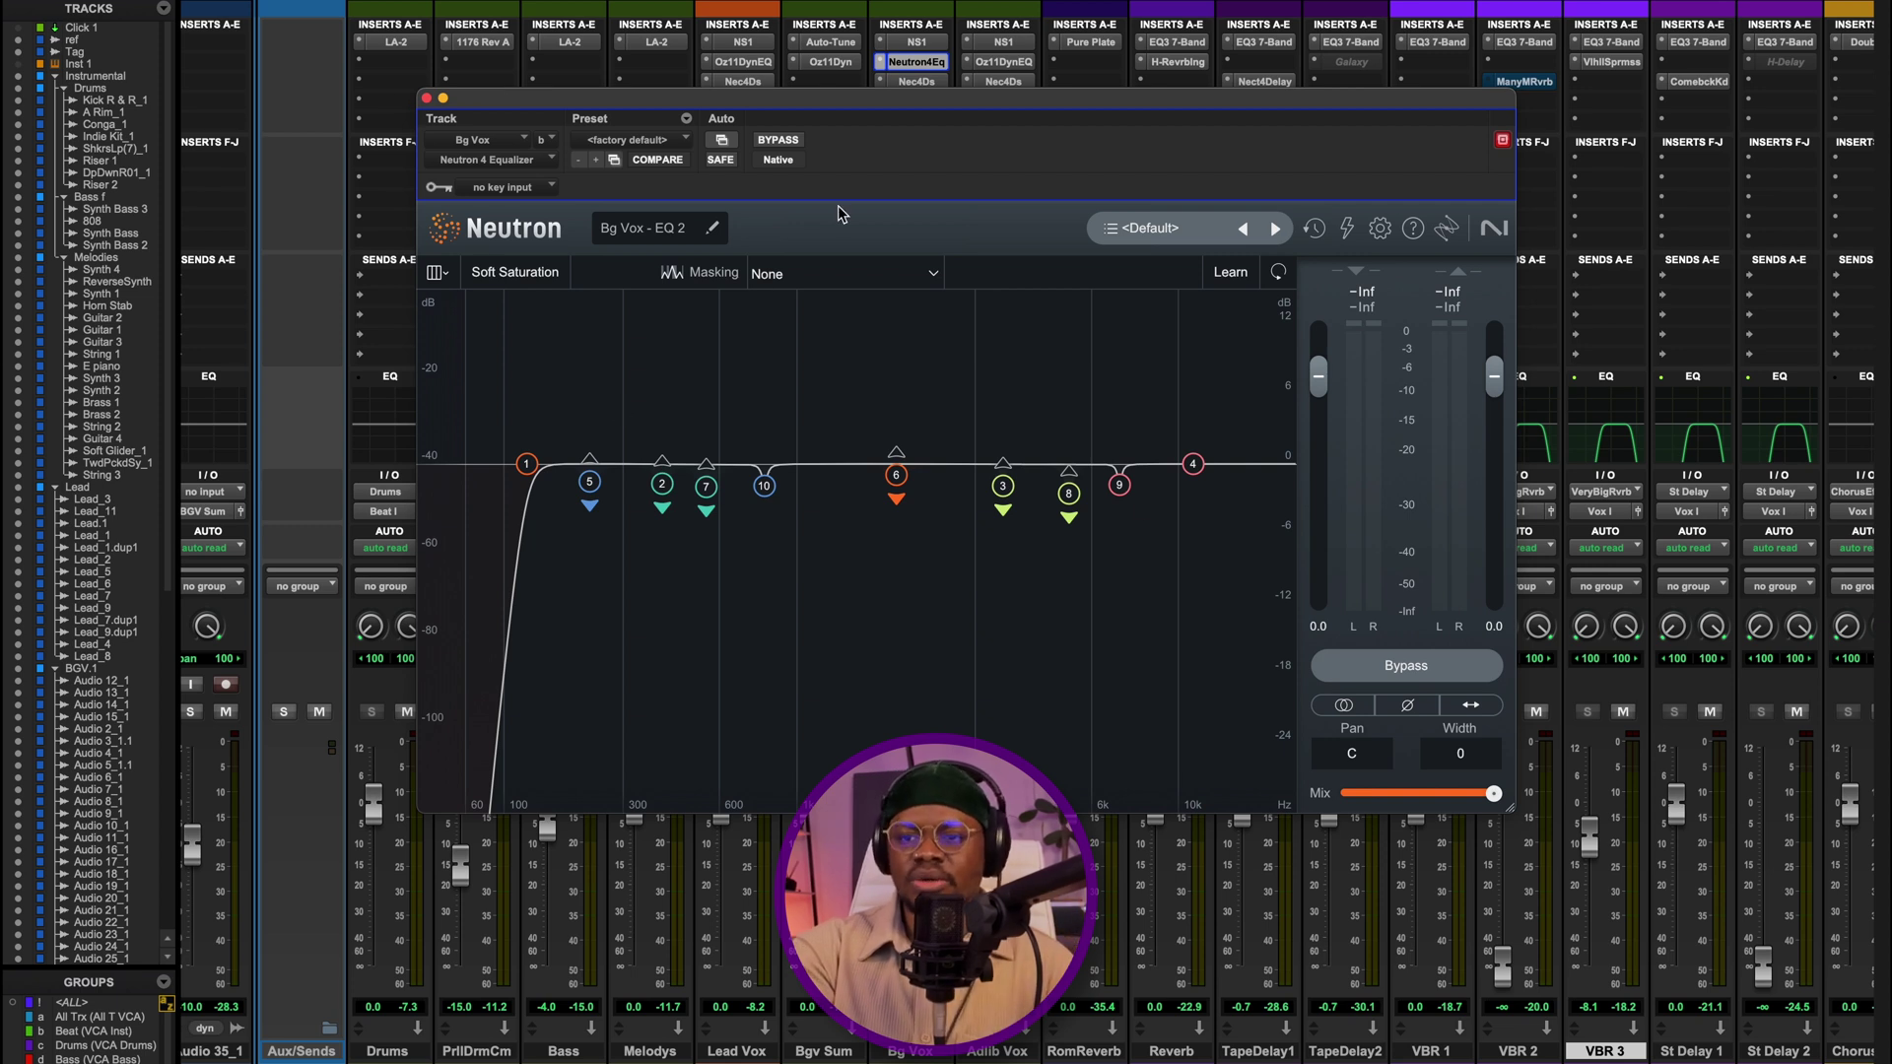
pyautogui.moveTo(839, 103); pyautogui.dragTo(881, 103)
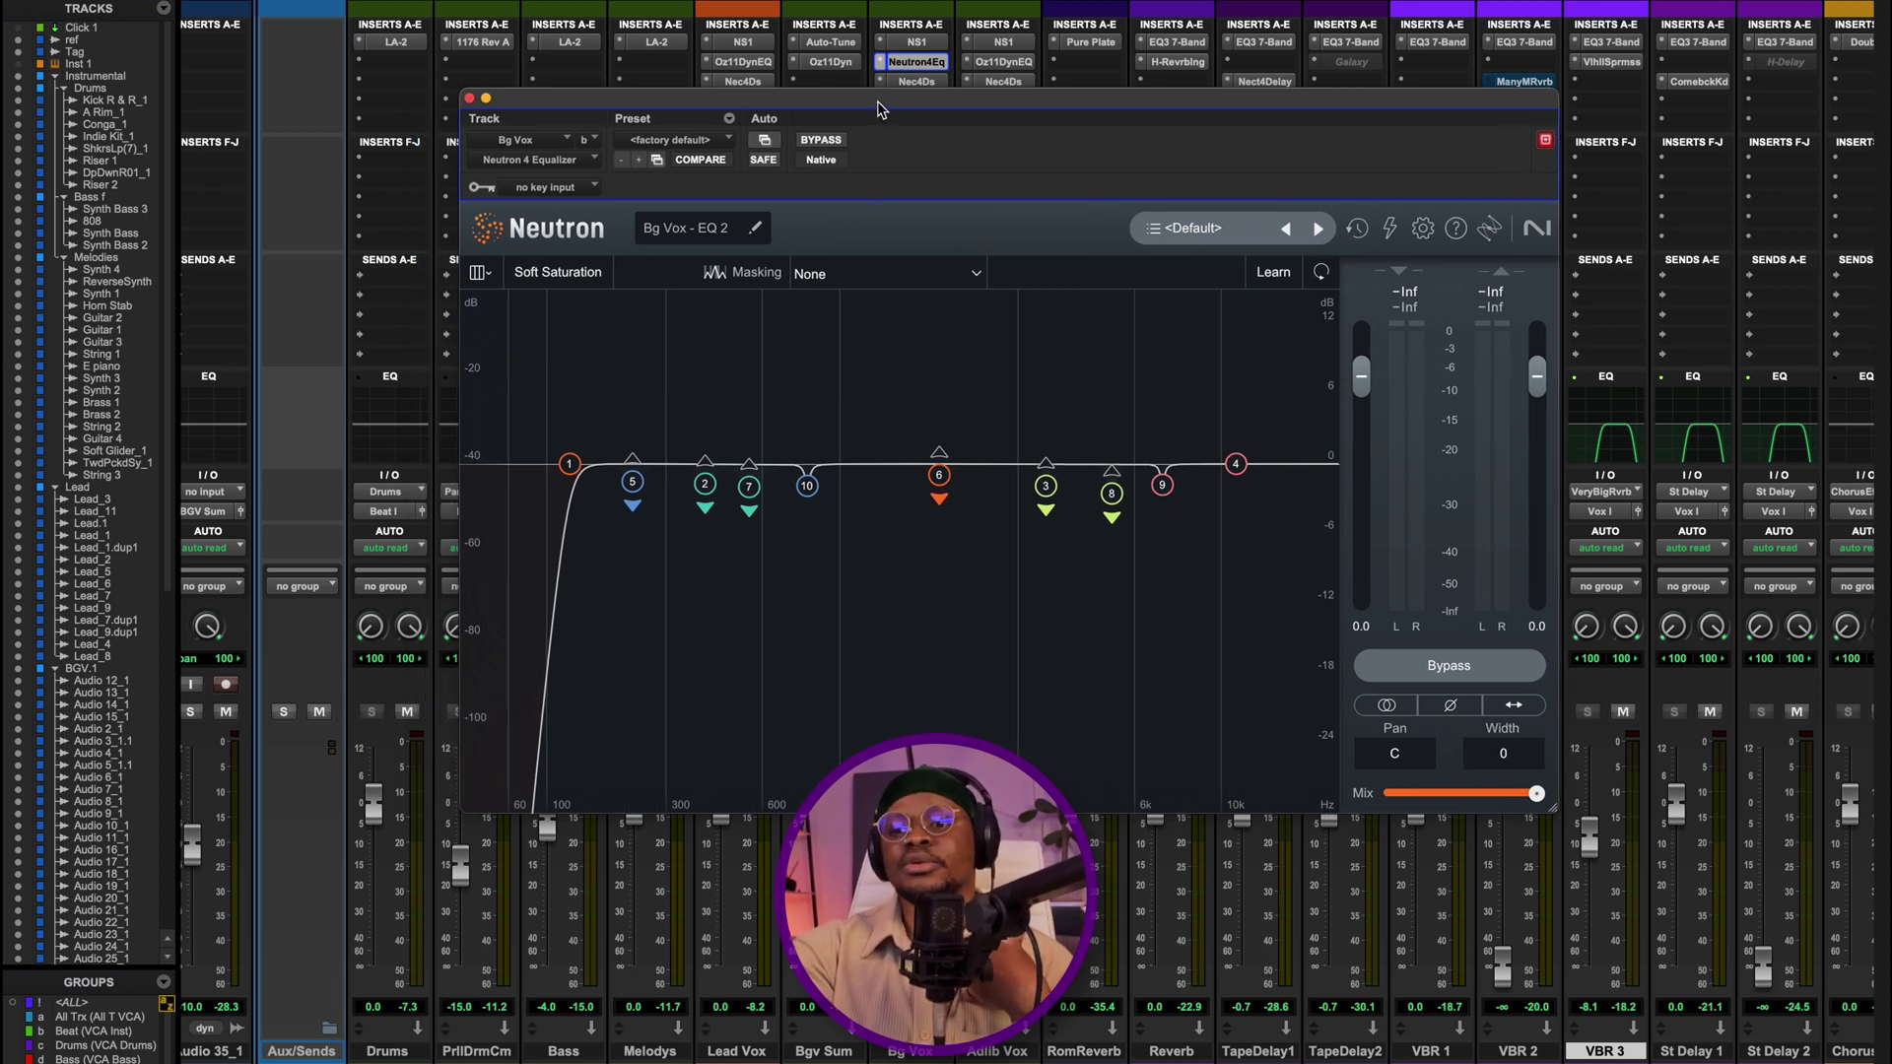
pyautogui.click(808, 486)
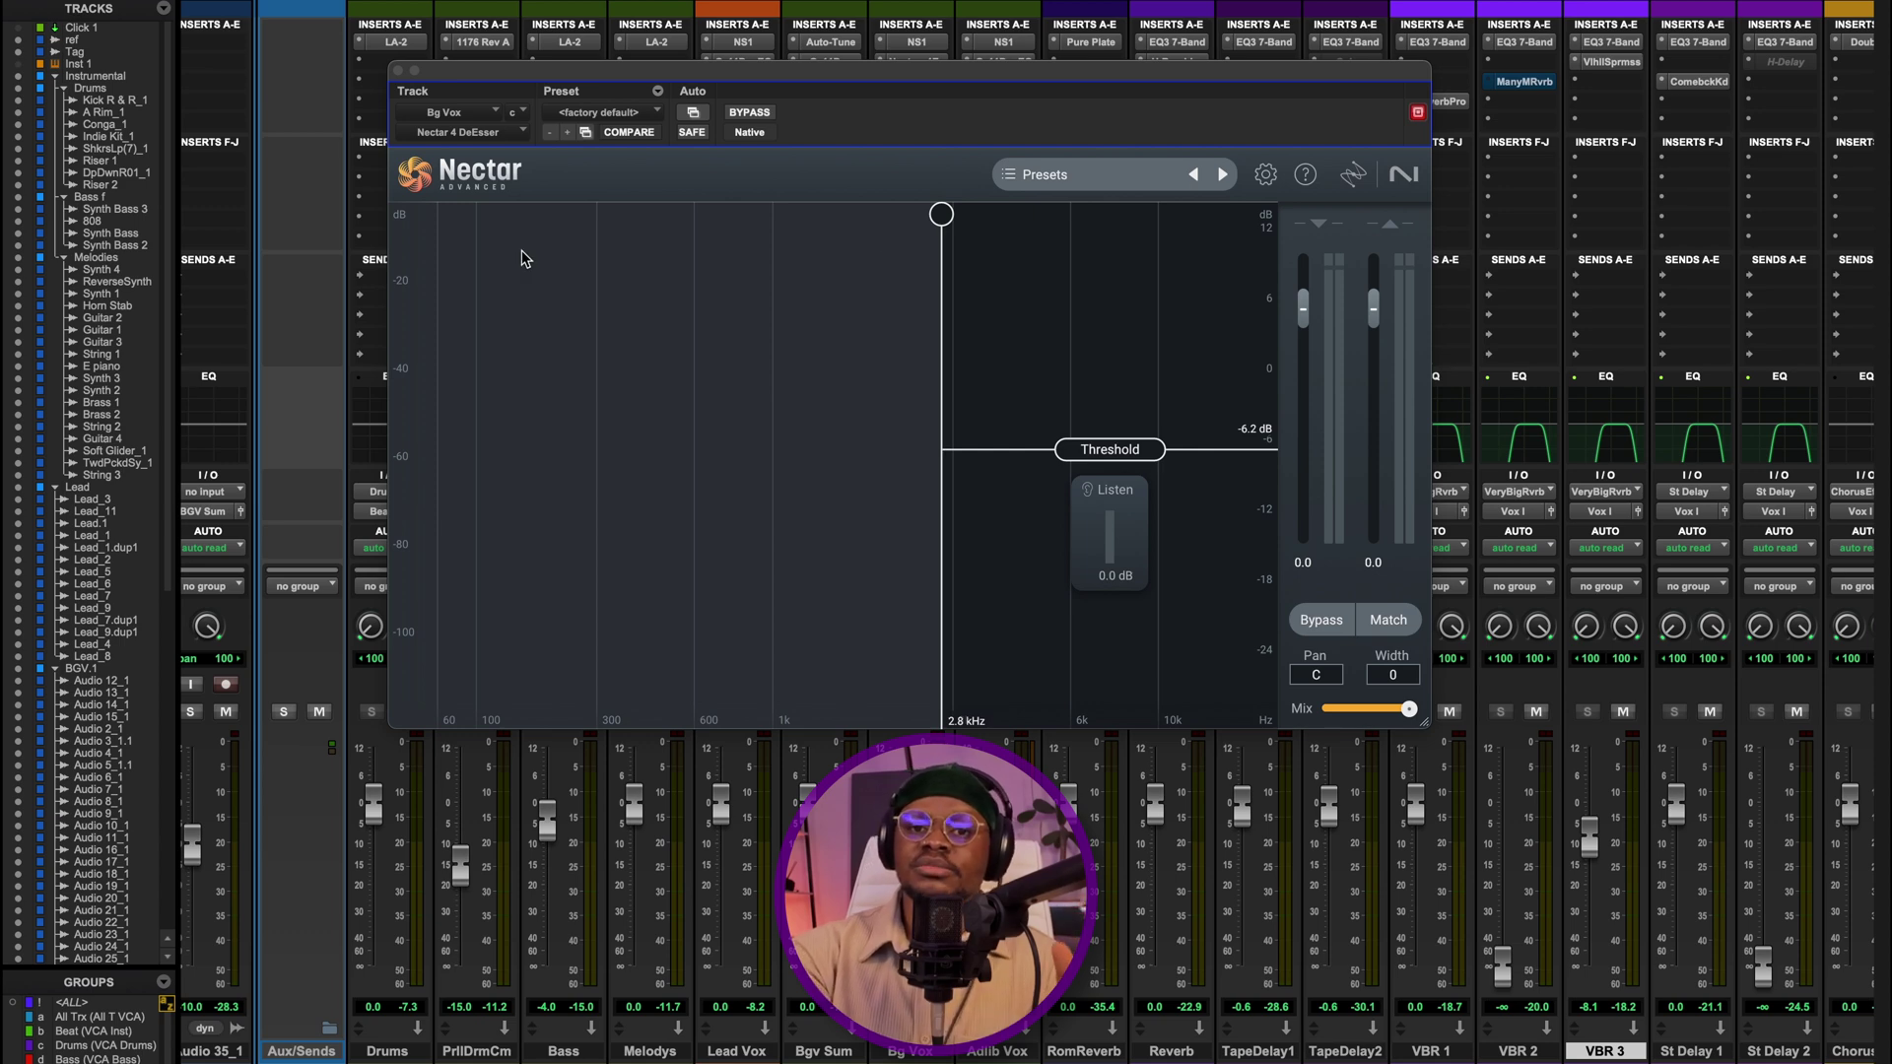
# - Audition the Nectar 4 DeEsser on Bg Vox during playback and close its window
pyautogui.press('space')
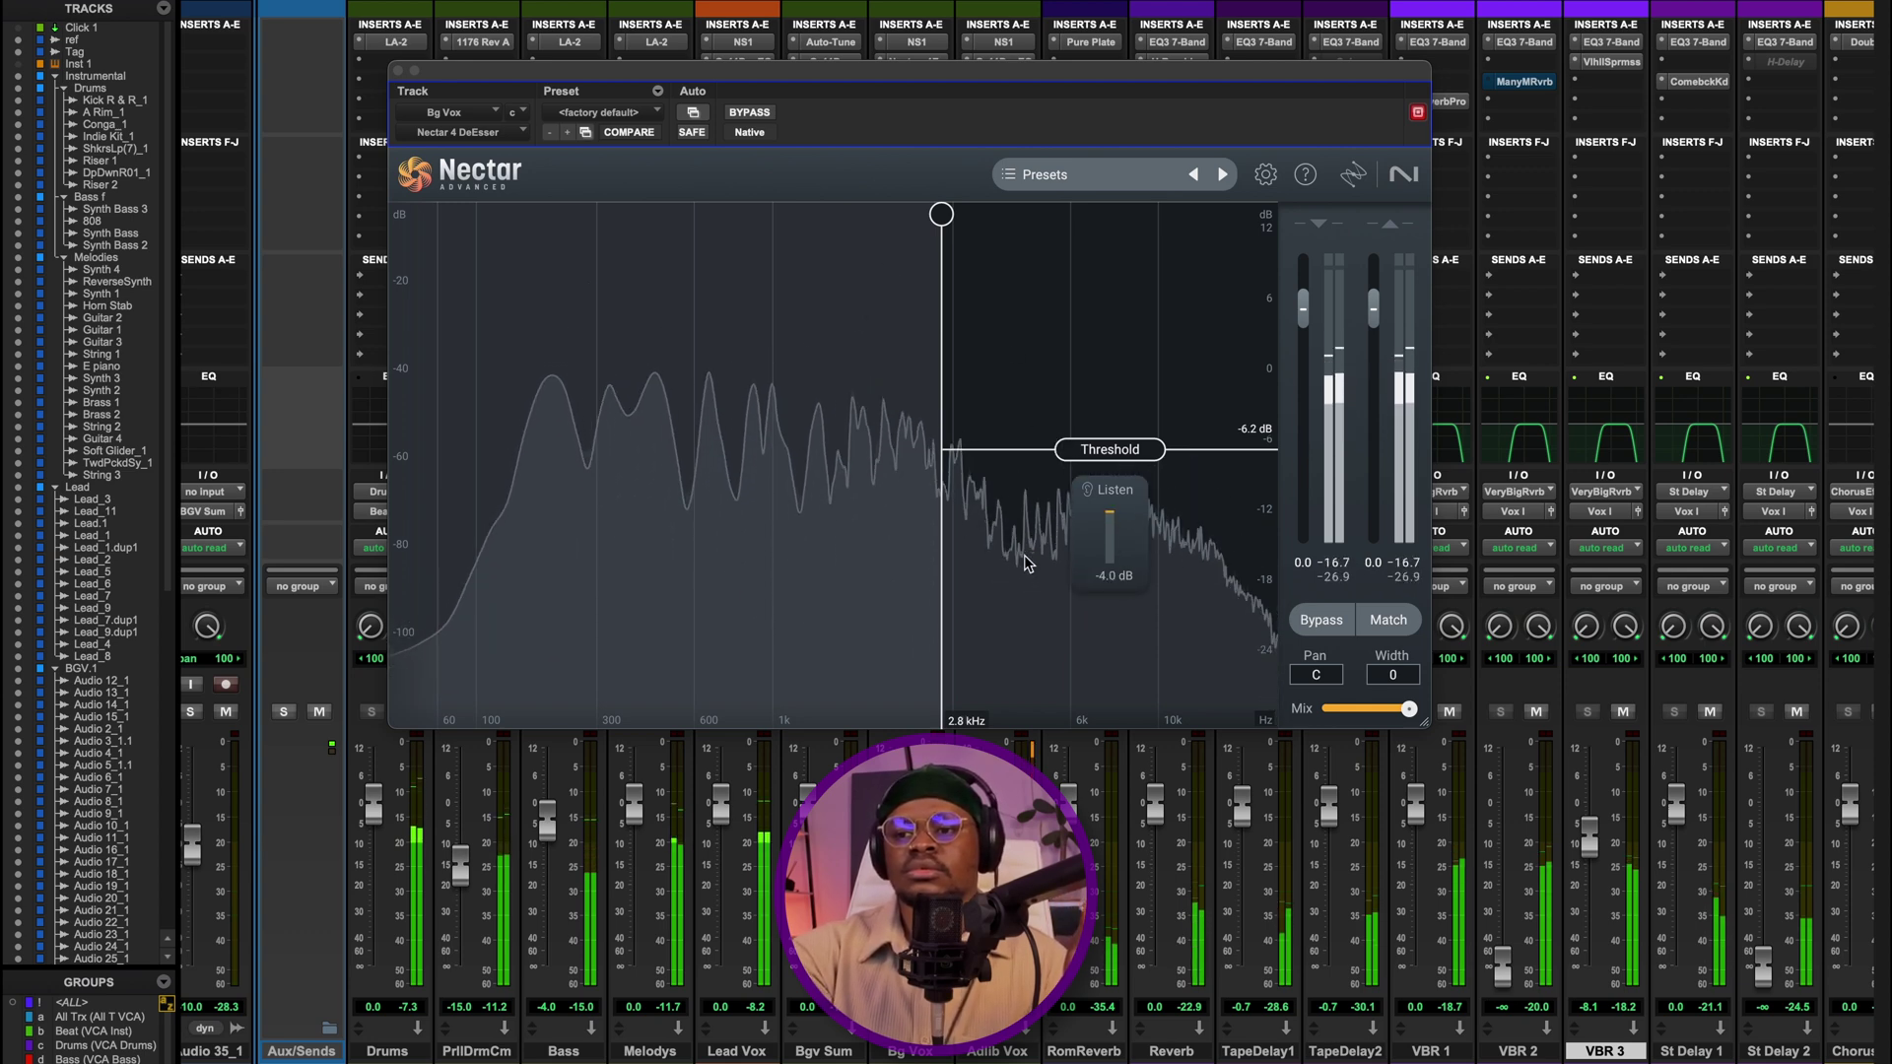
pyautogui.press('space')
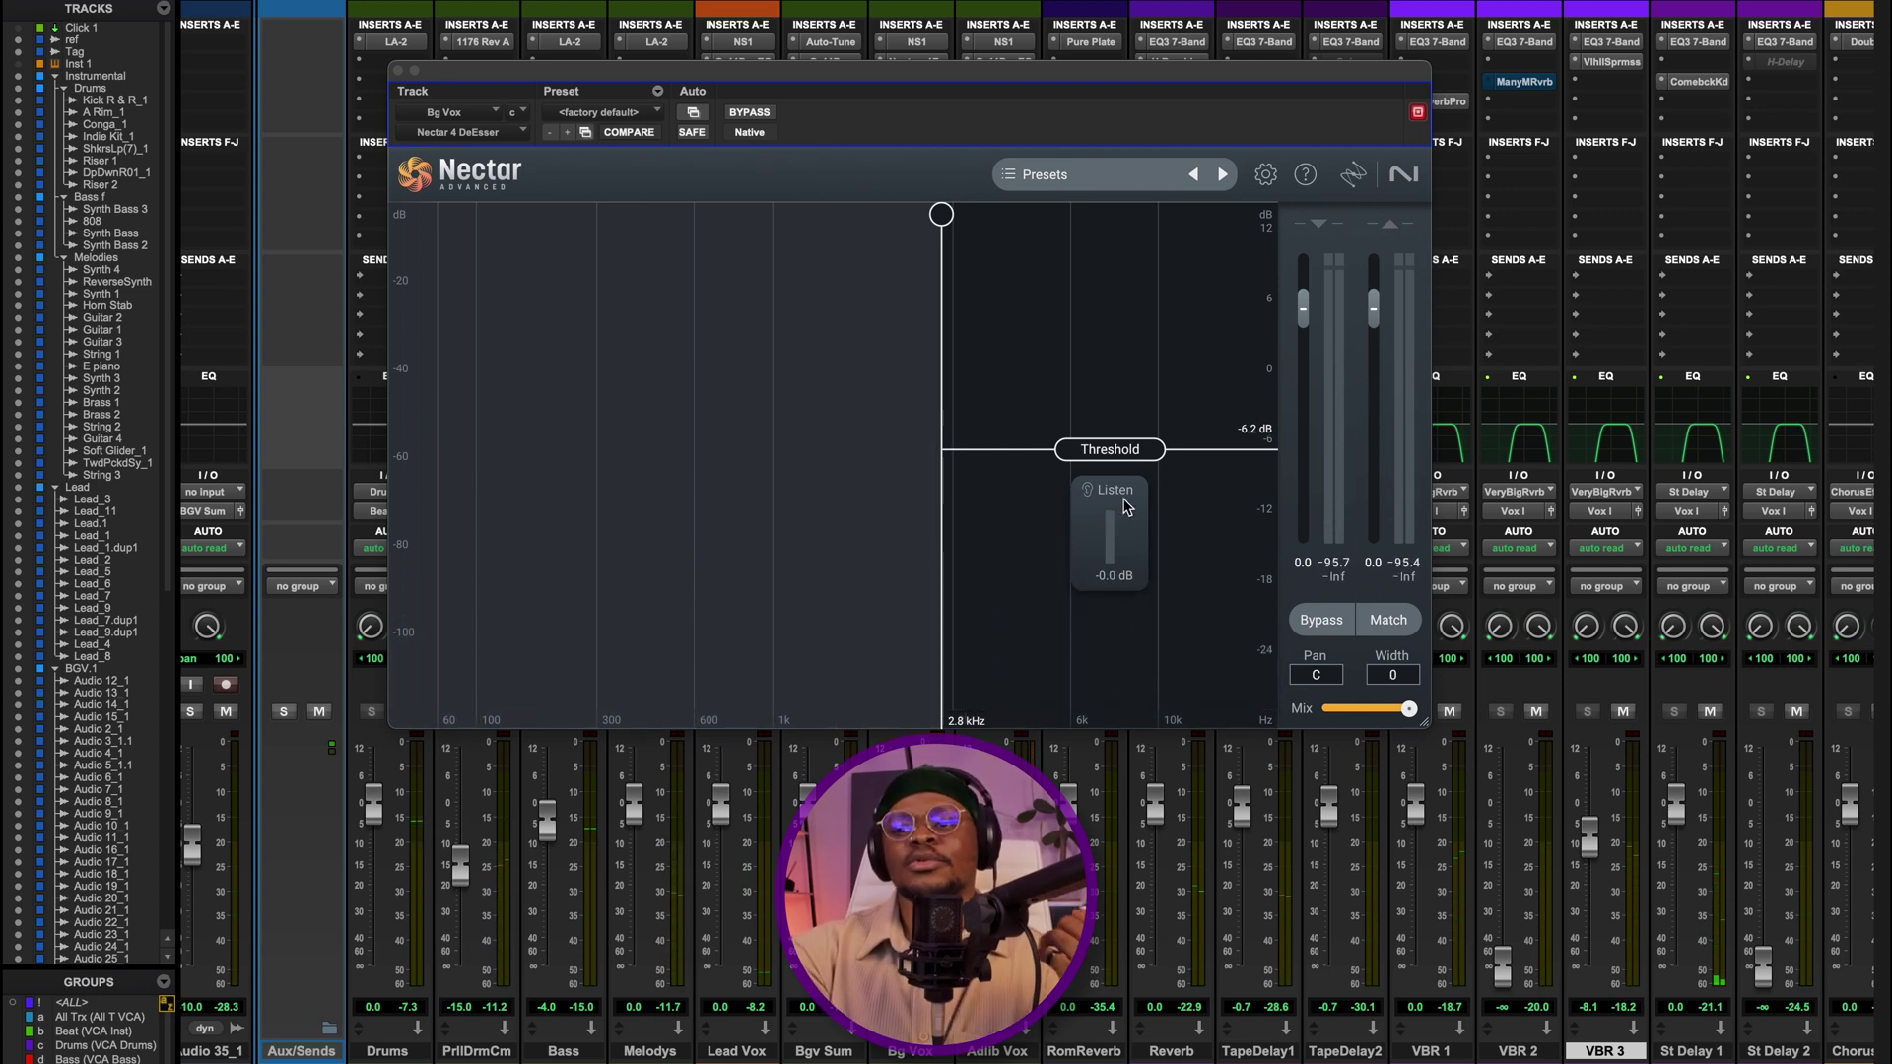
pyautogui.press('super+w')
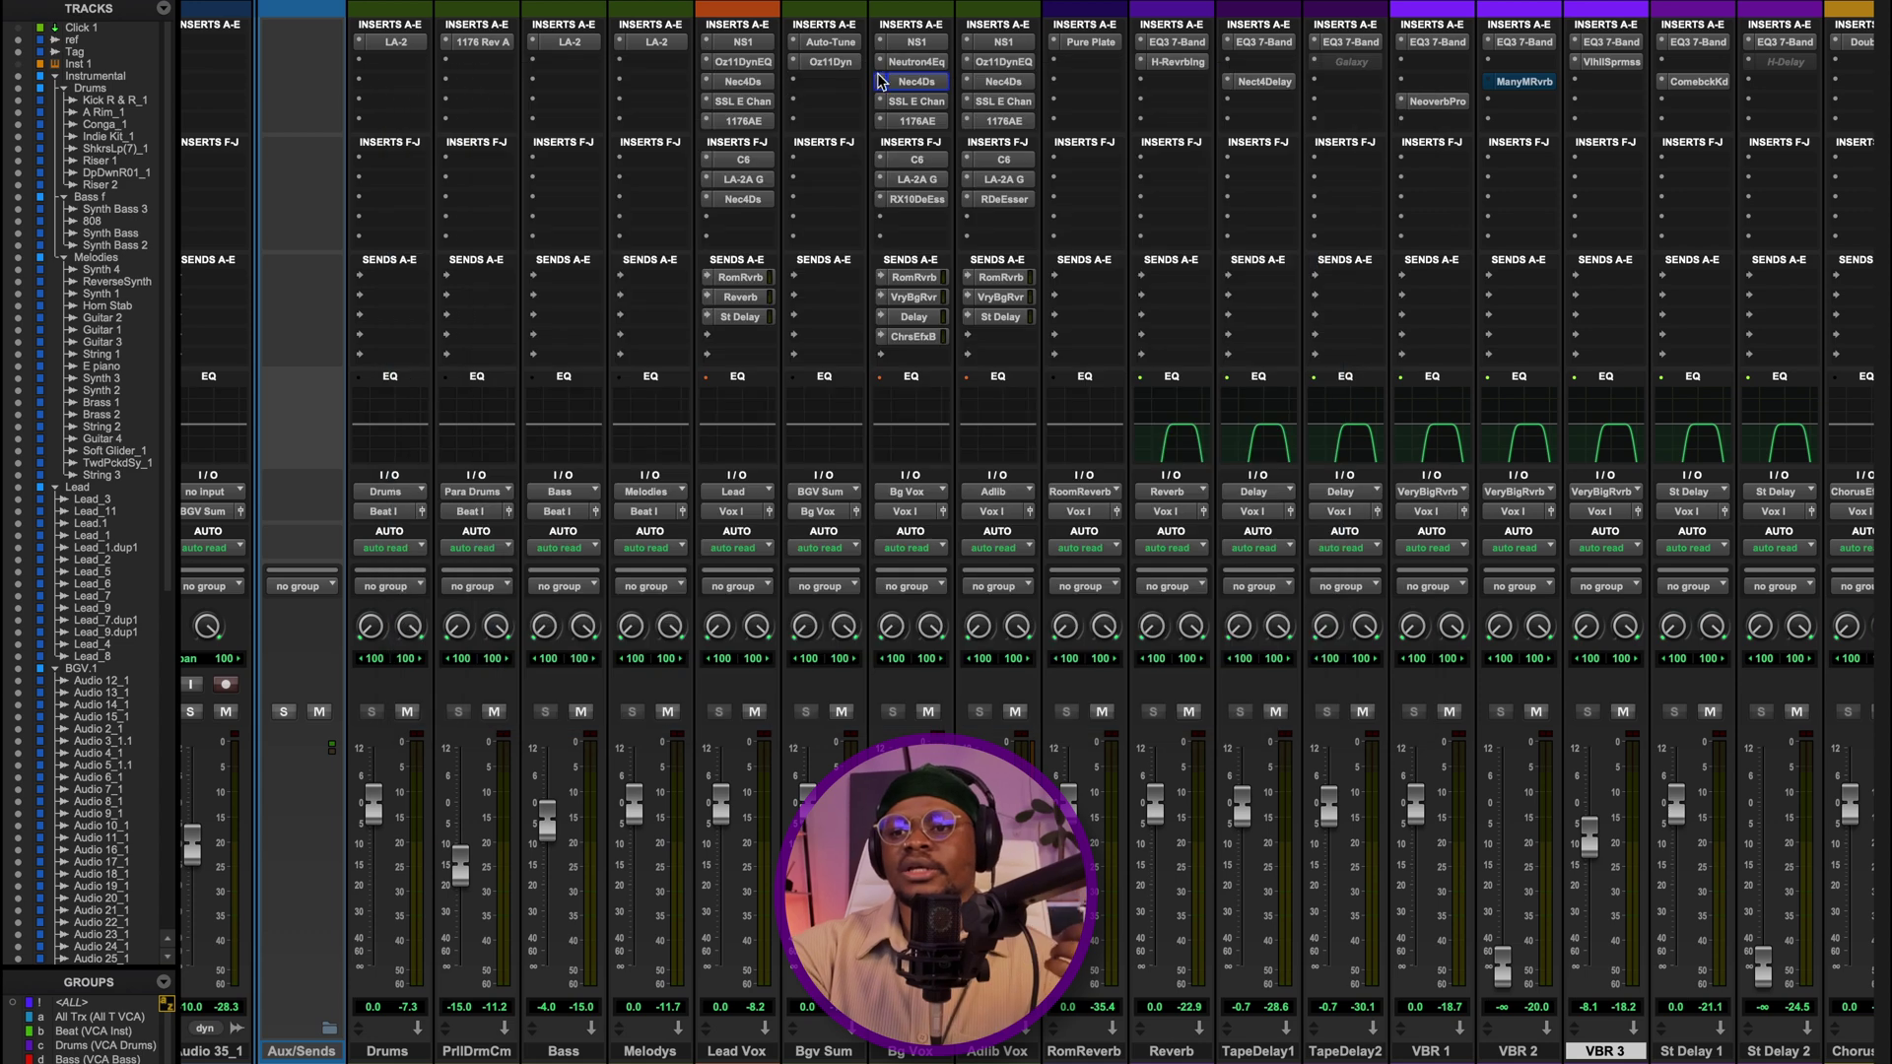
# - Open the UAD SSL E Channel Strip on Bg Vox and examine its EQ settings
pyautogui.click(917, 108)
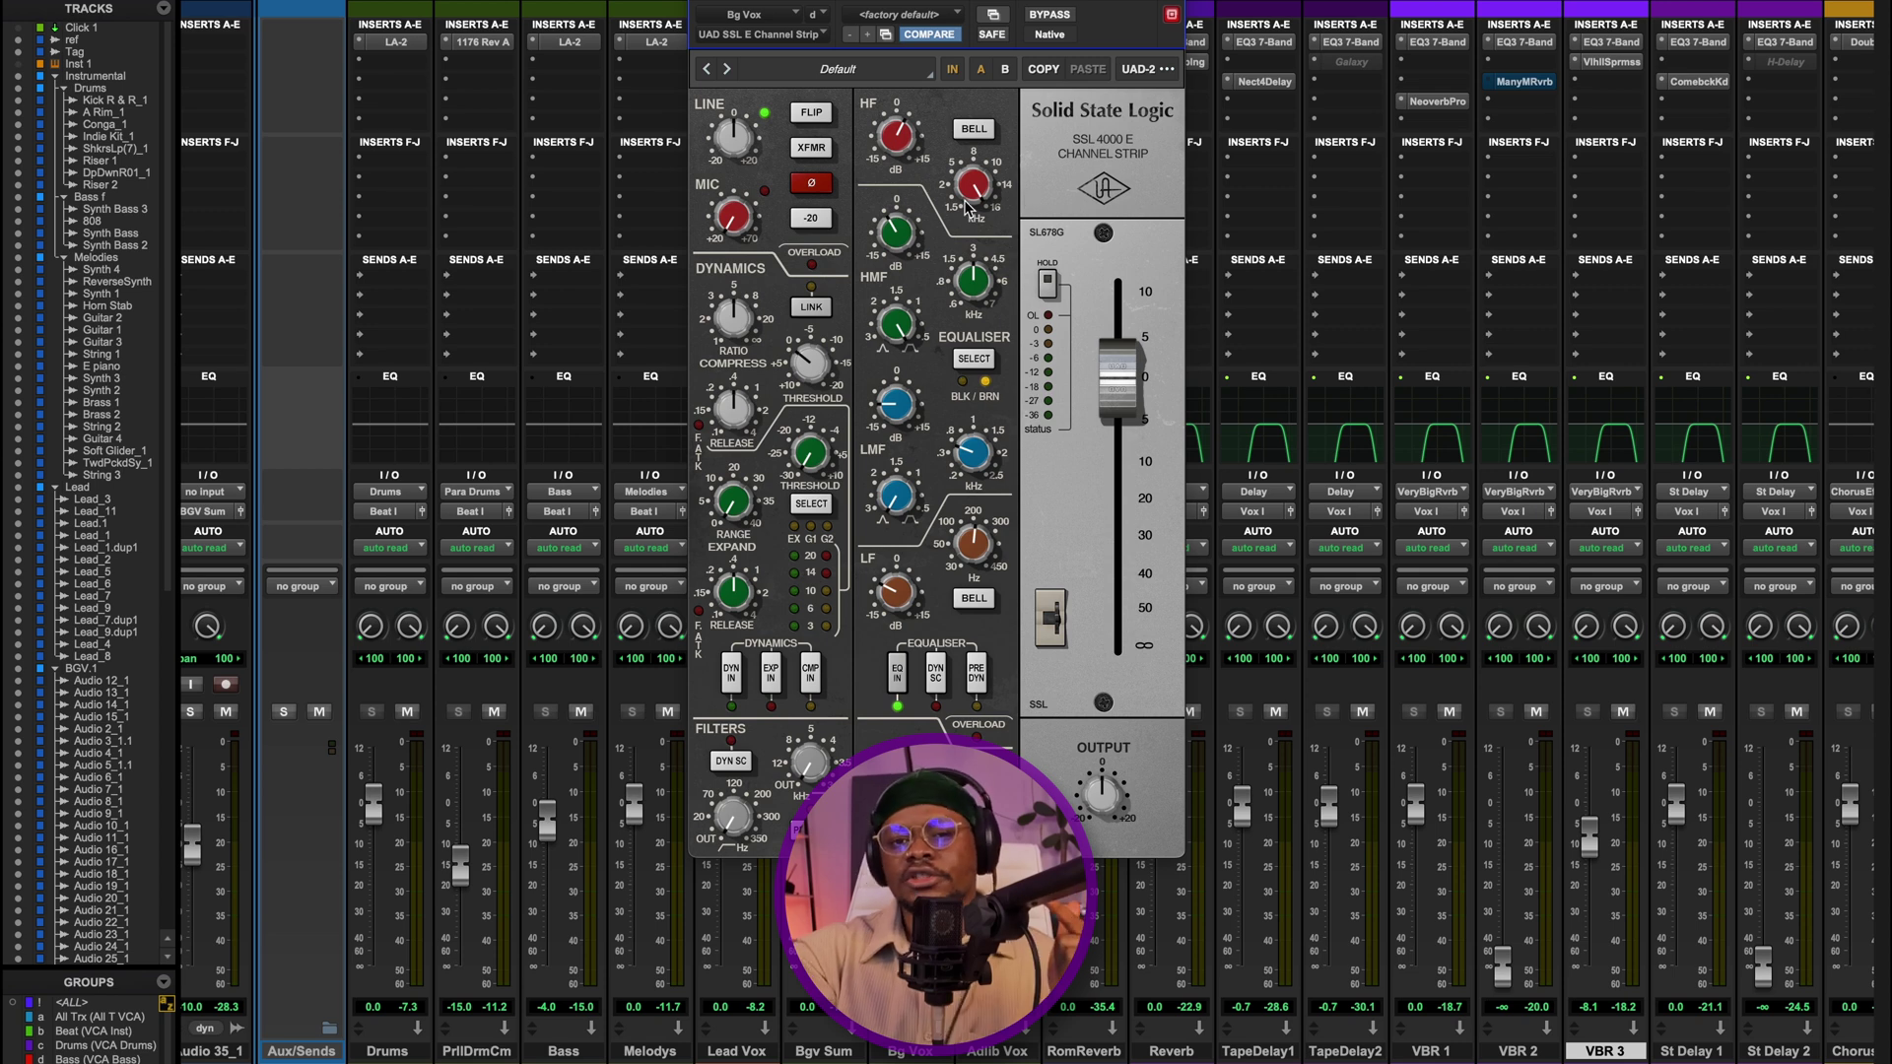
pyautogui.moveTo(1081, 2); pyautogui.dragTo(850, 14)
# - Search the plug-ins for "ssl" and insert SSL EV2 Channel (stereo) in the RoomReverb track's second insert slot
pyautogui.click(1081, 62)
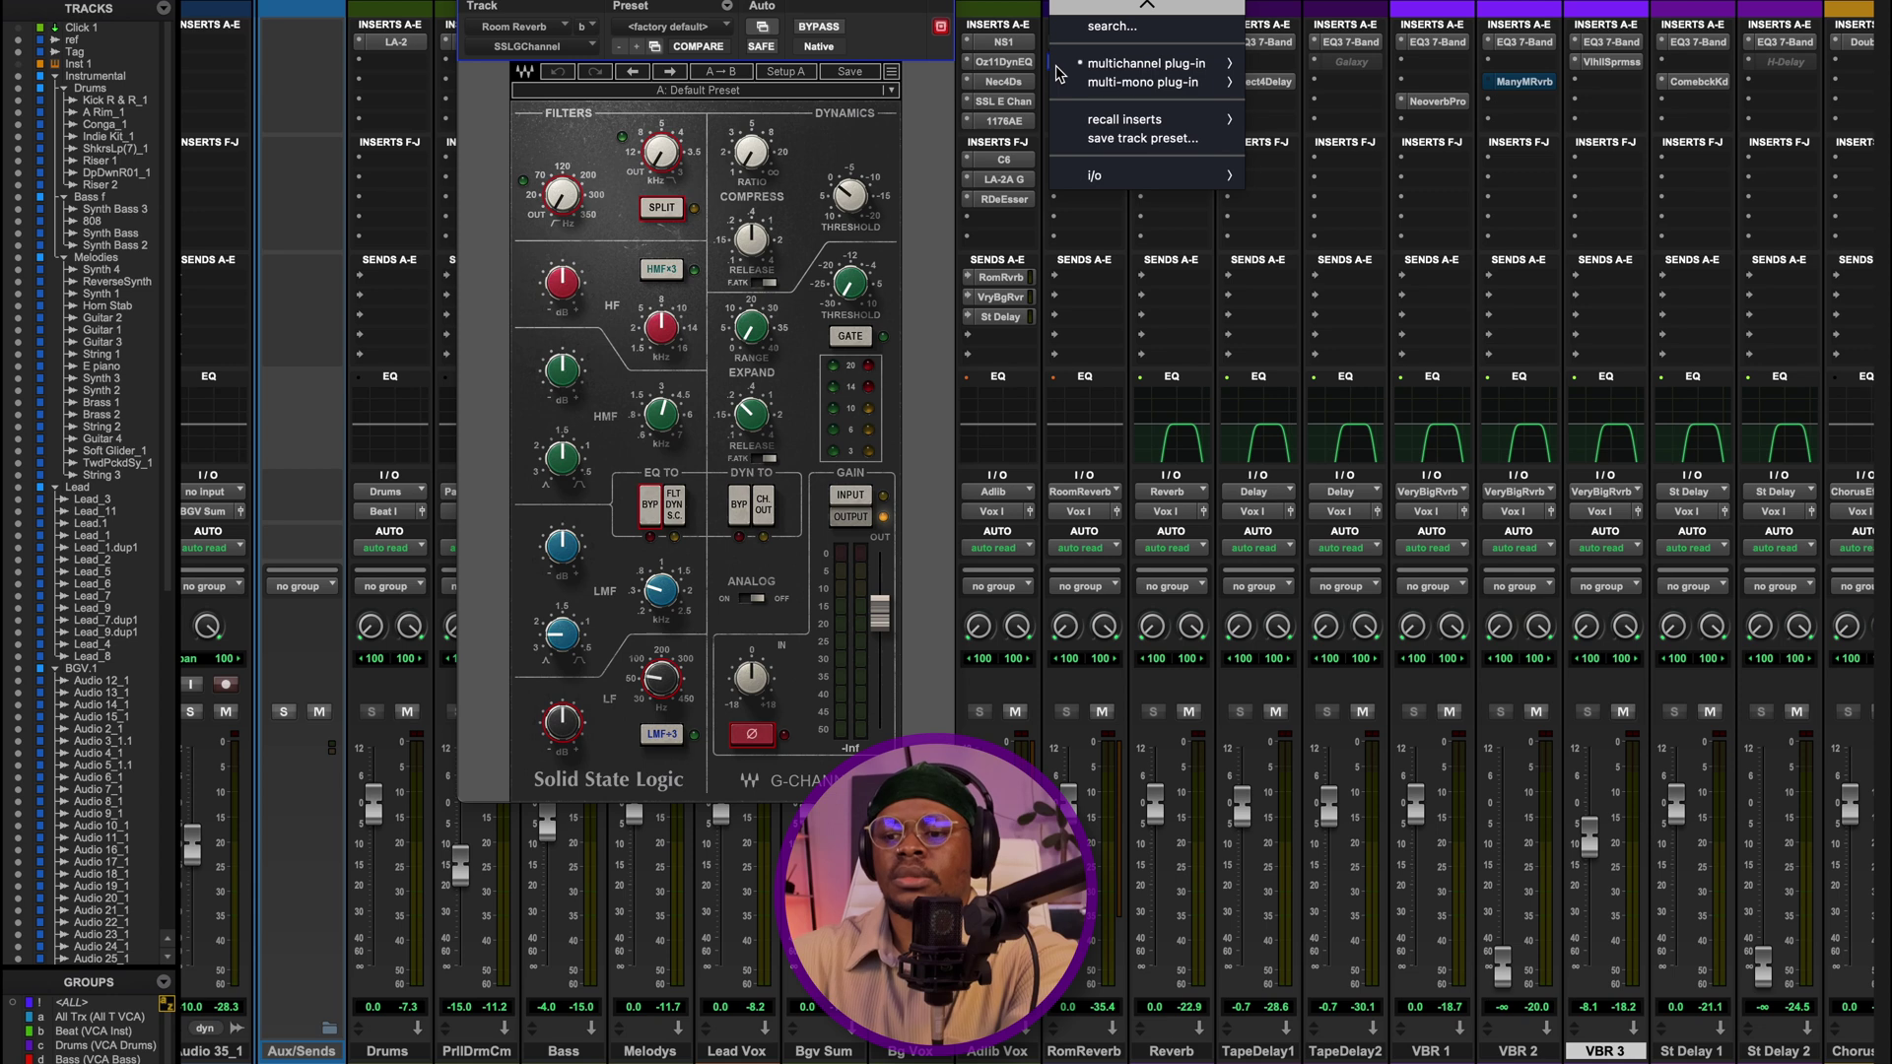
pyautogui.write('ssl')
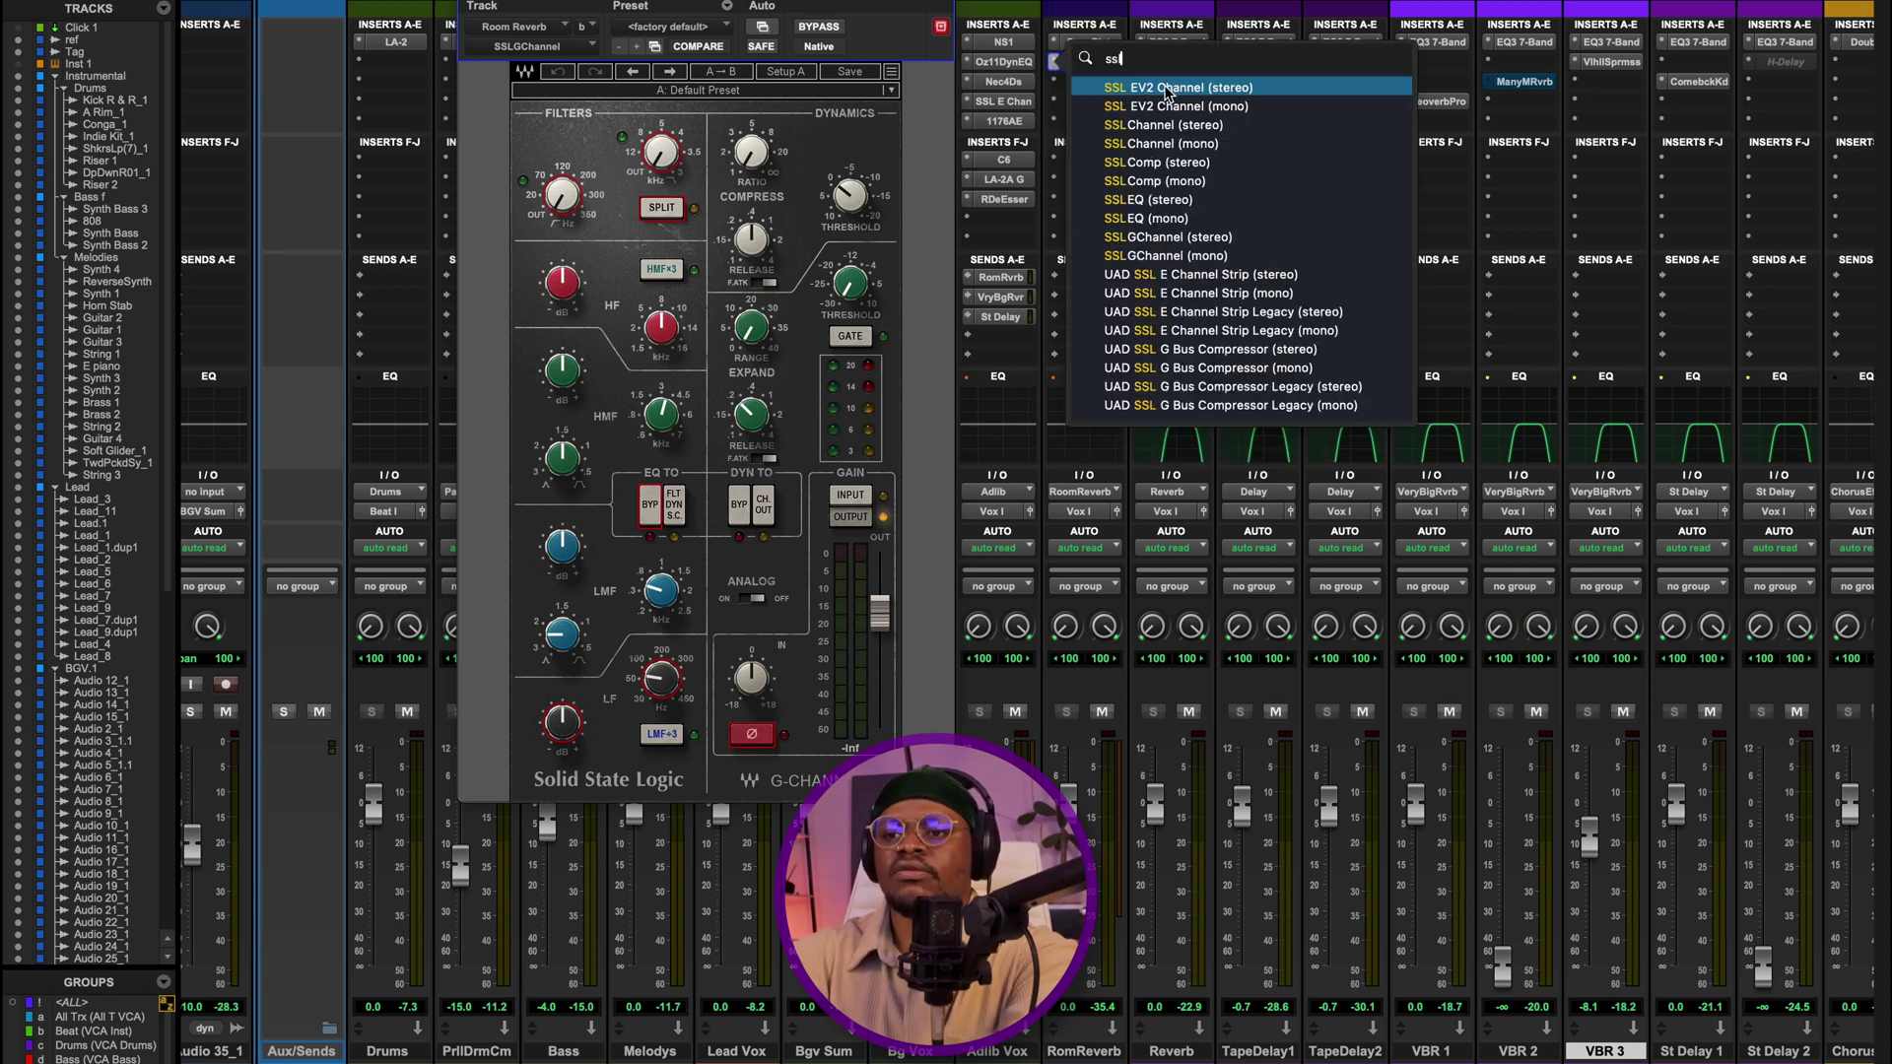
pyautogui.press('Escape')
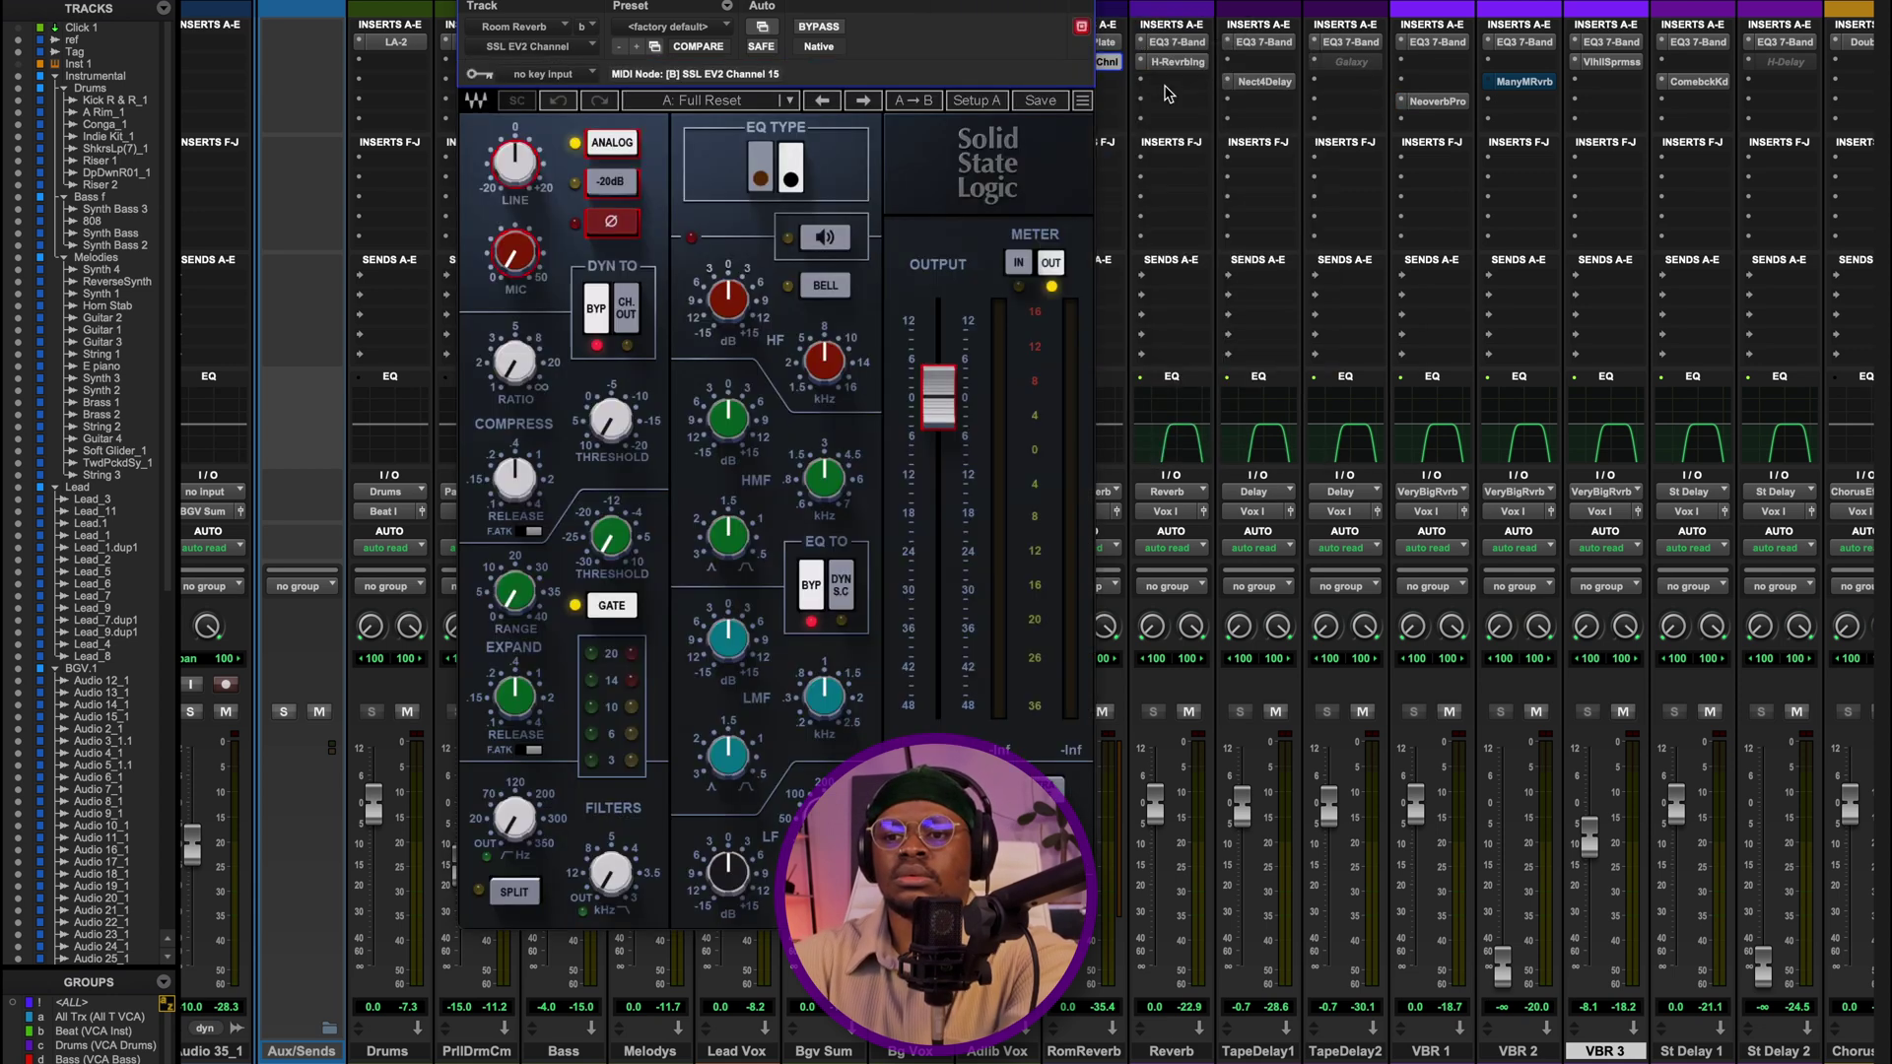
pyautogui.moveTo(1025, 6); pyautogui.dragTo(1175, 0)
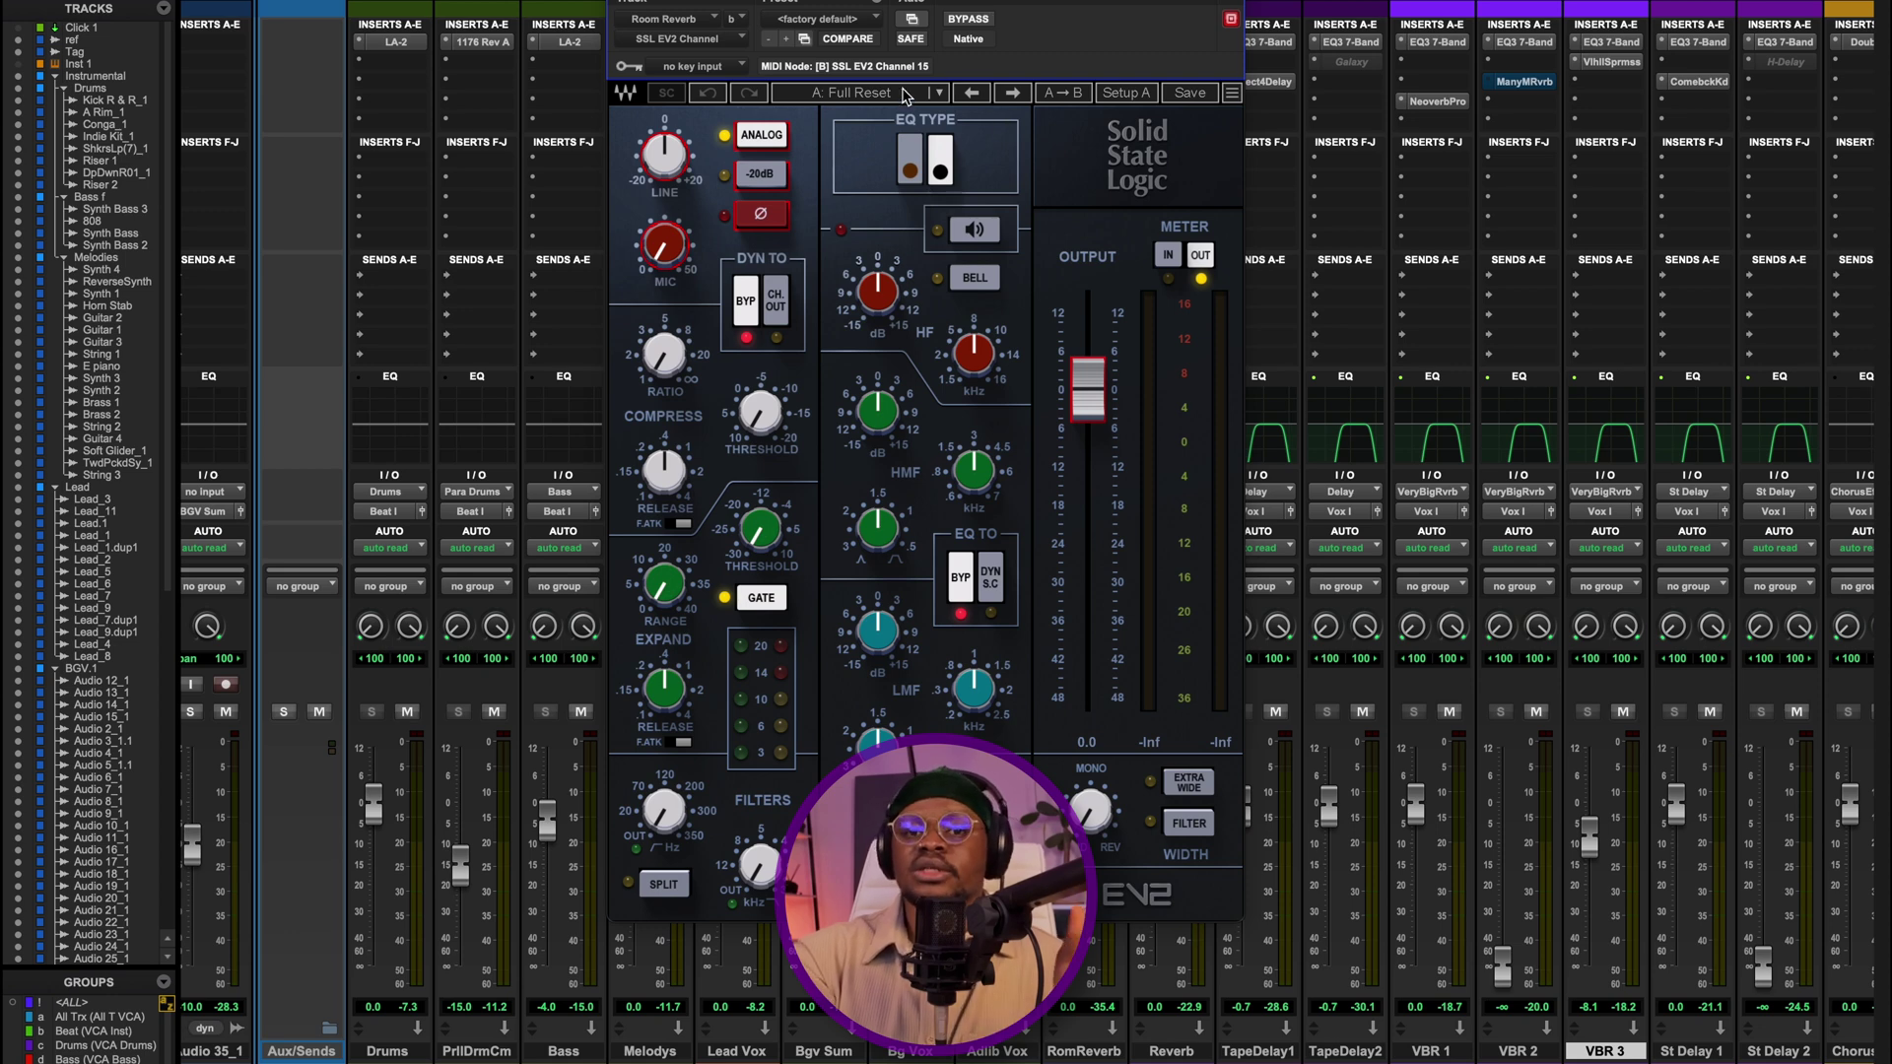
# - Switch the SSL EV2 Channel's EQ type back and forth between black and brown, ending on brown
pyautogui.click(908, 173)
pyautogui.click(942, 173)
pyautogui.click(944, 175)
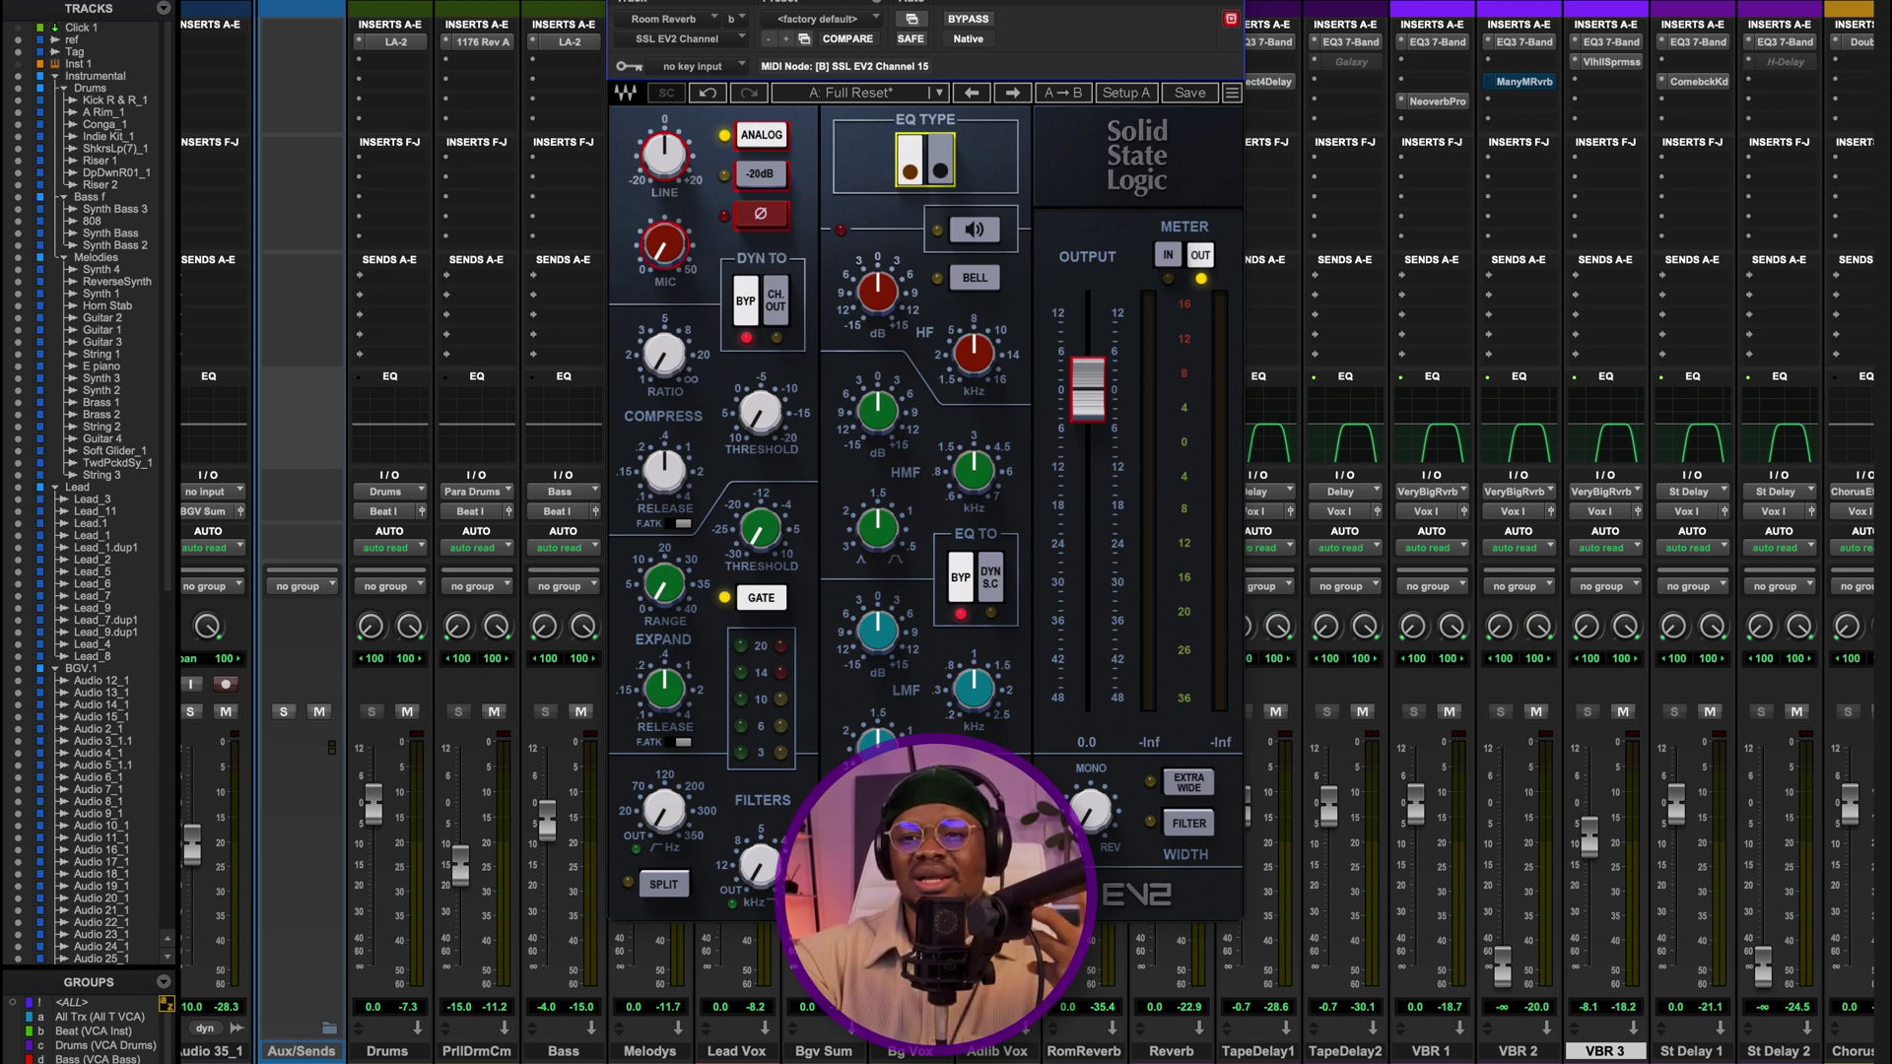
# - Close the SSL EV2 Channel window and remove the plug-in from the RoomReverb track
pyautogui.click(1230, 19)
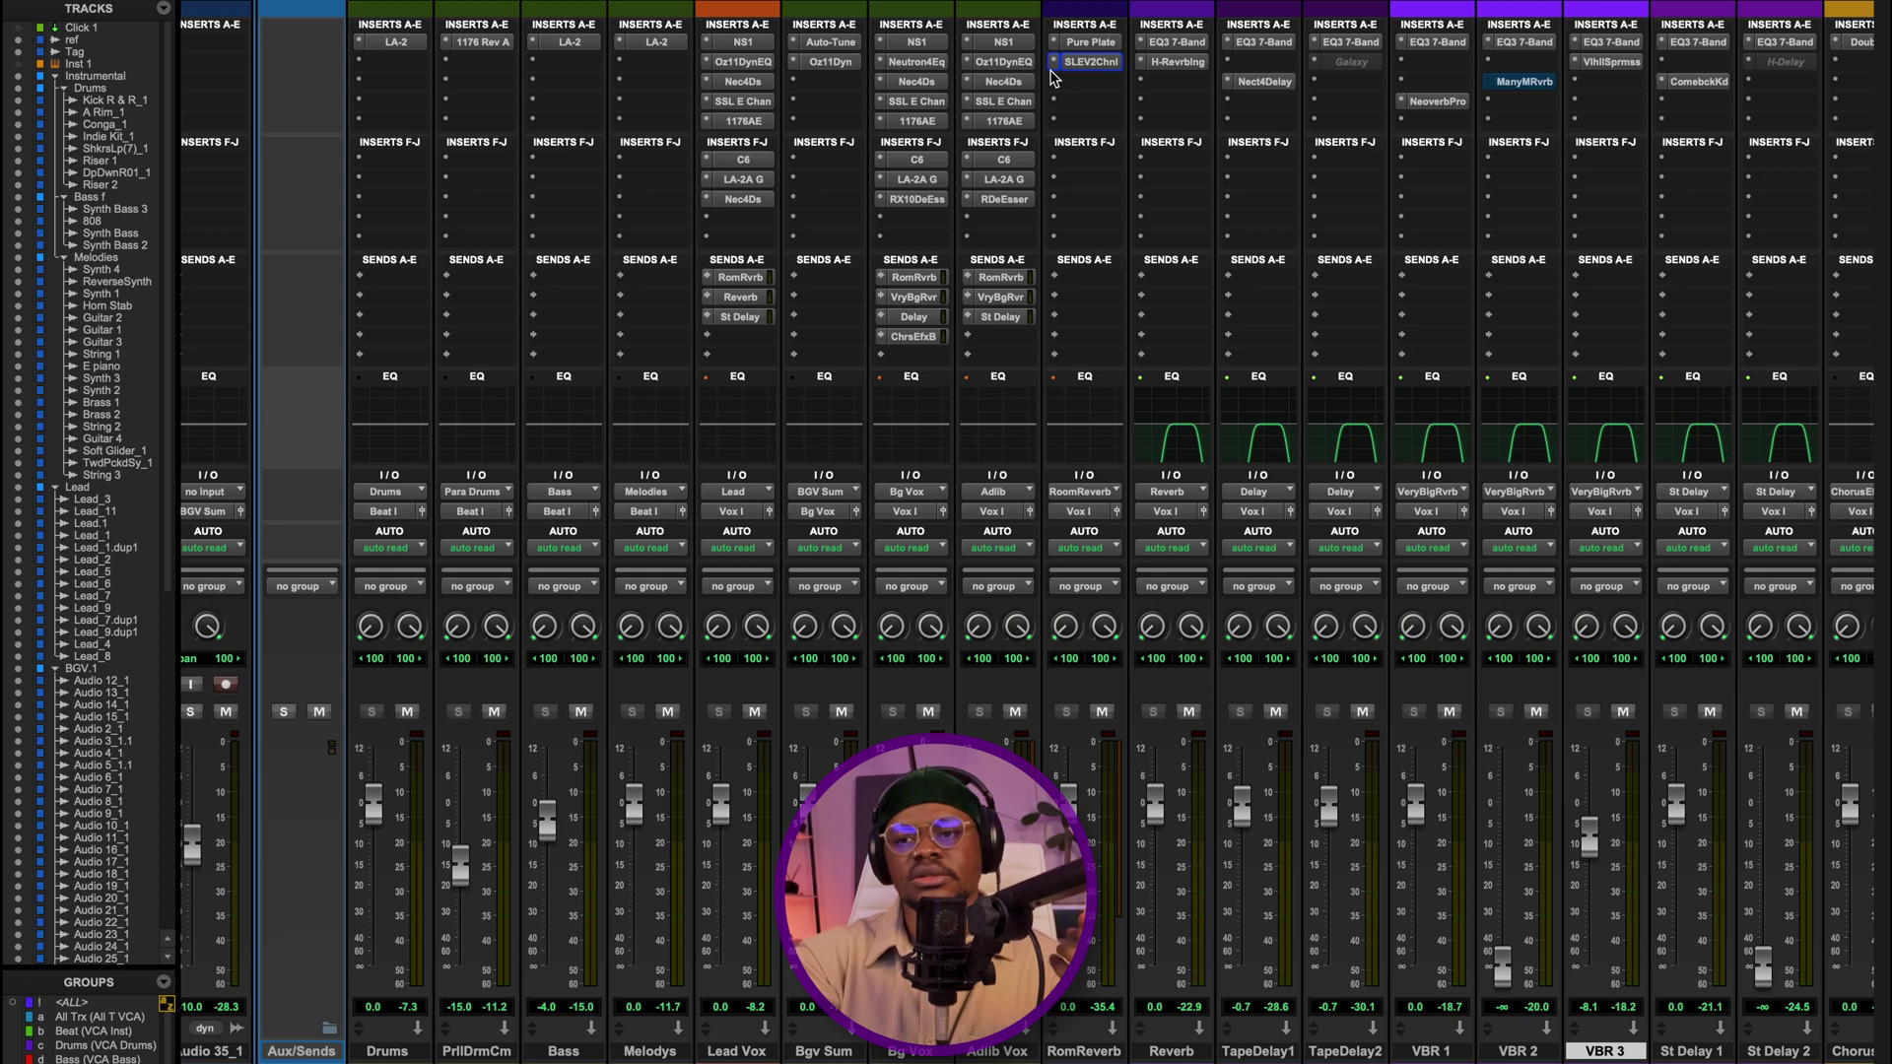
pyautogui.click(1079, 61)
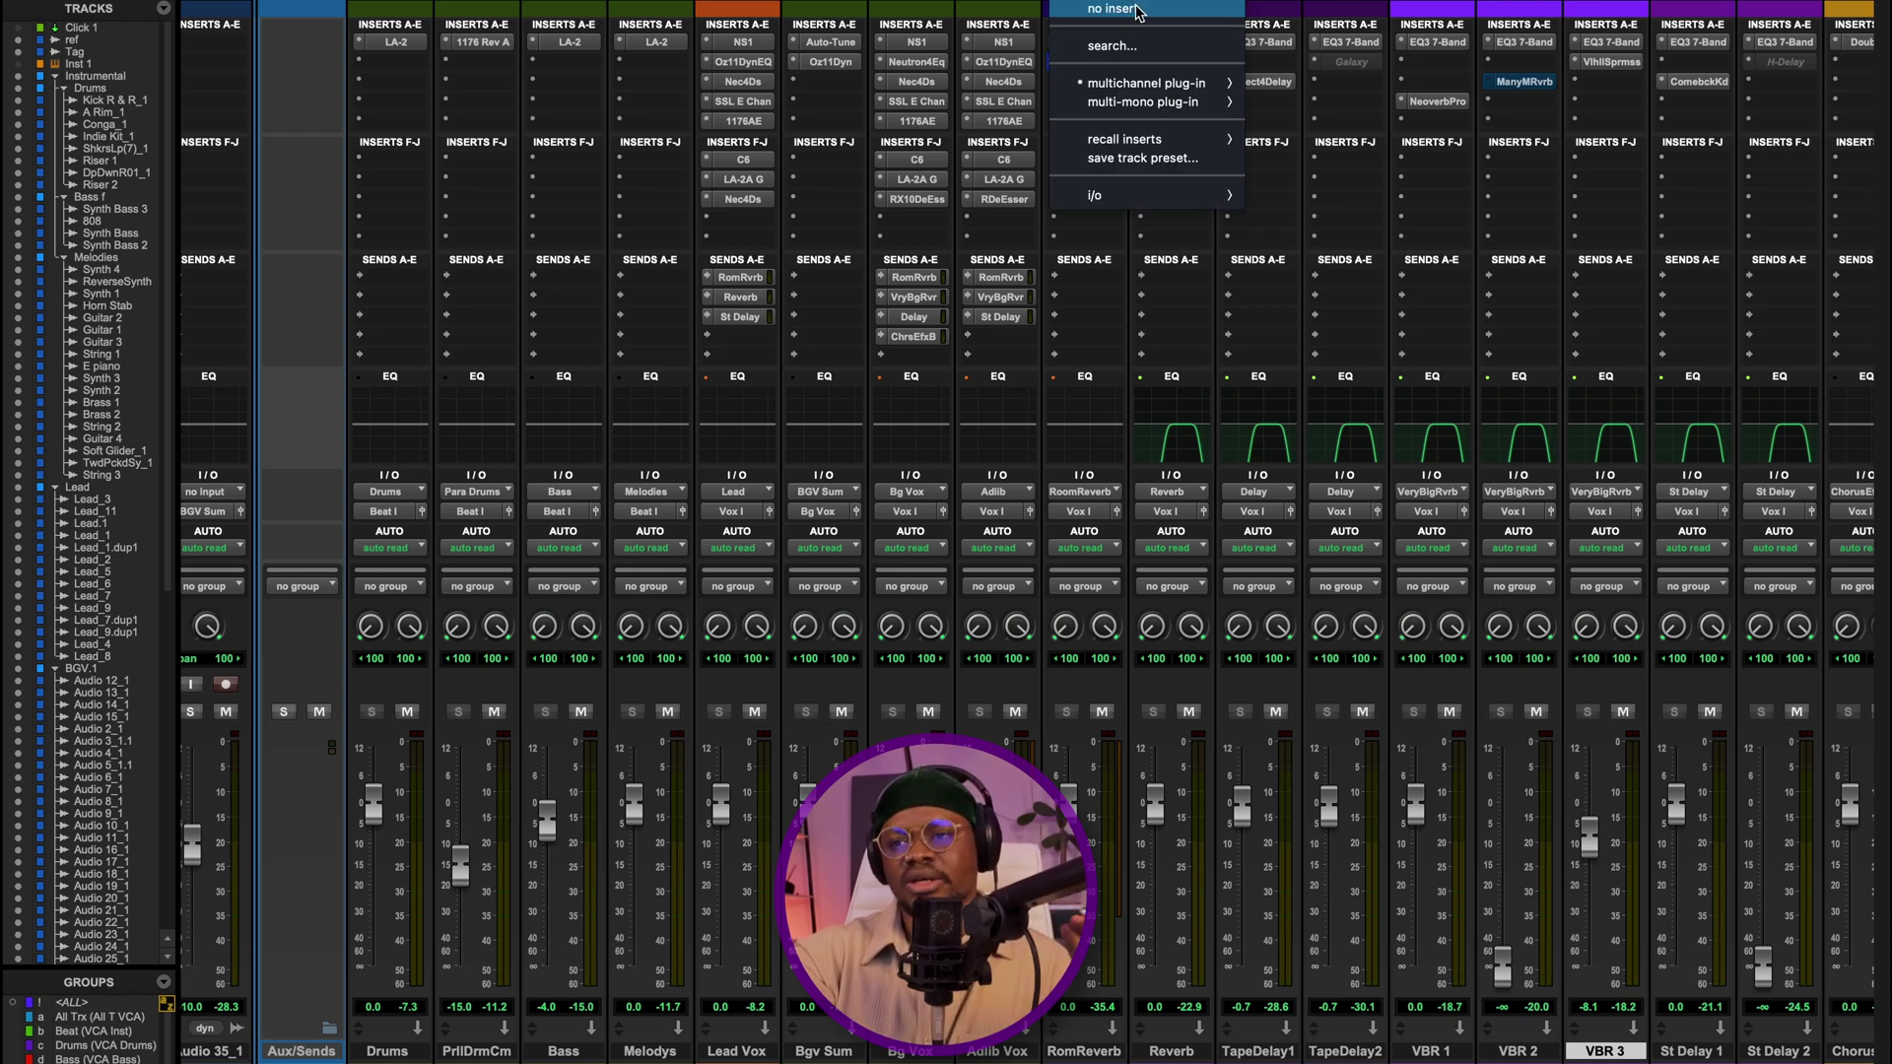
pyautogui.click(1138, 12)
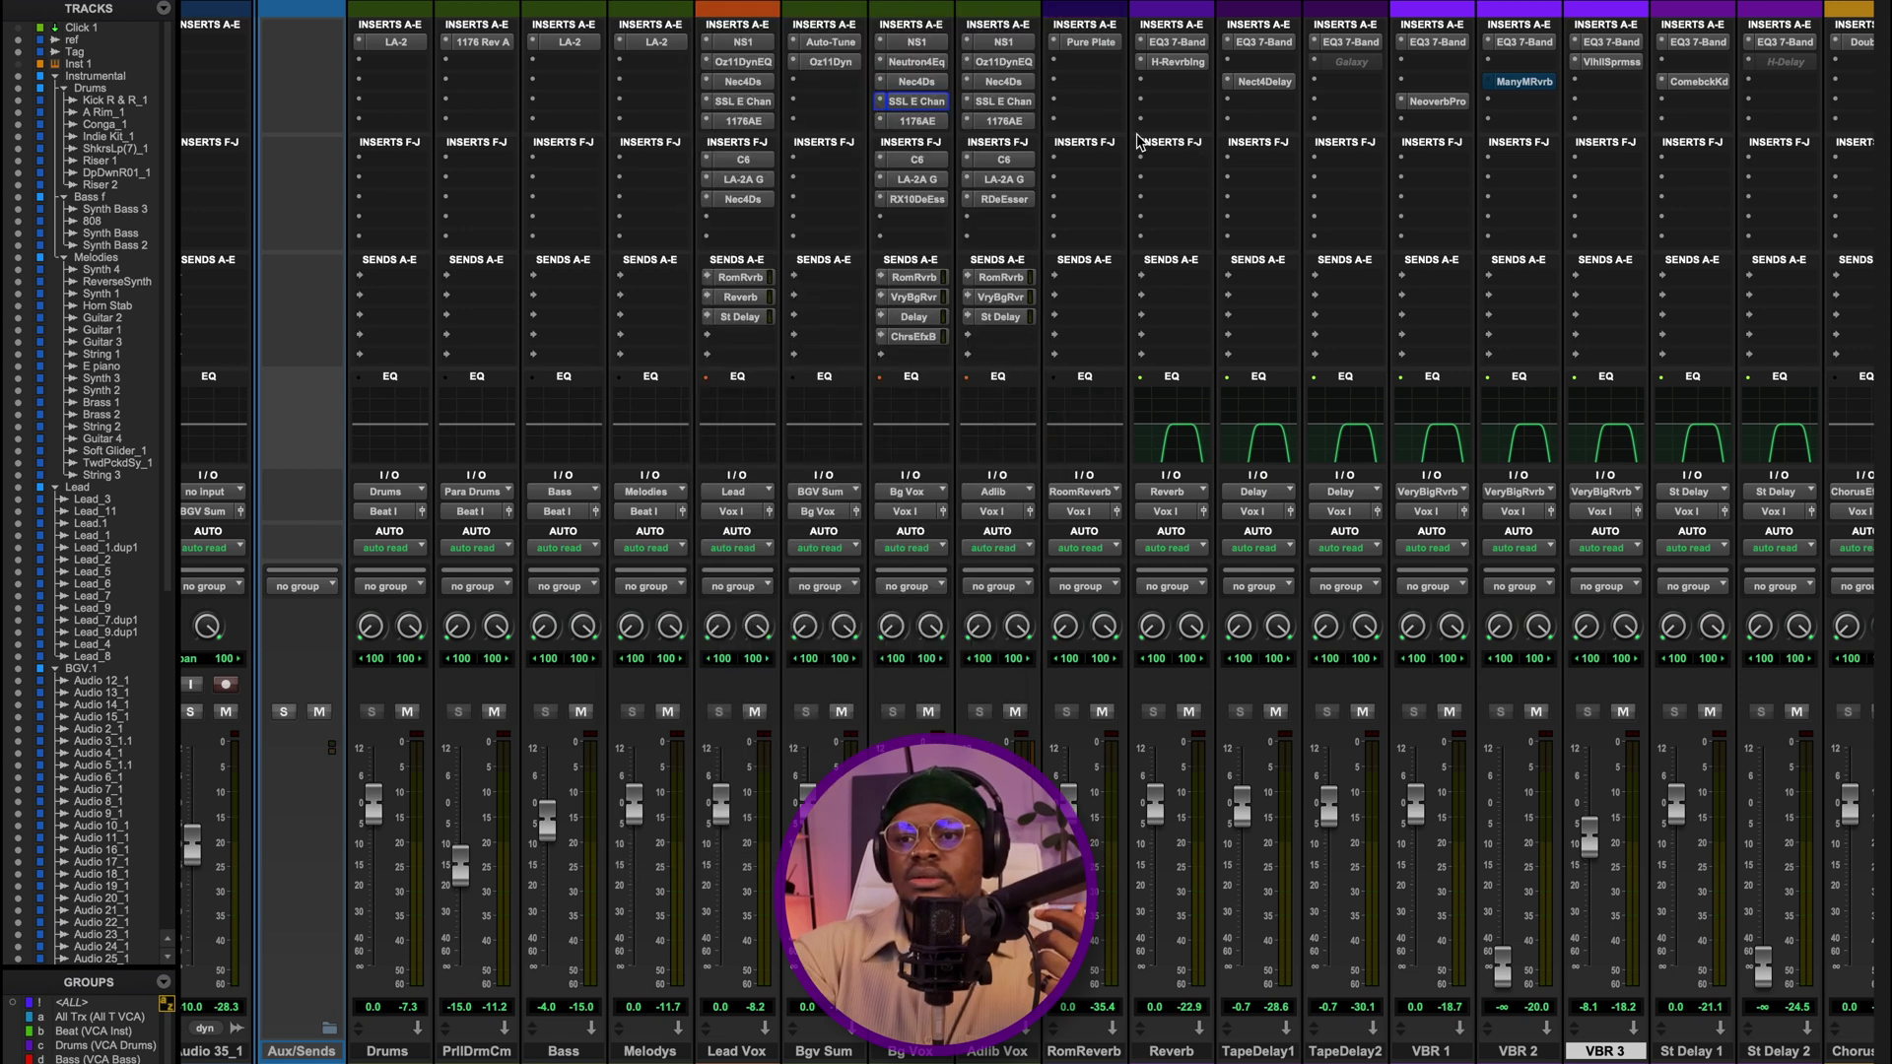
# - Open the UAD UA 1176AE compressor on Bg Vox and check its gain reduction during playback
pyautogui.click(911, 120)
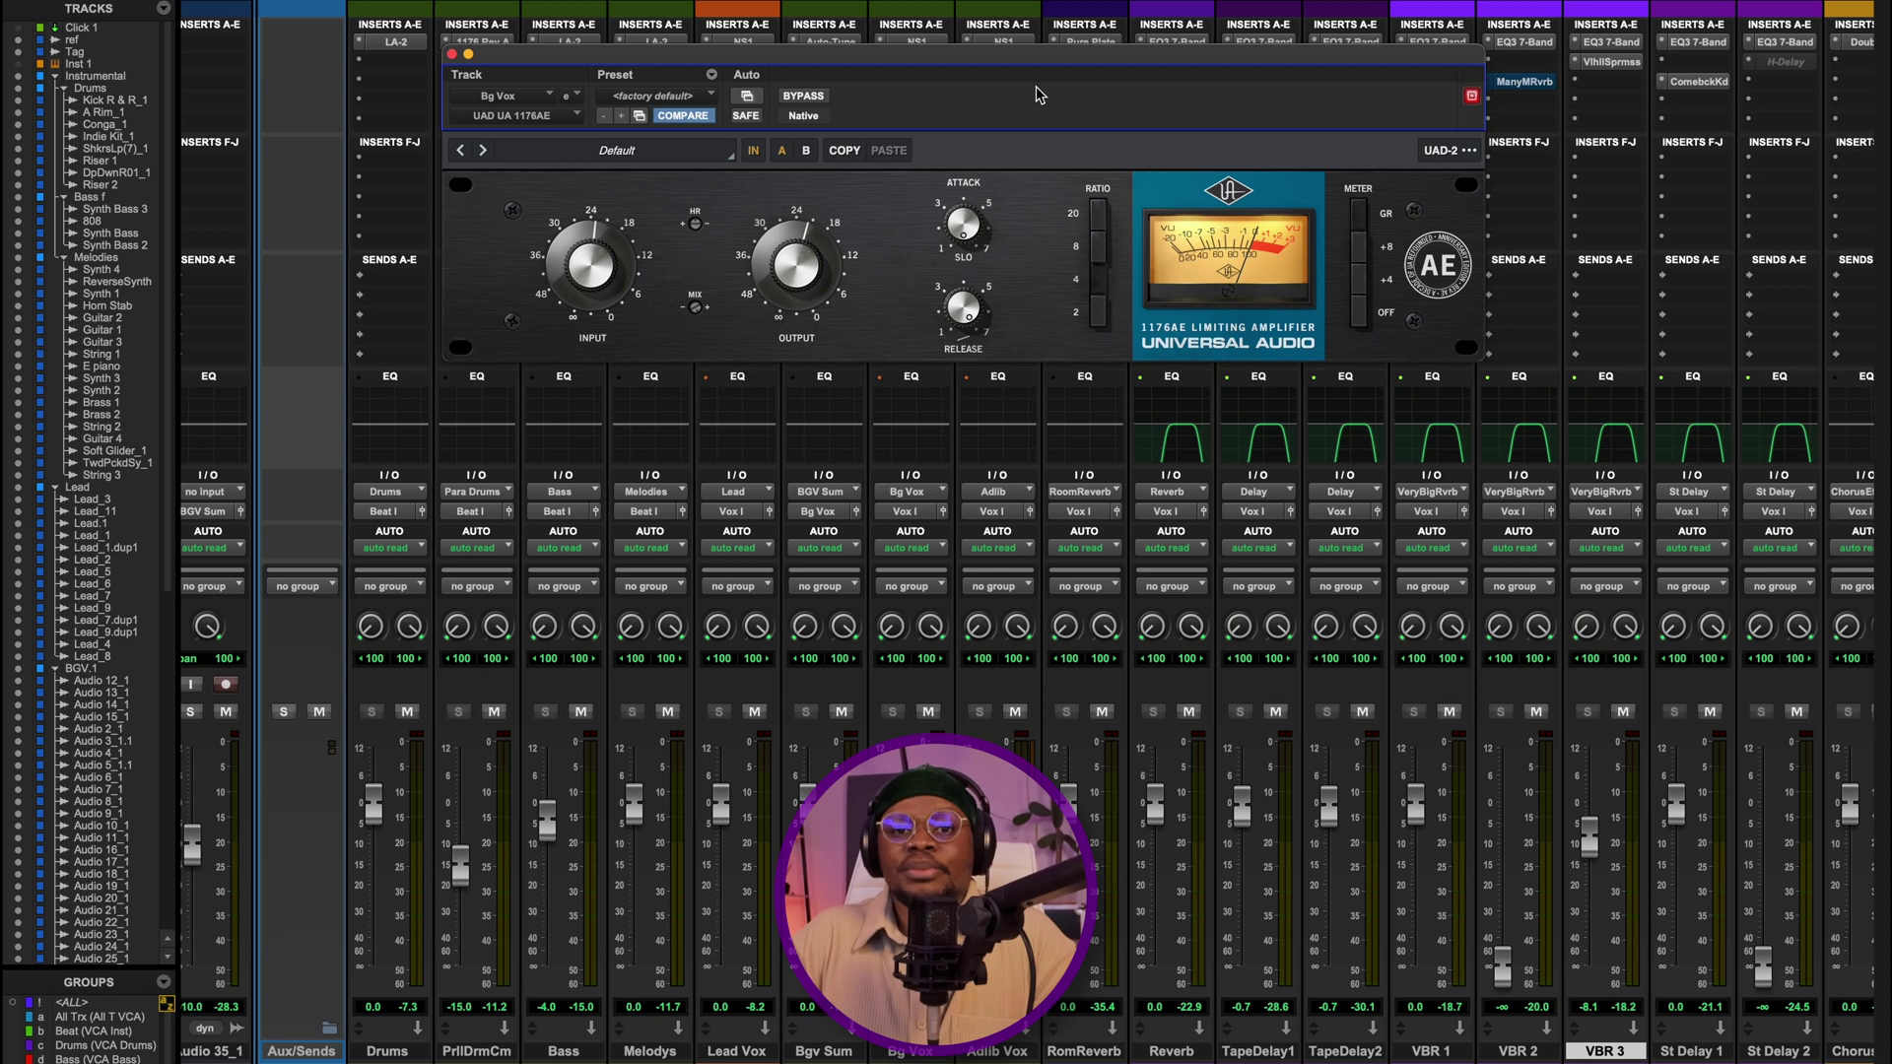
pyautogui.press('space')
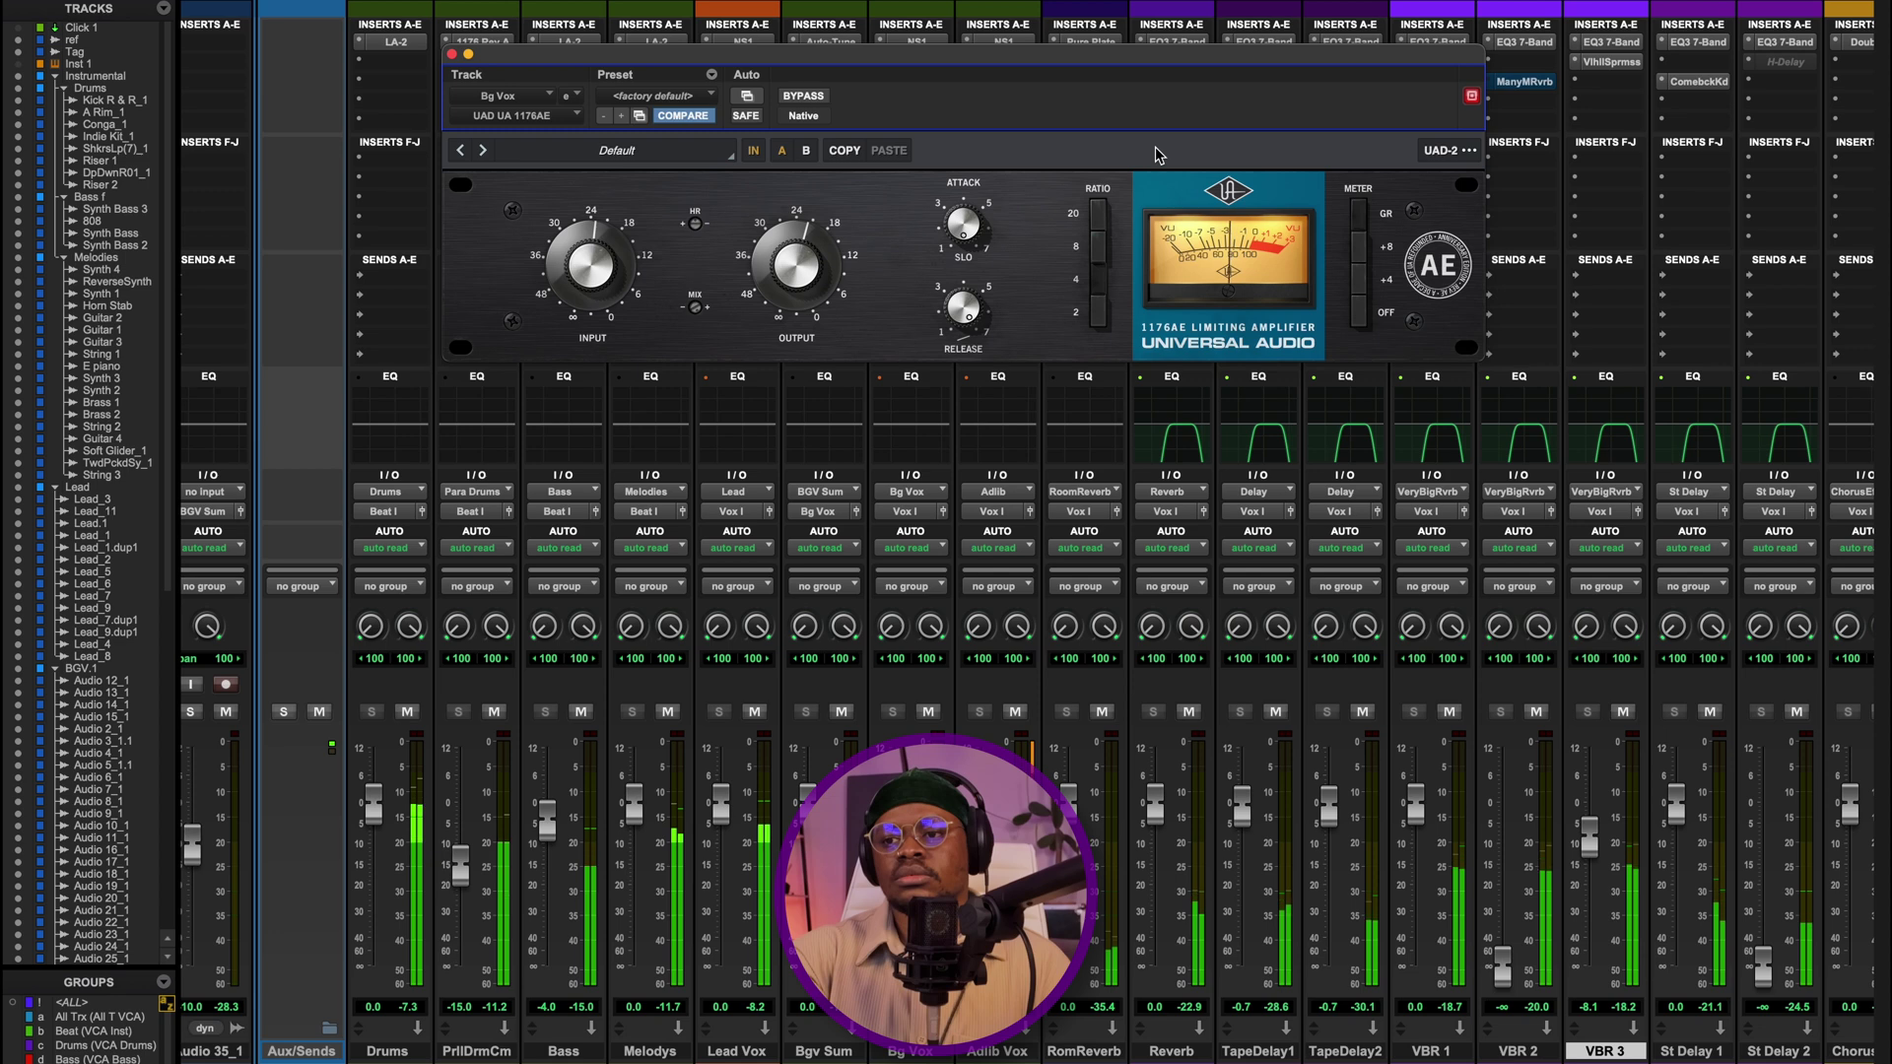
pyautogui.moveTo(1126, 64); pyautogui.dragTo(1064, 72)
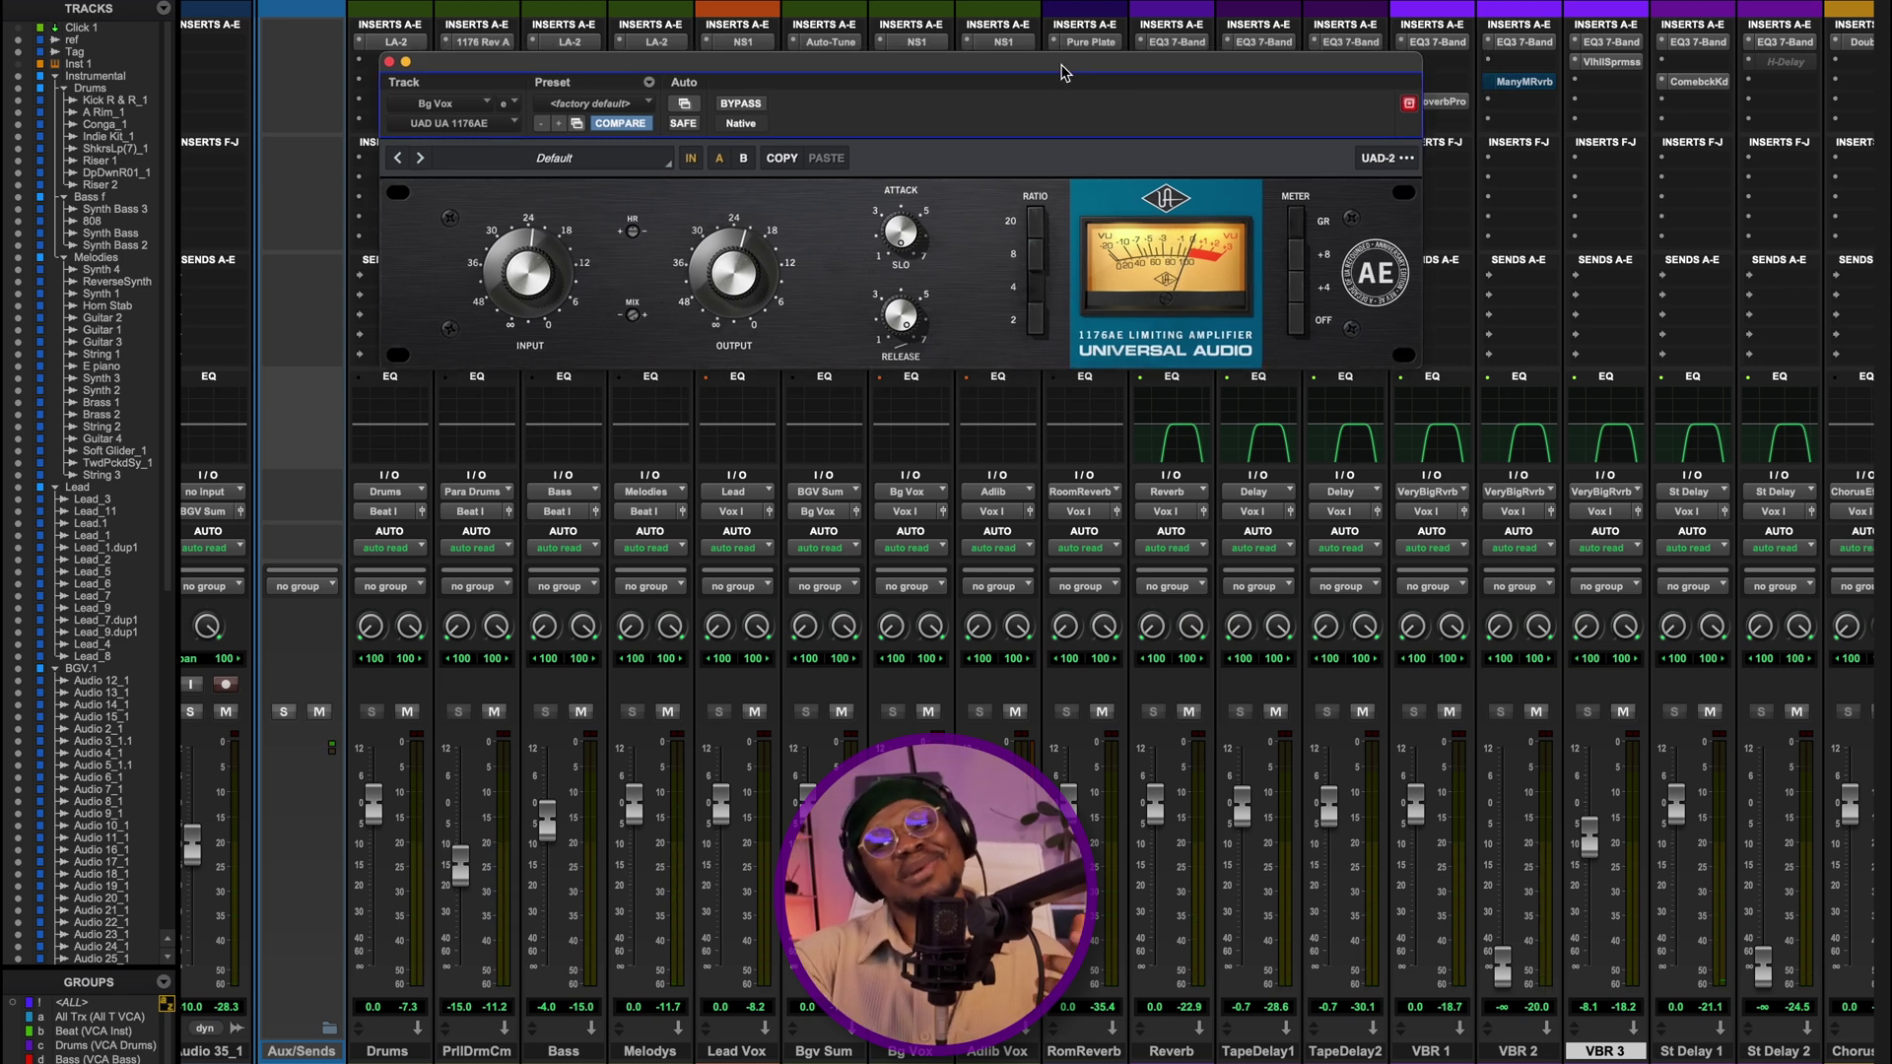
pyautogui.moveTo(1063, 71); pyautogui.dragTo(1132, 79)
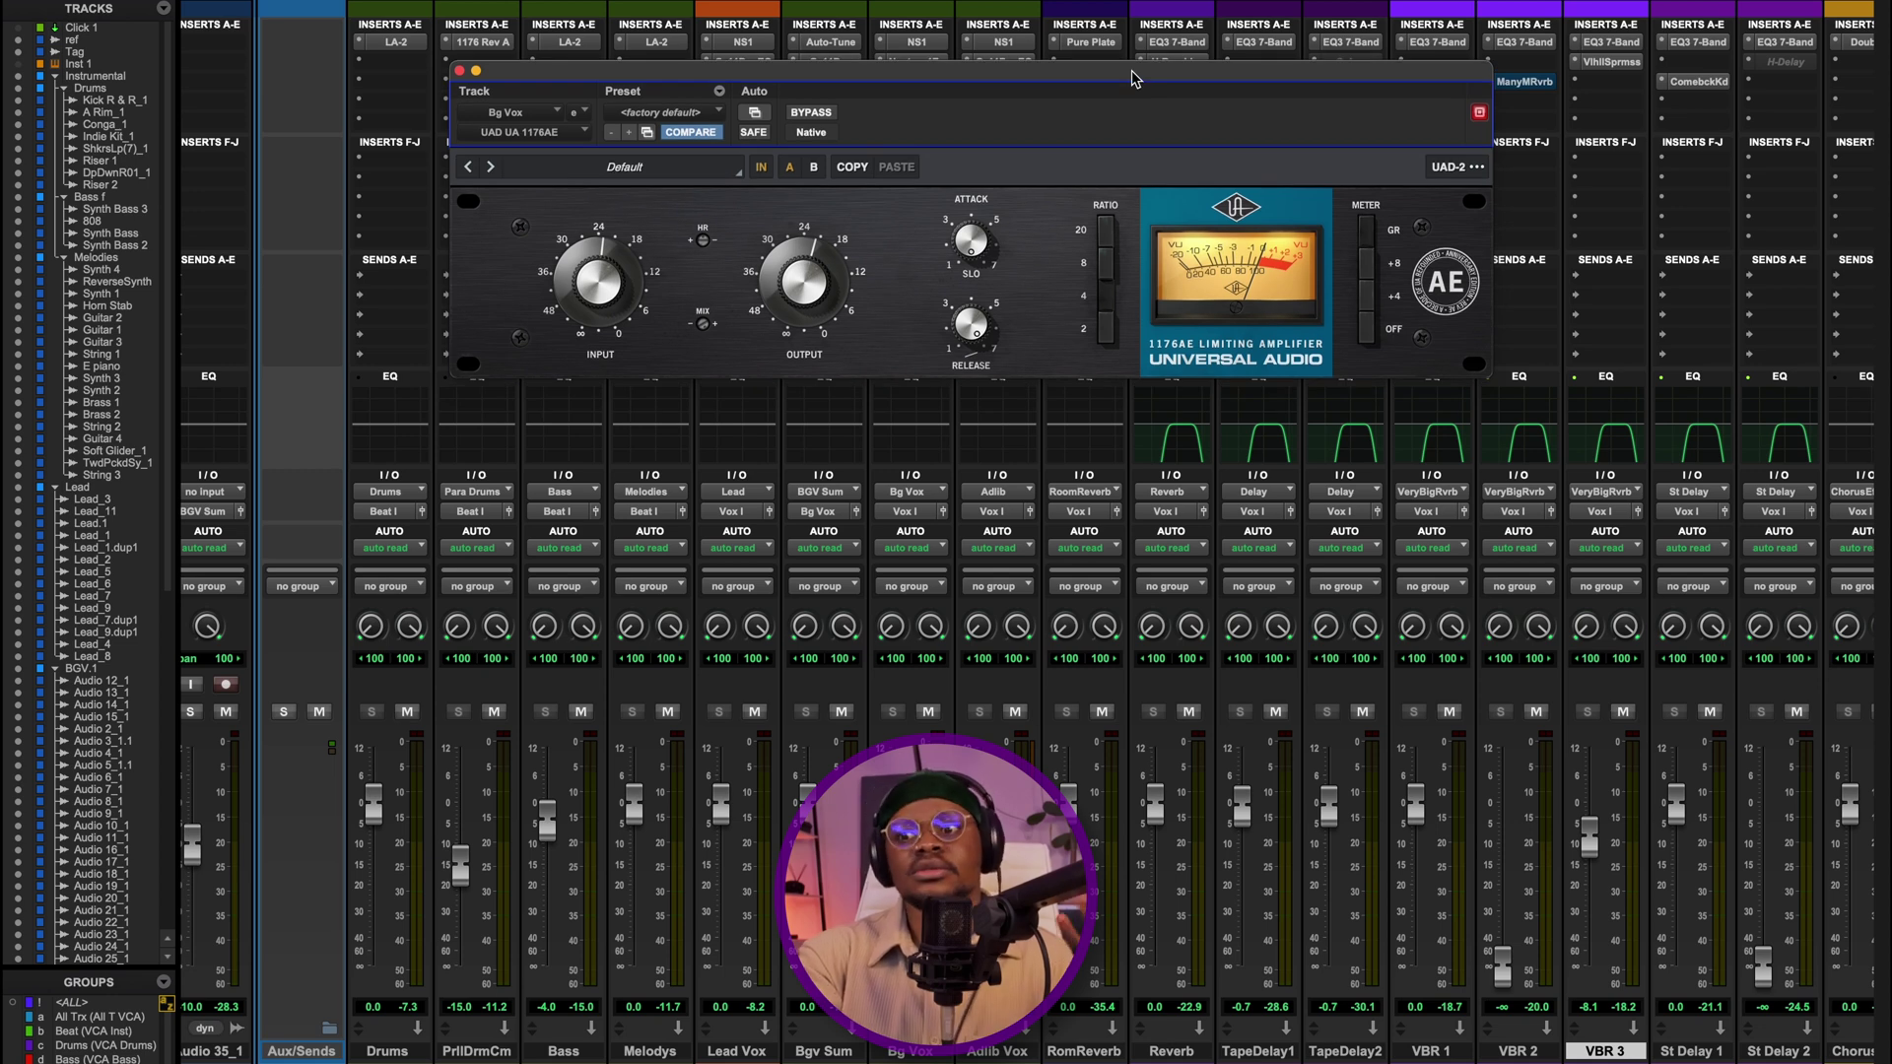
pyautogui.moveTo(1132, 78); pyautogui.dragTo(1088, 82)
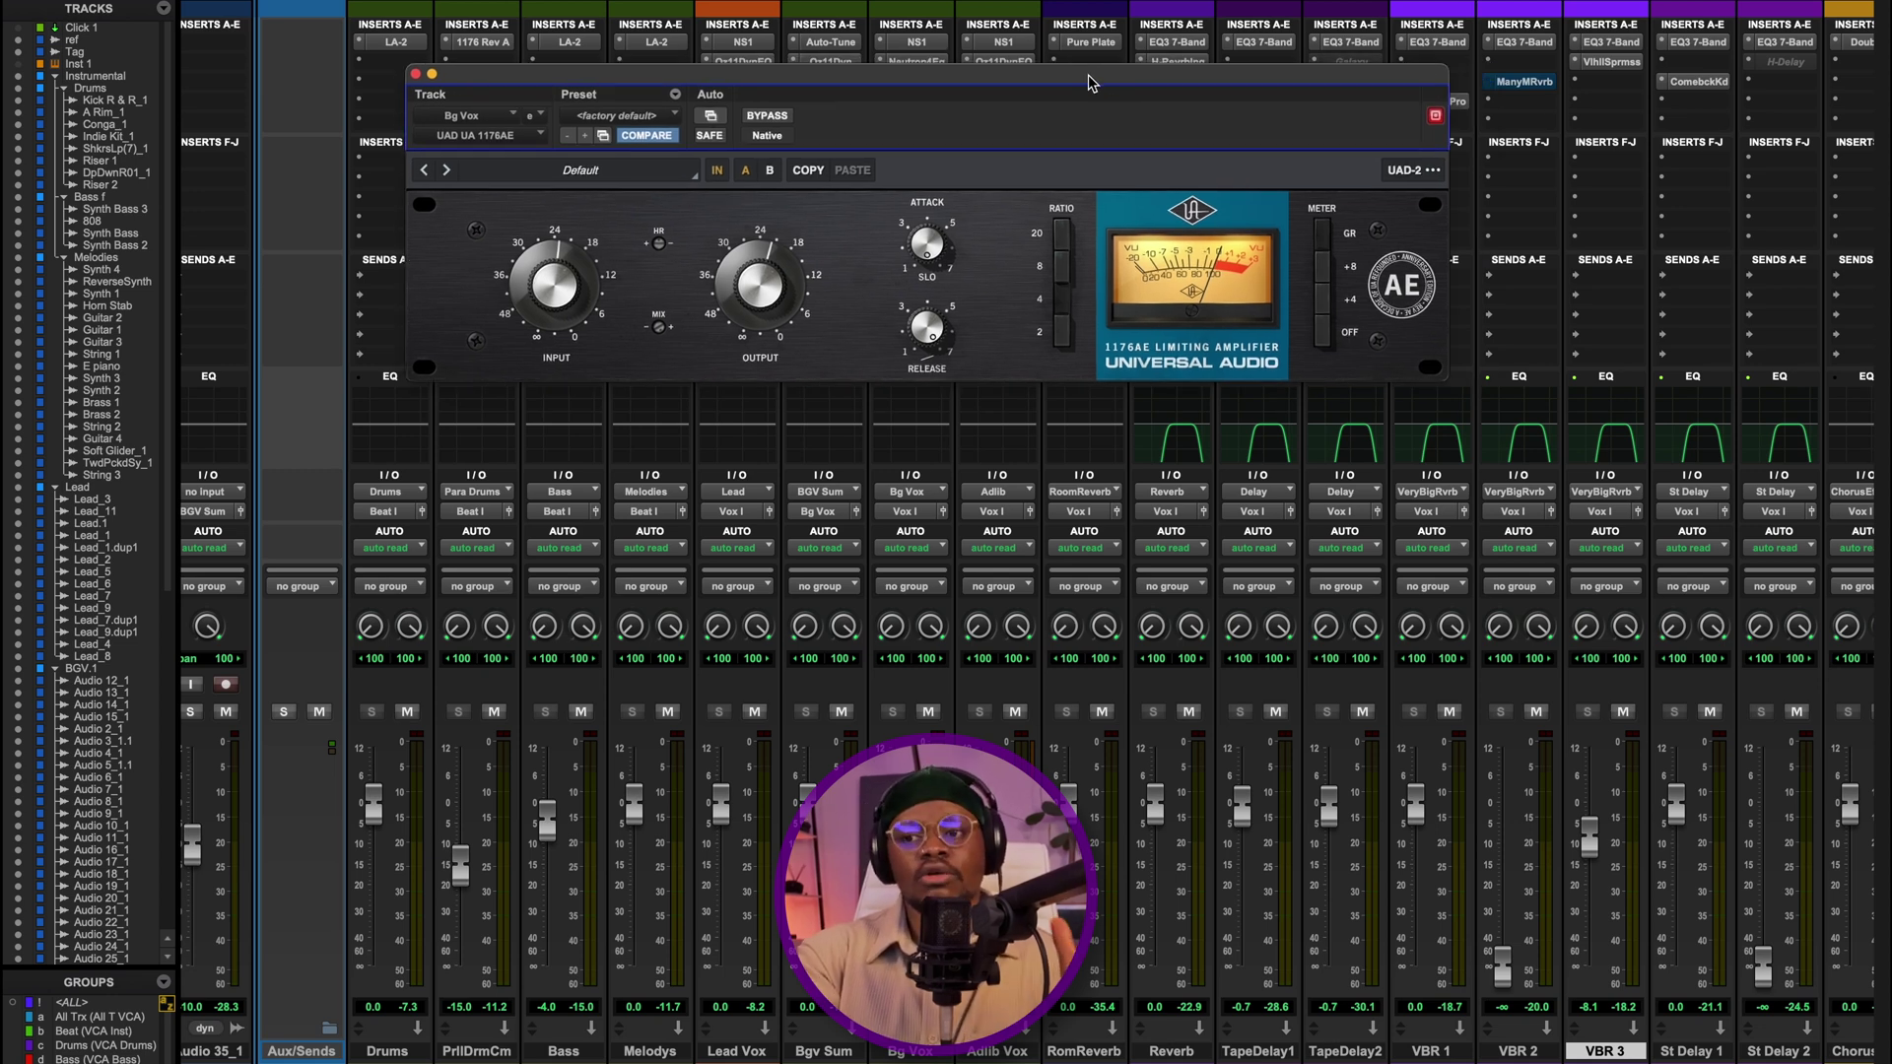
# - Check the UA 1176AE on Bg Vox during playback and open the track's C6 multiband compressor
pyautogui.moveTo(1092, 83); pyautogui.dragTo(1077, 89)
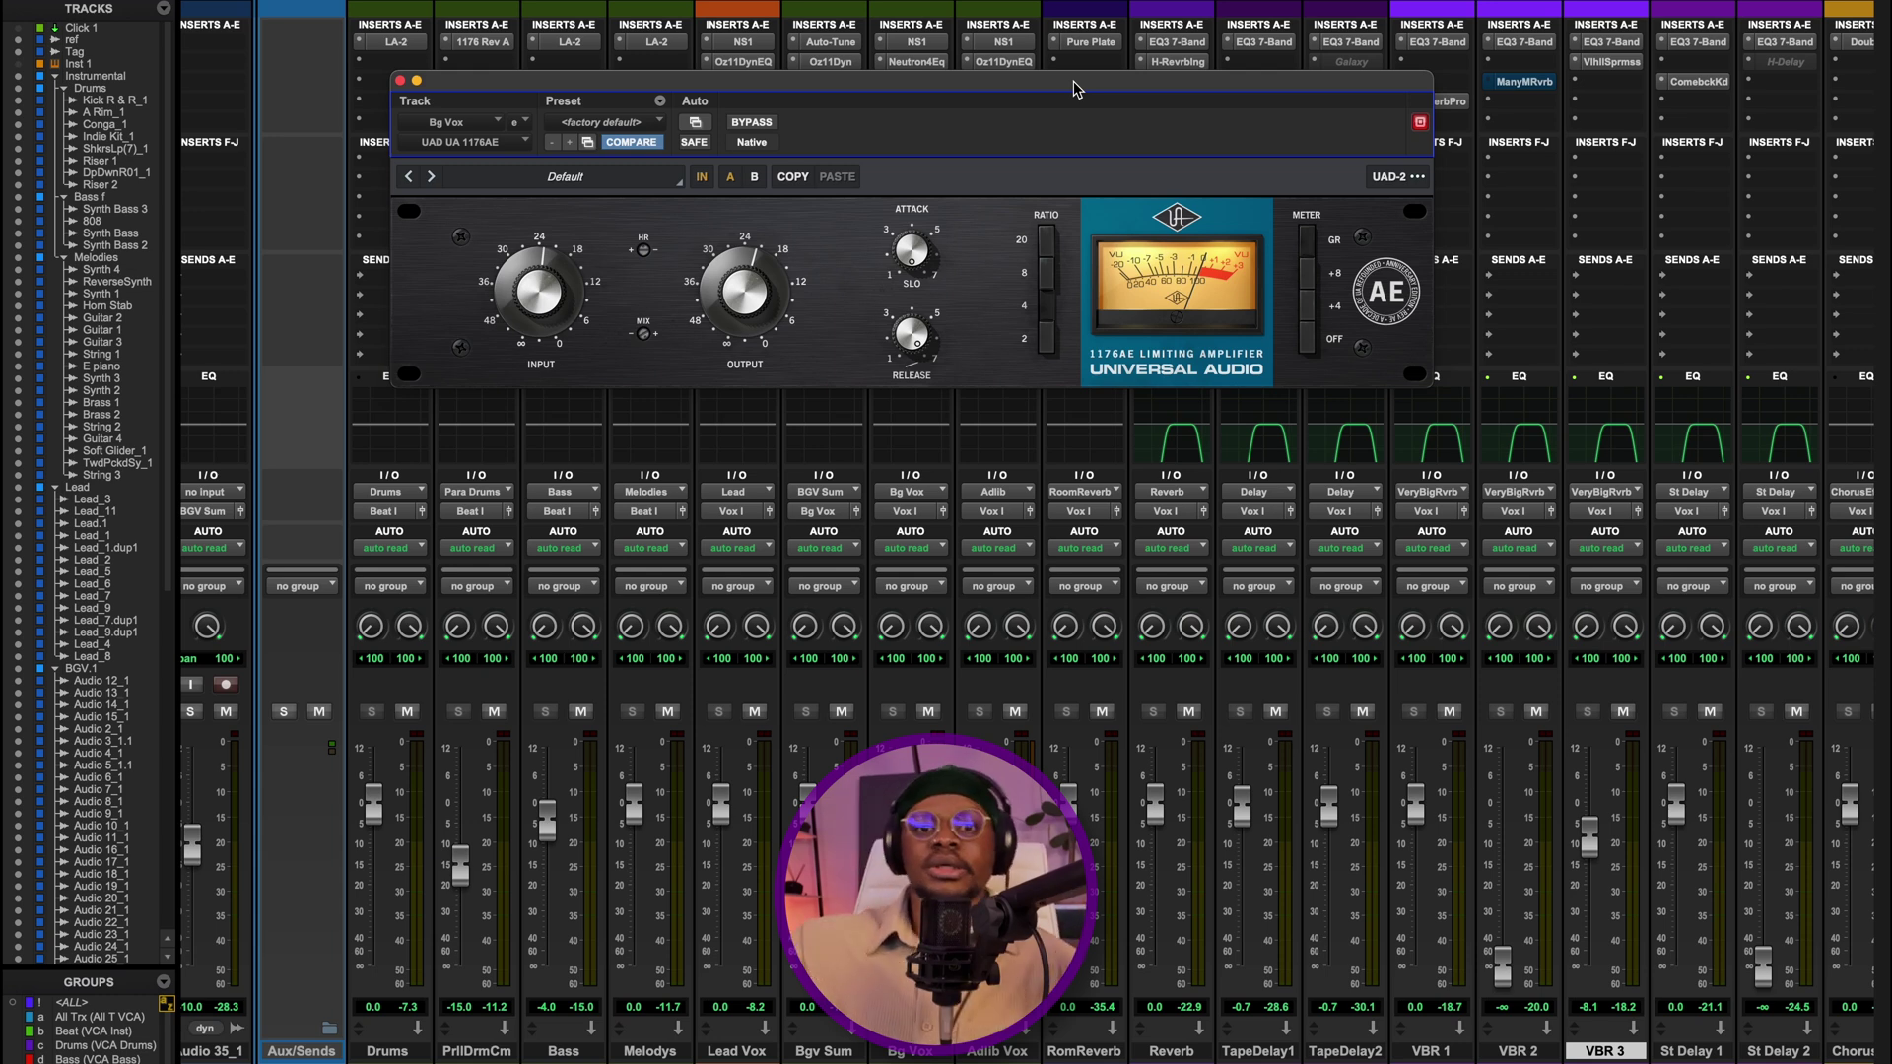
pyautogui.moveTo(1074, 89); pyautogui.dragTo(1149, 75)
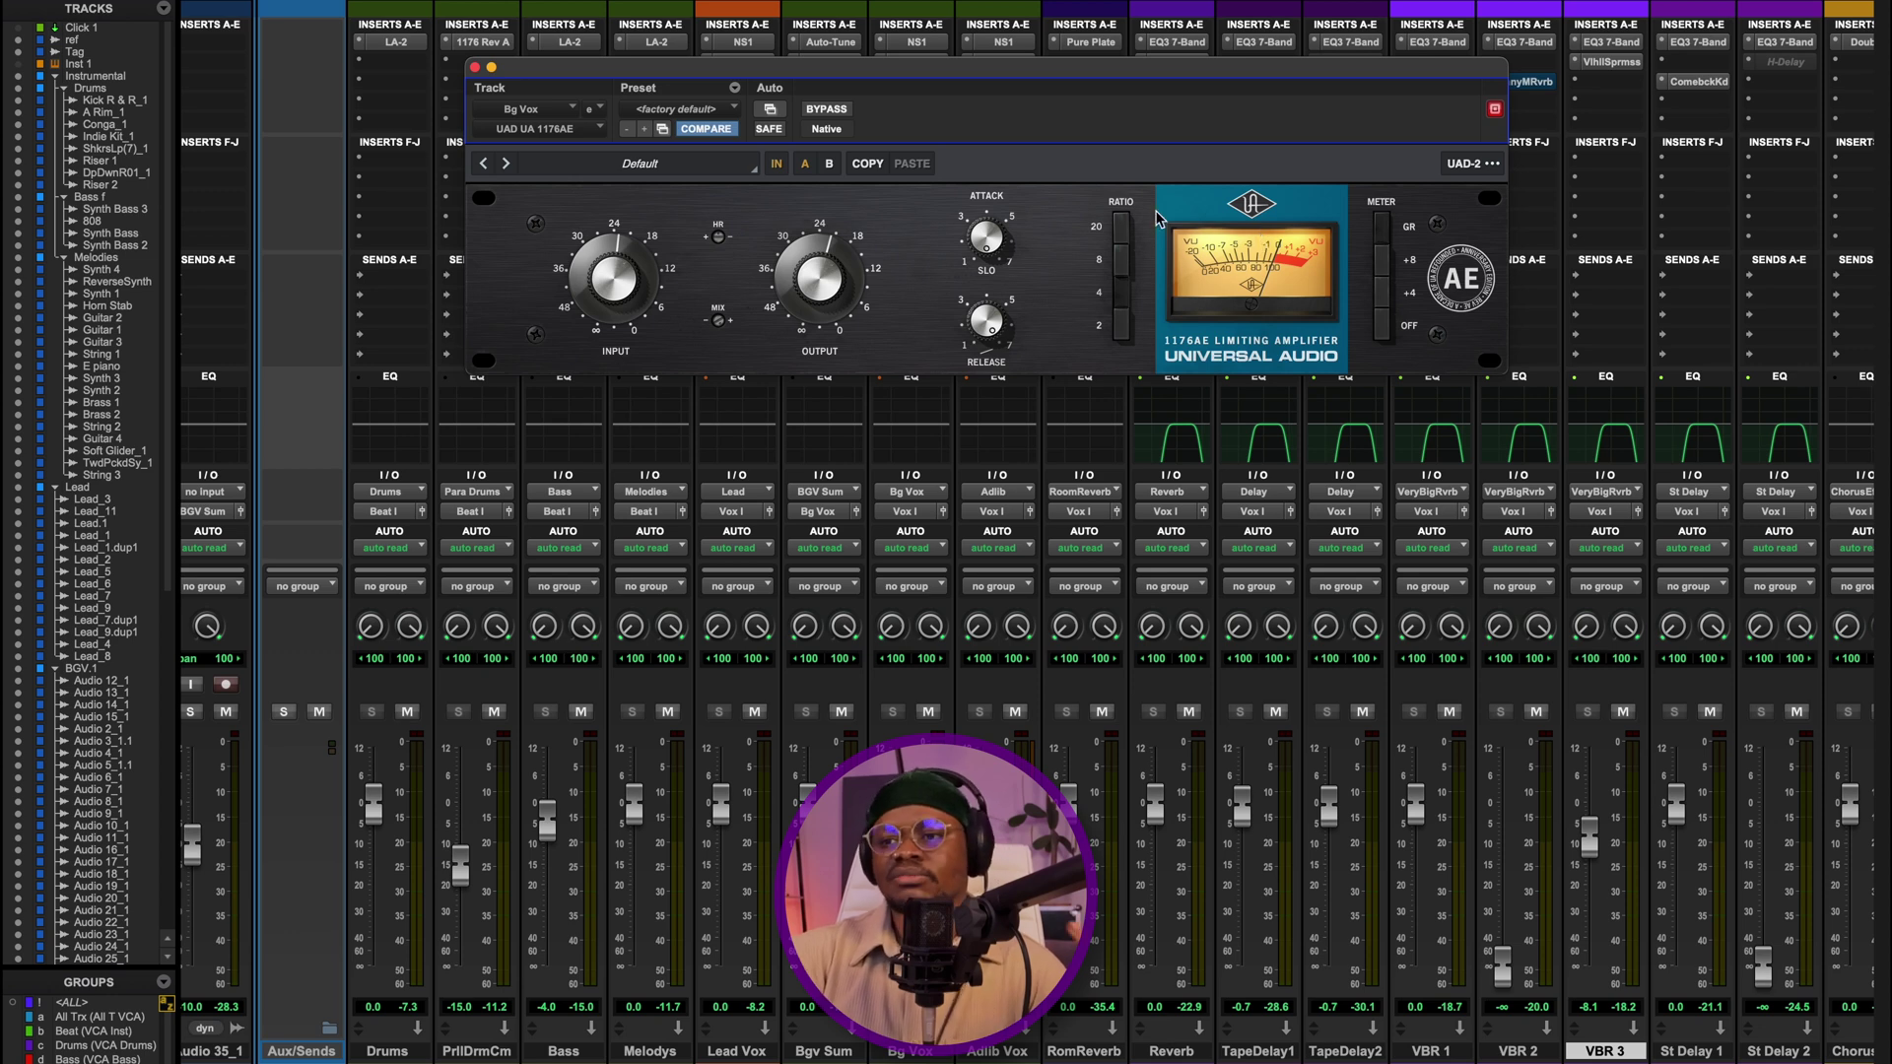
pyautogui.click(917, 155)
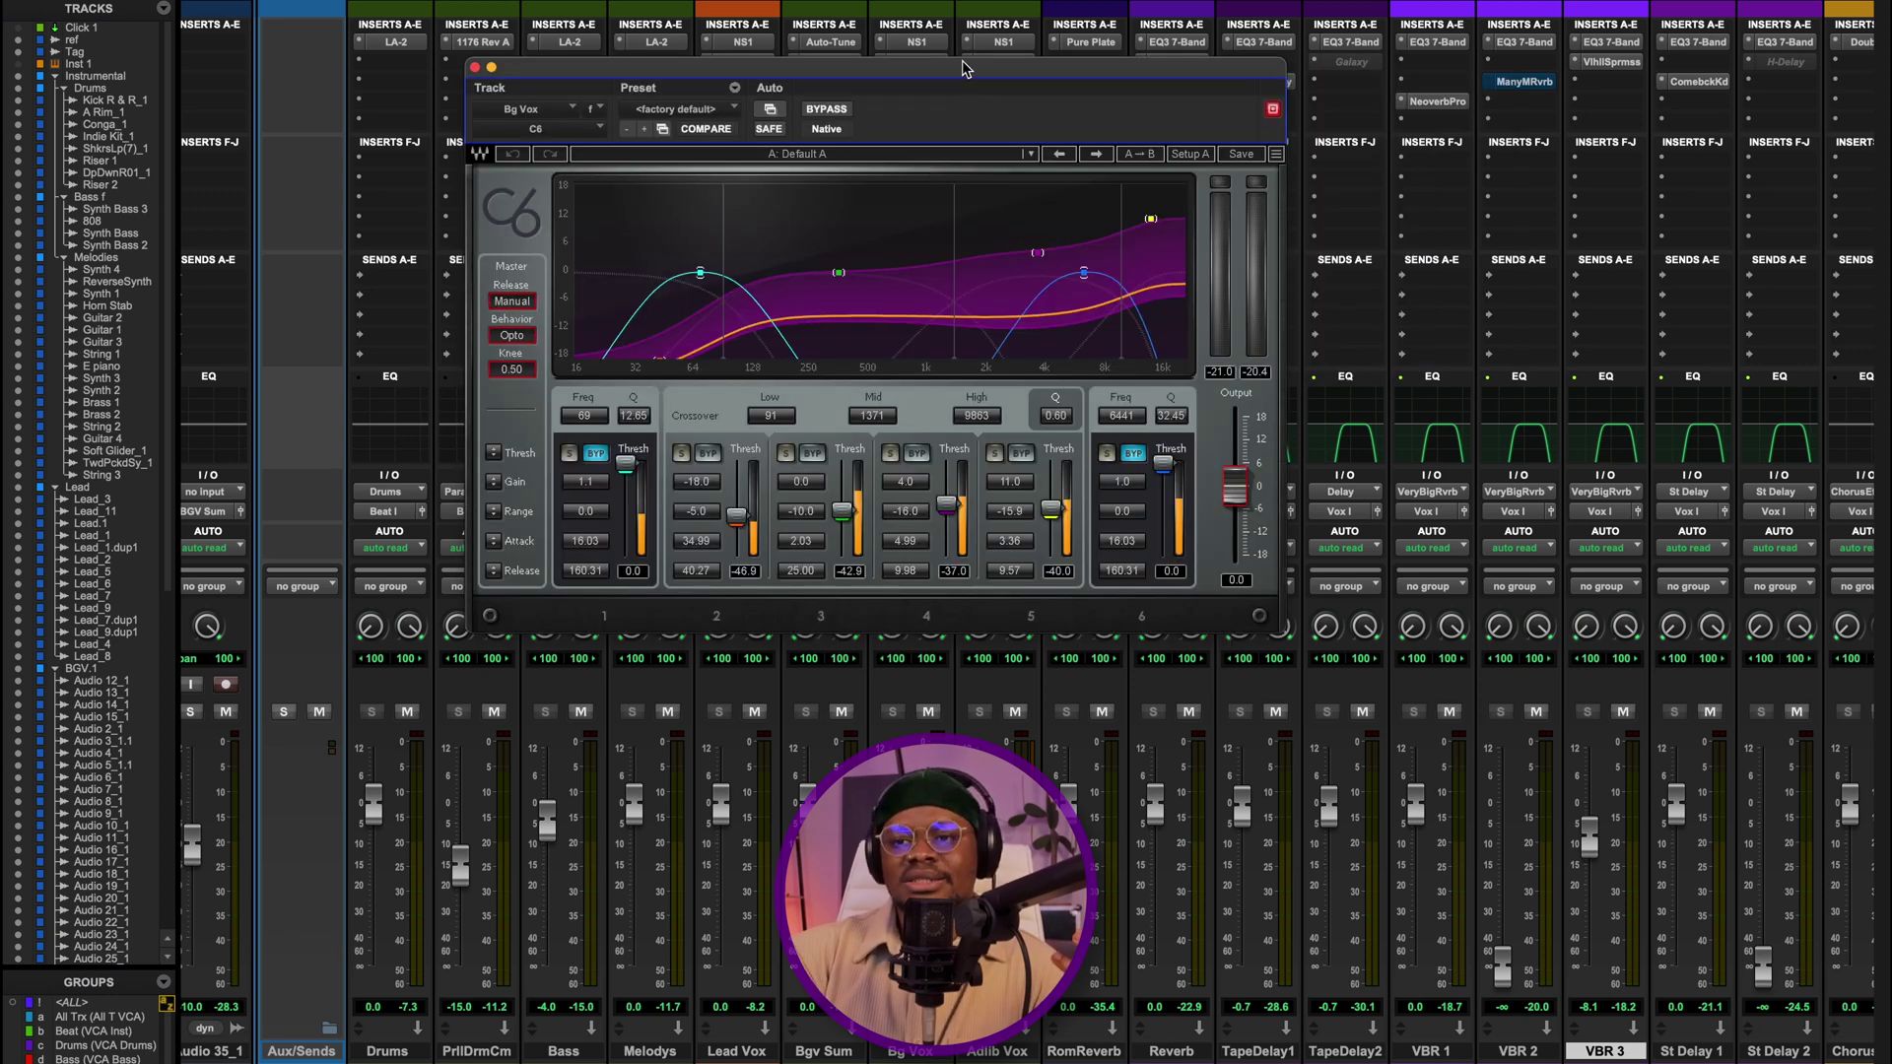
pyautogui.moveTo(963, 67); pyautogui.dragTo(1062, 84)
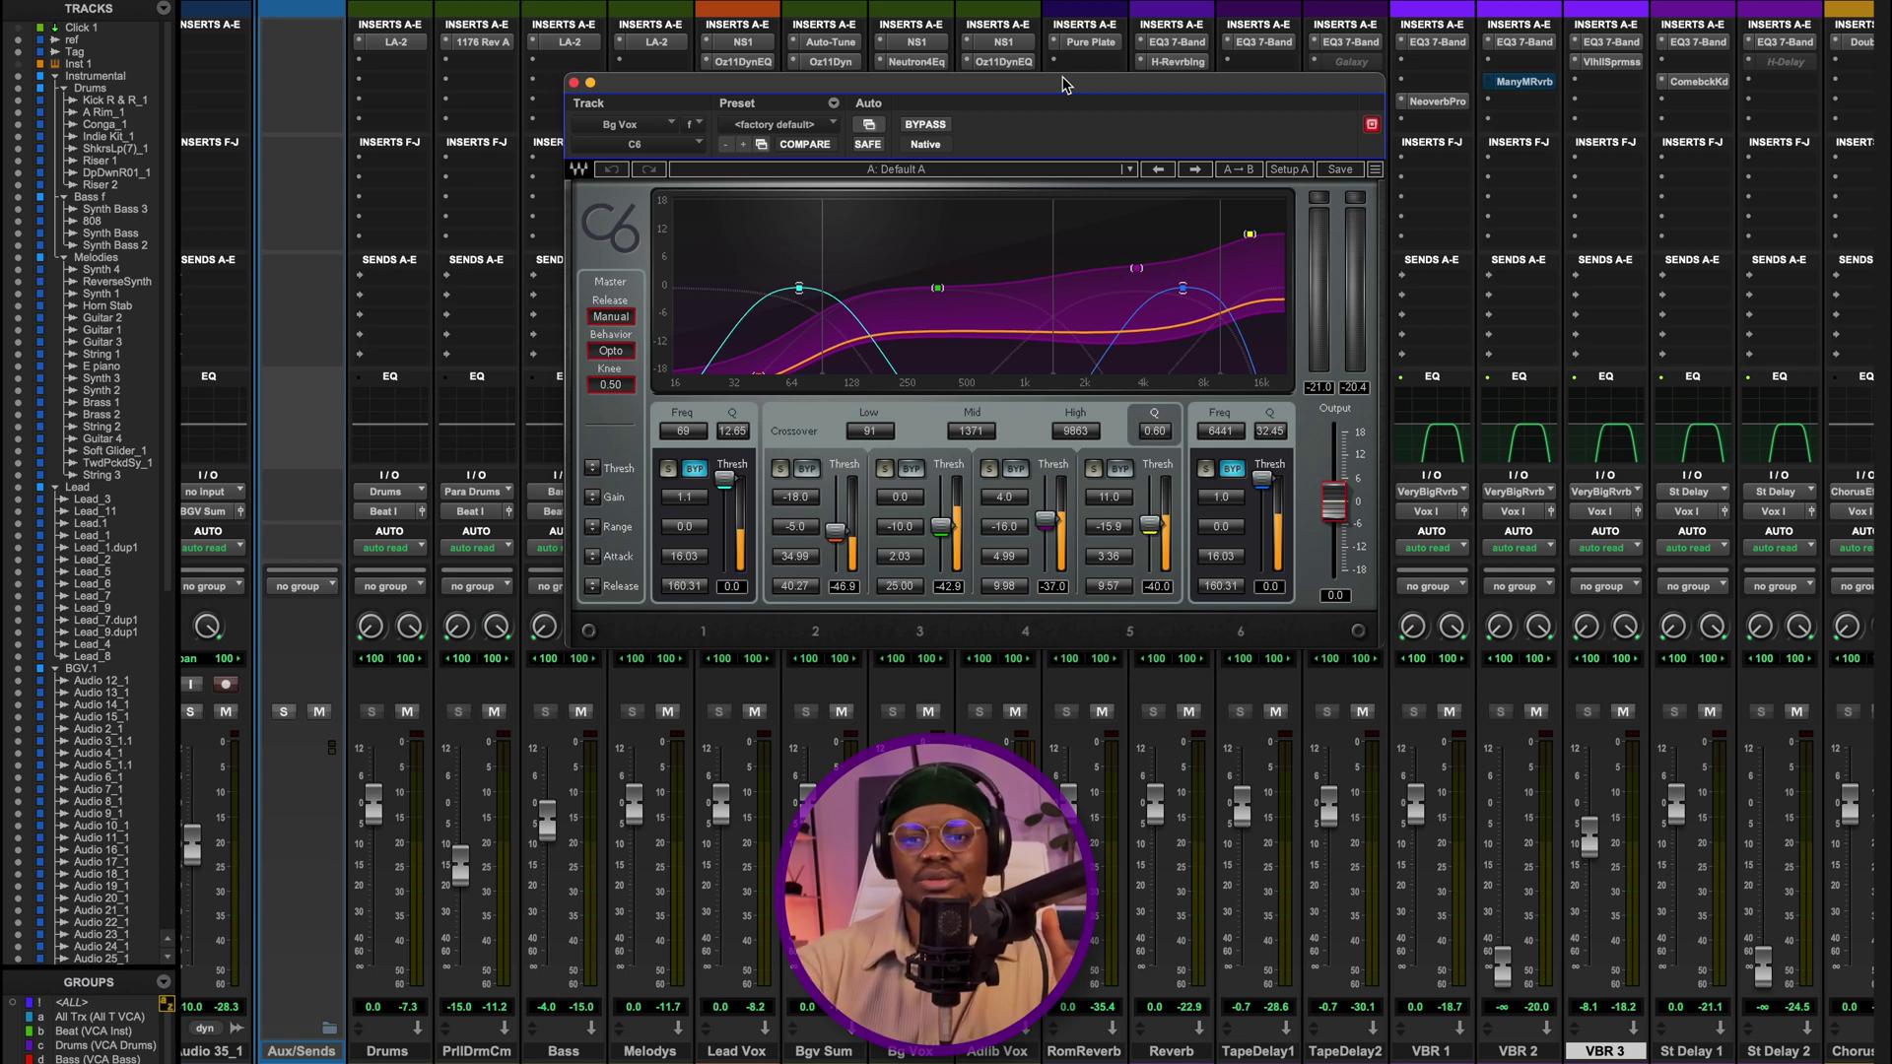
# - Compare the background vocals with the Bg Vox C6 bypassed and active during playback
pyautogui.hscroll(-10, 528, 693)
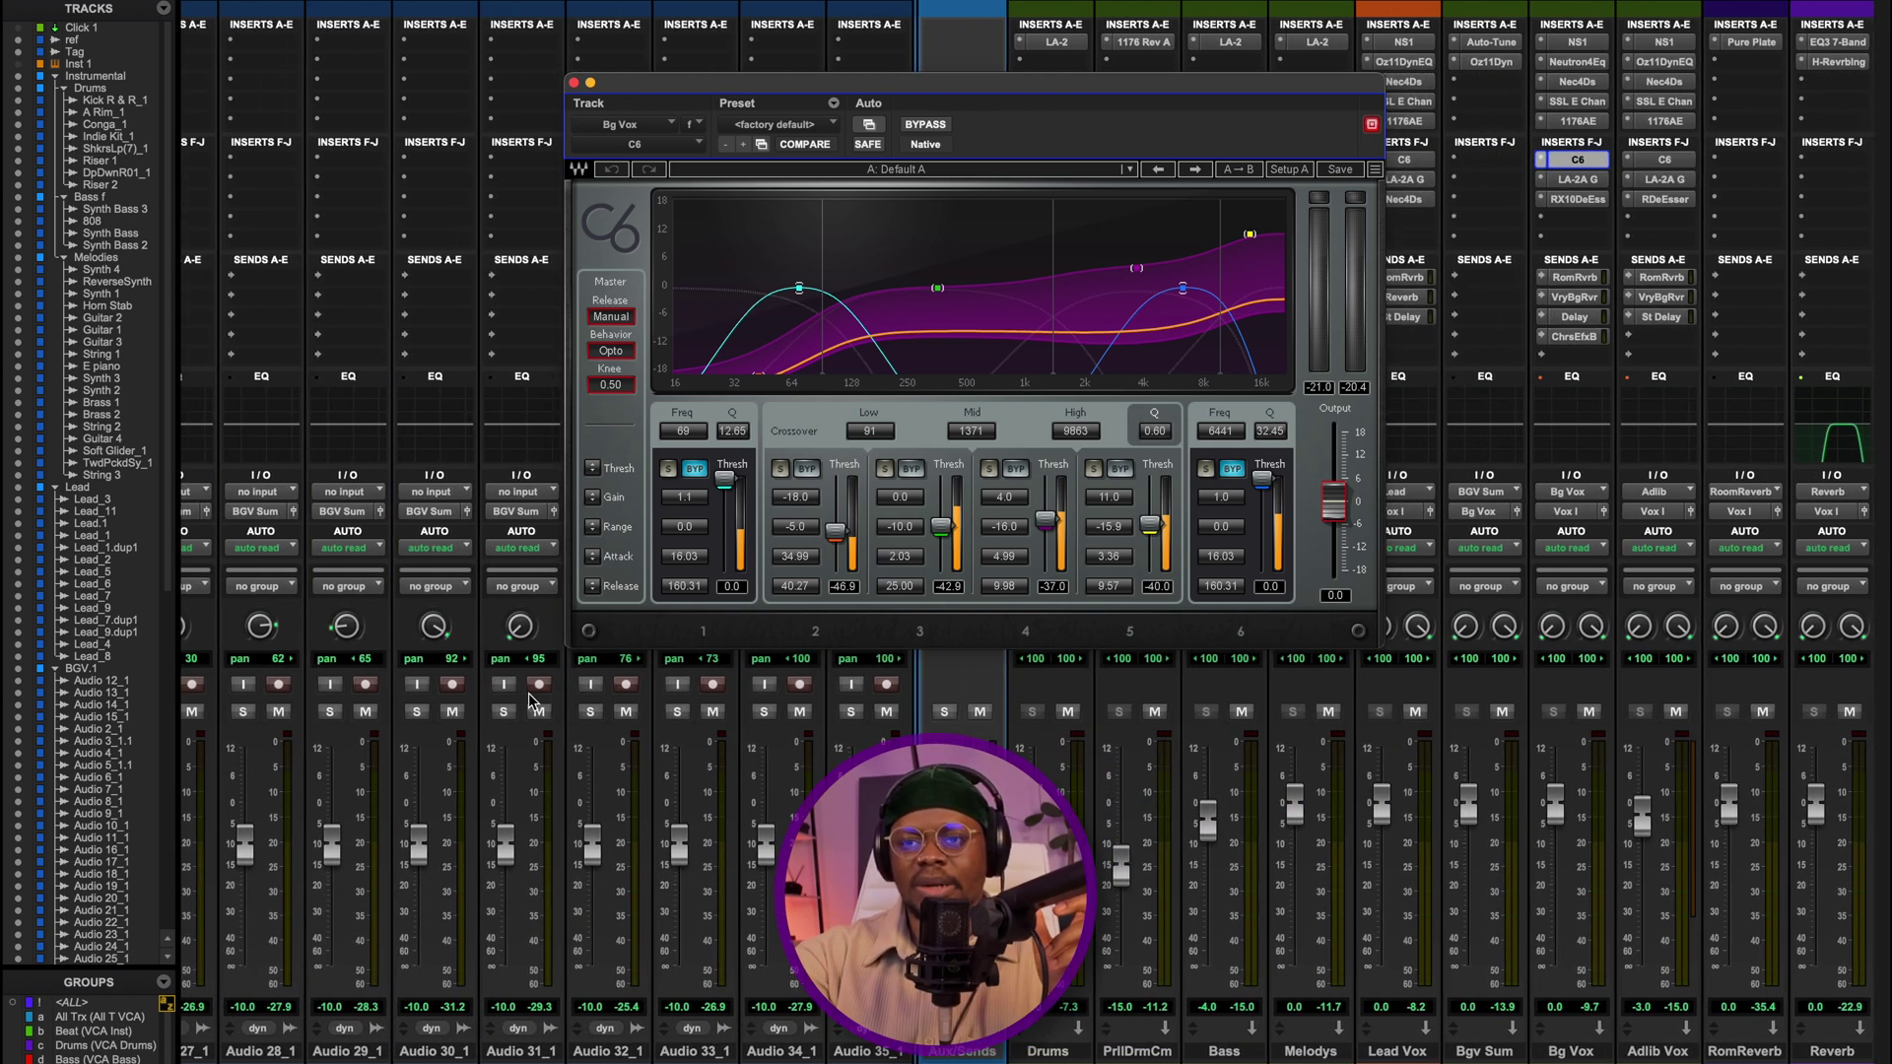
pyautogui.hscroll(-6, 532, 842)
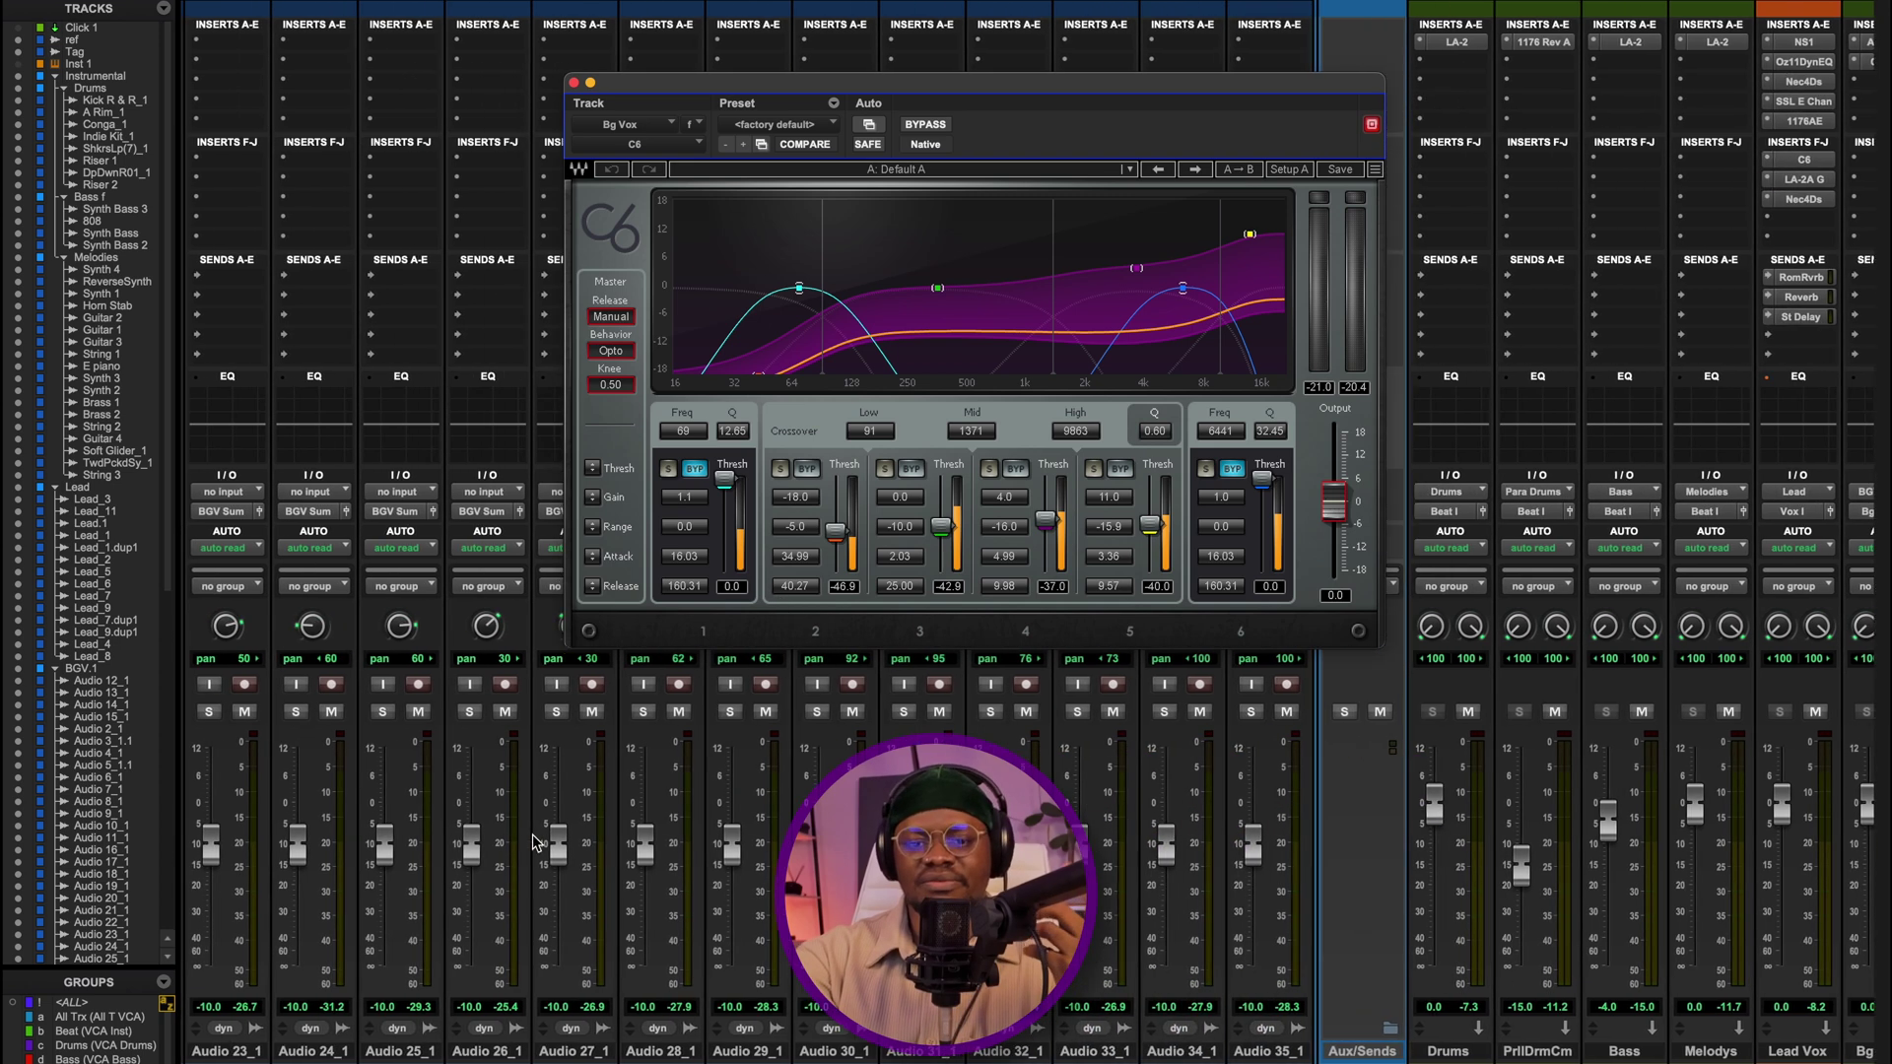
pyautogui.hscroll(-5, 532, 843)
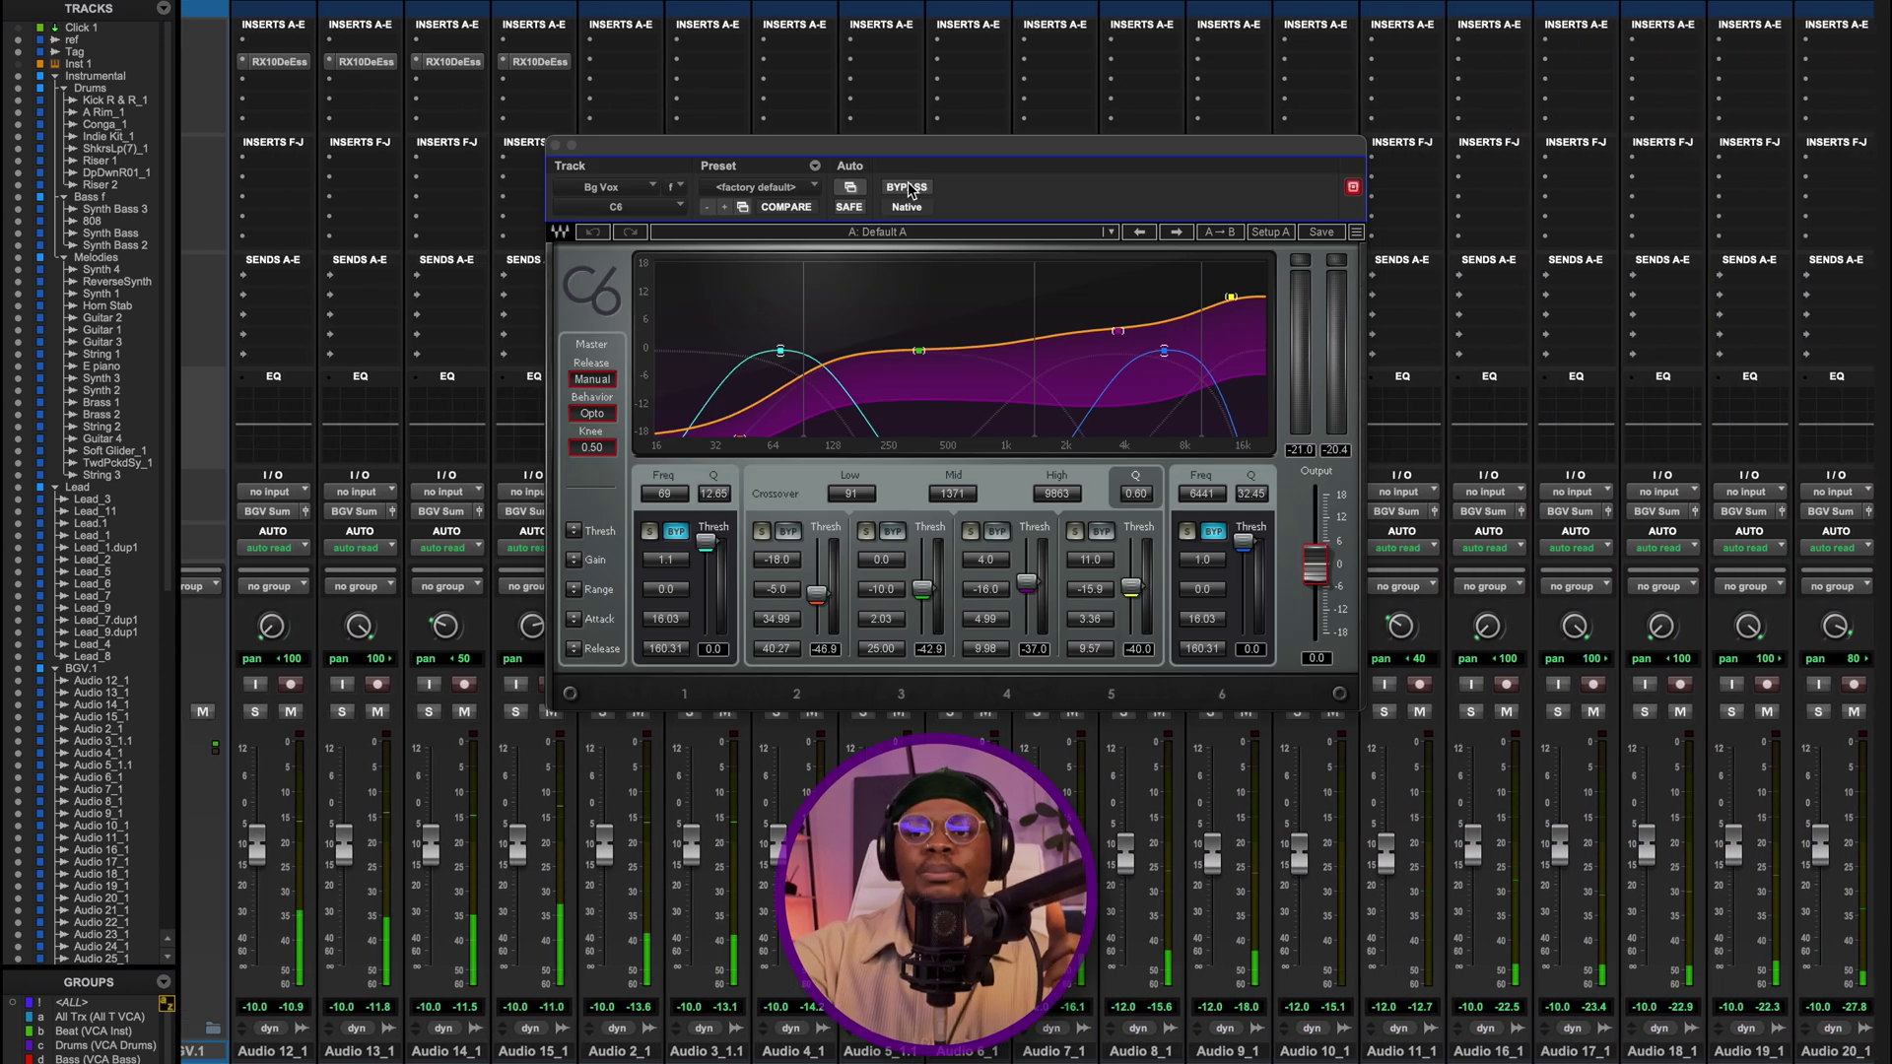
pyautogui.click(907, 187)
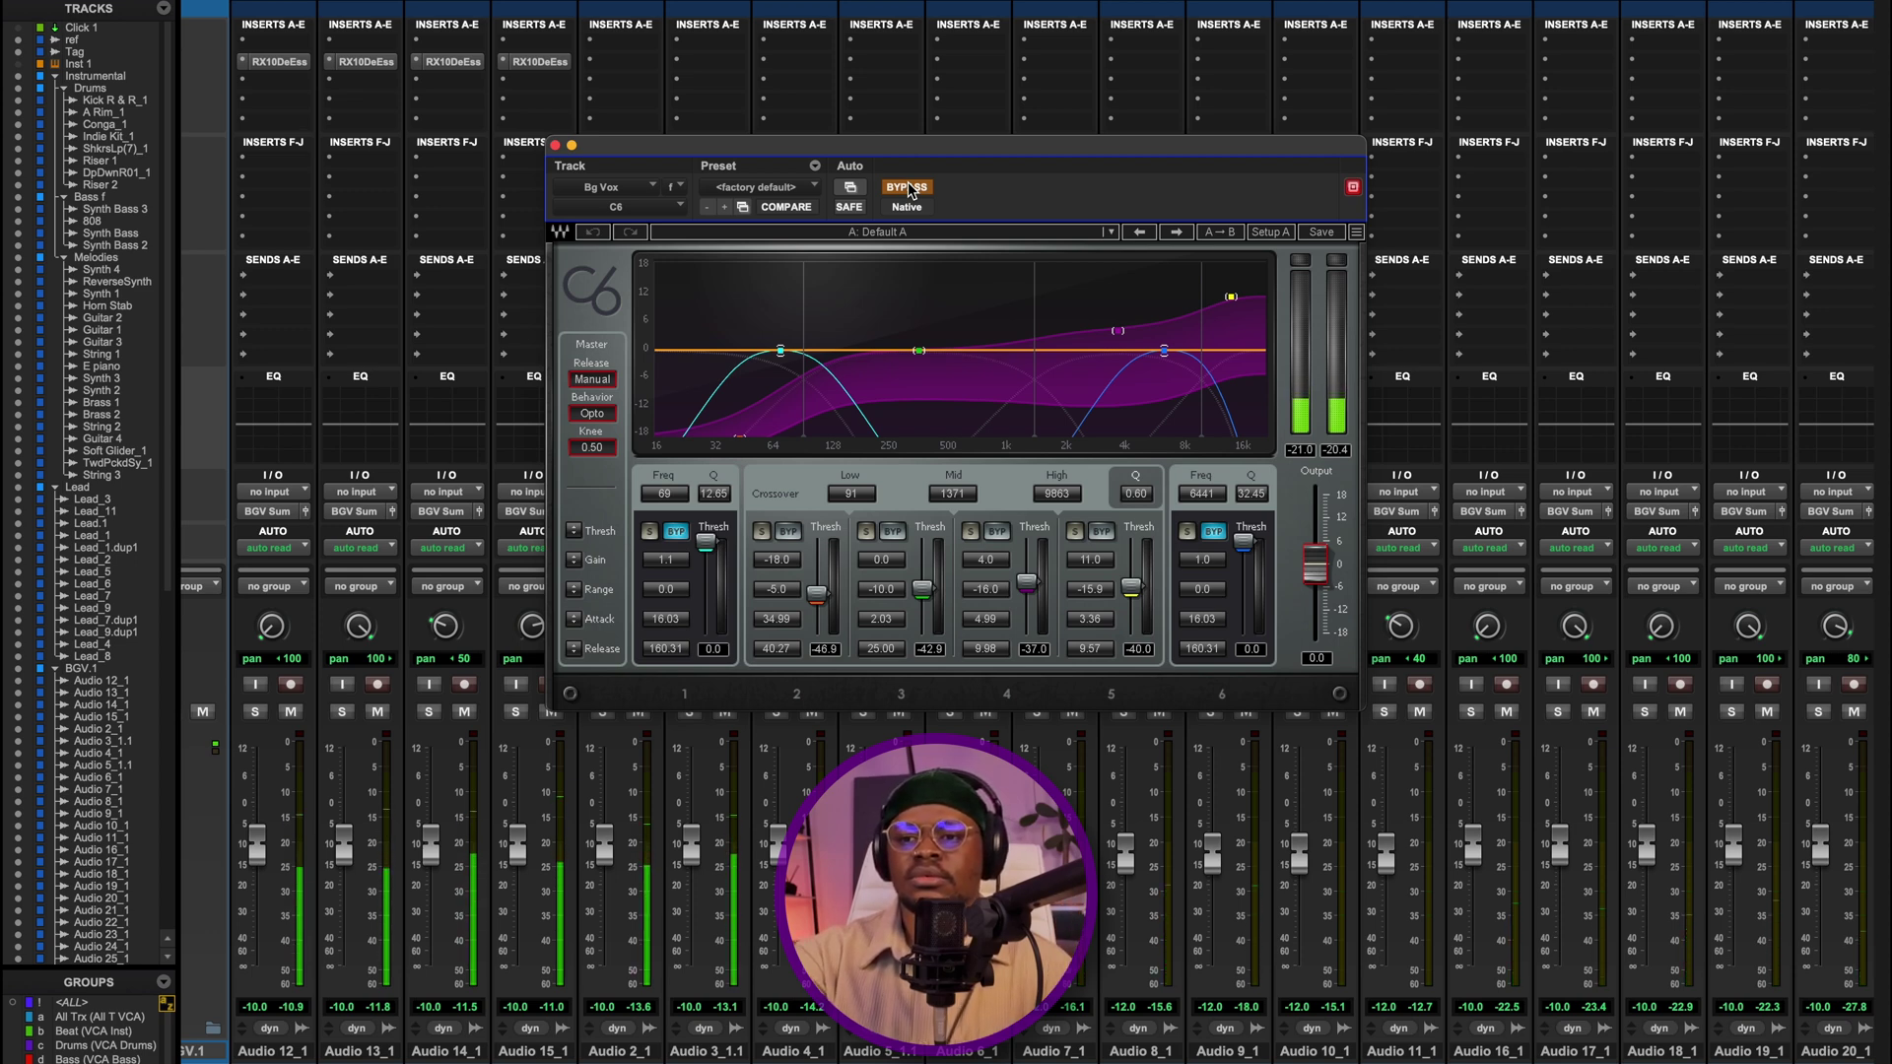
pyautogui.click(907, 187)
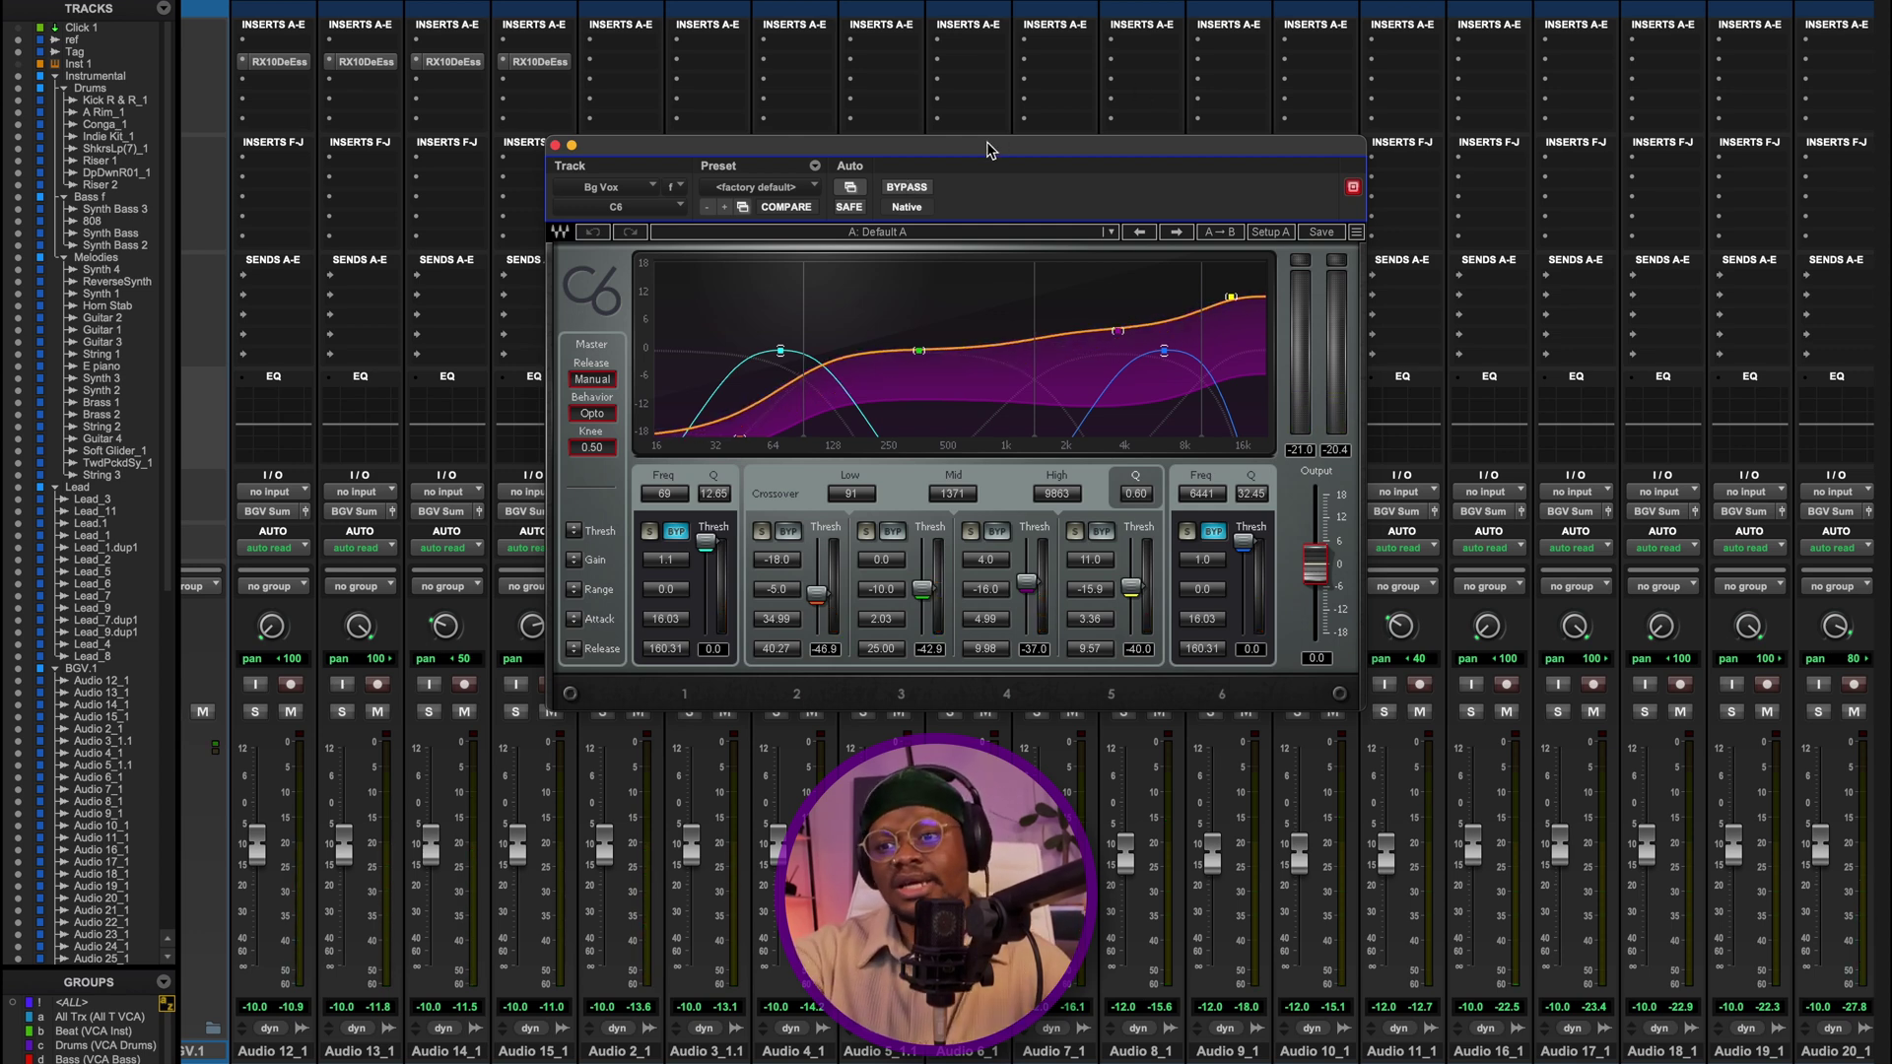
# - Review the C6 band settings on Bg Vox beside the bus tracks and close the plug-in window
pyautogui.moveTo(990, 151); pyautogui.dragTo(1017, 133)
pyautogui.hscroll(15, 1133, 63)
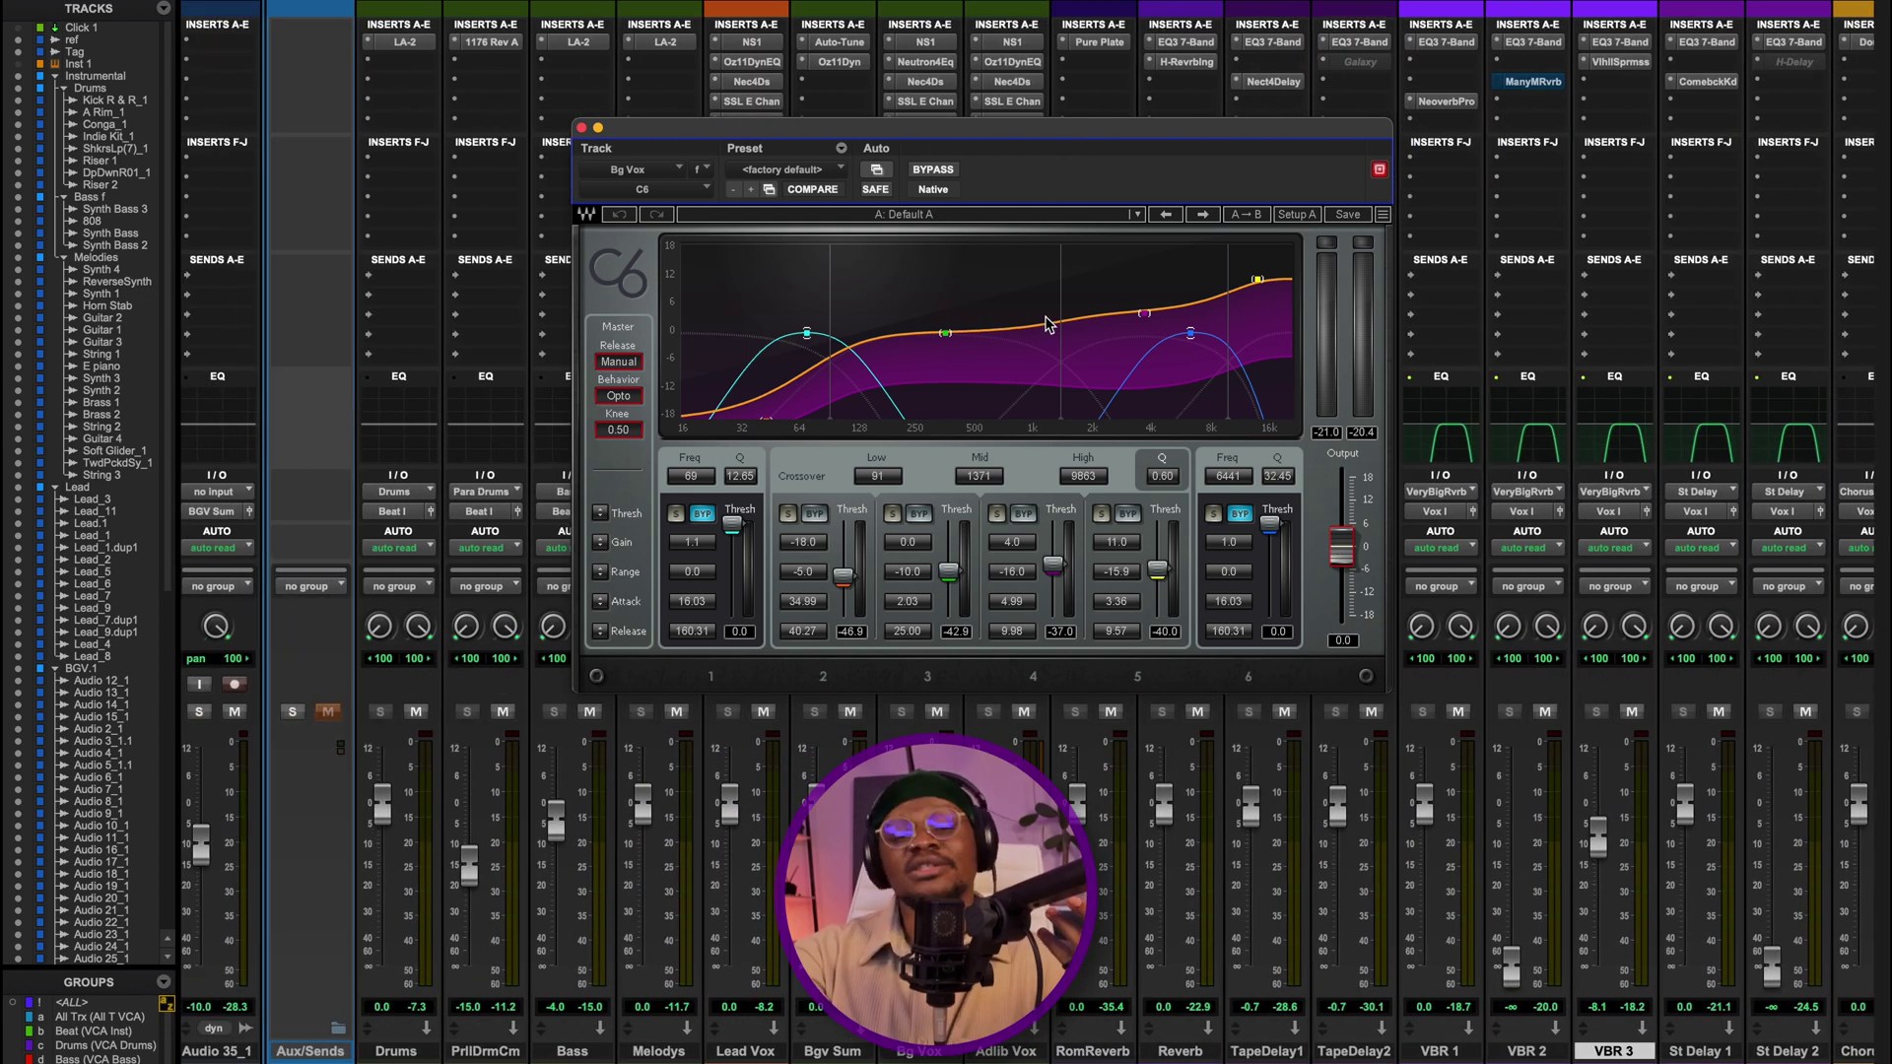
pyautogui.moveTo(1027, 141)
pyautogui.mouseDown()
pyautogui.moveTo(1053, 414)
pyautogui.moveTo(1002, 135)
pyautogui.mouseUp()
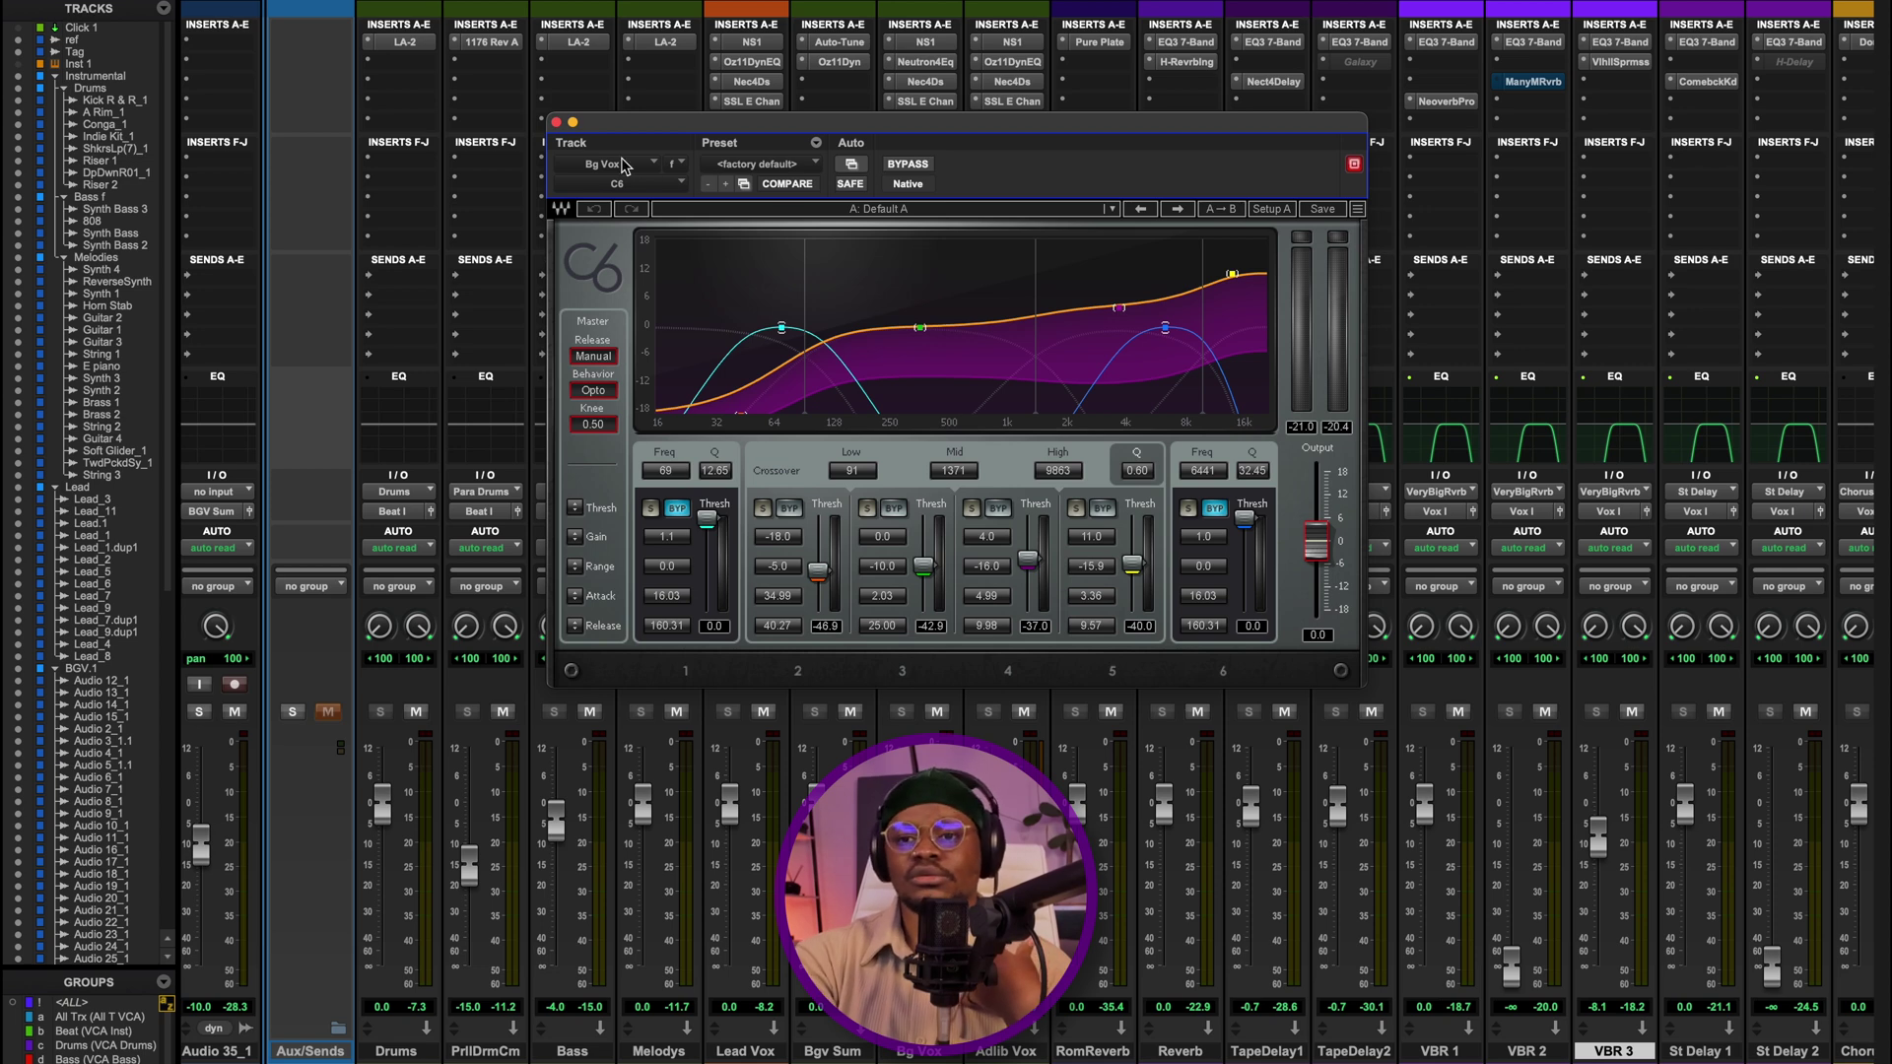
pyautogui.click(556, 124)
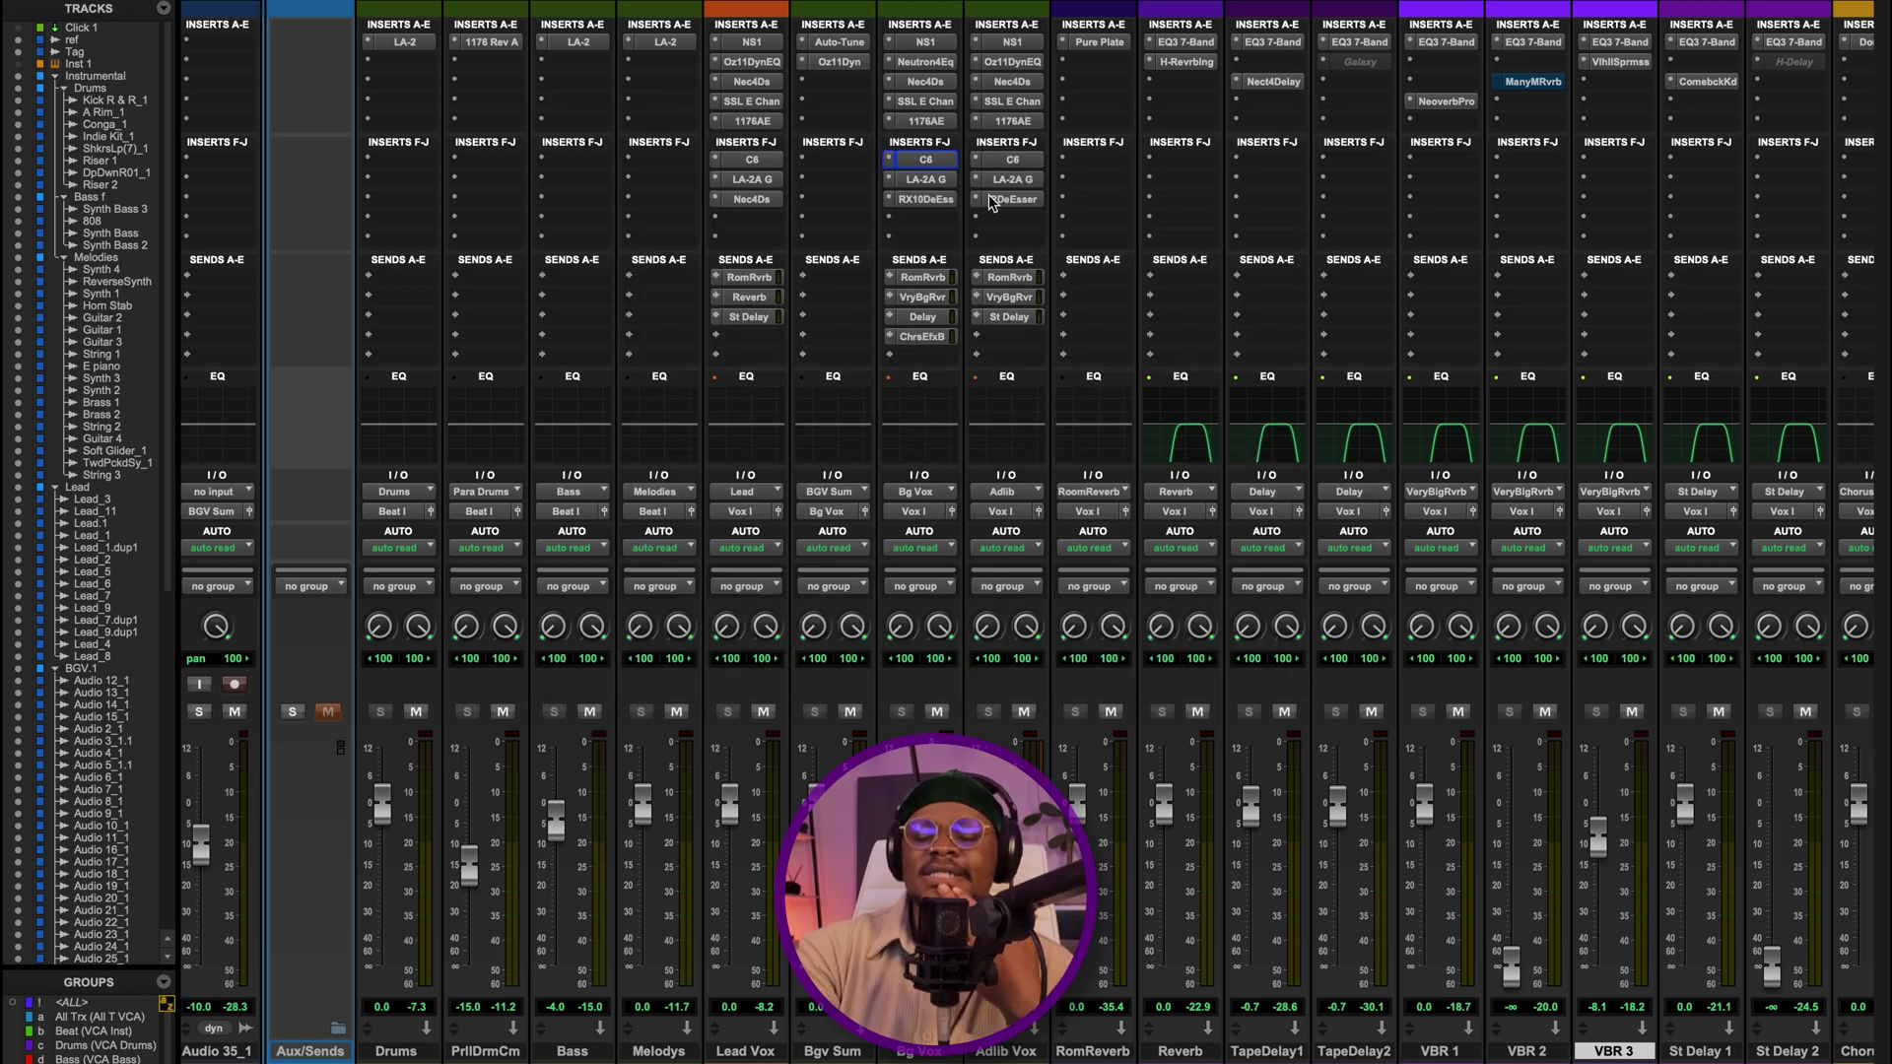
# - Open the Teletronix LA-2A Gray compressor on Bg Vox, check its meter during playback, and close it
pyautogui.click(921, 181)
pyautogui.moveTo(976, 126); pyautogui.dragTo(901, 99)
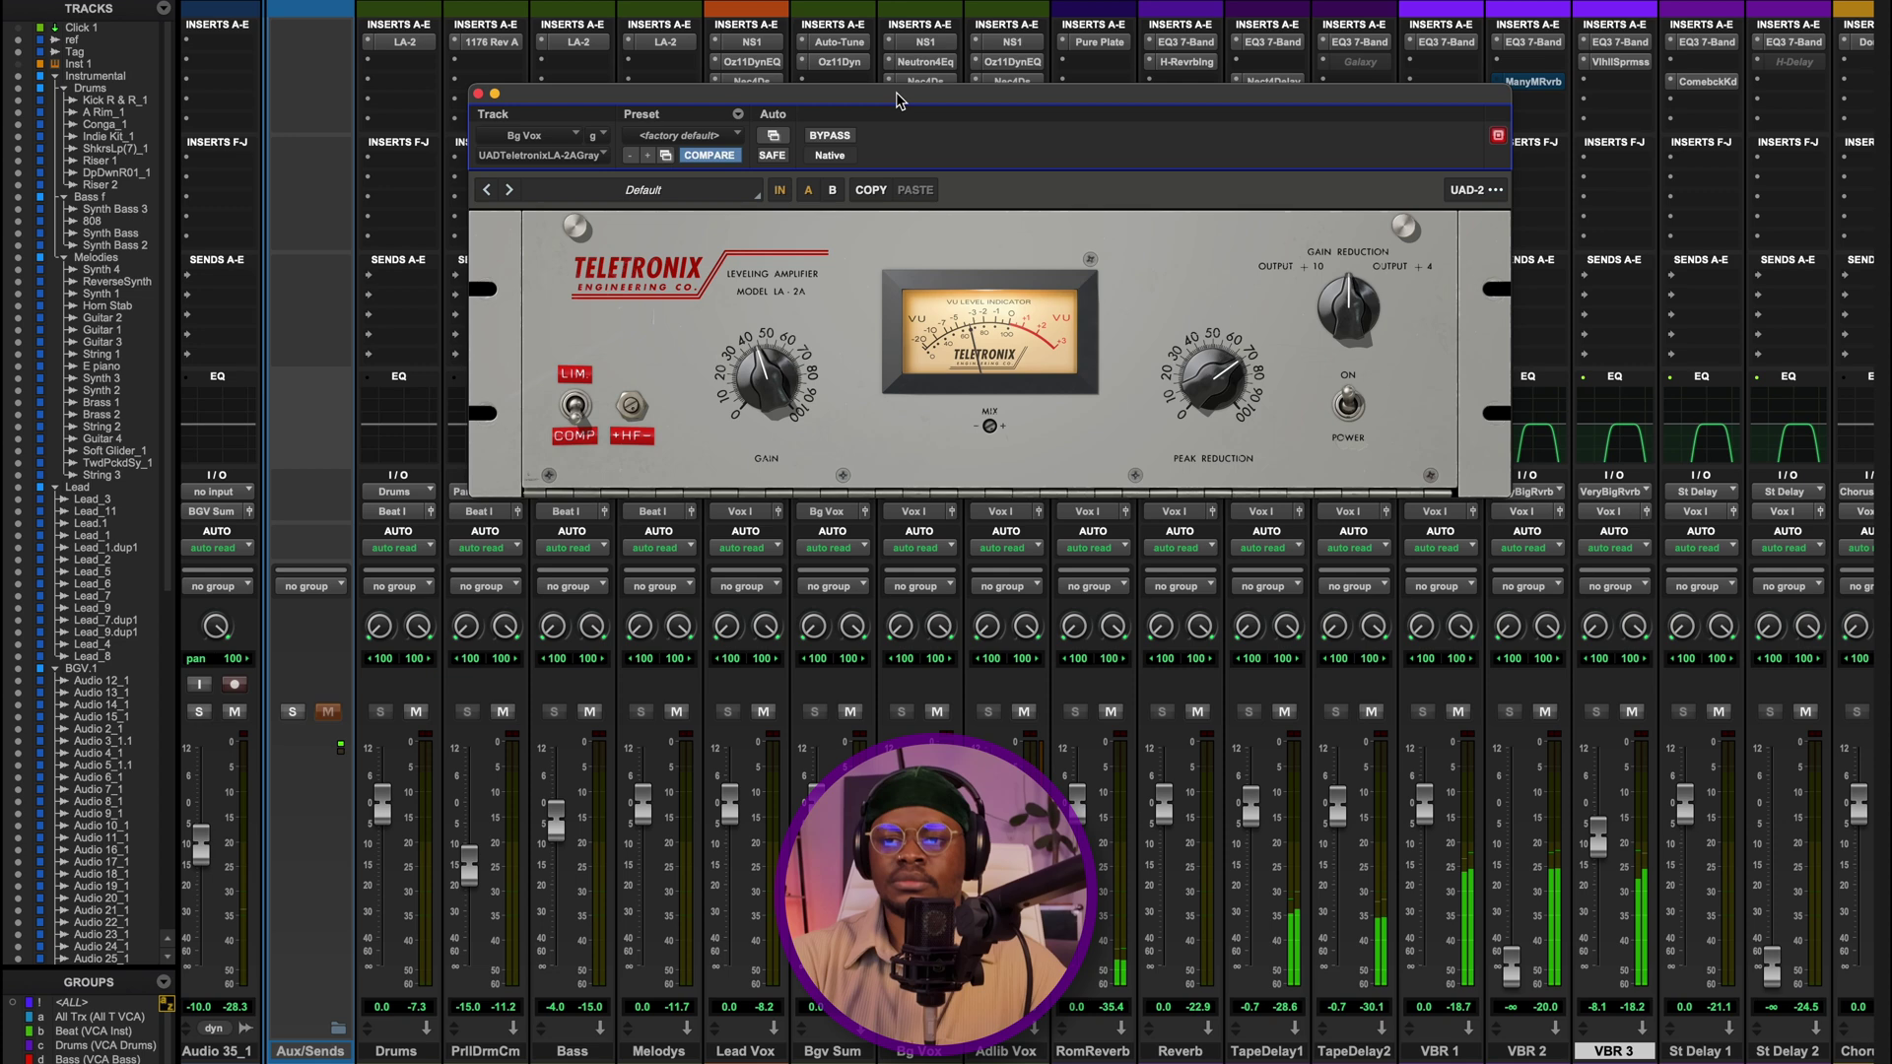
pyautogui.moveTo(970, 94); pyautogui.dragTo(969, 84)
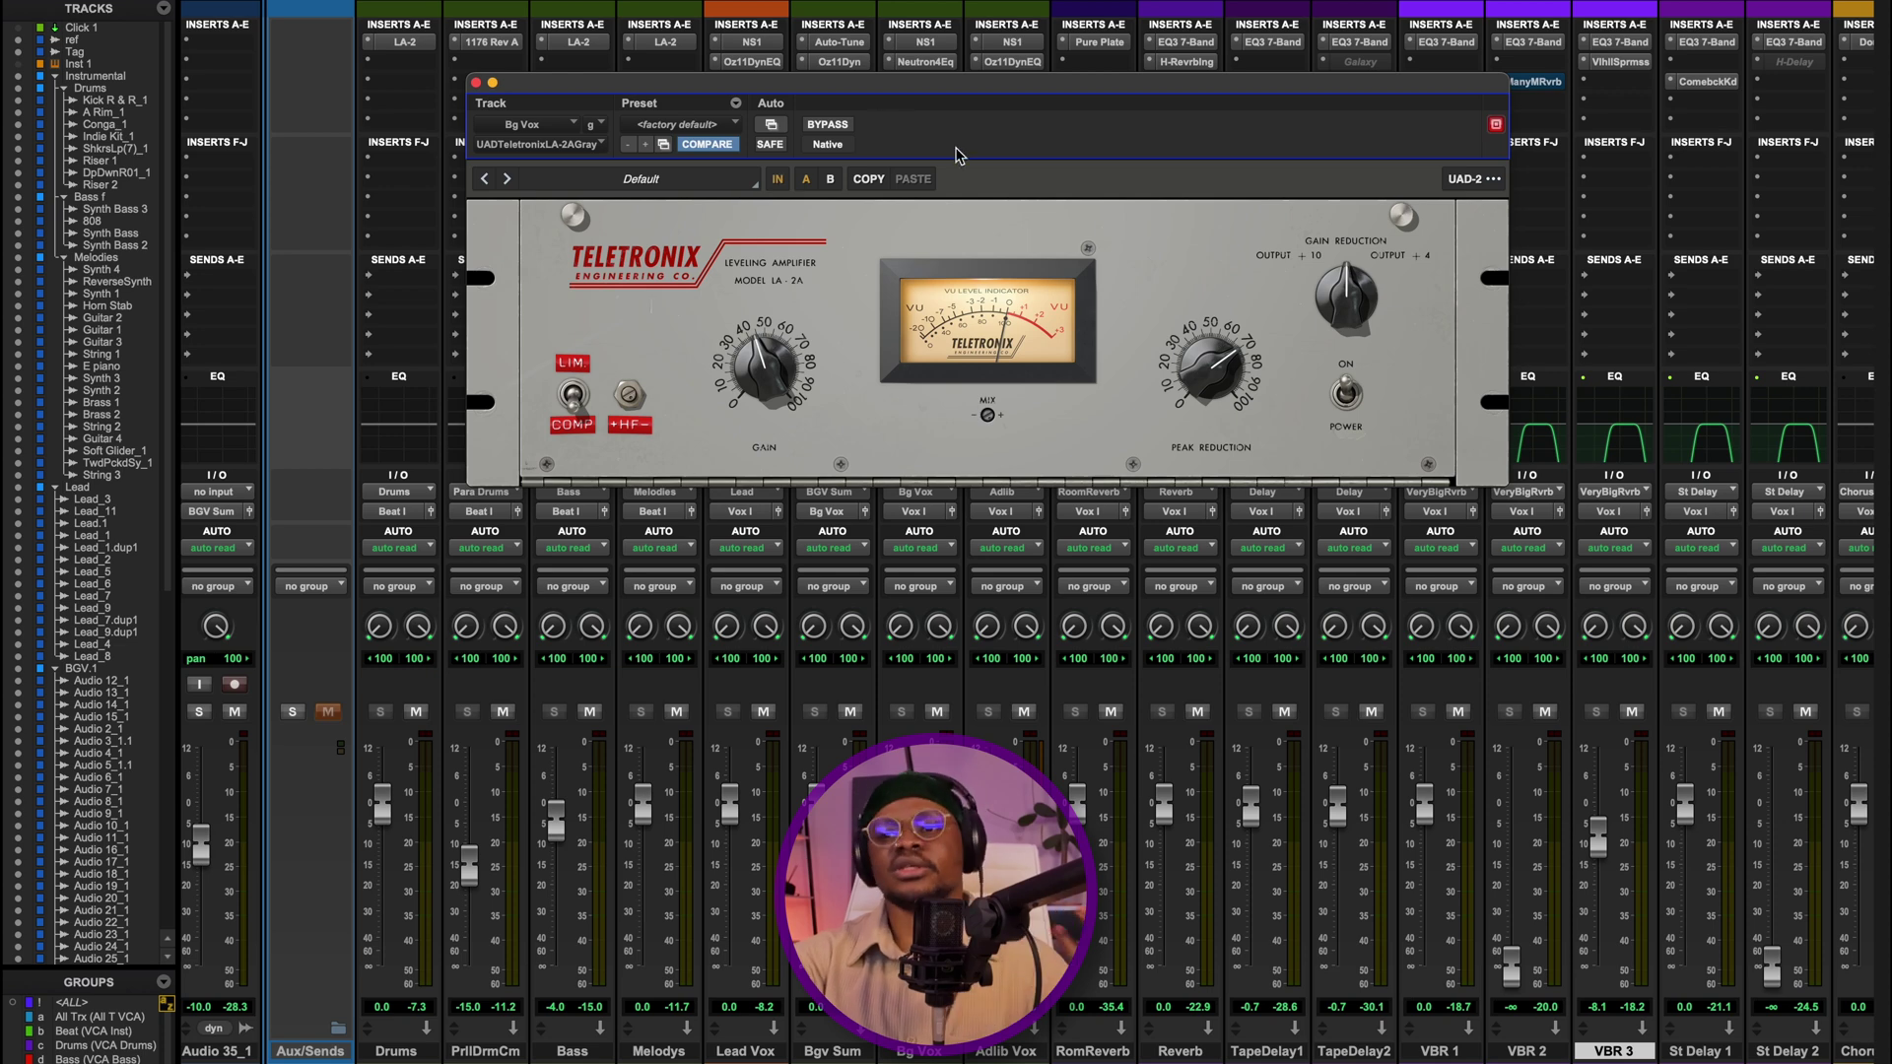
pyautogui.press('super+w')
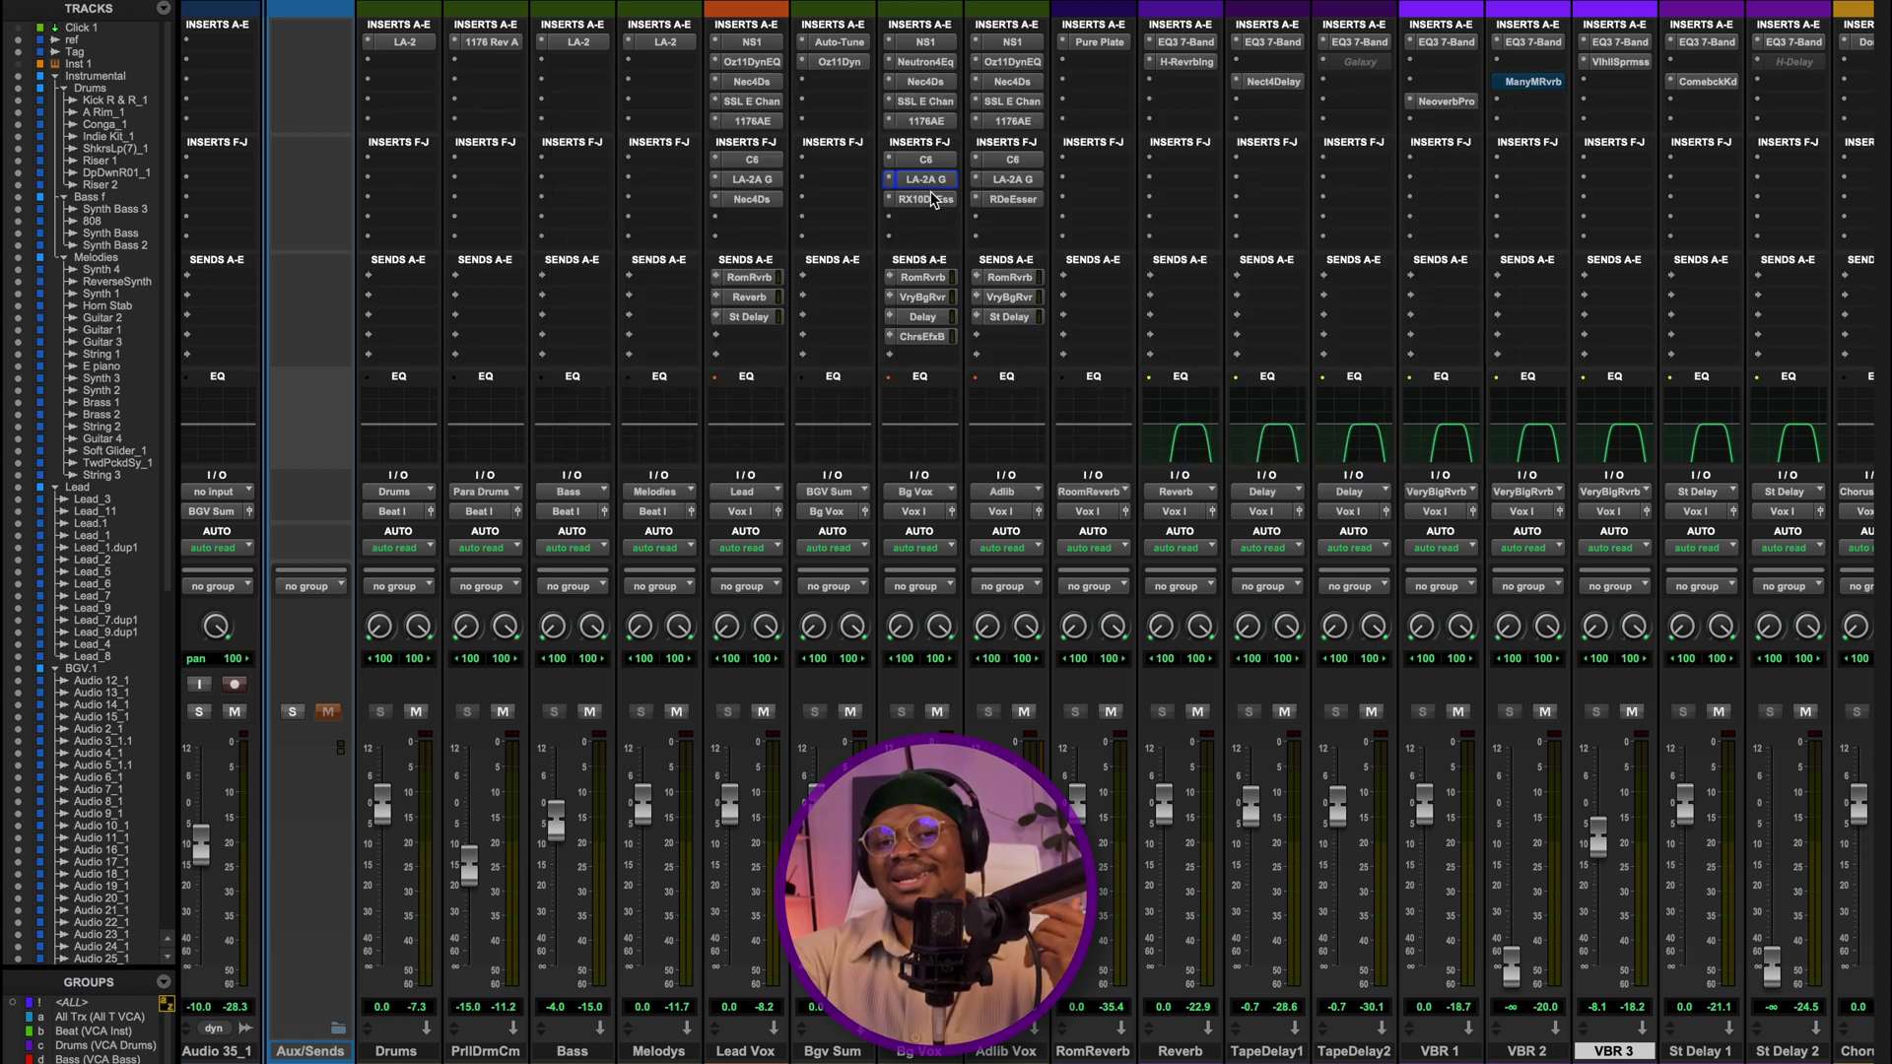
# - Open RX 10 De-ess on Bg Vox to inspect its threshold and cutoff frequency, and close it
pyautogui.click(938, 202)
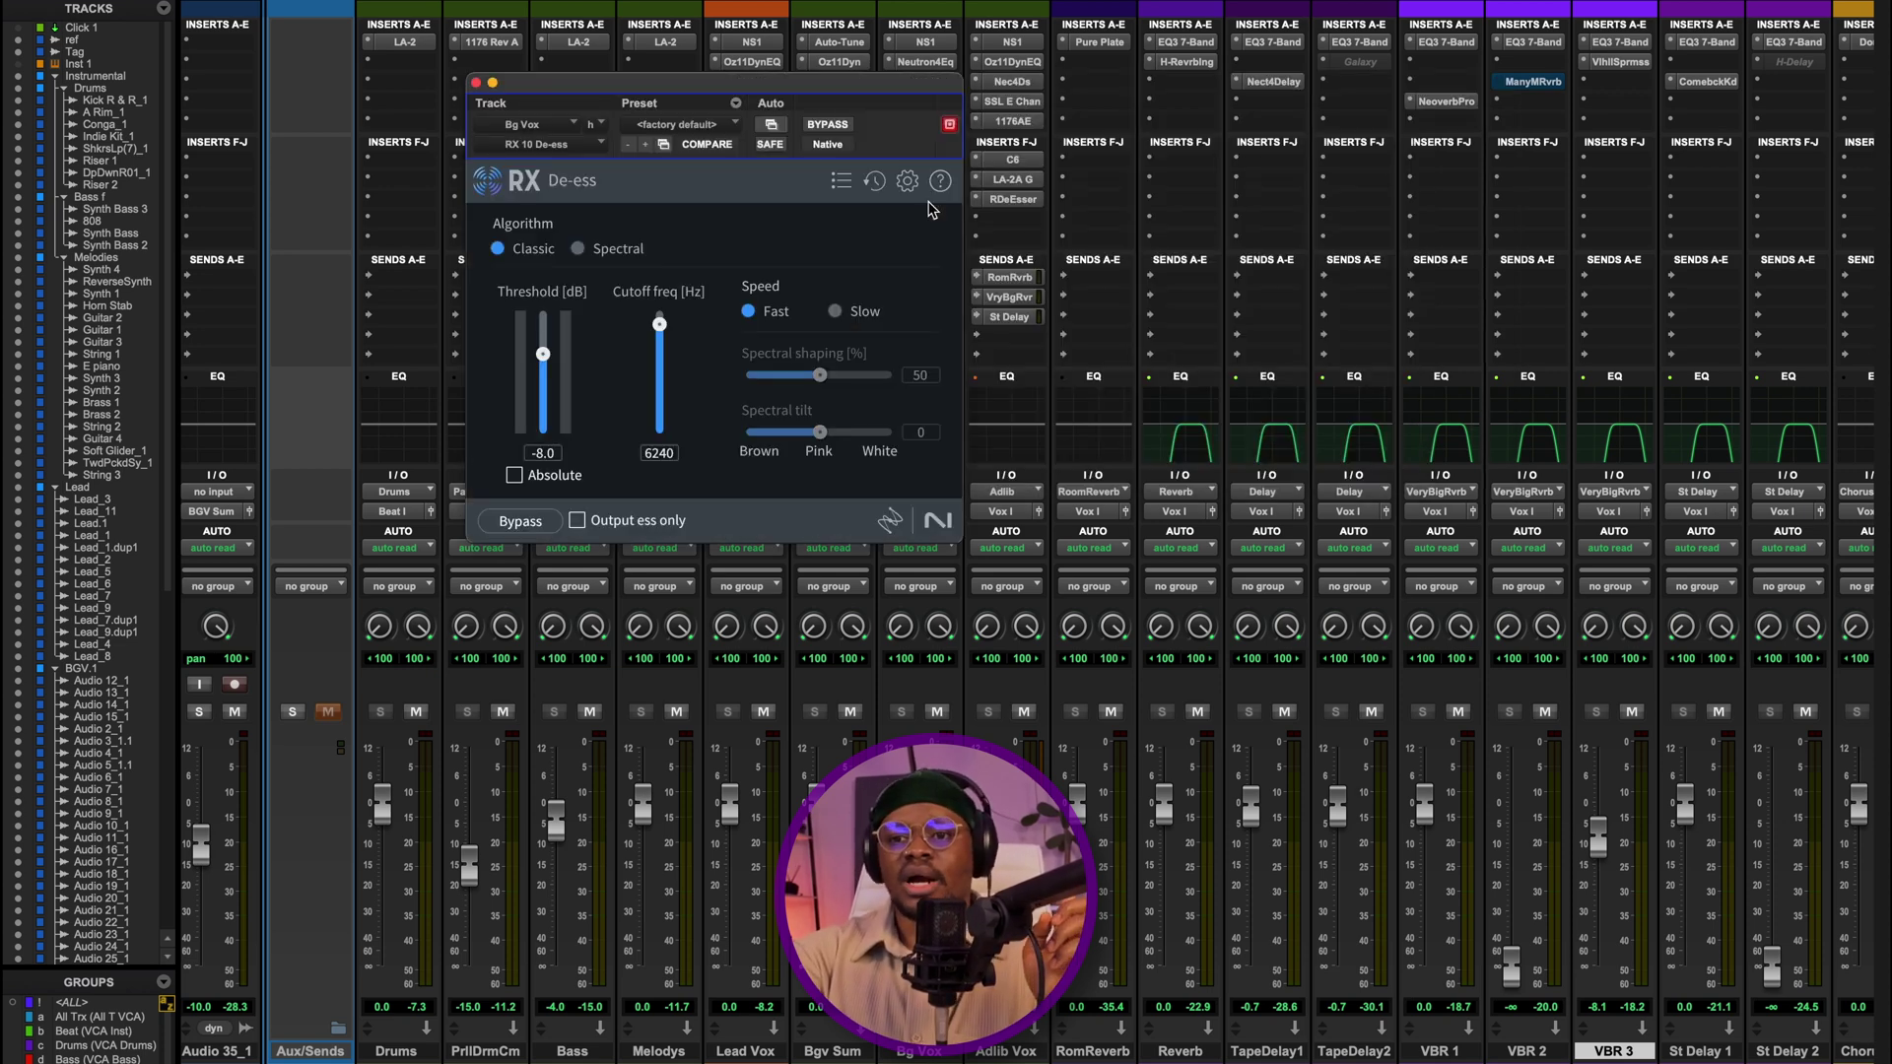
pyautogui.moveTo(532, 84); pyautogui.dragTo(762, 97)
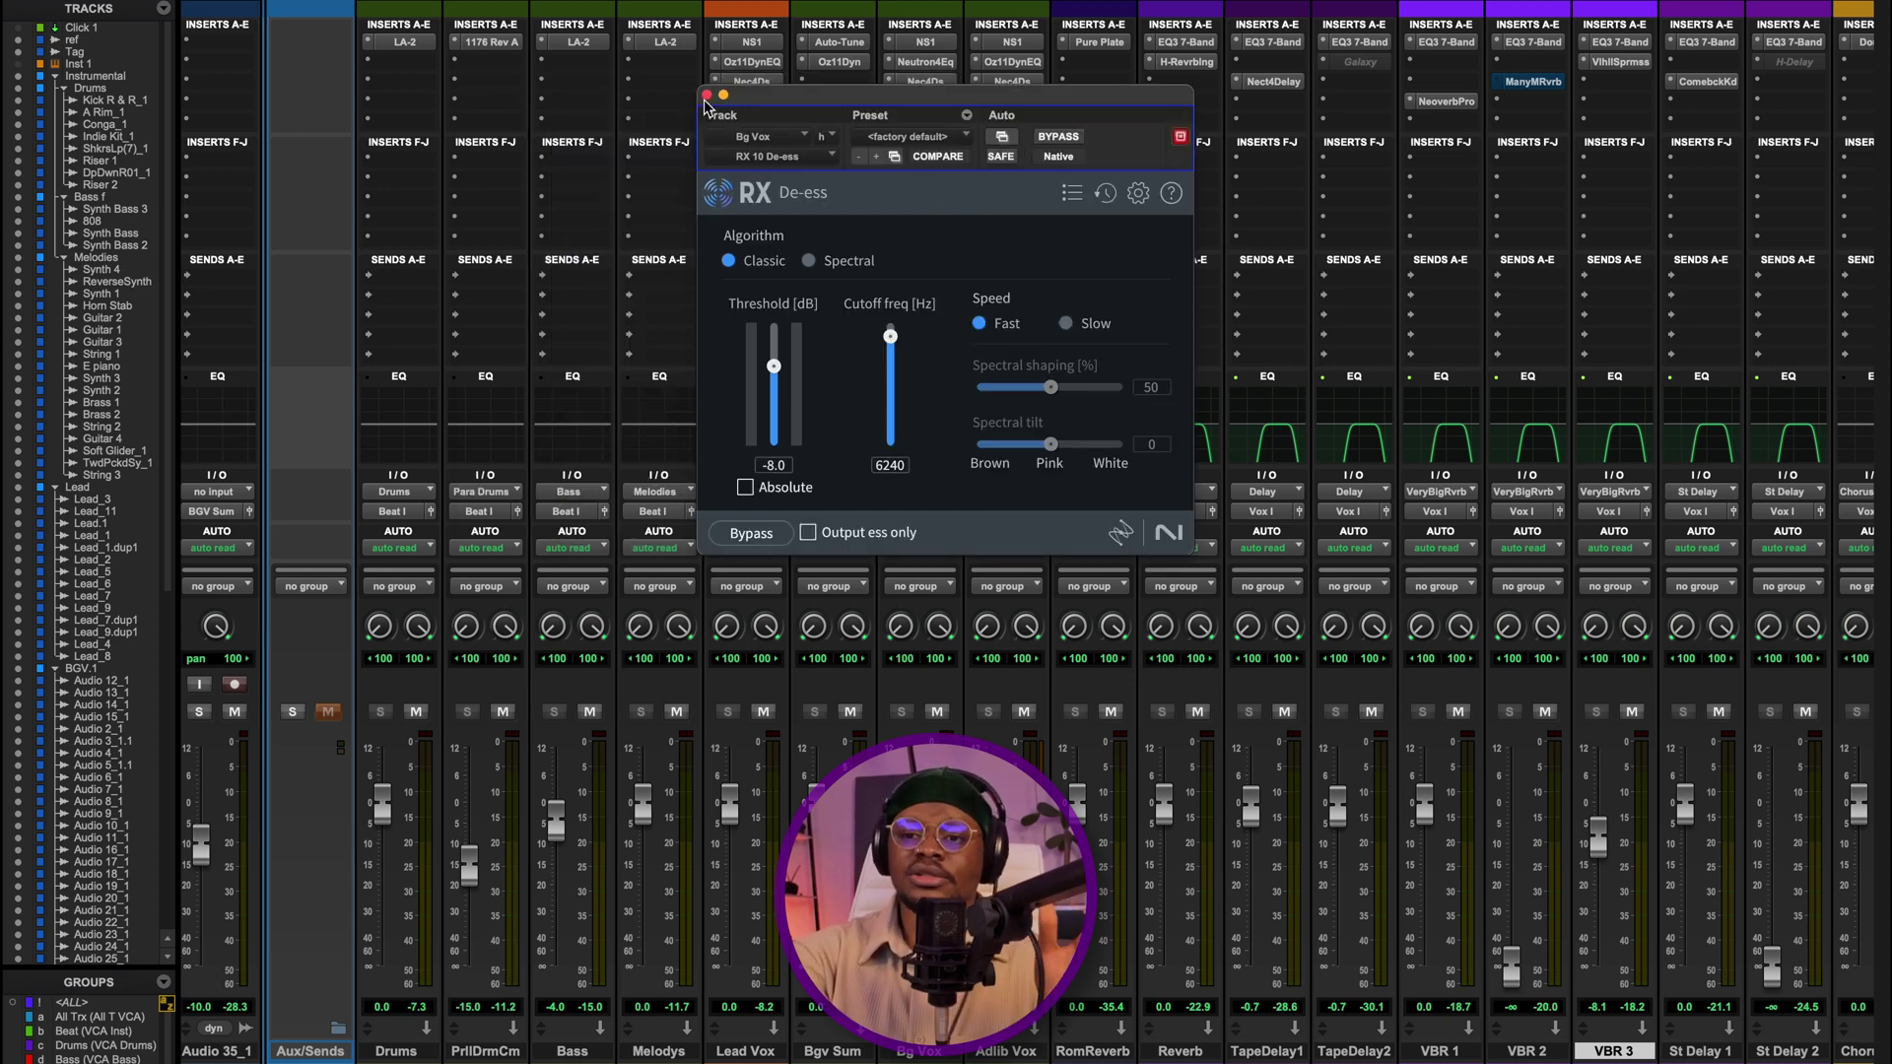
pyautogui.click(706, 96)
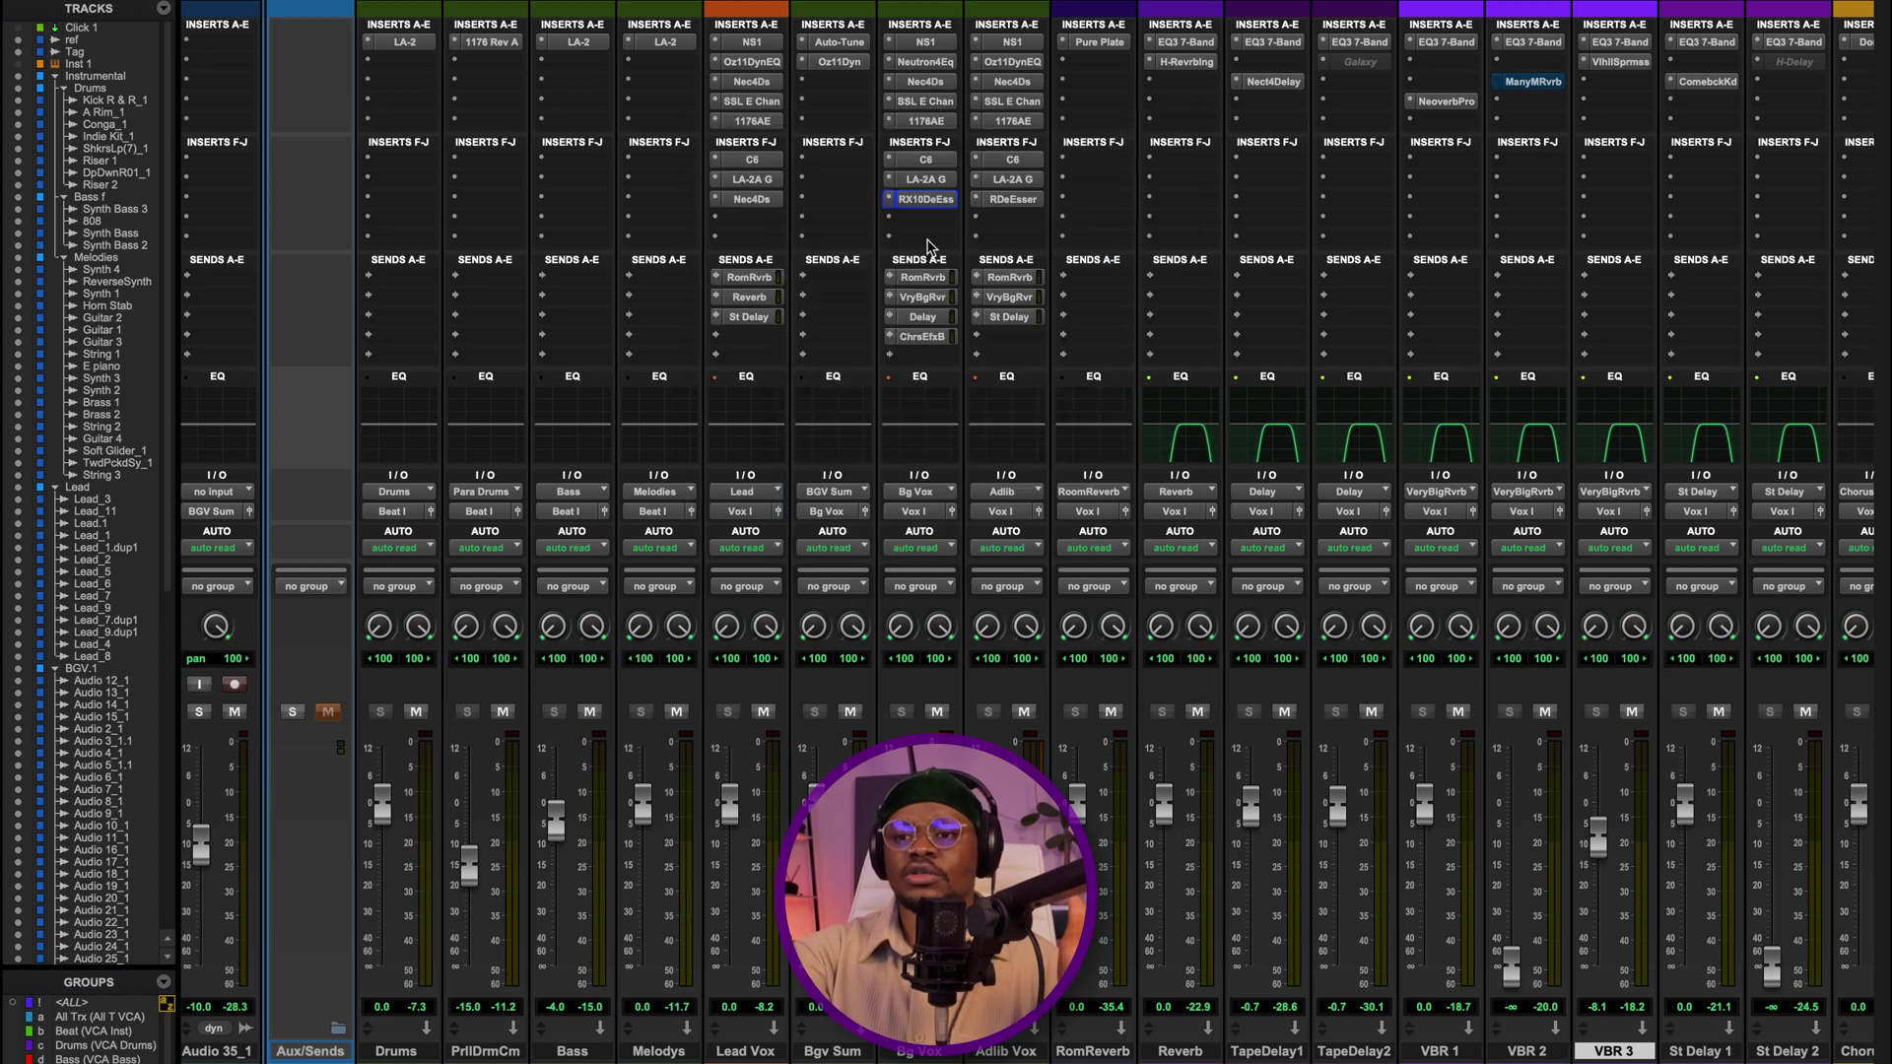
# - Inspect the Nectar 4 DeEsser on Lead Vox and the RDeEsser on Adlib Vox, closing each window
pyautogui.click(751, 201)
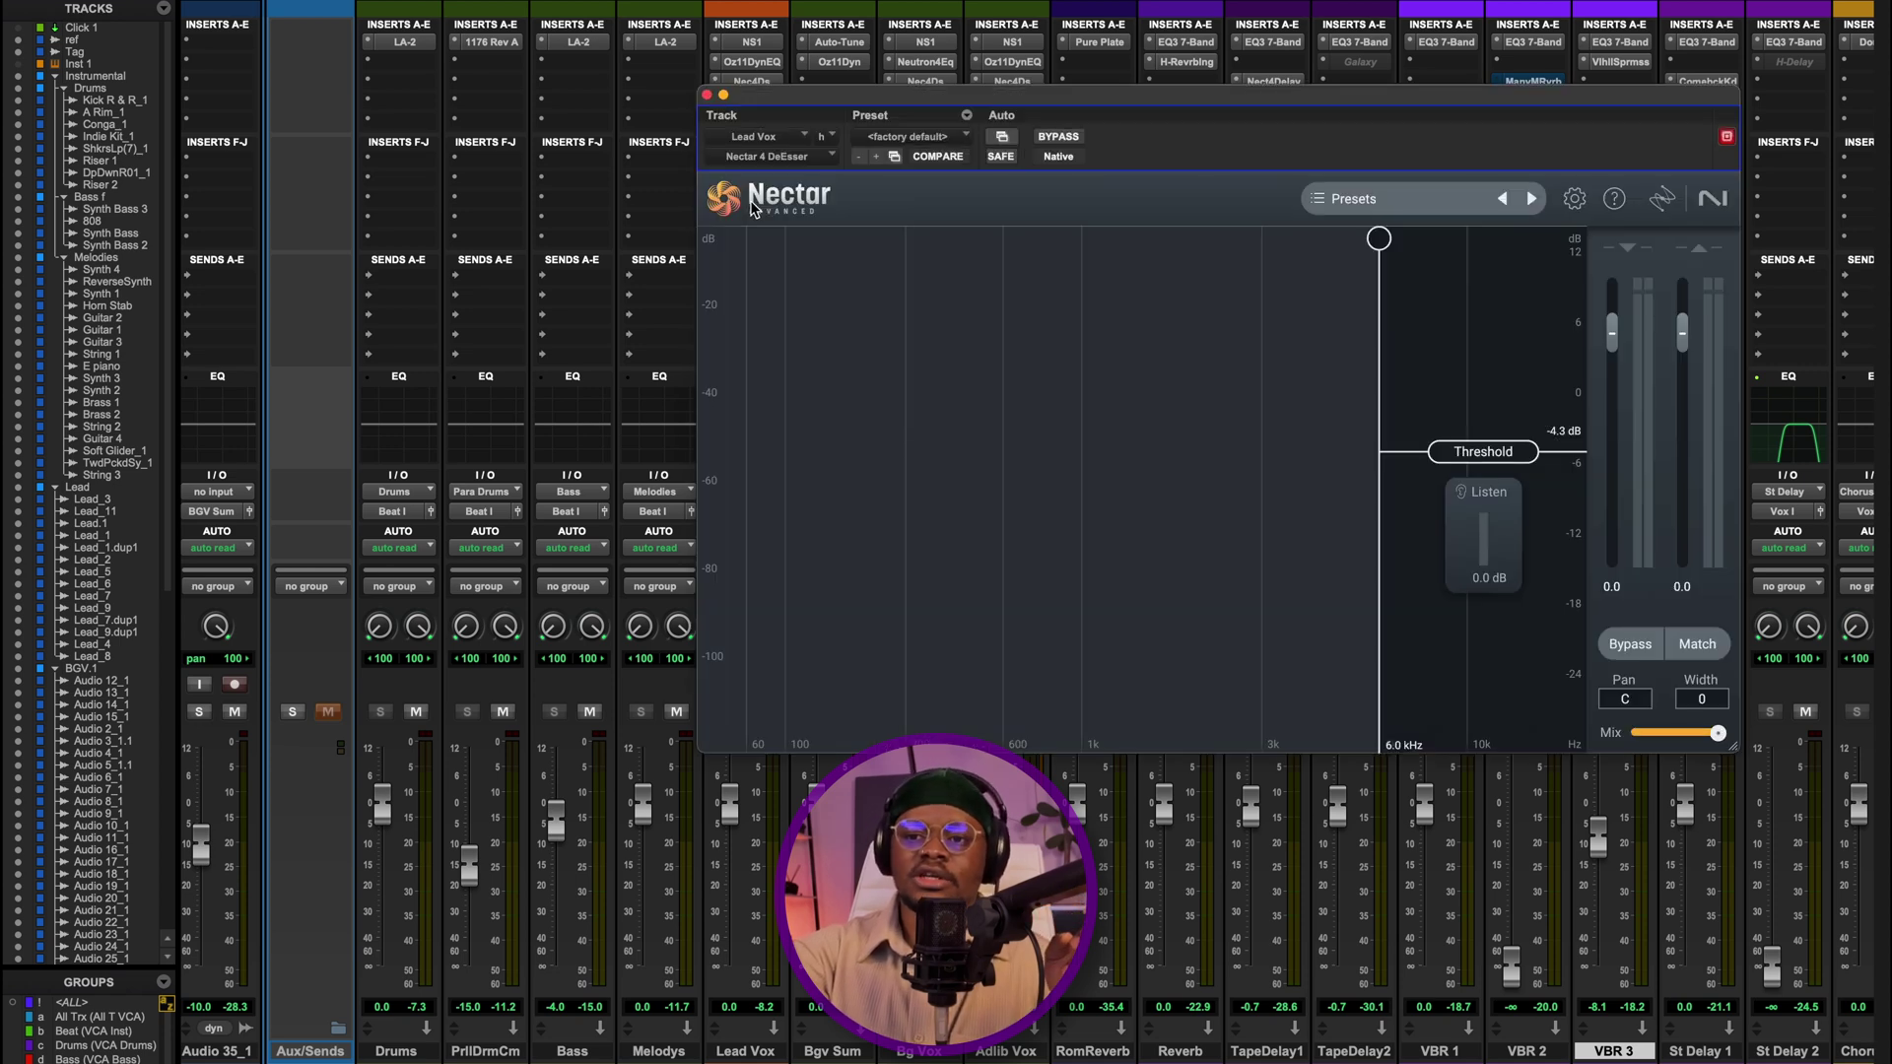
pyautogui.click(707, 96)
pyautogui.click(1016, 201)
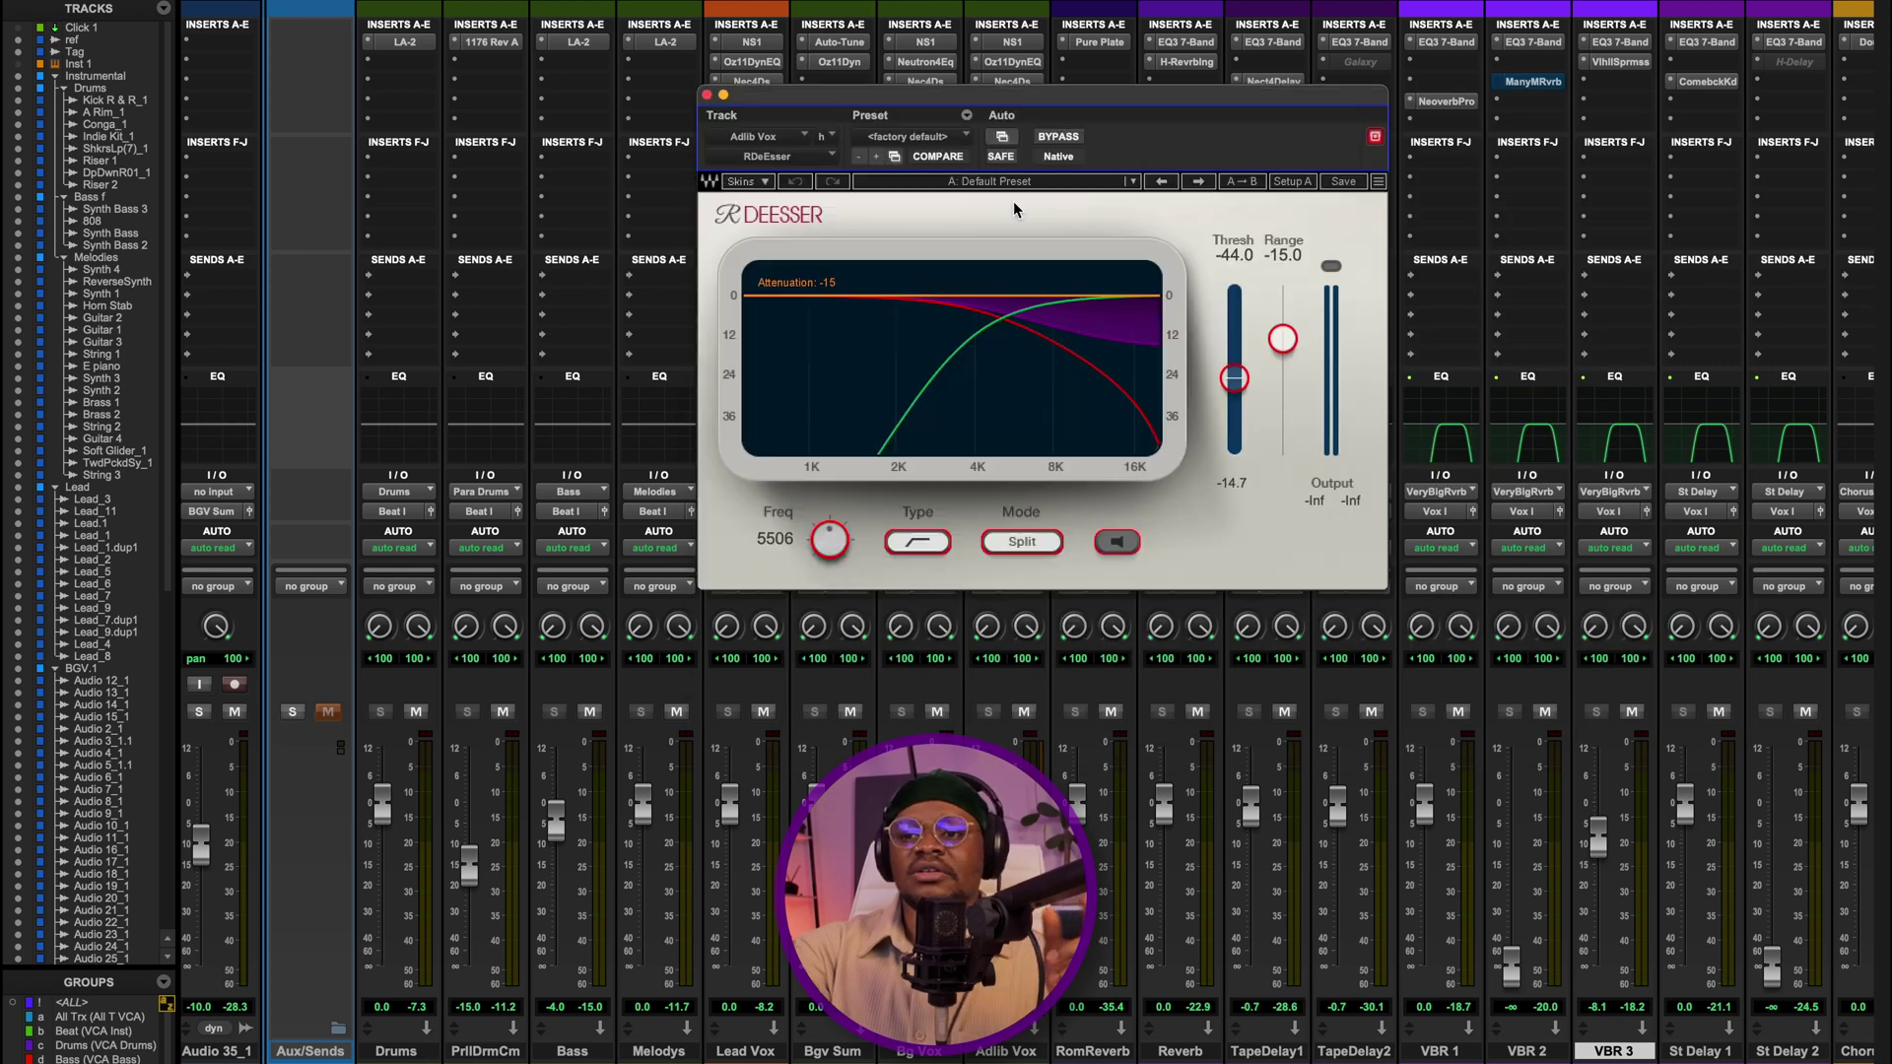
pyautogui.click(707, 96)
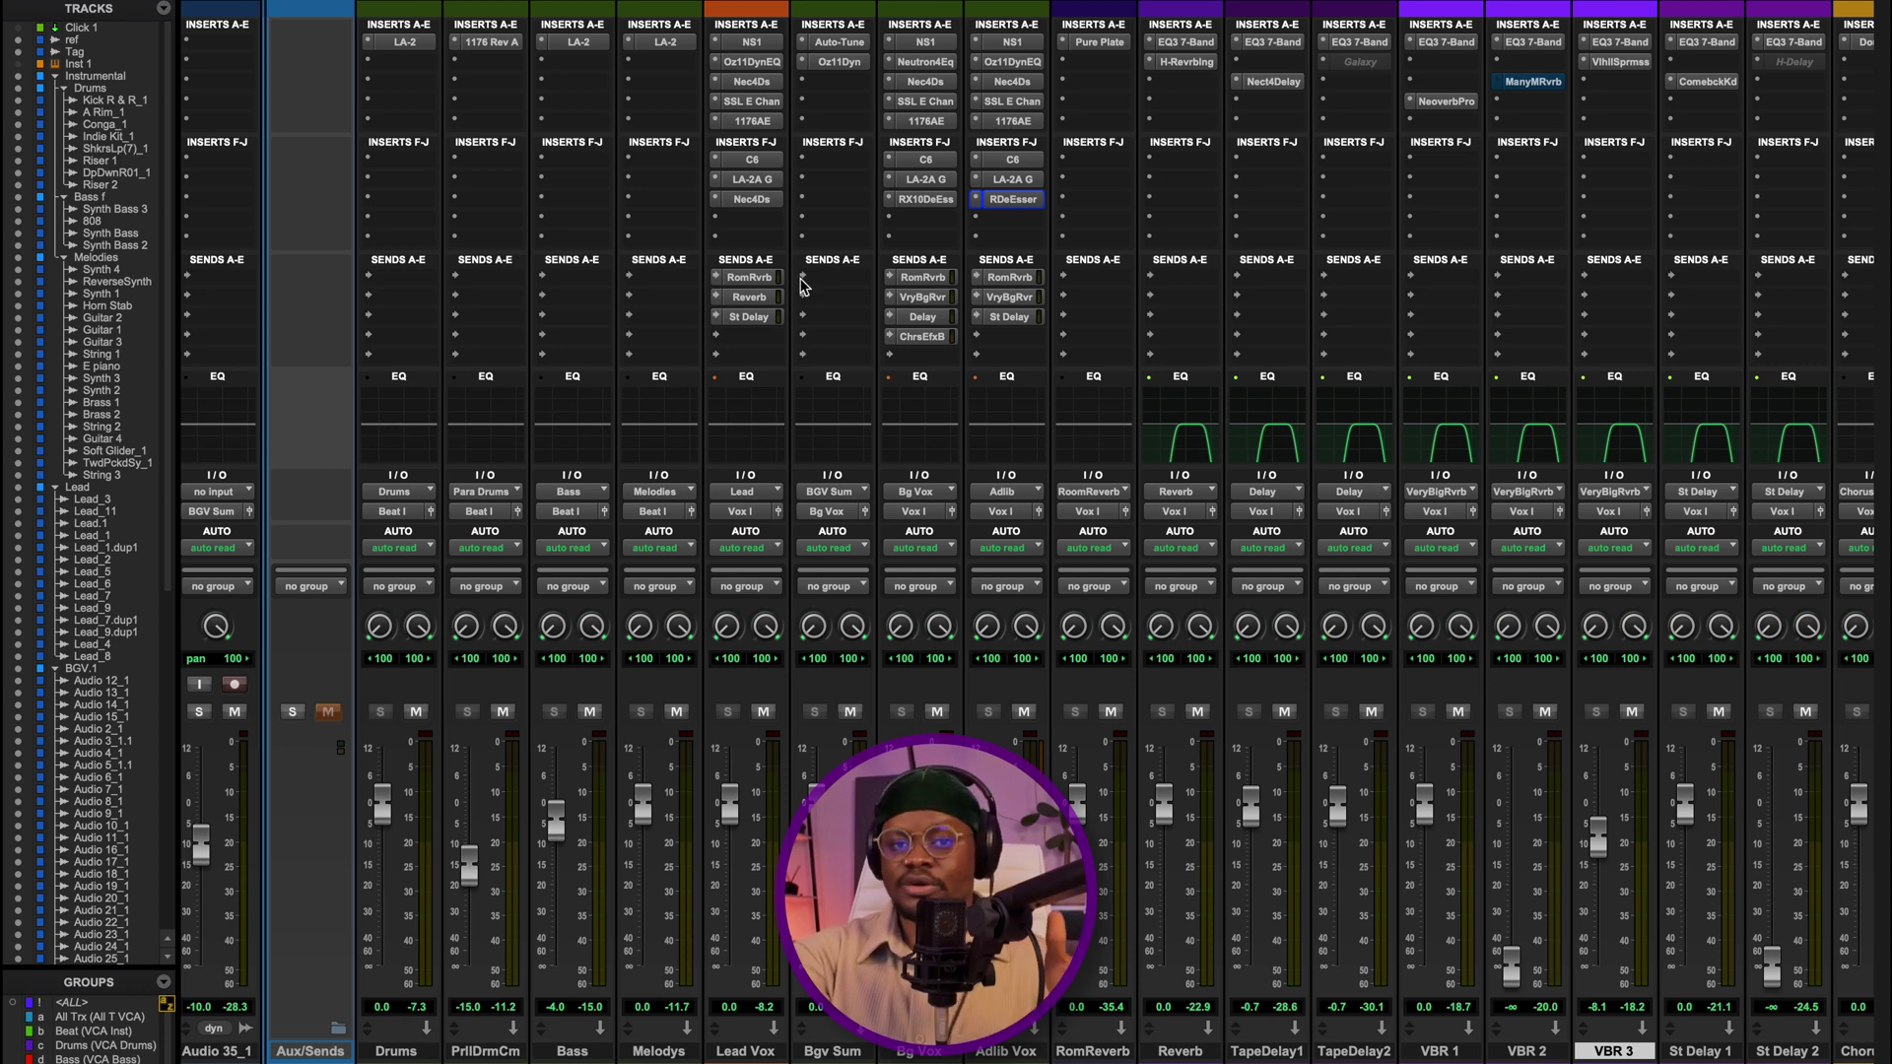
# - Reopen RX 10 De-ess on Bg Vox, bypass it, and audition the section from 2:24 without de-essing
pyautogui.click(925, 199)
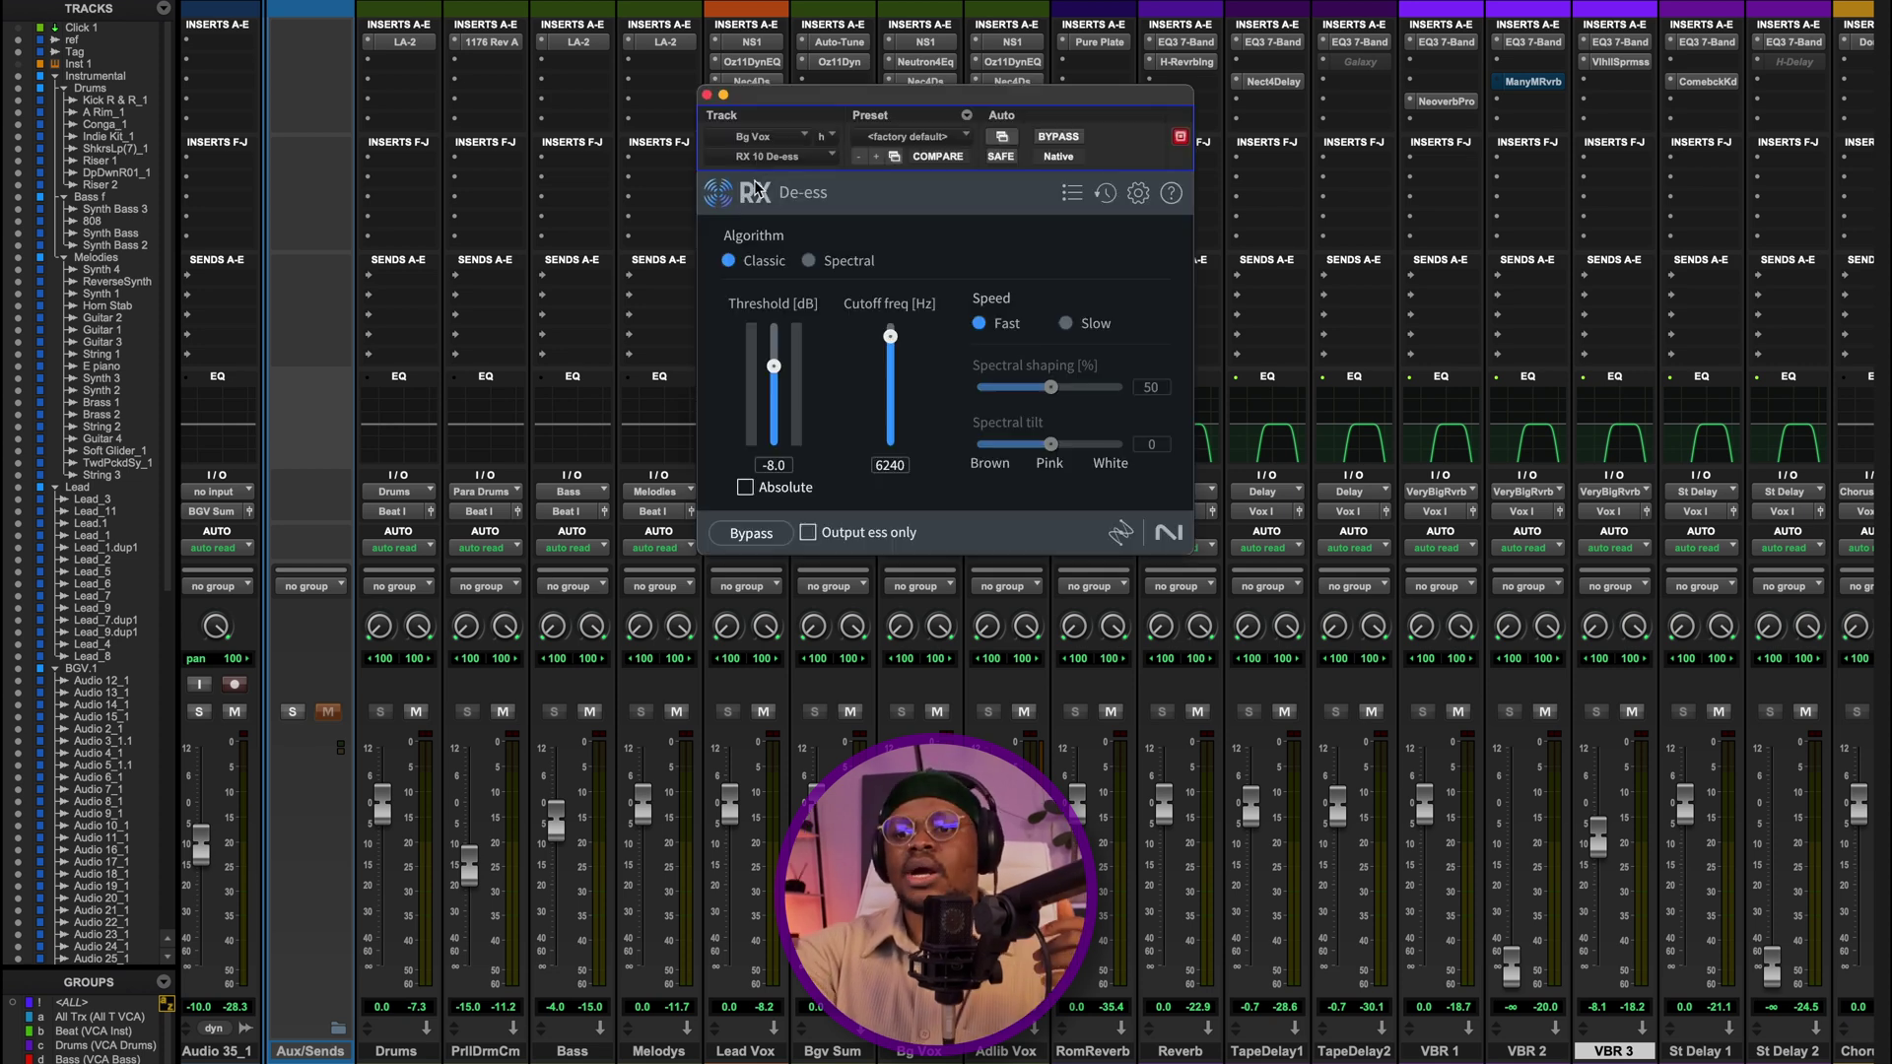
pyautogui.click(706, 95)
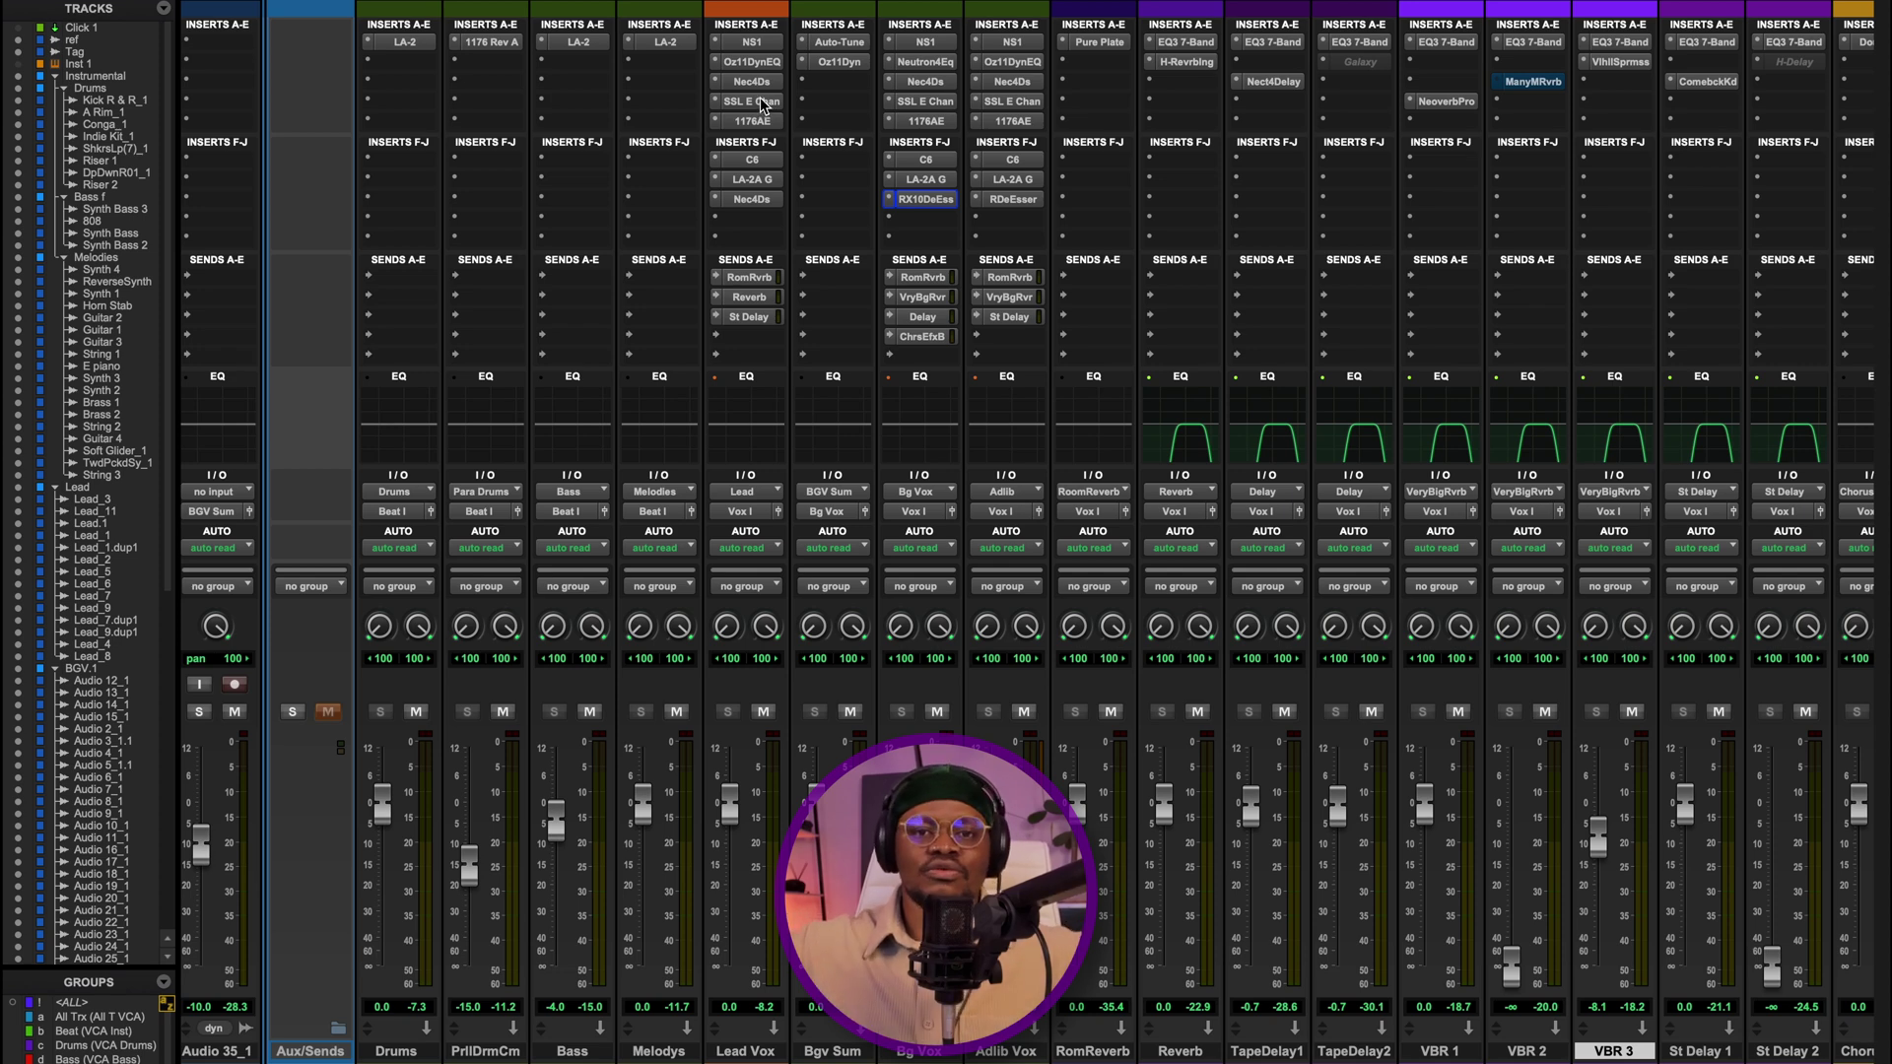
pyautogui.click(921, 199)
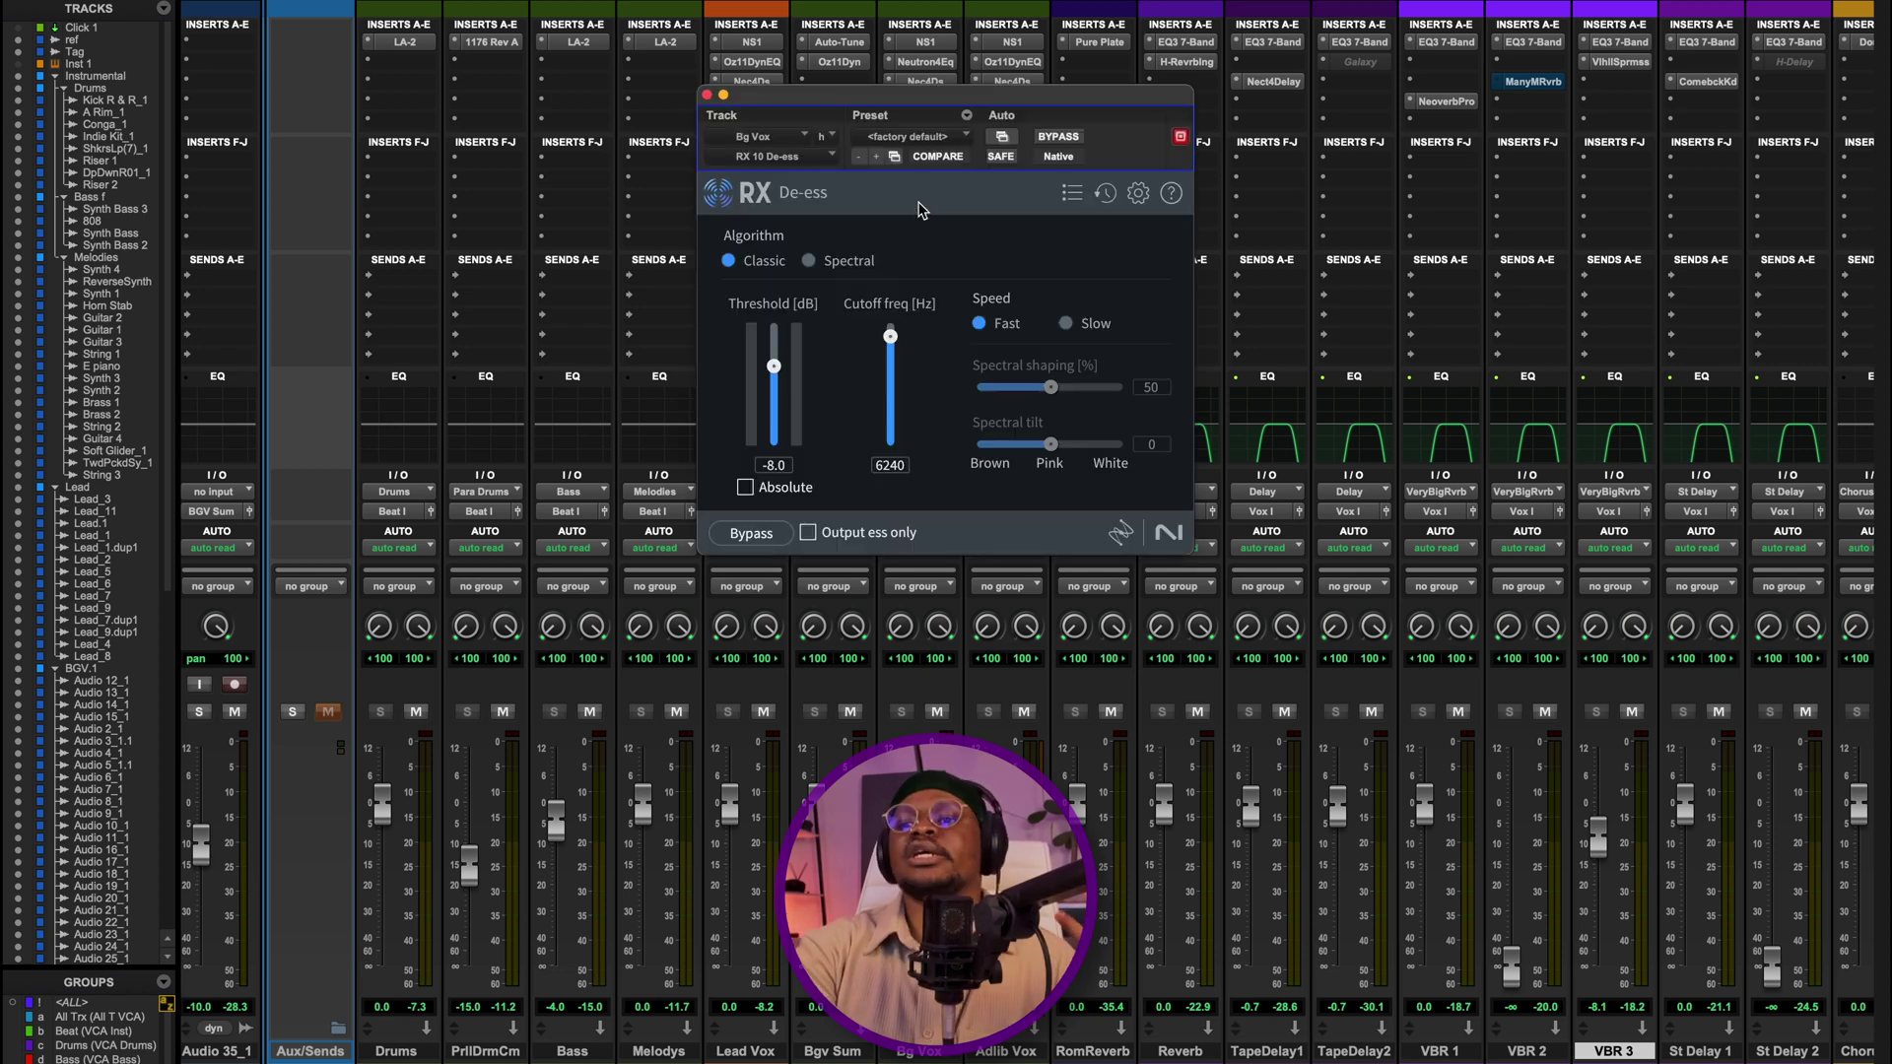
pyautogui.click(1058, 137)
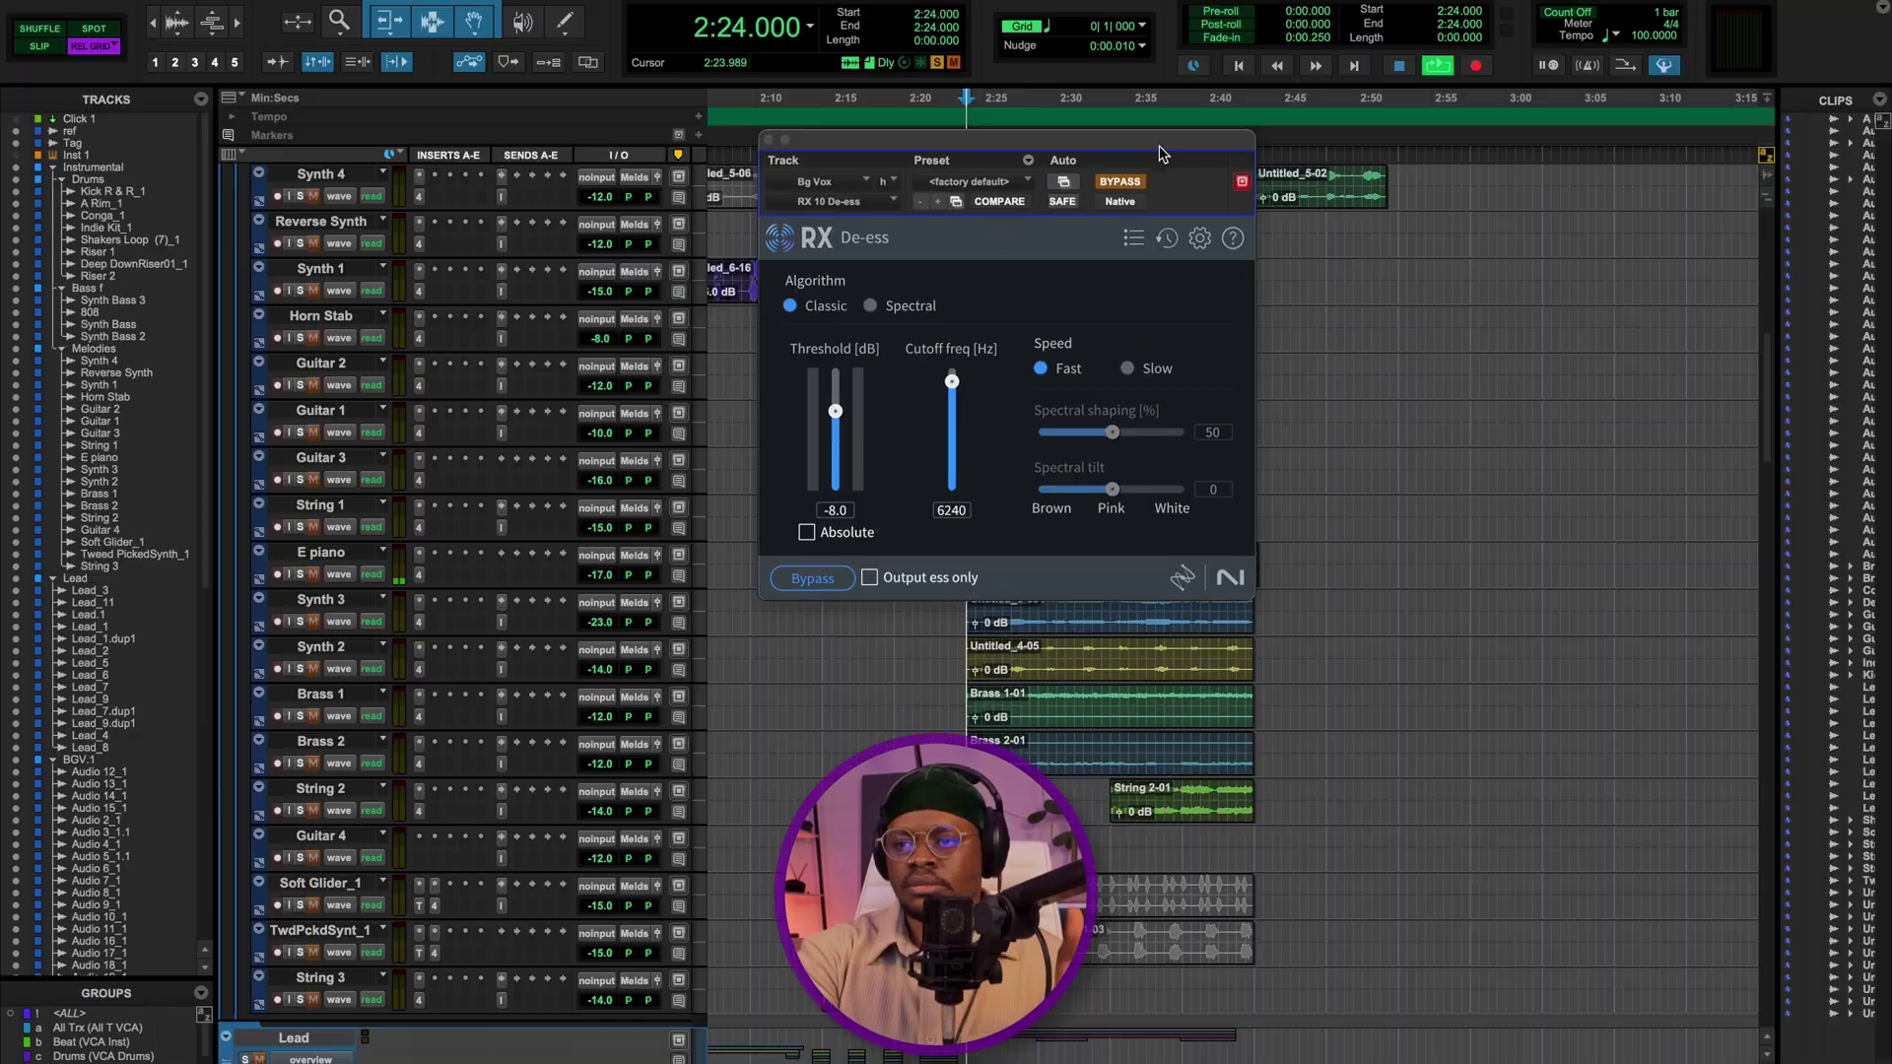
pyautogui.press('space')
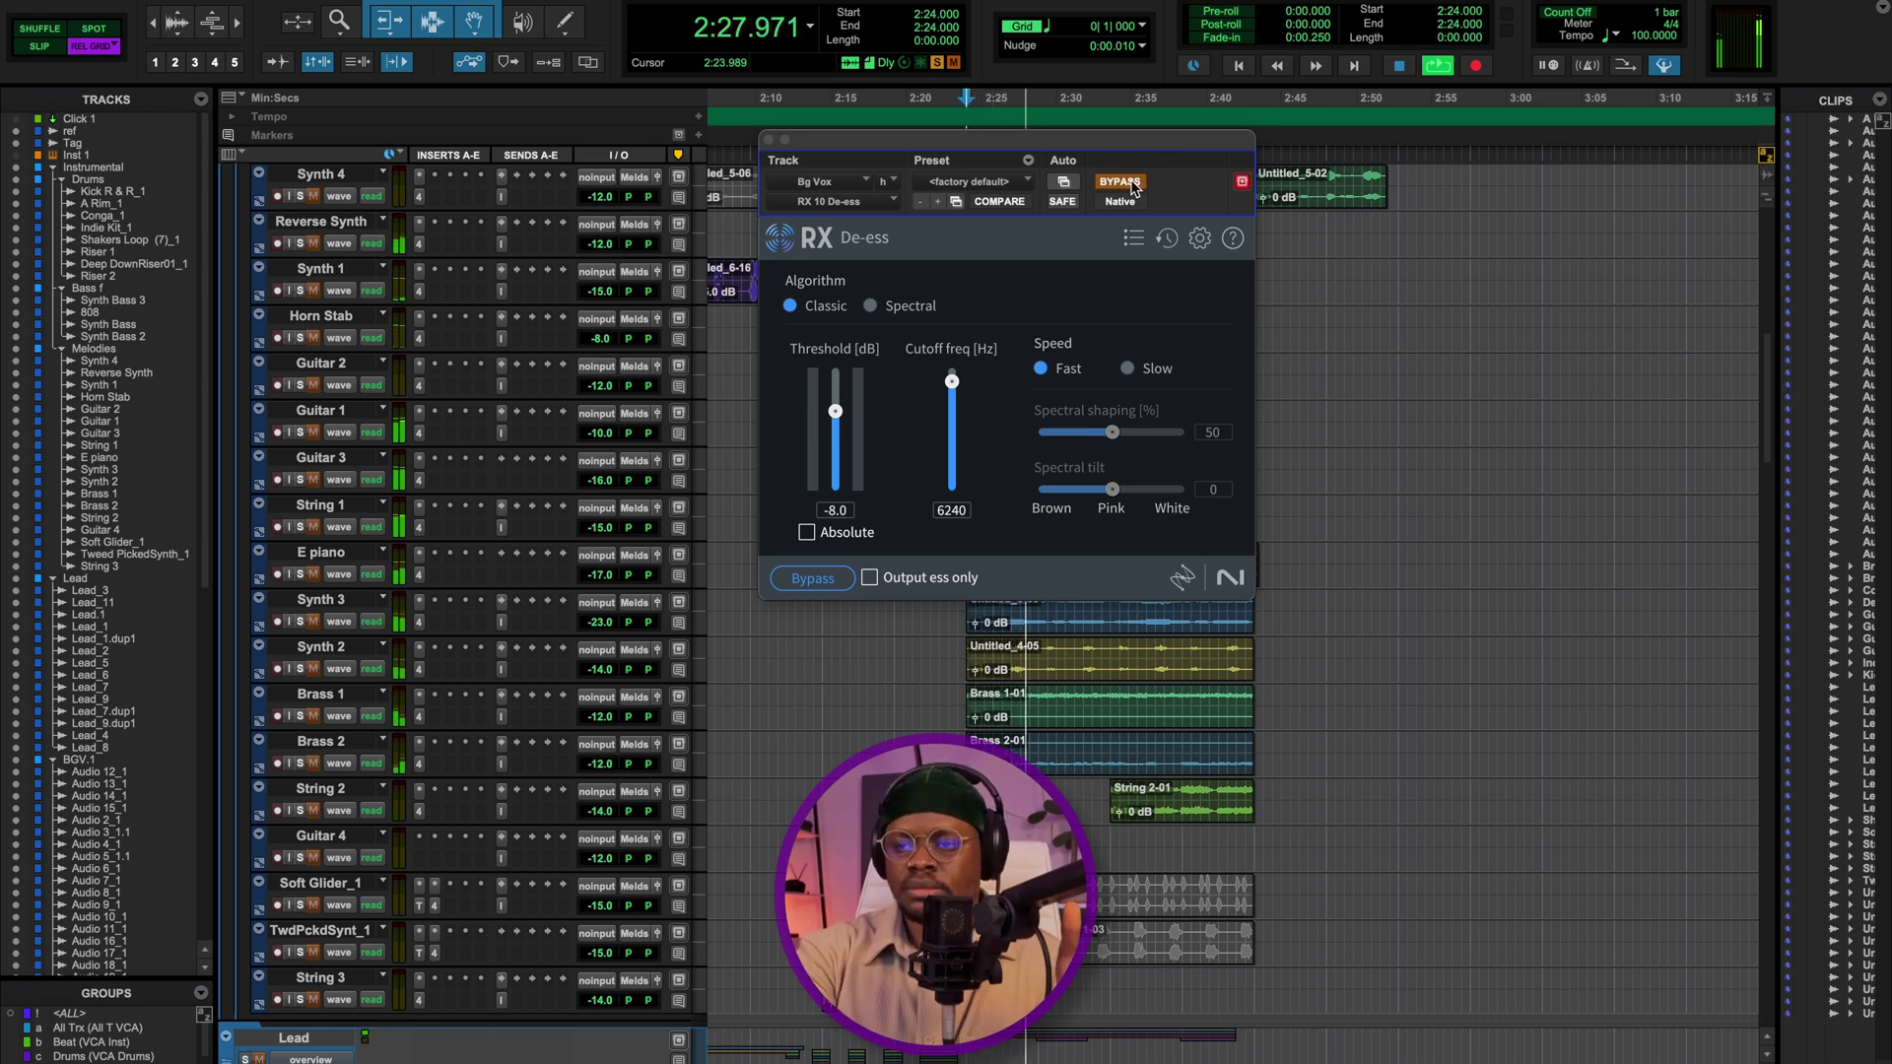
pyautogui.press('space')
# - Reactivate RX 10 De-ess on Bg Vox, audition the section with de-essing, and close the plug-in window
pyautogui.click(1133, 189)
pyautogui.press('space')
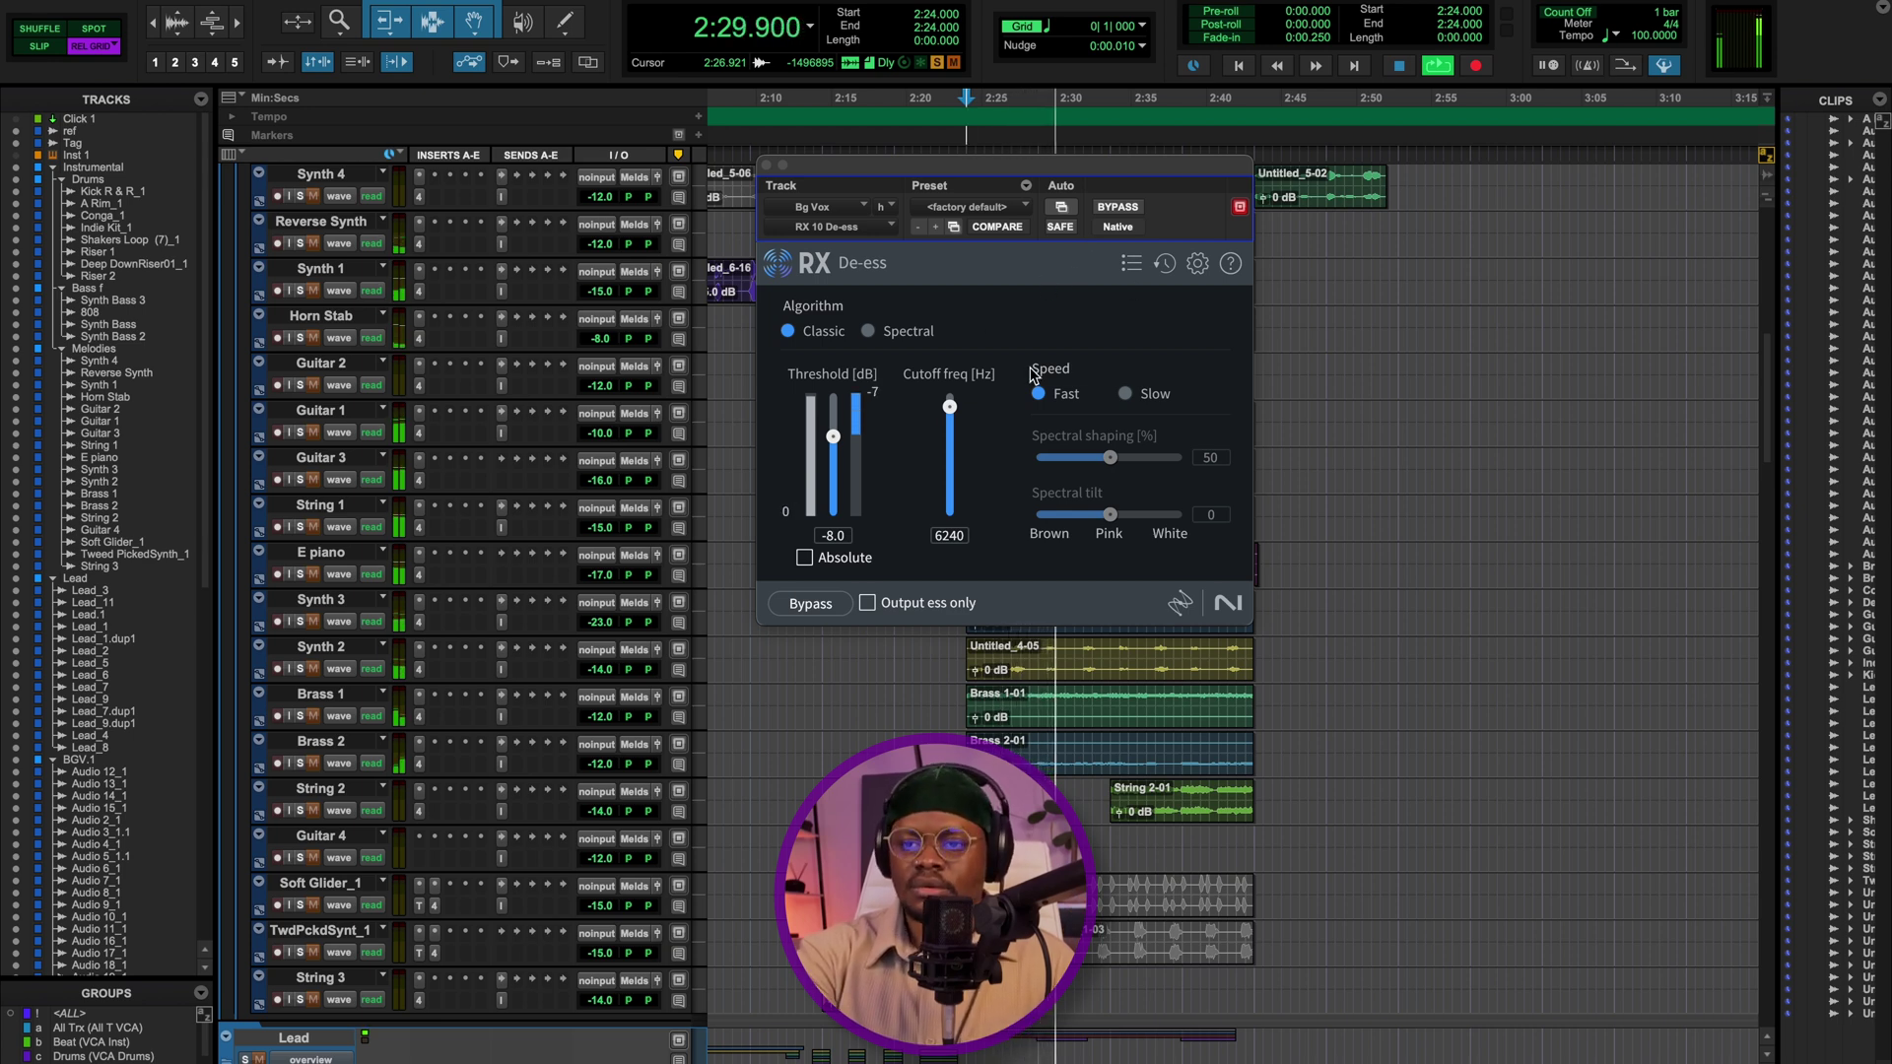
pyautogui.press('space')
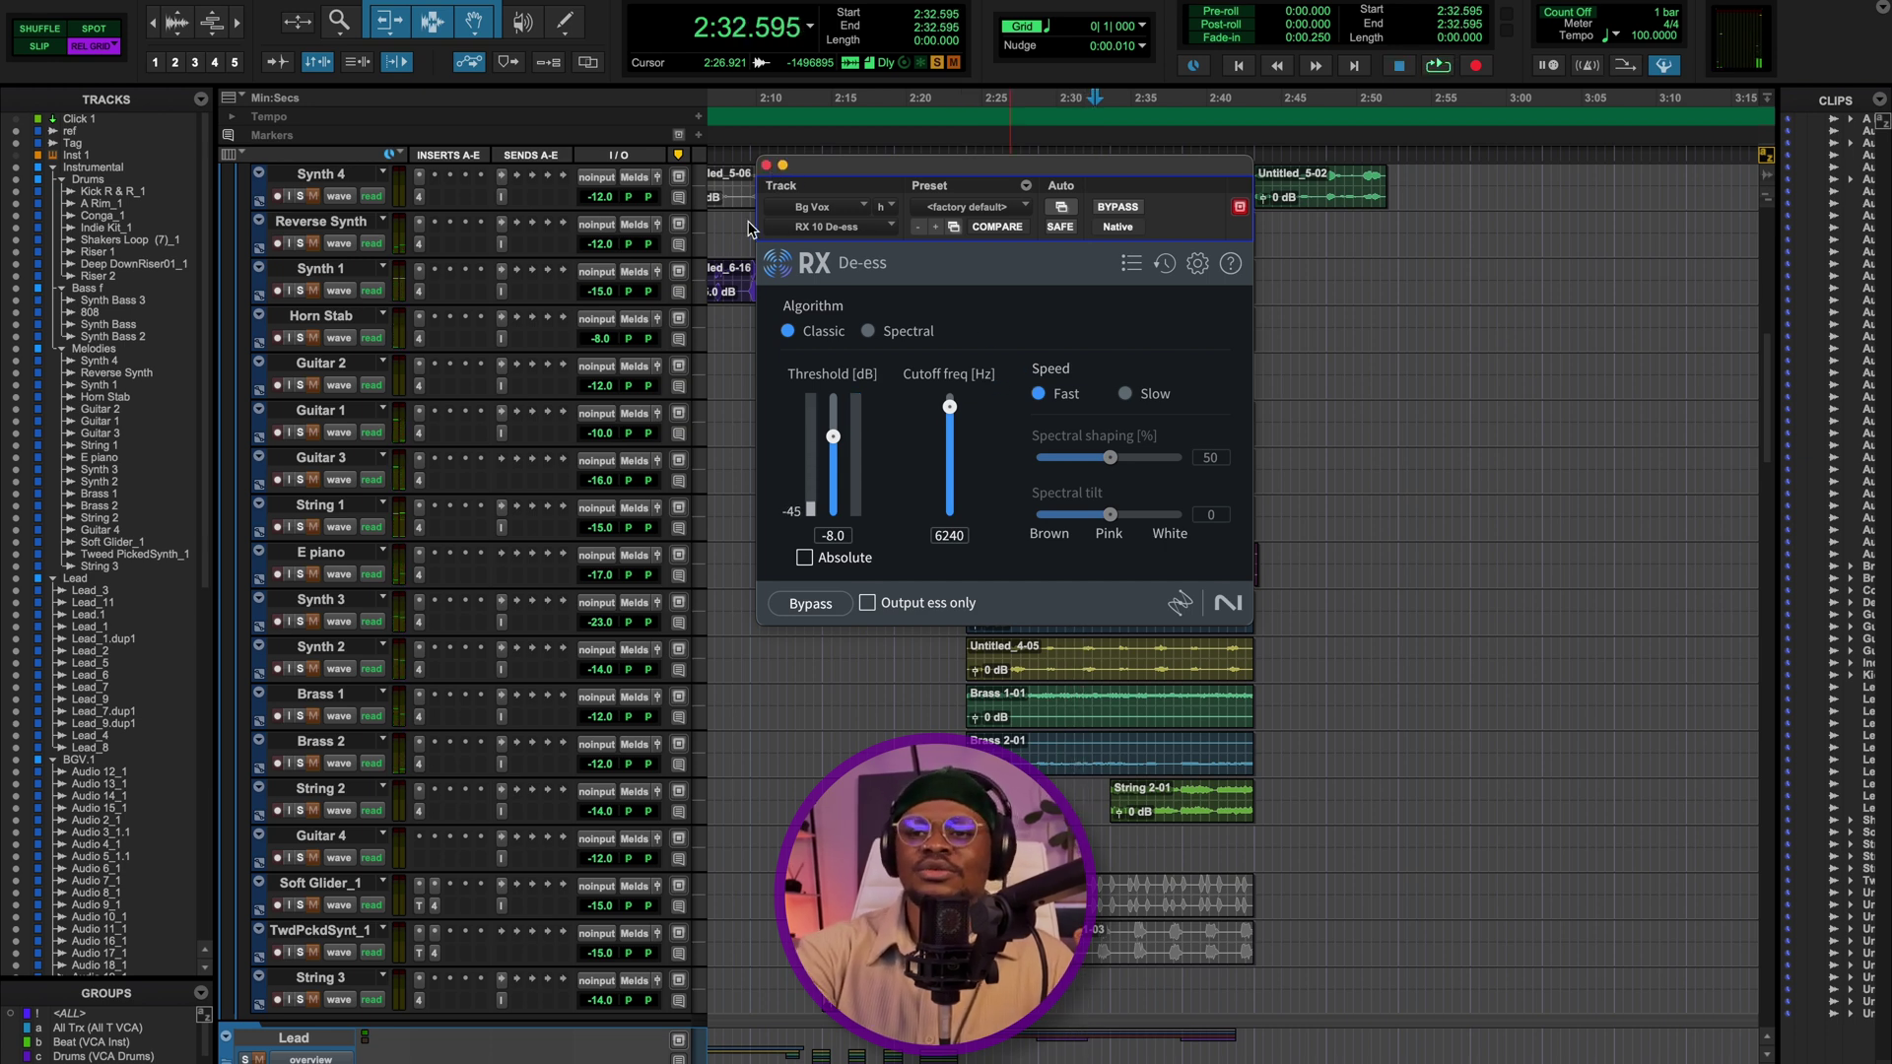
pyautogui.click(766, 165)
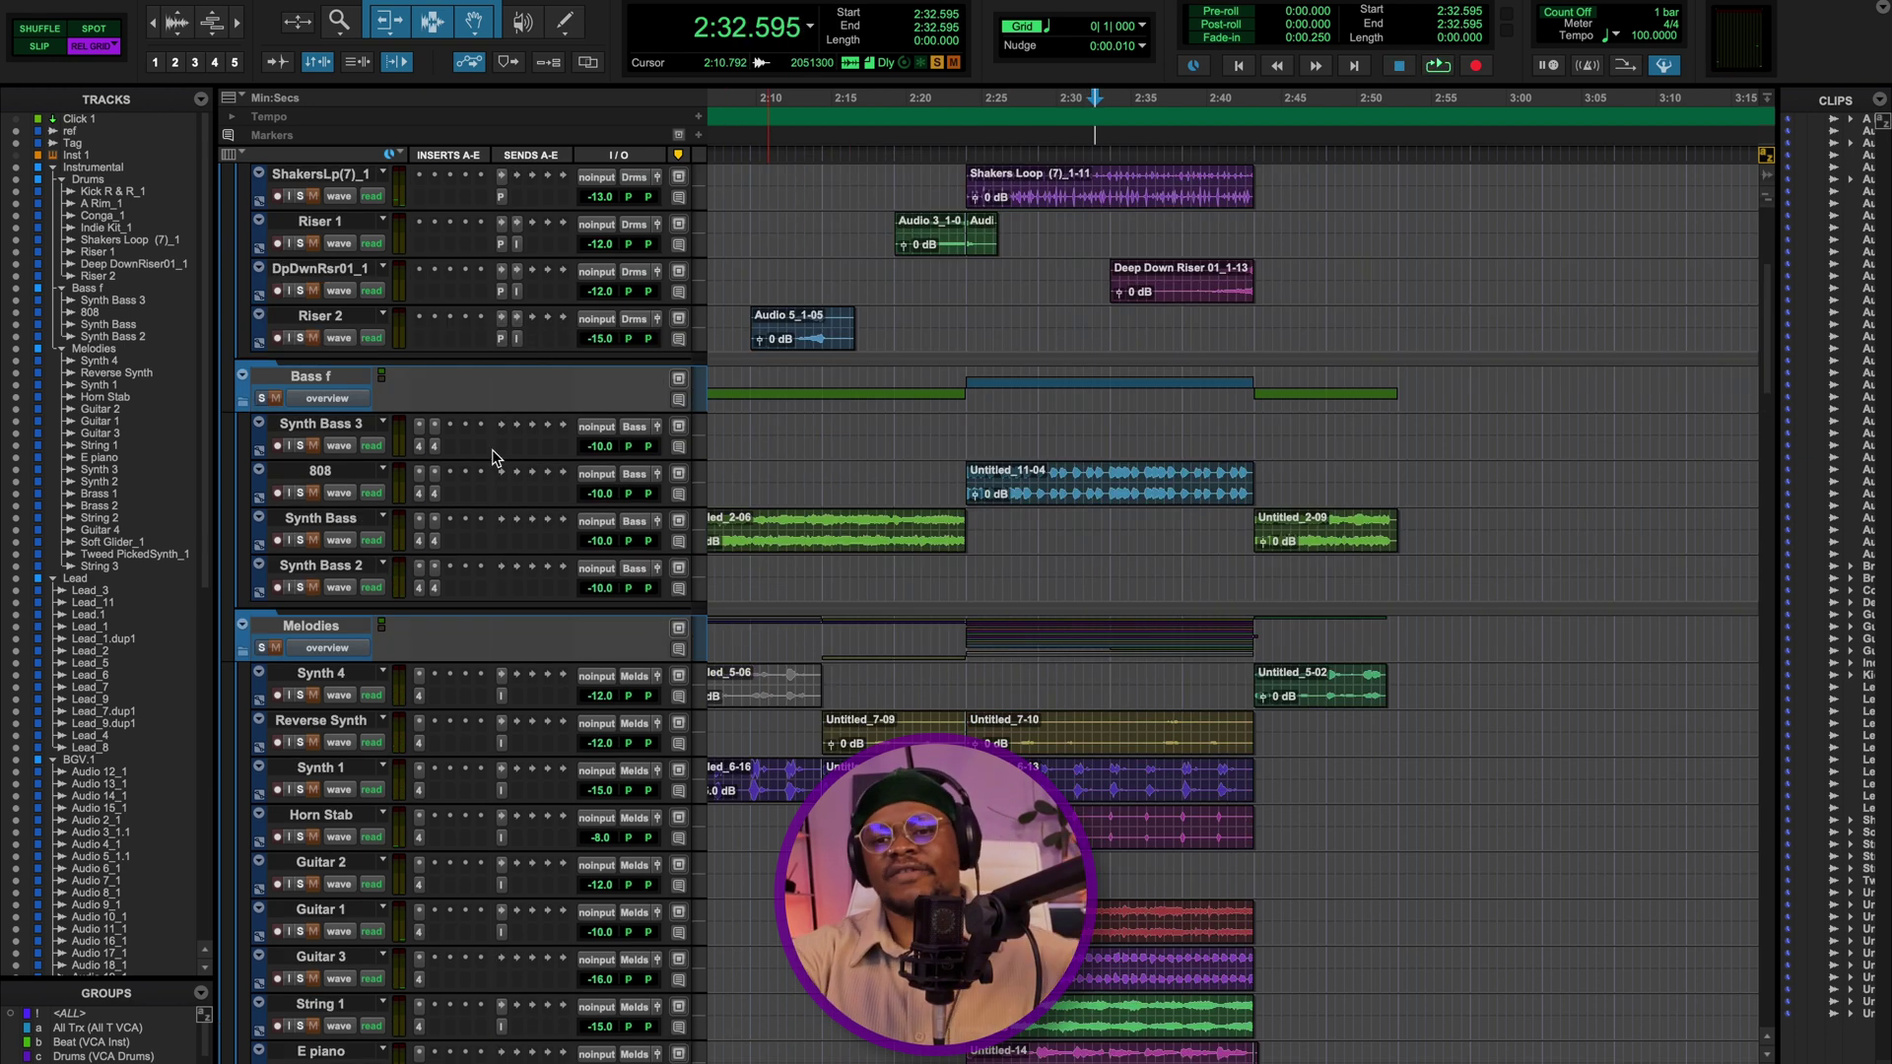
# - Play the song from 2:24 and find the BGV.1 folder with its background vocal tracks
pyautogui.scroll(-15, 485, 454)
pyautogui.click(967, 146)
pyautogui.press('space')
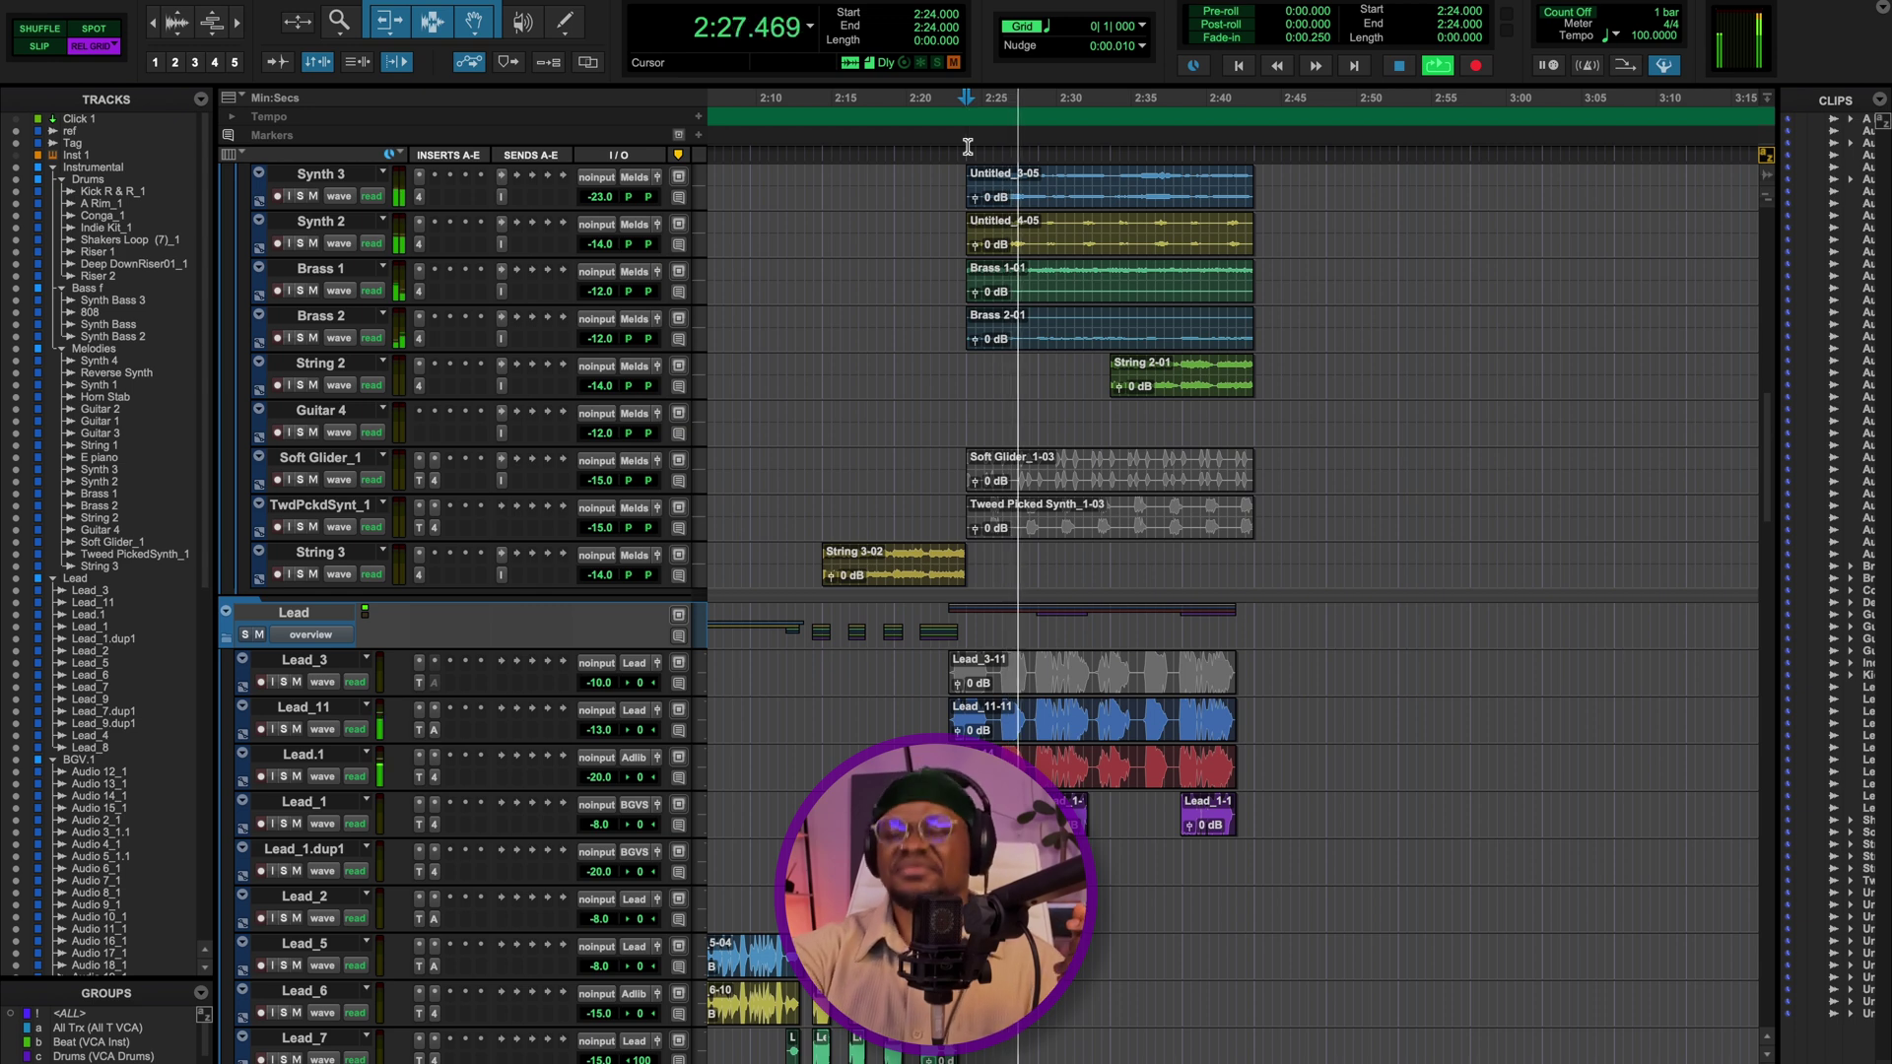
pyautogui.scroll(-15, 1023, 414)
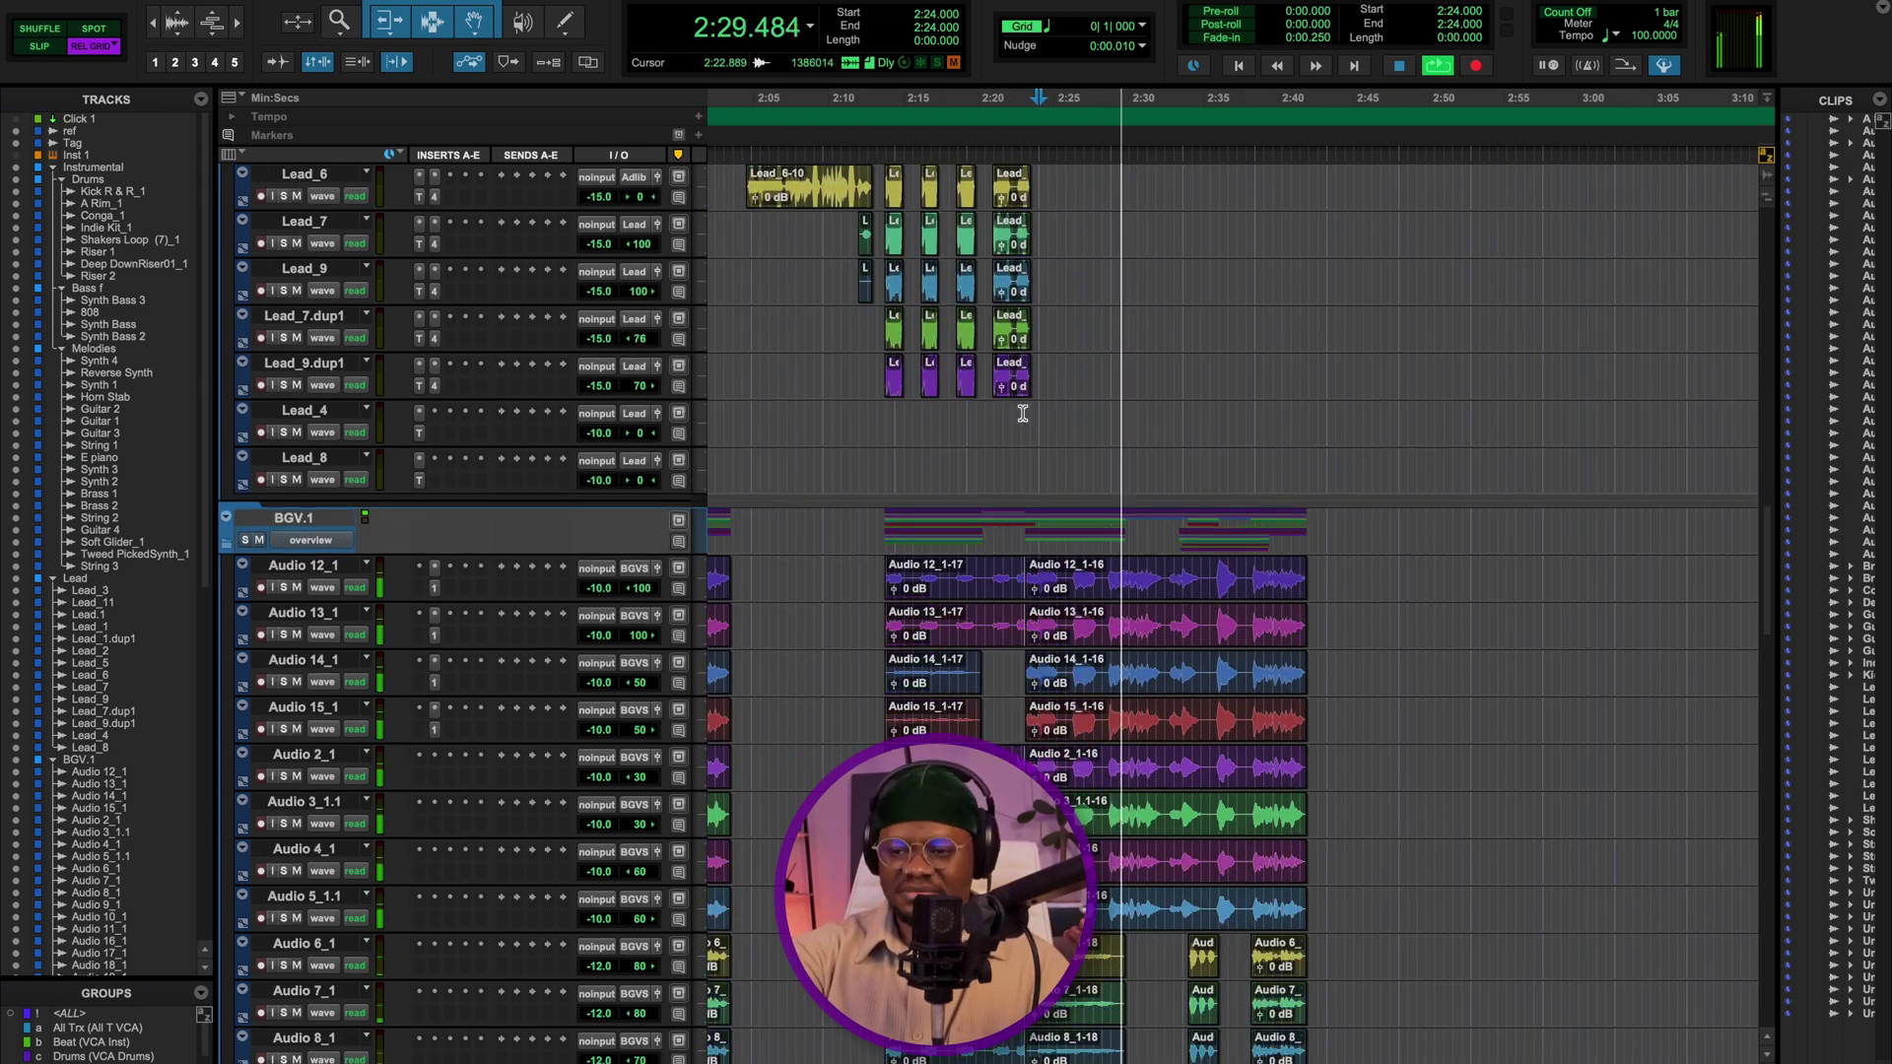
pyautogui.scroll(-3, 1022, 414)
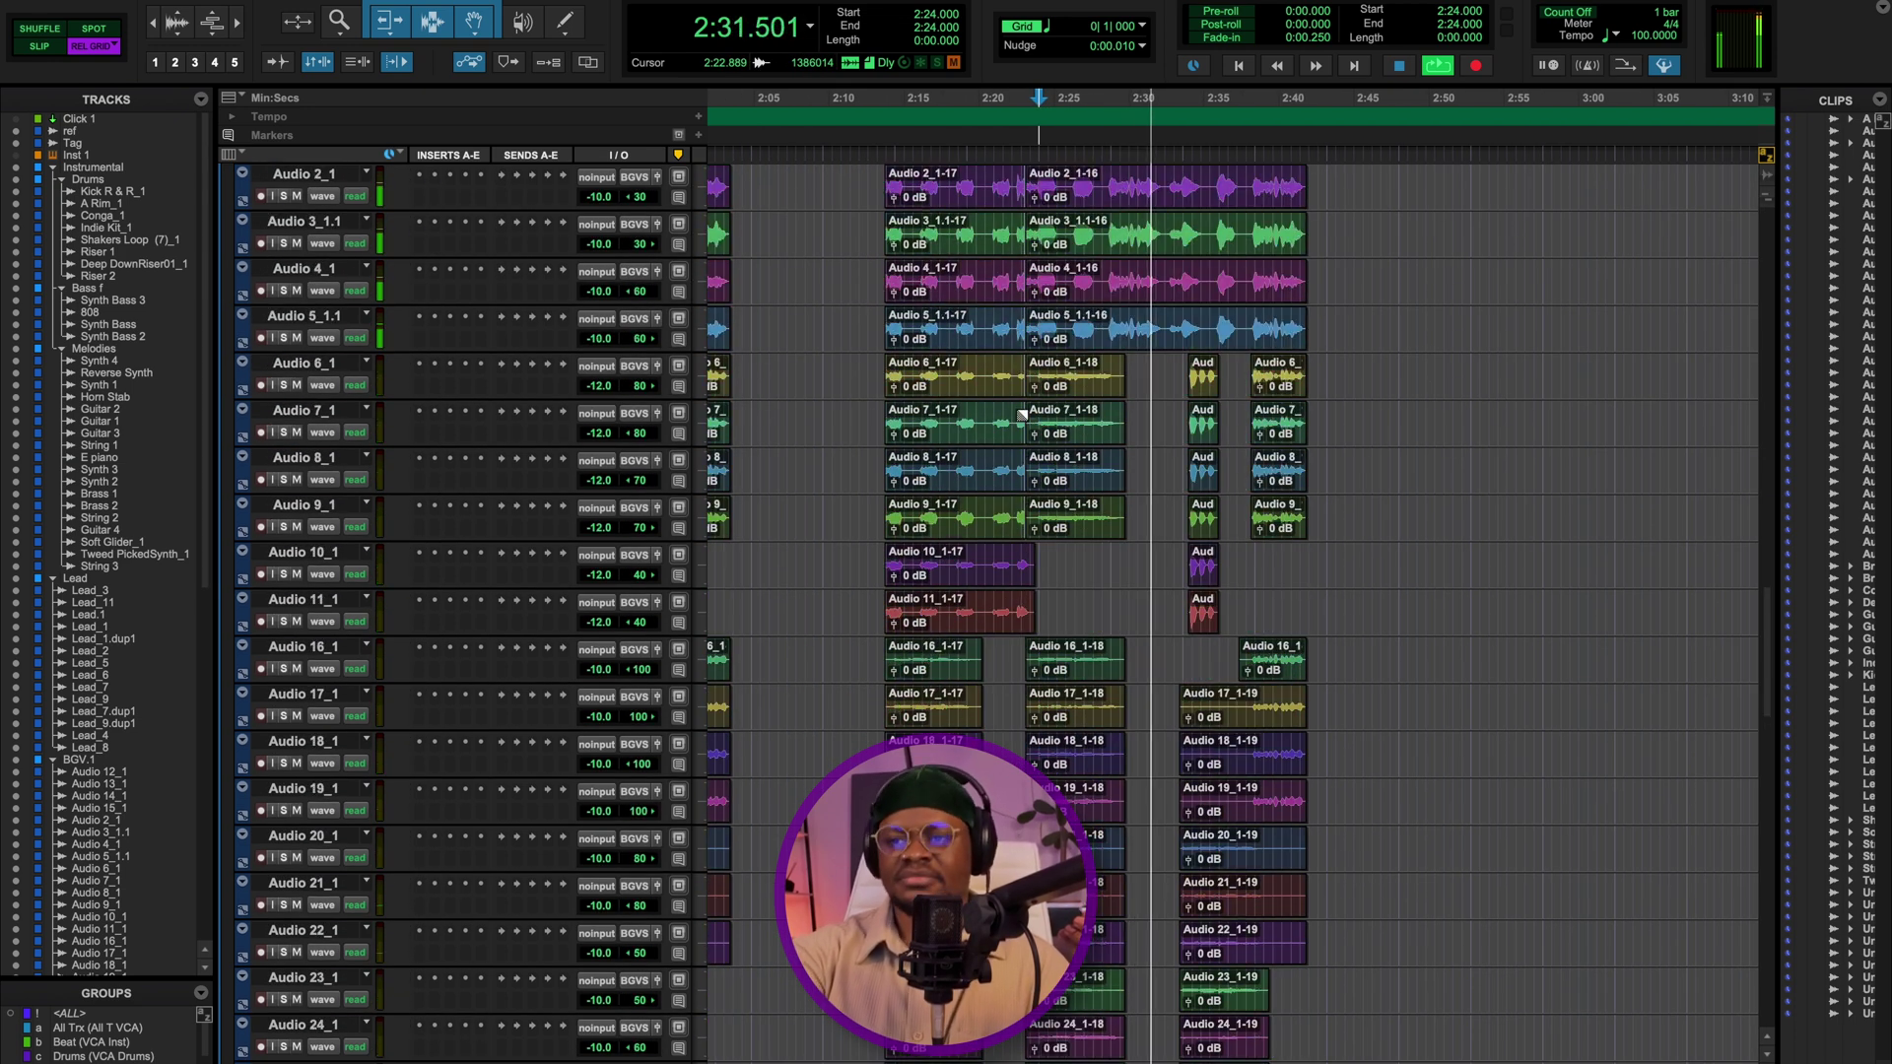
pyautogui.scroll(12, 1022, 413)
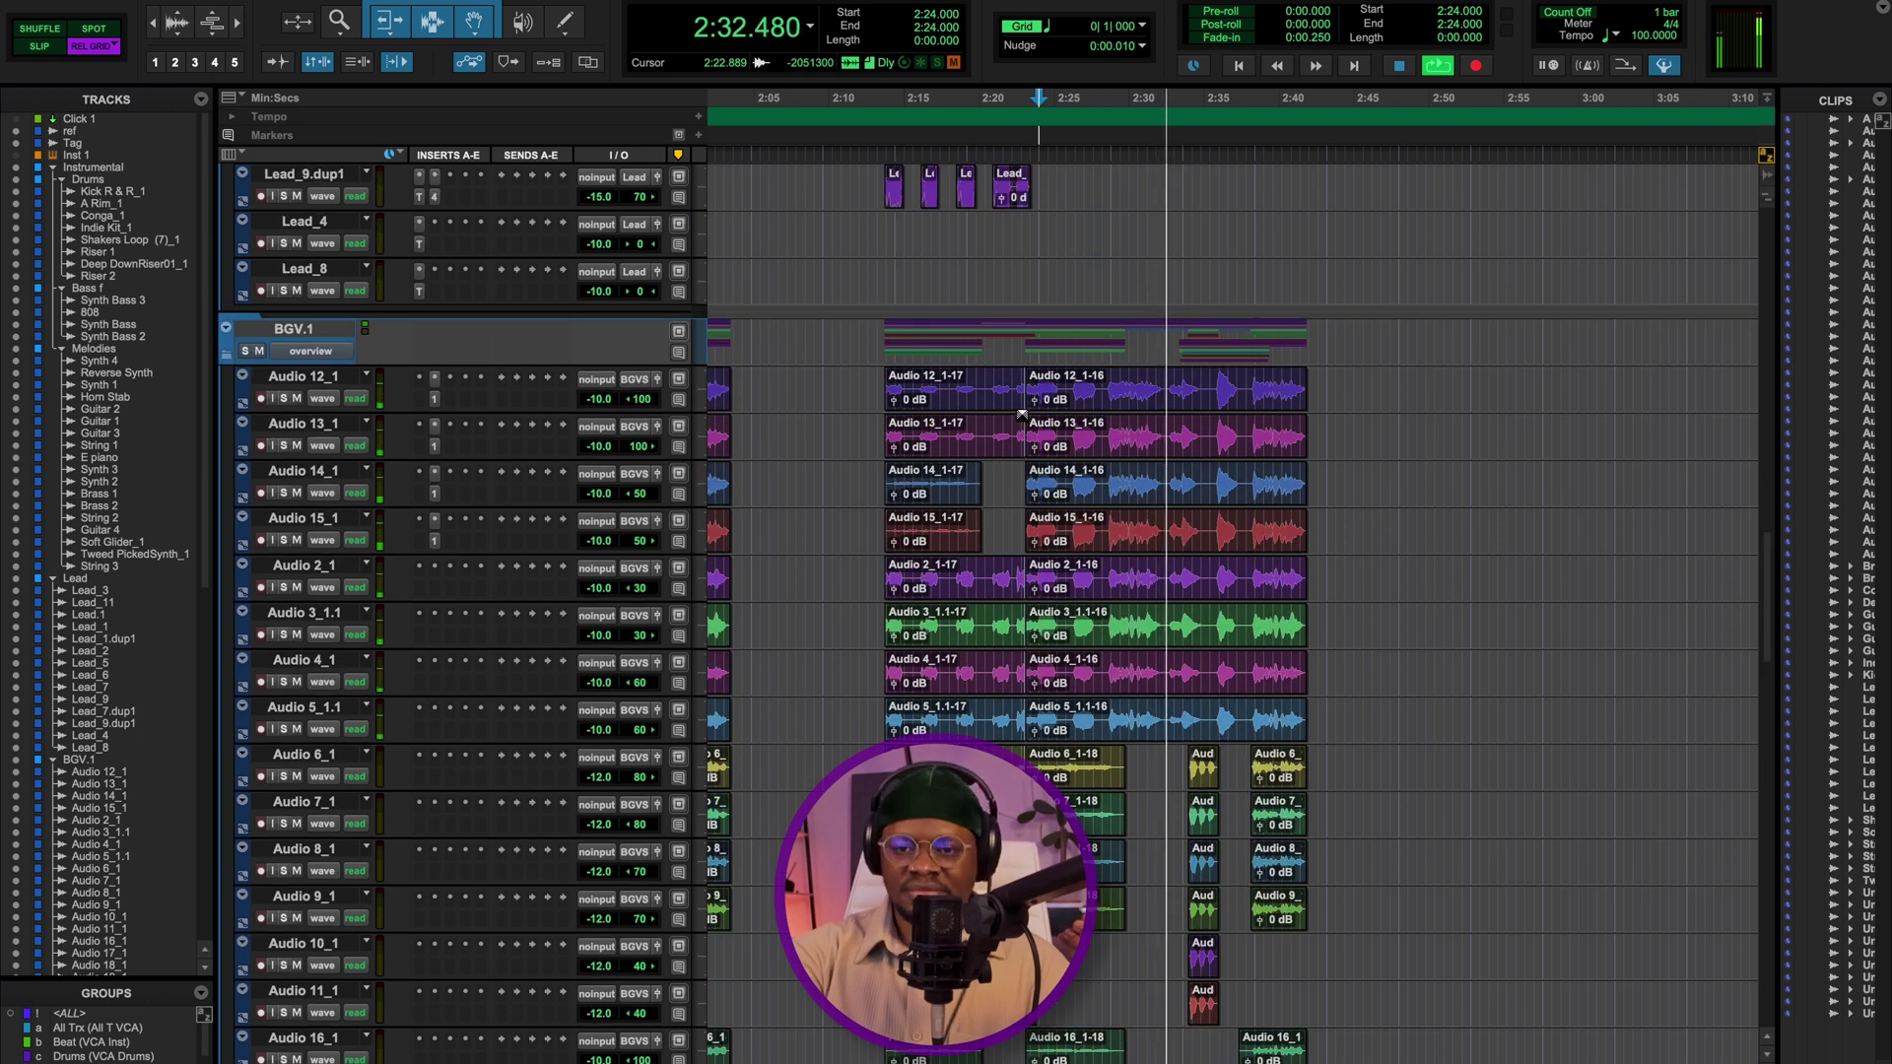
# - Solo the BGV.1 folder, listen to the background vocals alone, stop playback, and return to the mixer
pyautogui.click(244, 351)
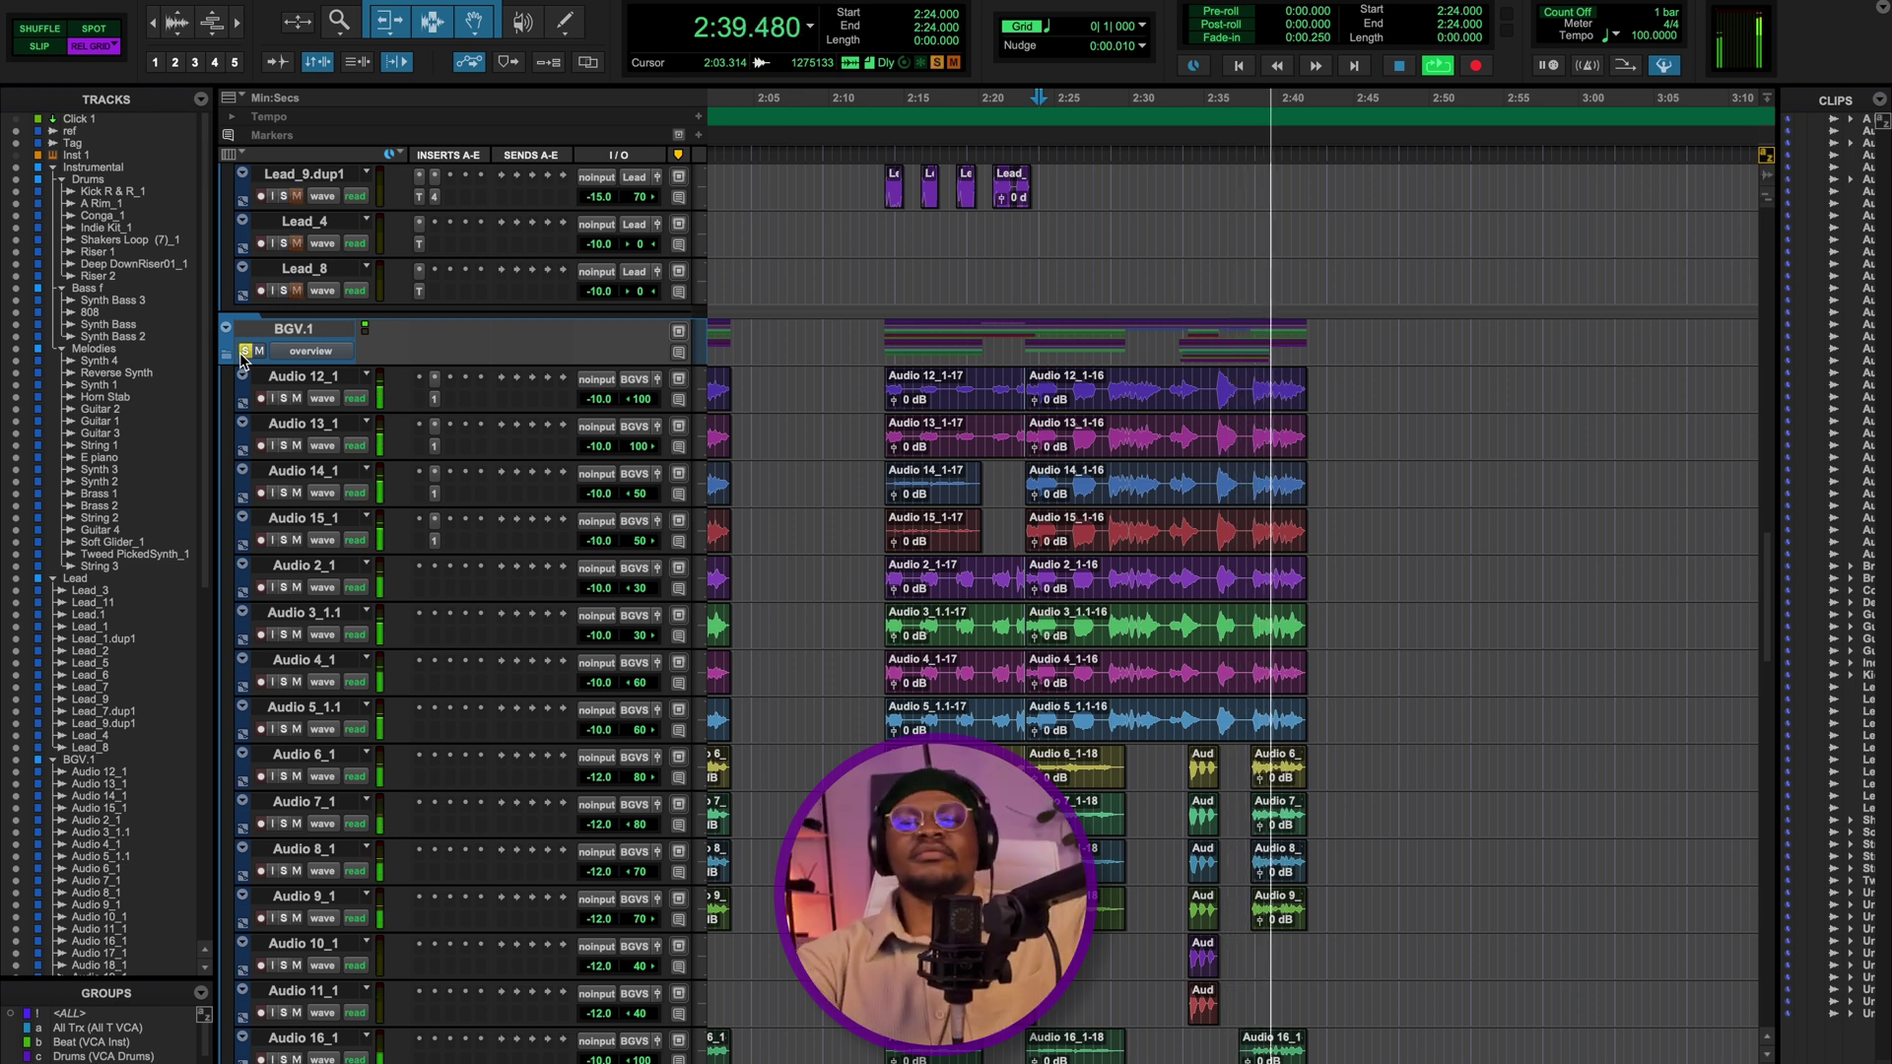
pyautogui.press('space')
pyautogui.press('super+equal')
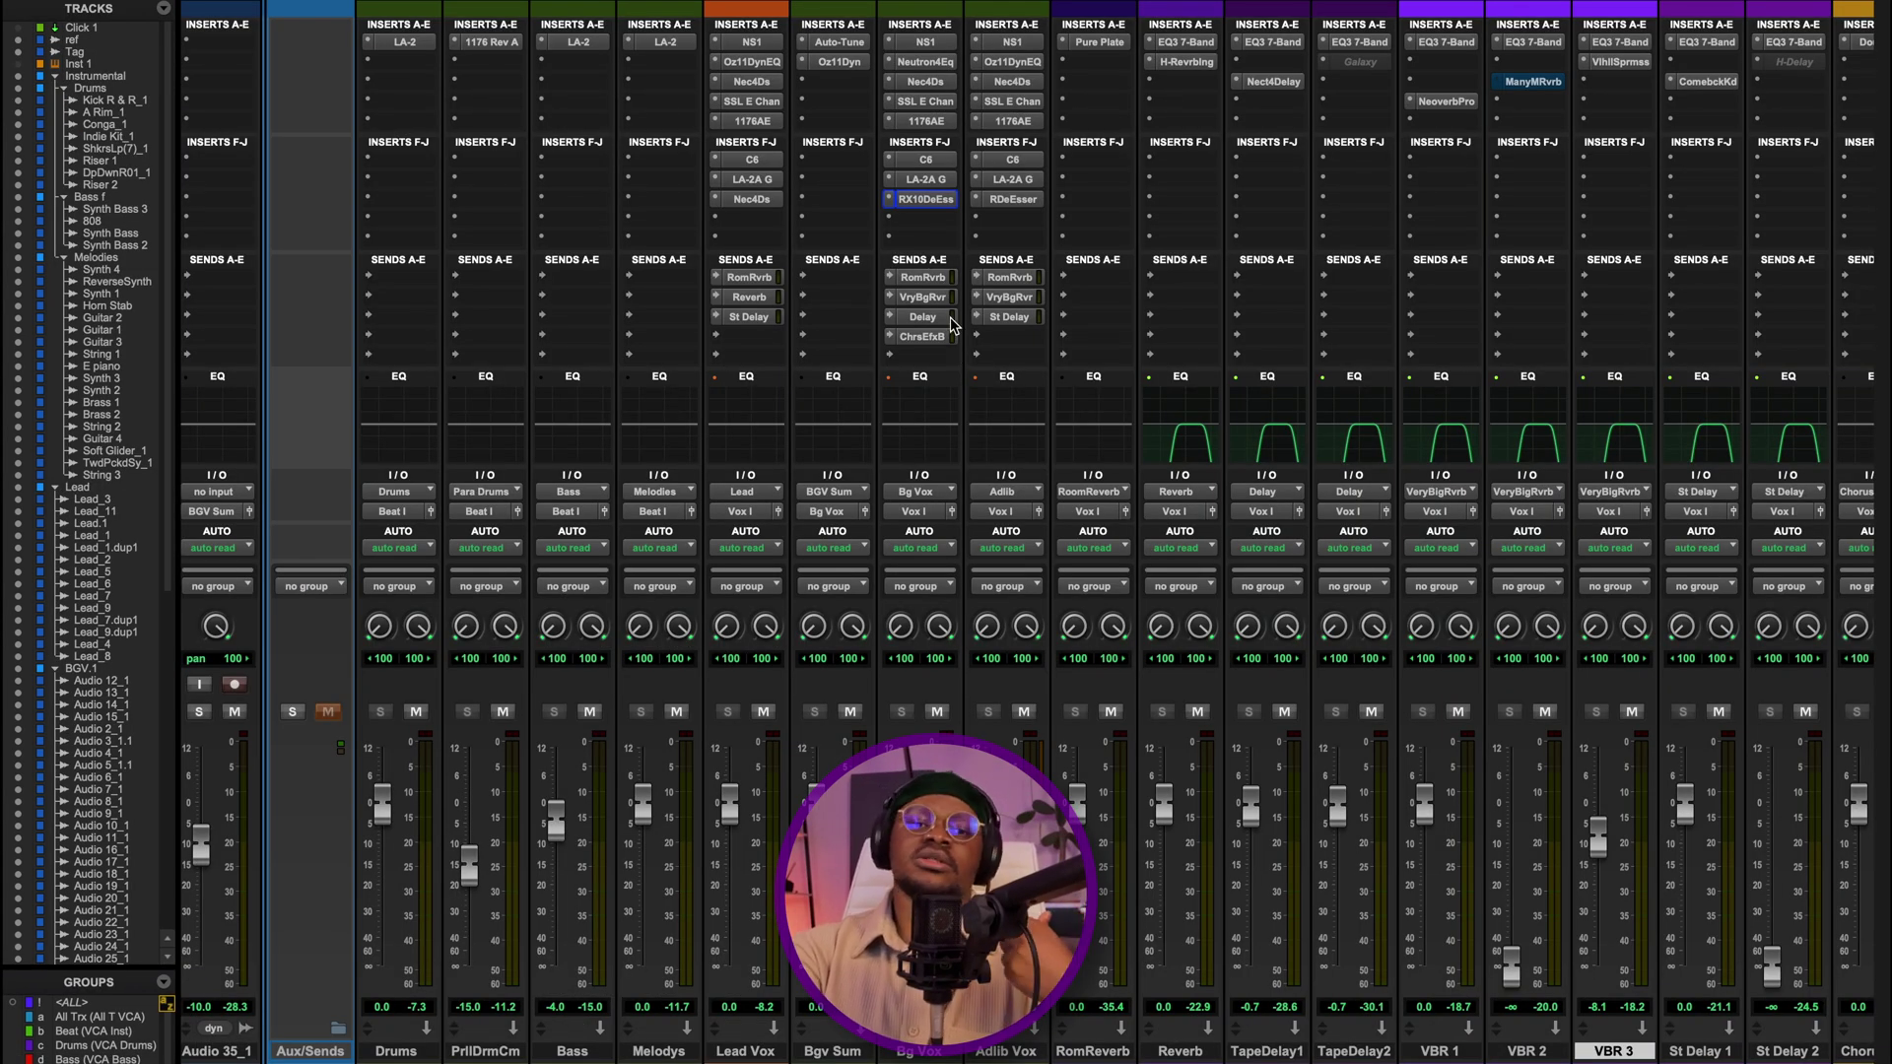
# - Inspect the Room Reverb send on Bg Vox and the Pure Plate settings on RomReverb, closing each window
pyautogui.click(926, 274)
pyautogui.click(927, 274)
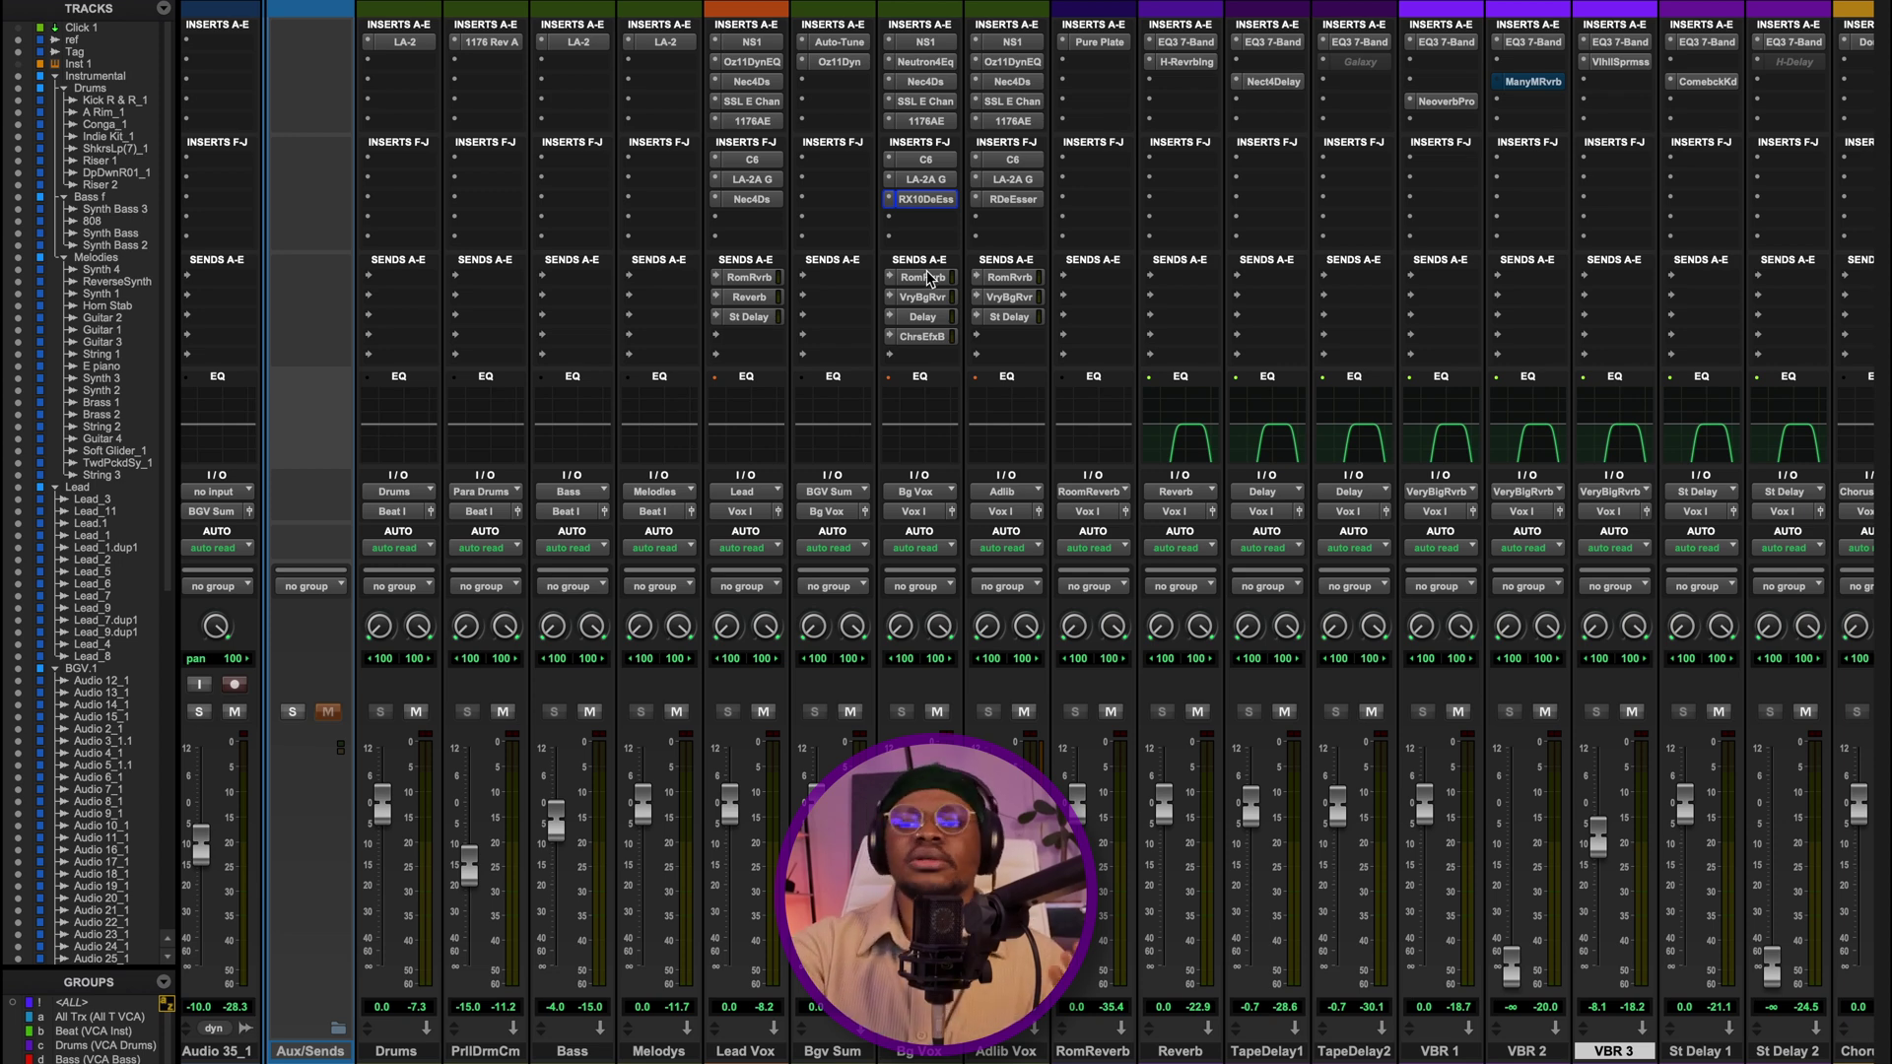
pyautogui.click(924, 277)
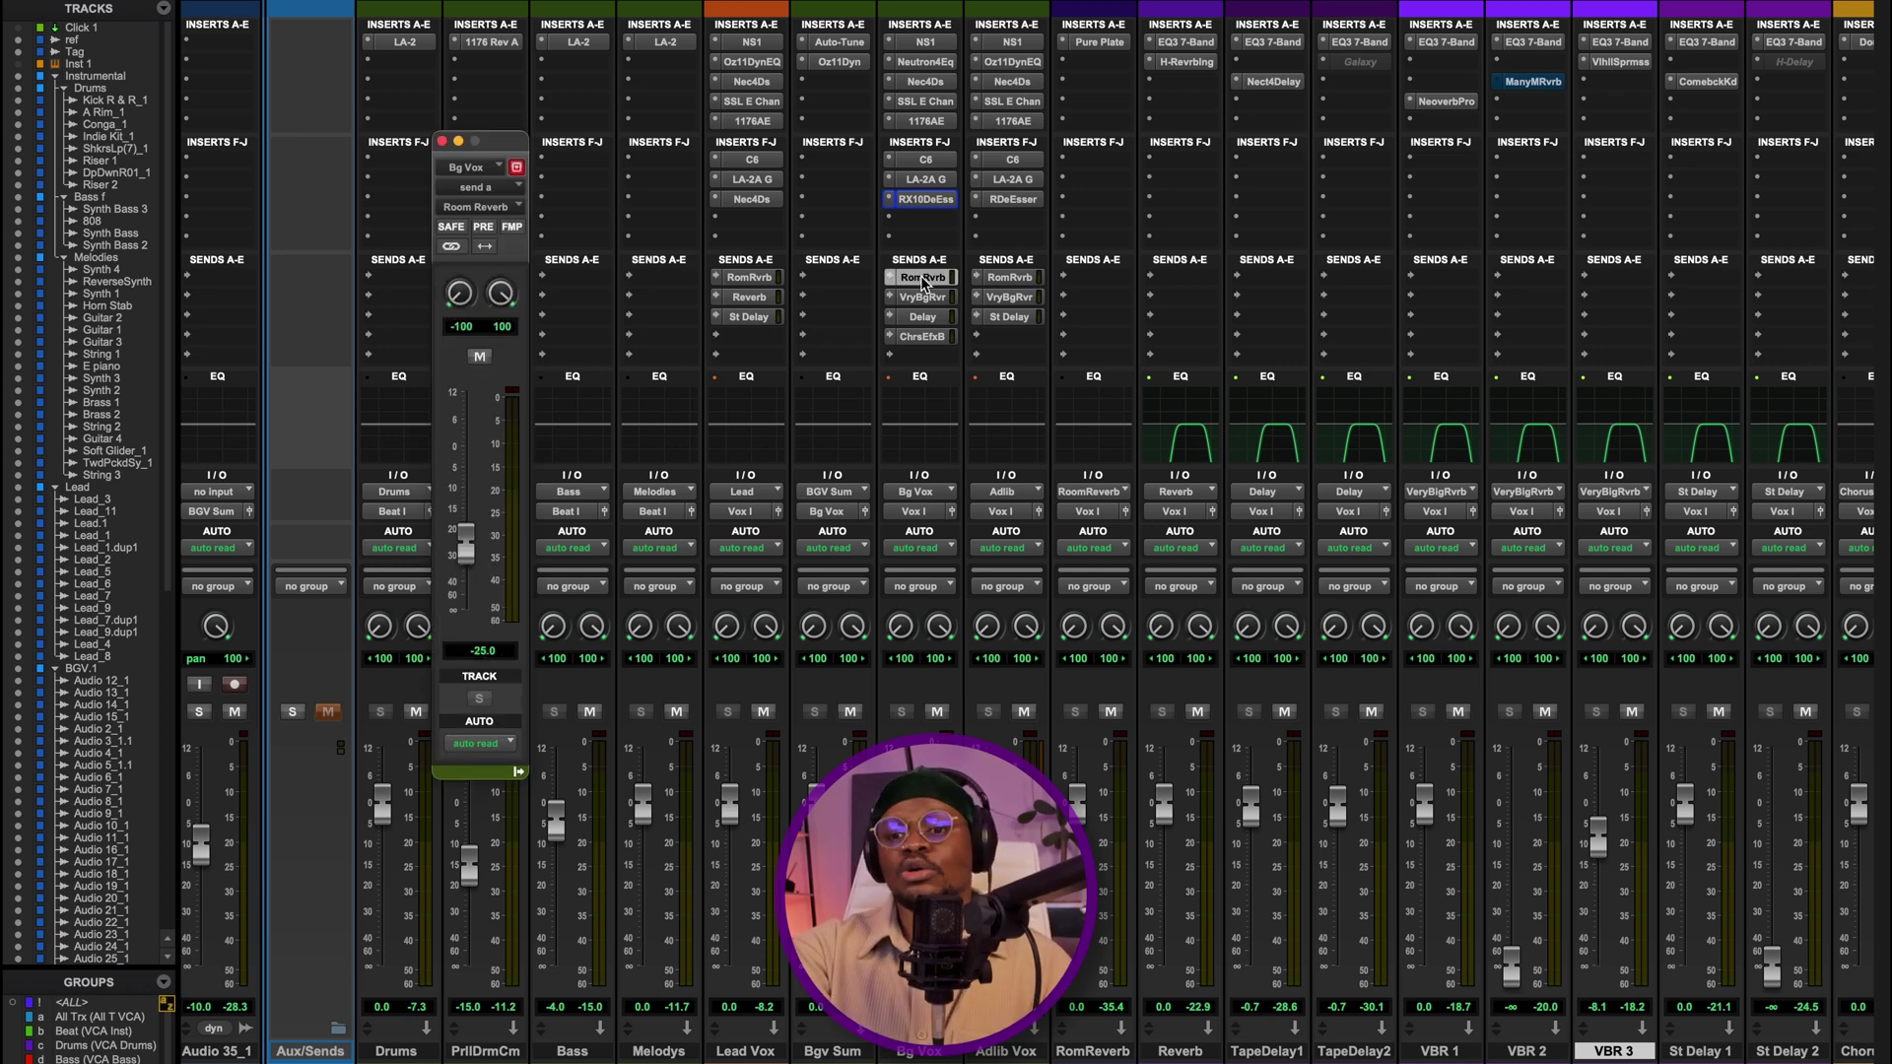
pyautogui.click(442, 142)
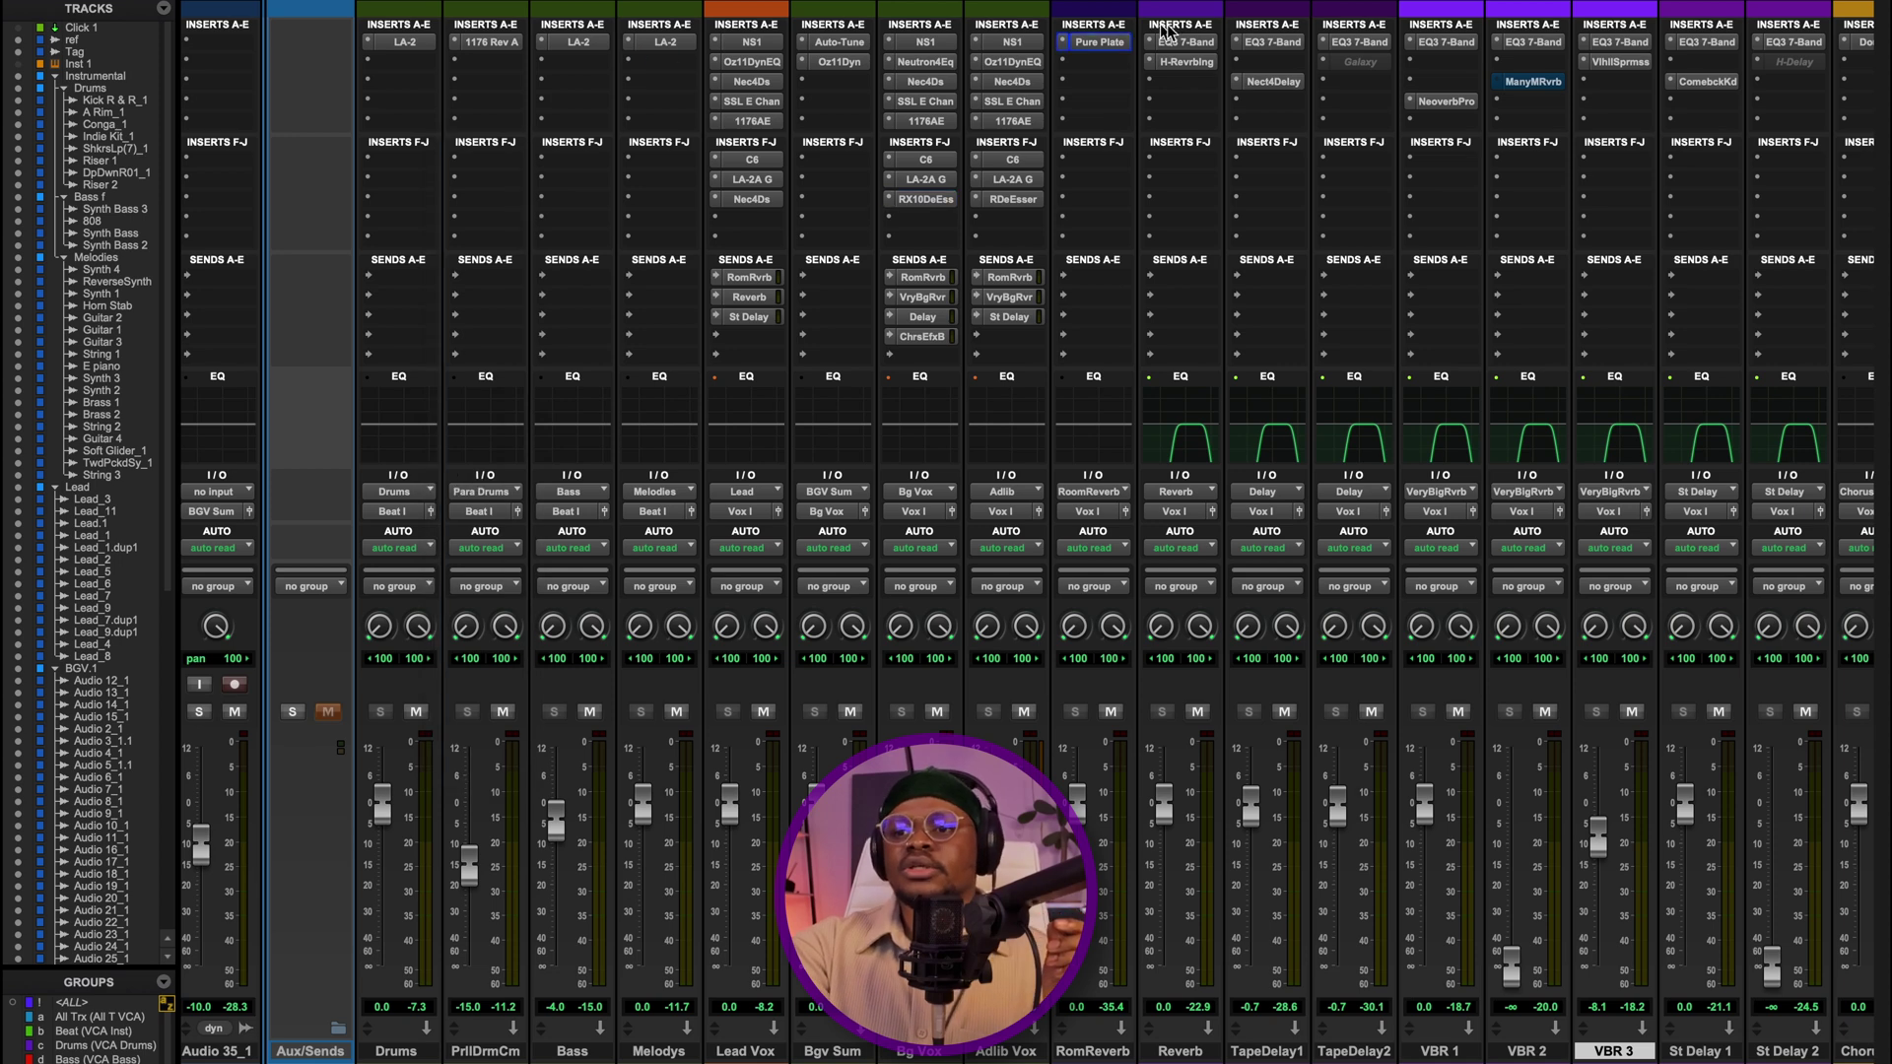
pyautogui.click(1100, 41)
pyautogui.moveTo(862, 56); pyautogui.dragTo(819, 21)
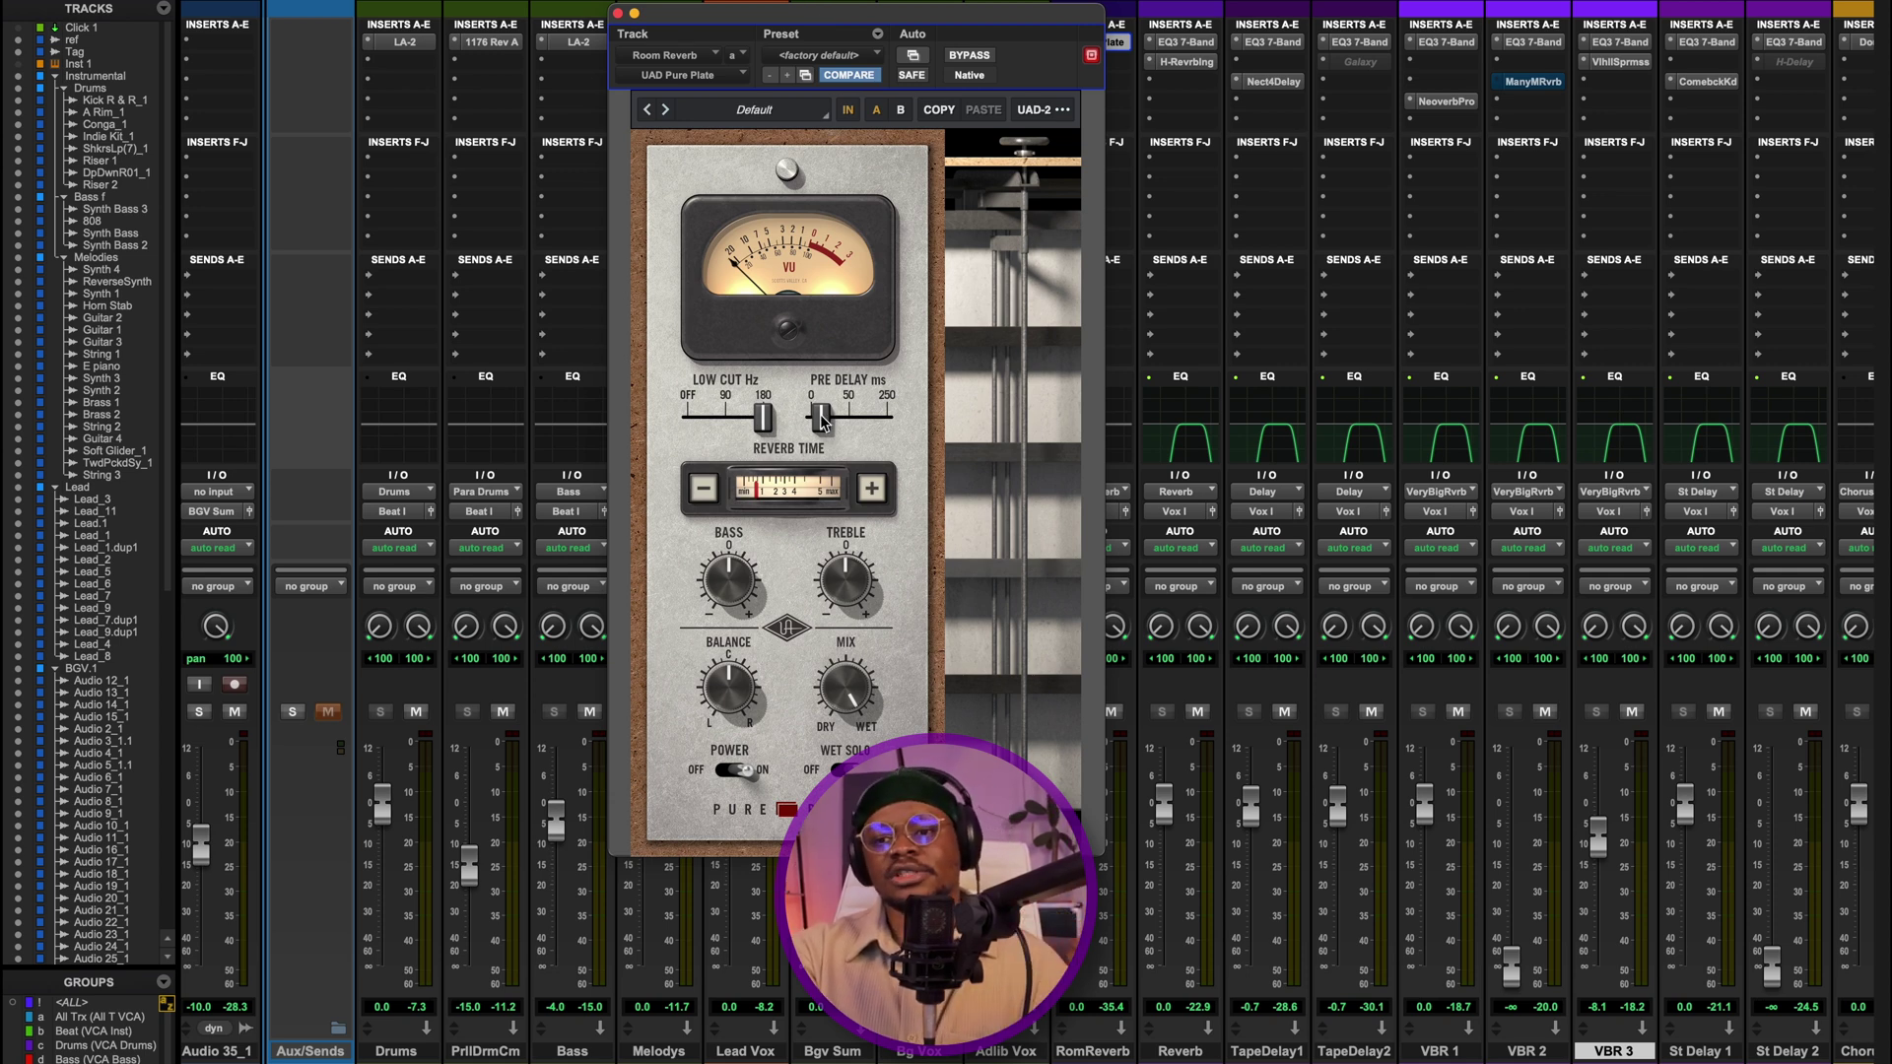
pyautogui.click(618, 13)
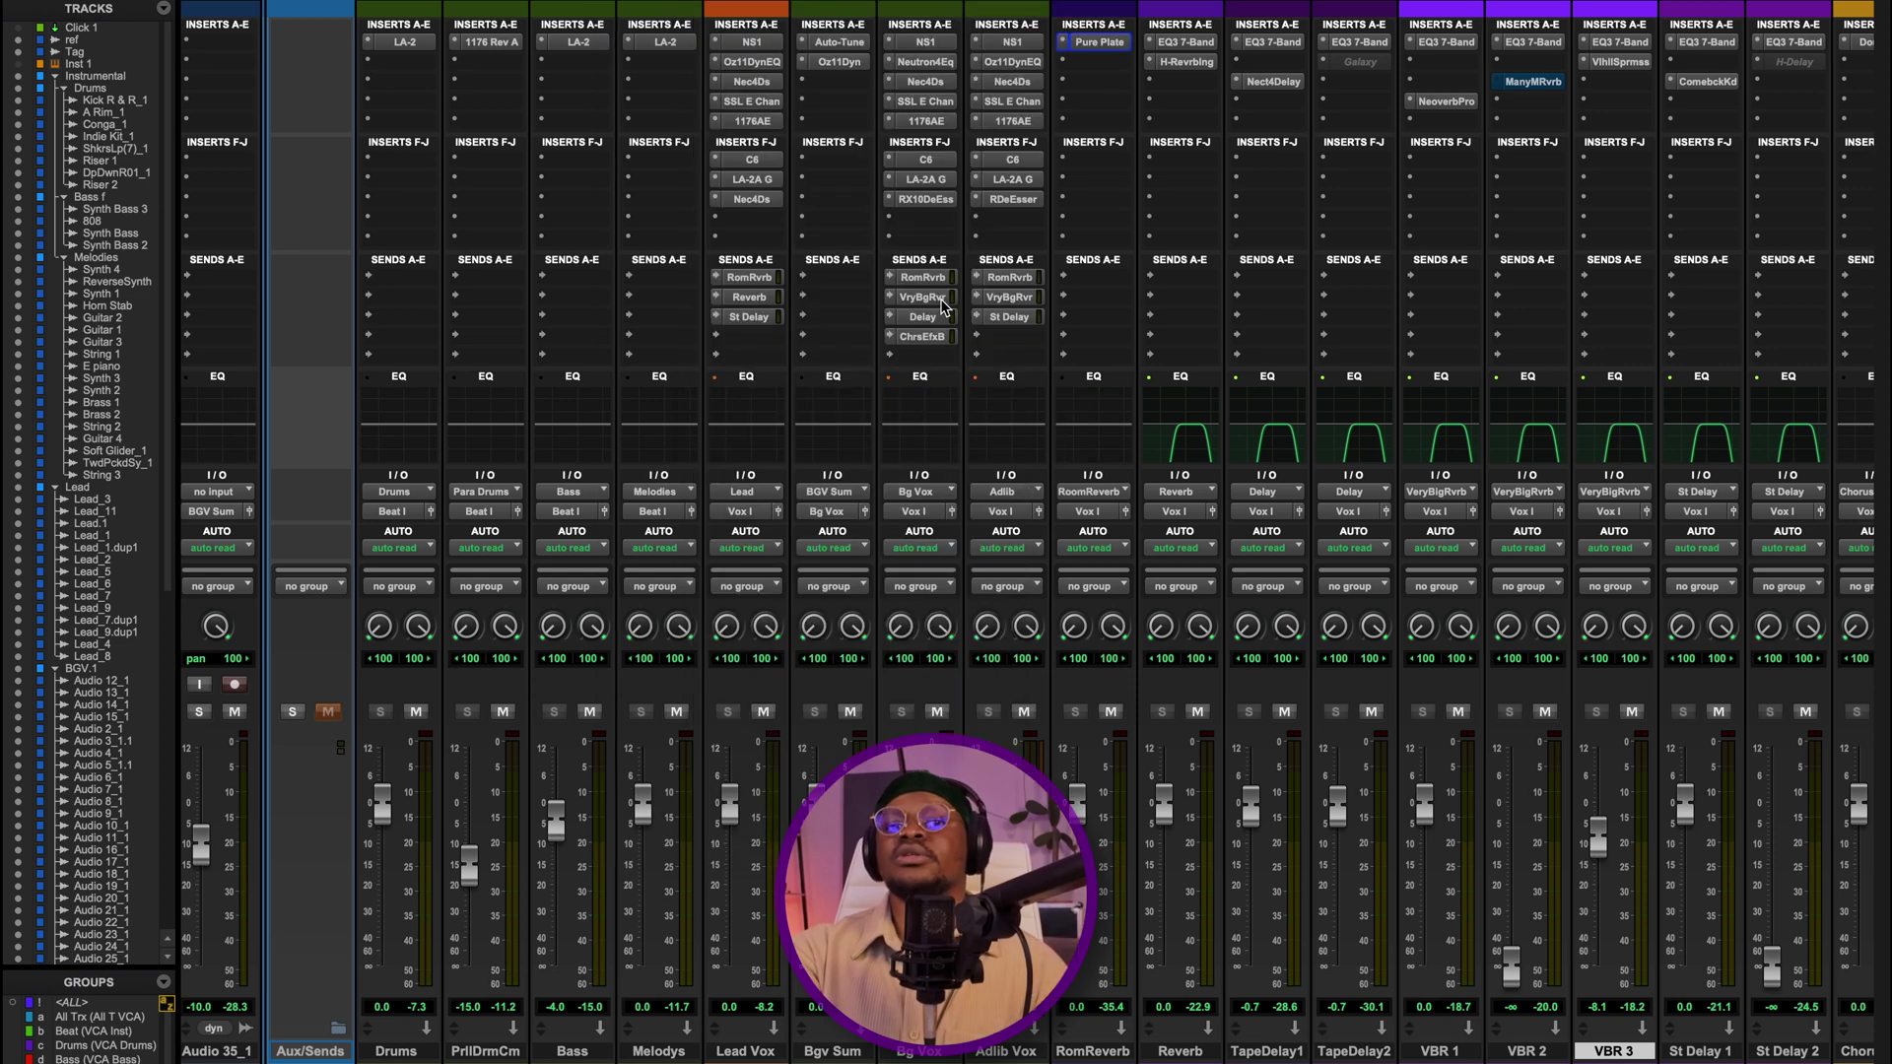
# - Open the Very Big Reverb send on Bg Vox, inspect Neoverb Pro on VBR 1, and close the plug-in
pyautogui.click(923, 297)
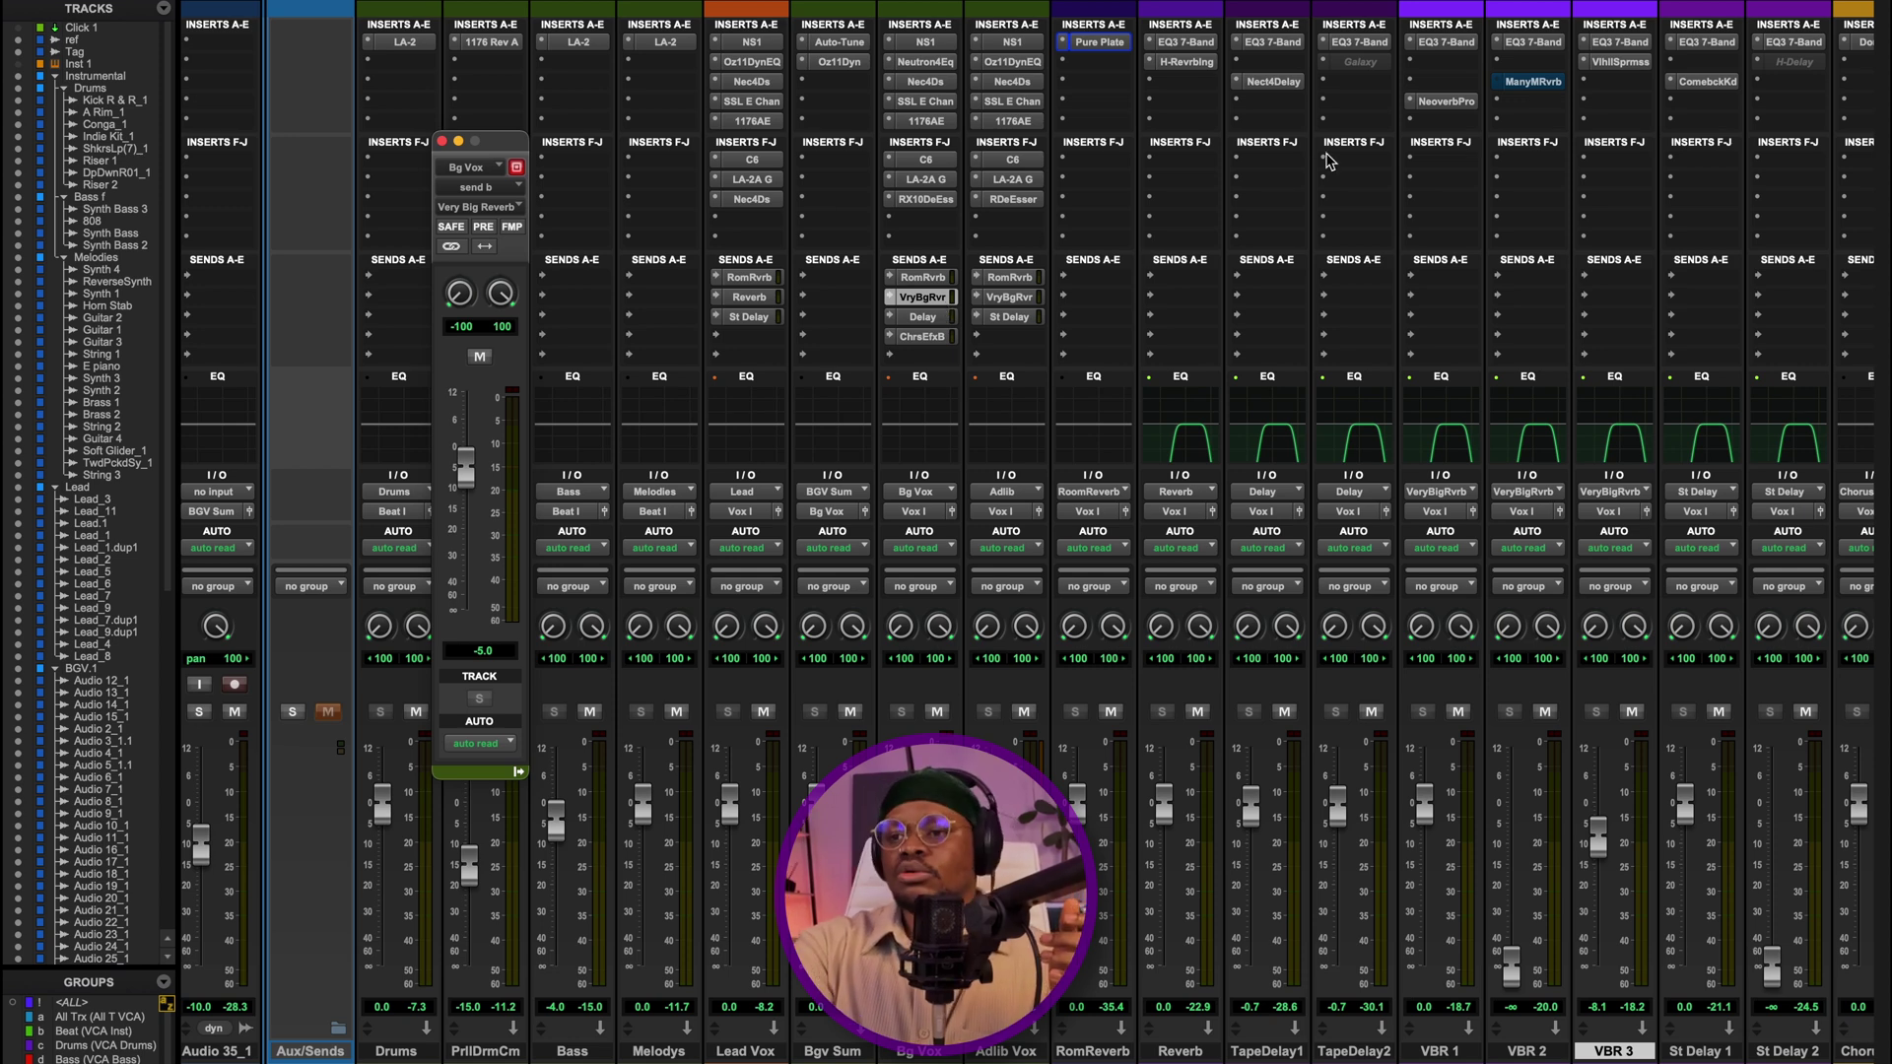
pyautogui.hscroll(2, 1155, 240)
pyautogui.click(1401, 100)
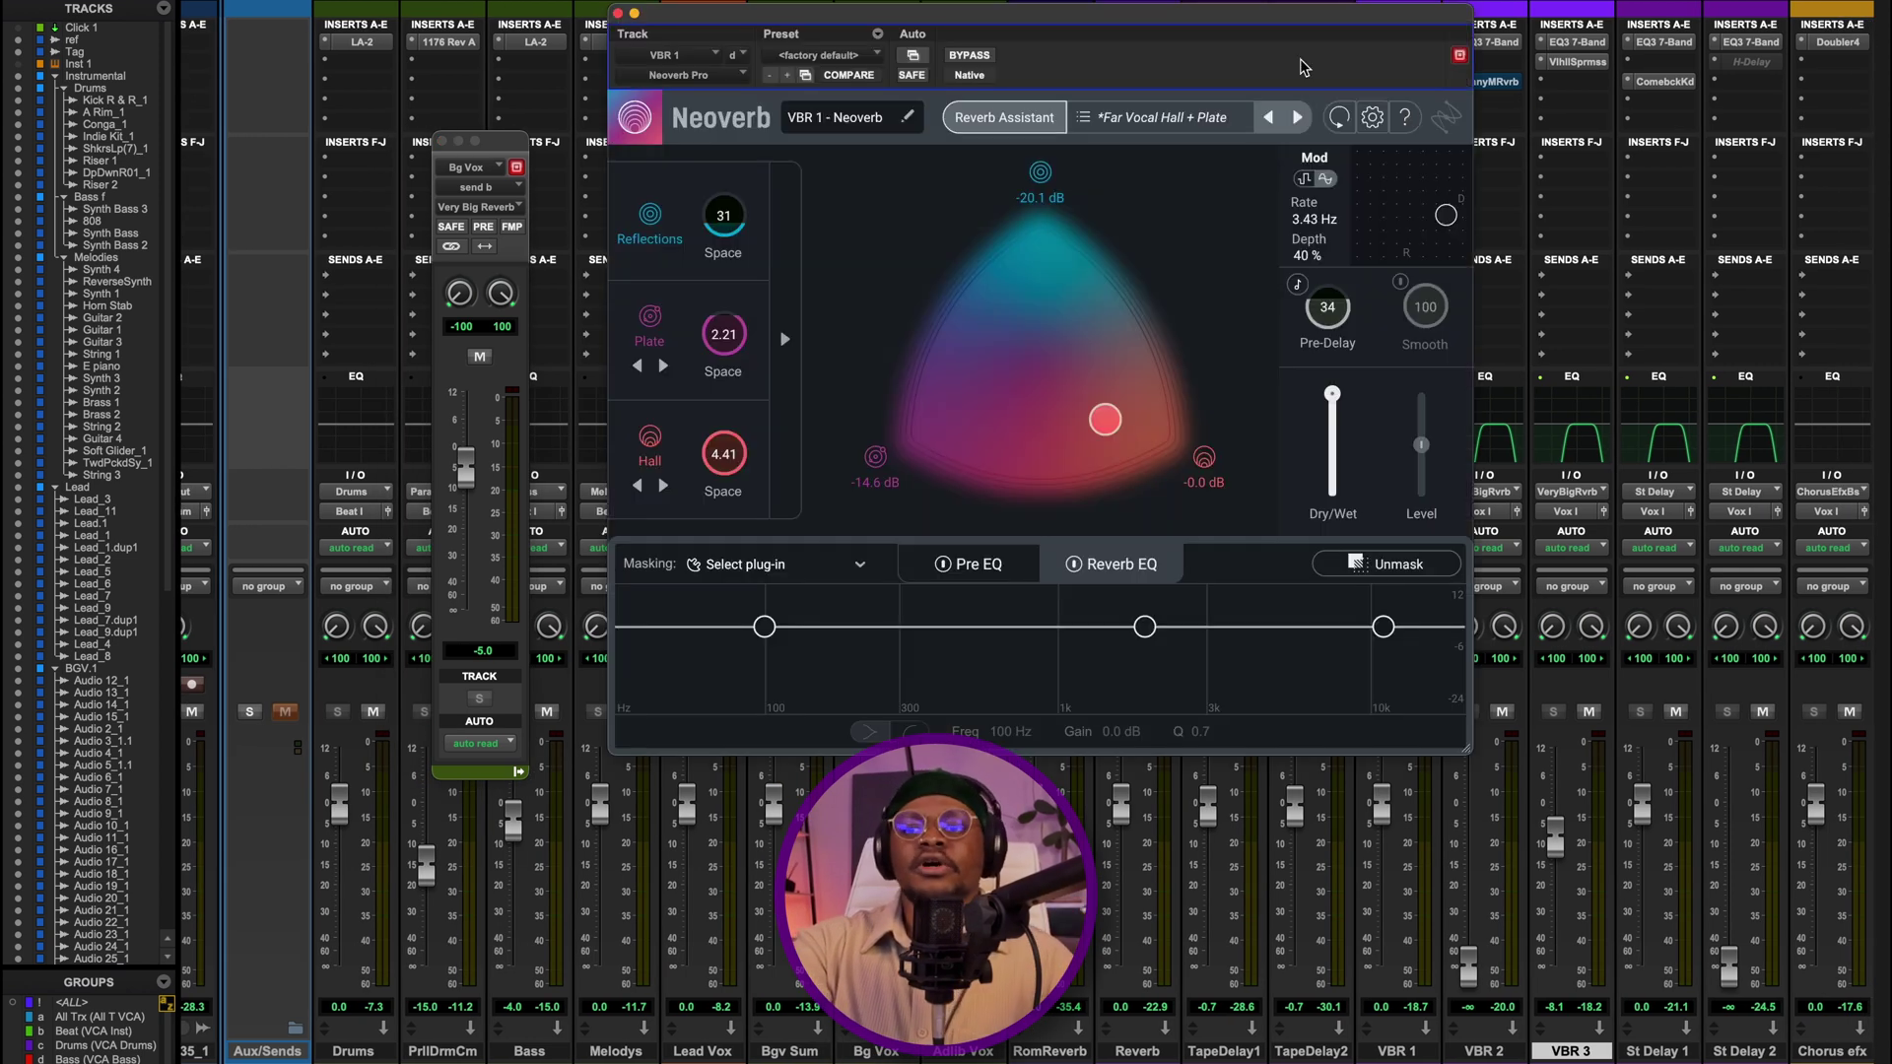
pyautogui.moveTo(935, 15); pyautogui.dragTo(873, 54)
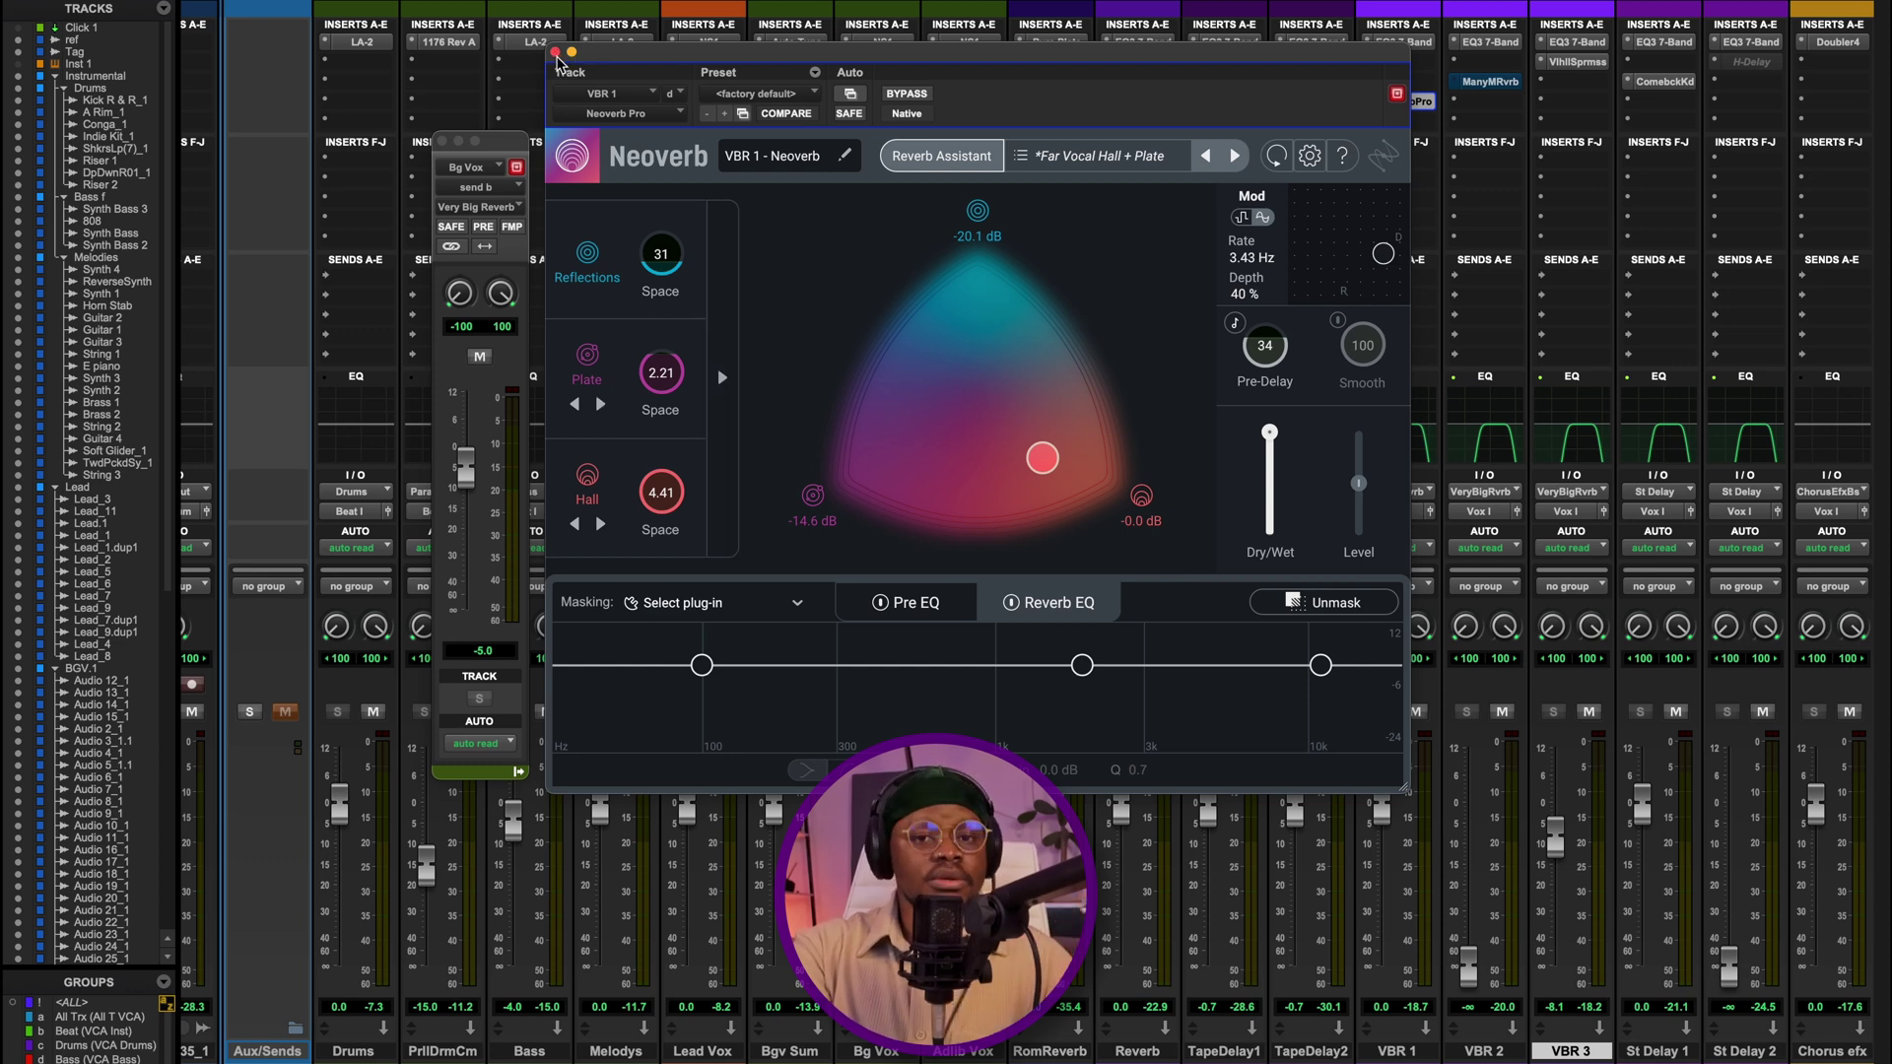
pyautogui.click(556, 52)
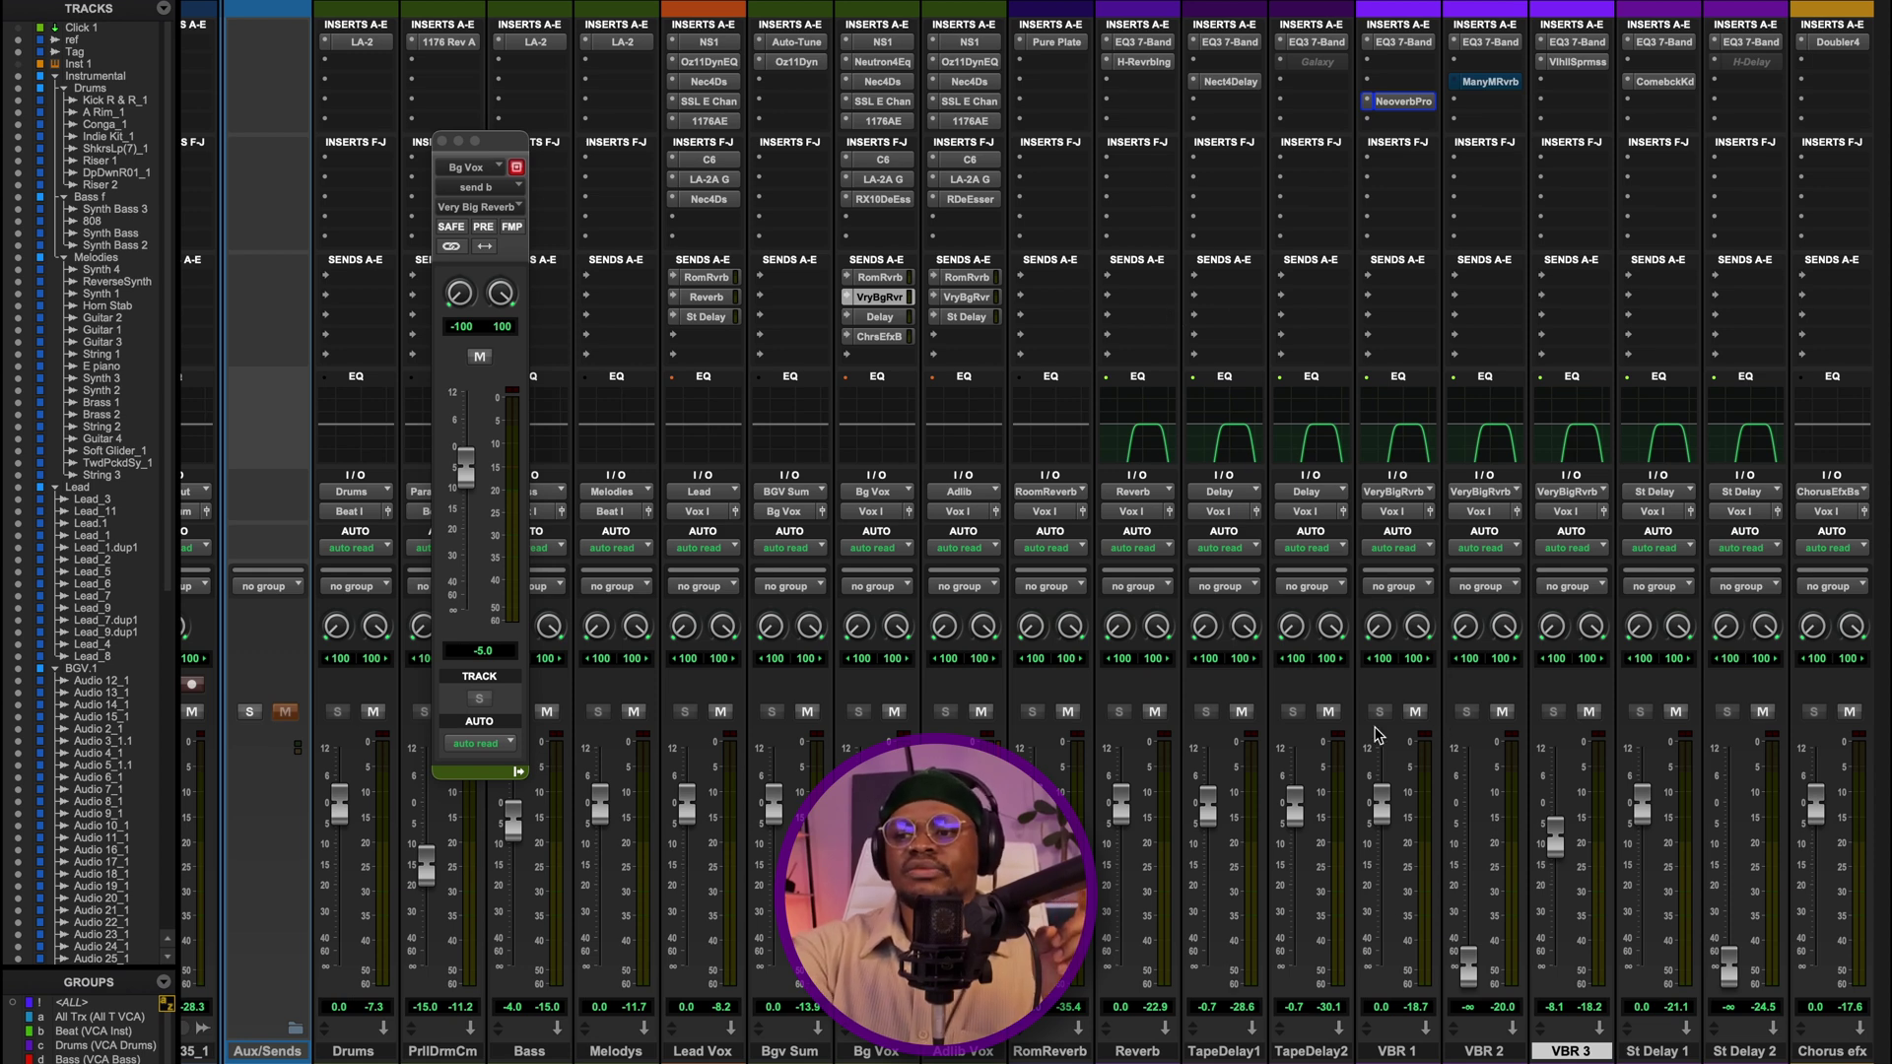
# - Inspect Manny Marroquin Reverb on VBR 2 and Valhalla Supermassive on VBR 3, closing both plug-ins
pyautogui.click(1401, 102)
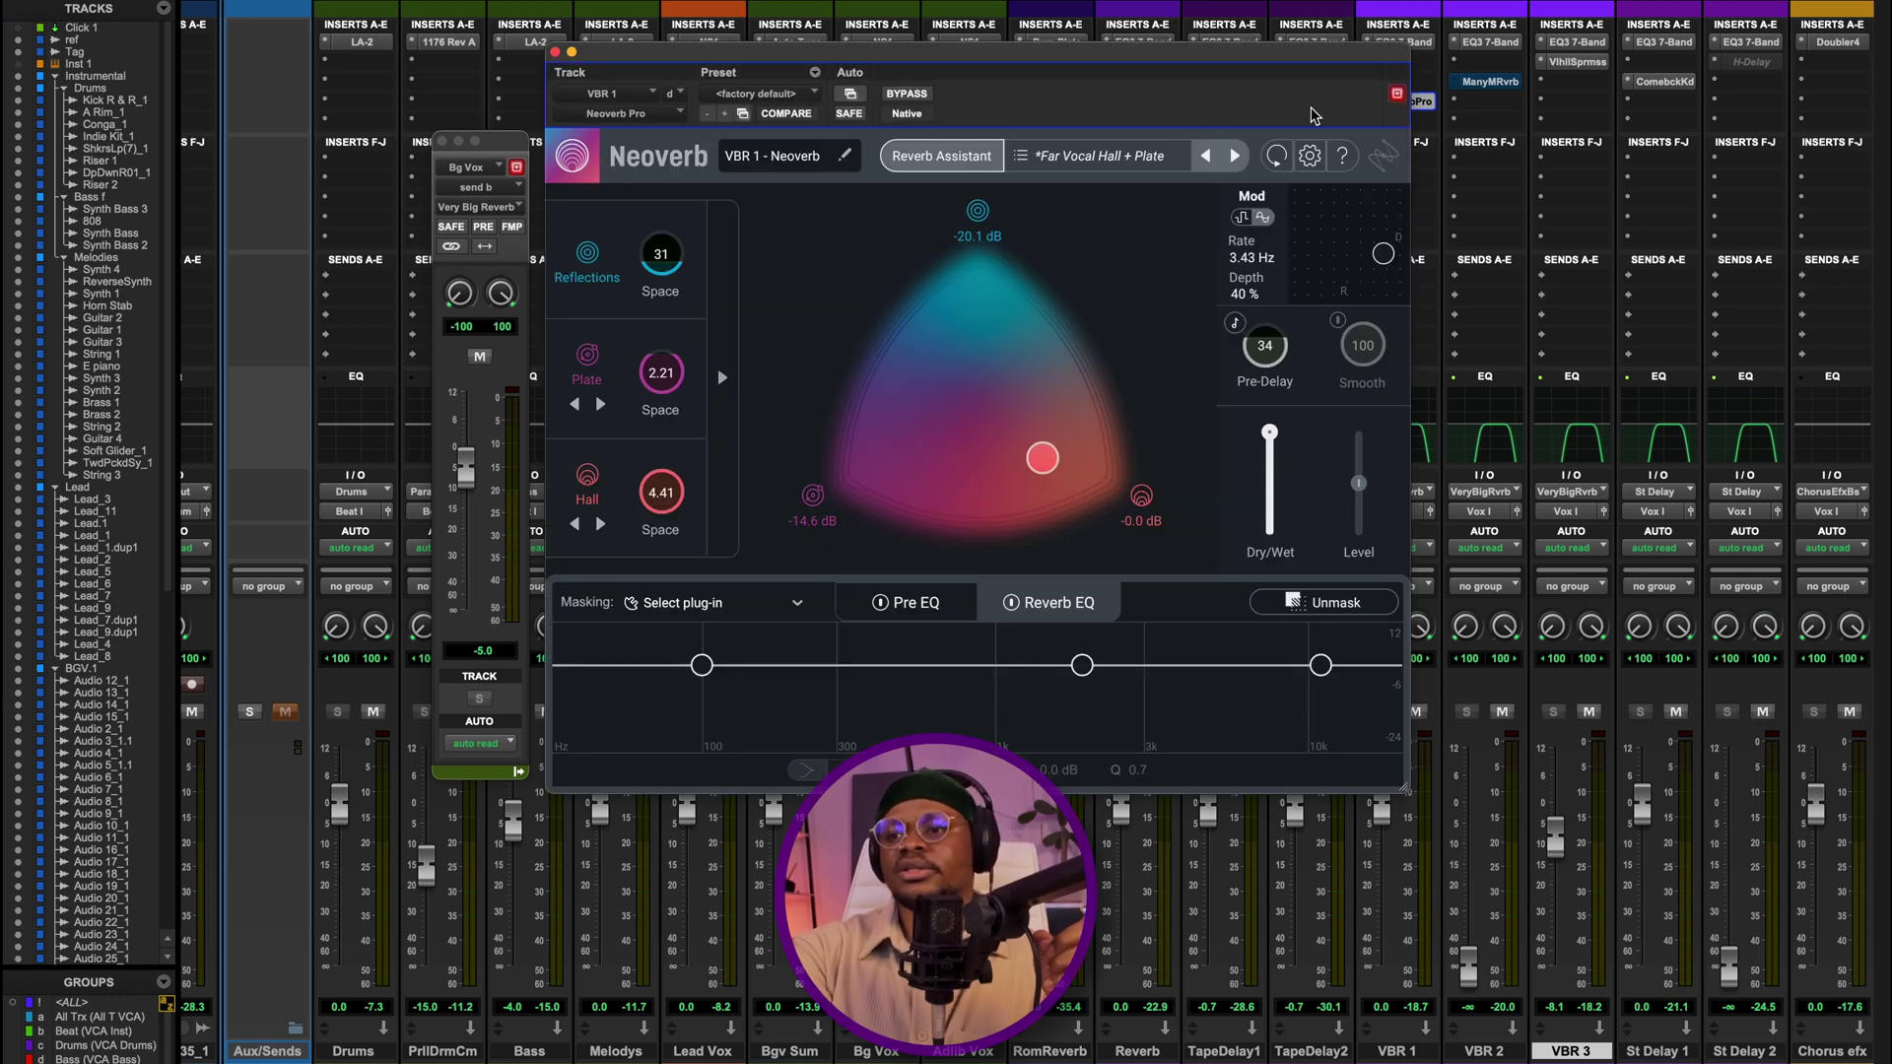
pyautogui.click(1492, 83)
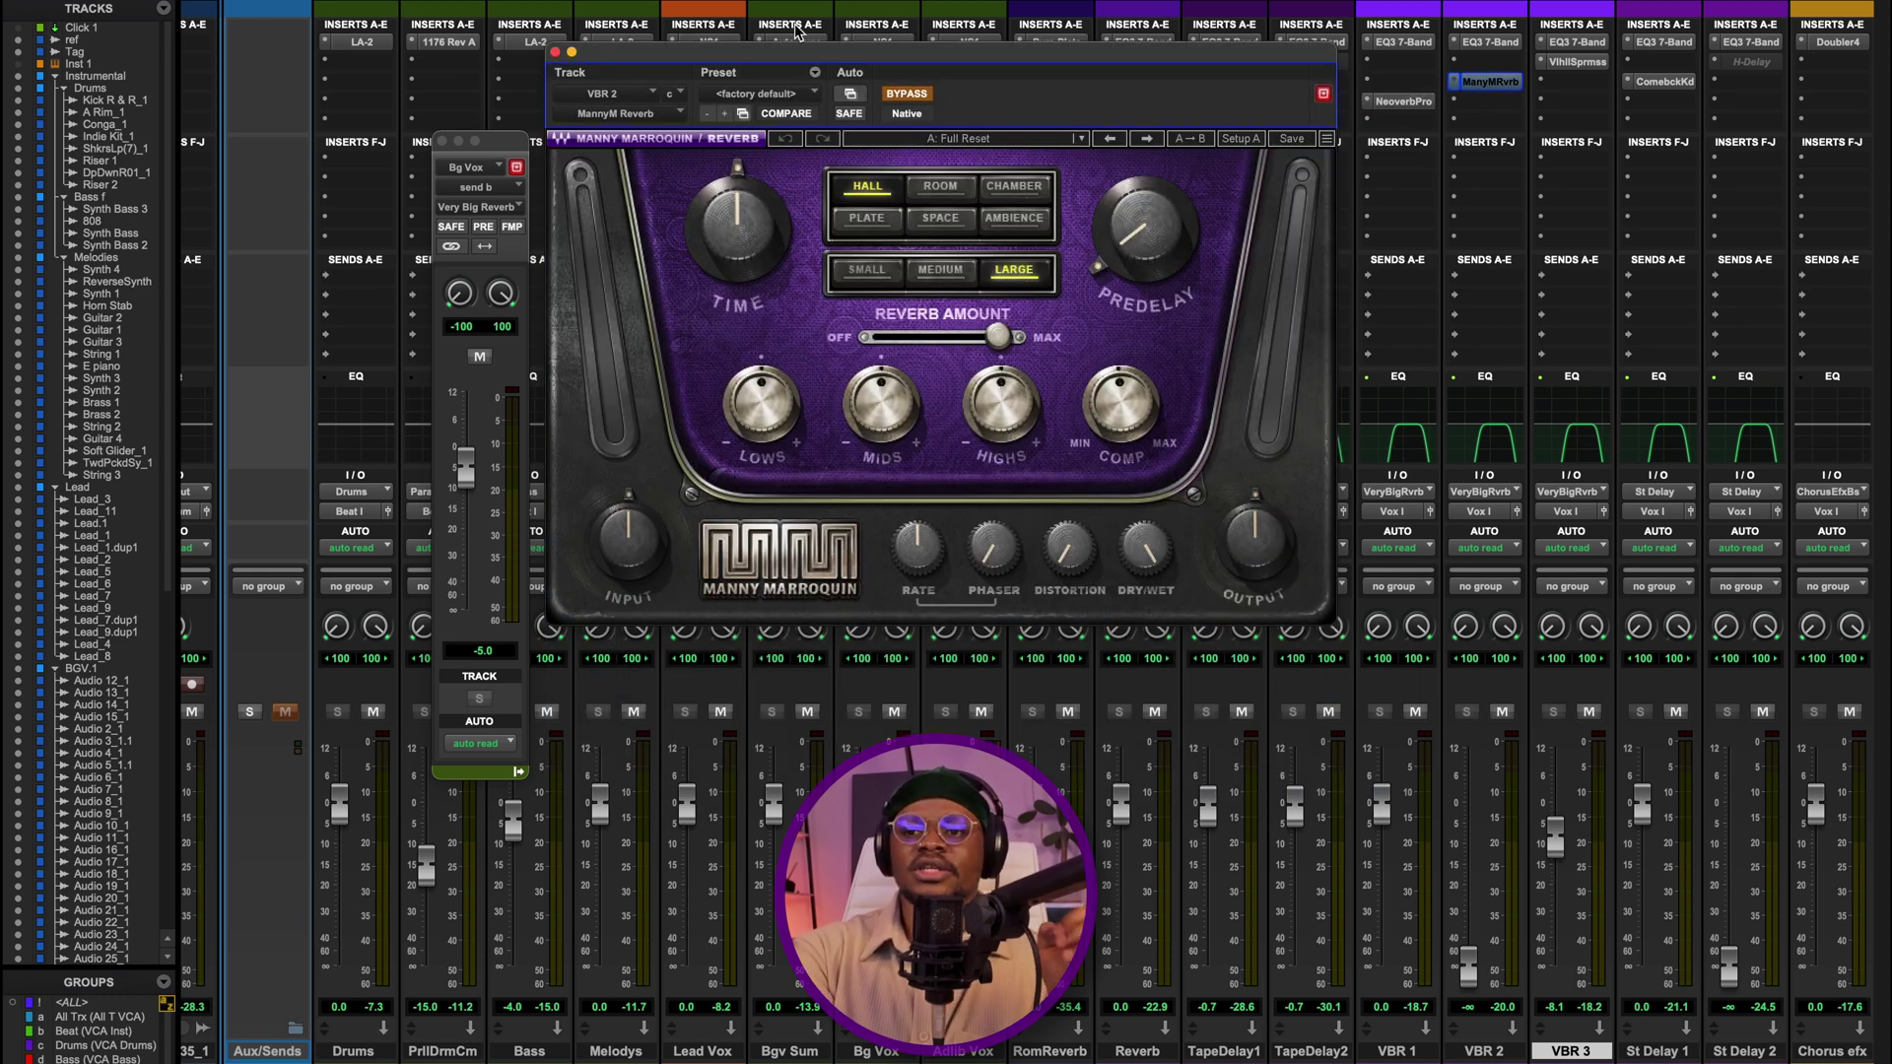
pyautogui.click(555, 52)
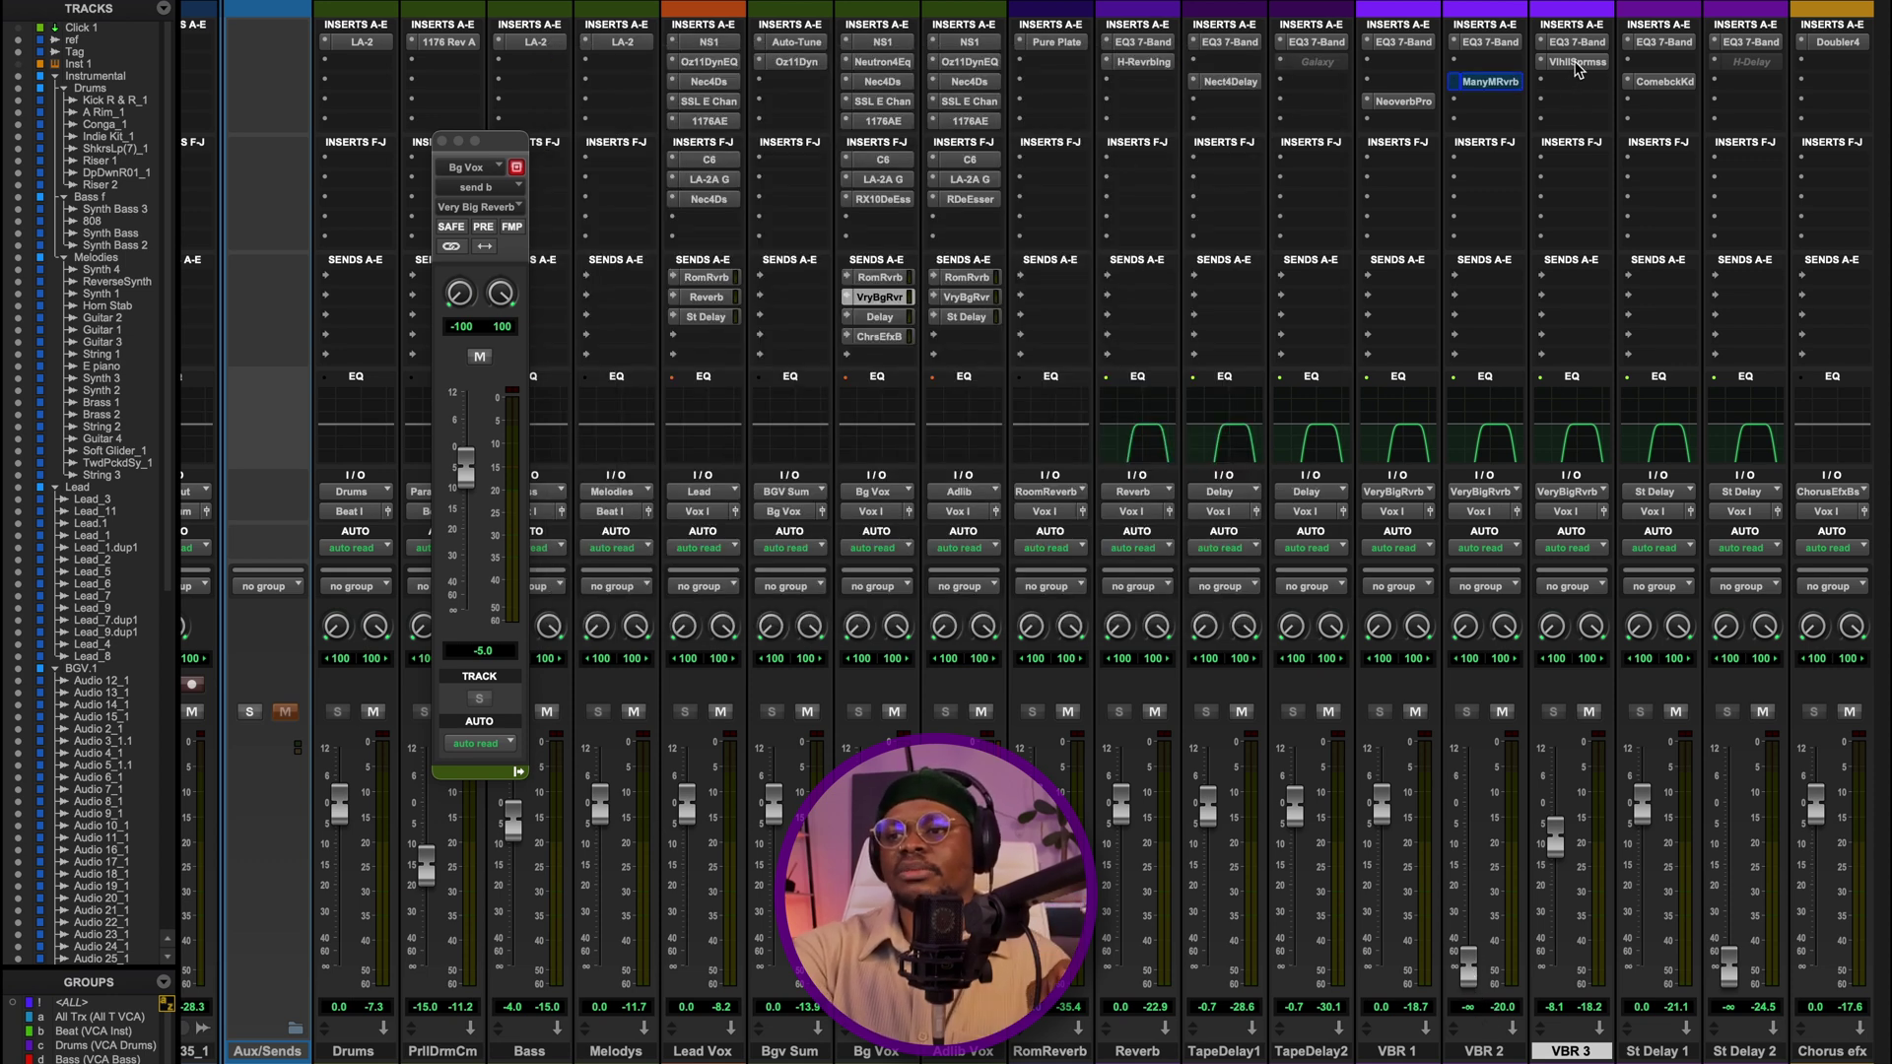
pyautogui.click(1575, 62)
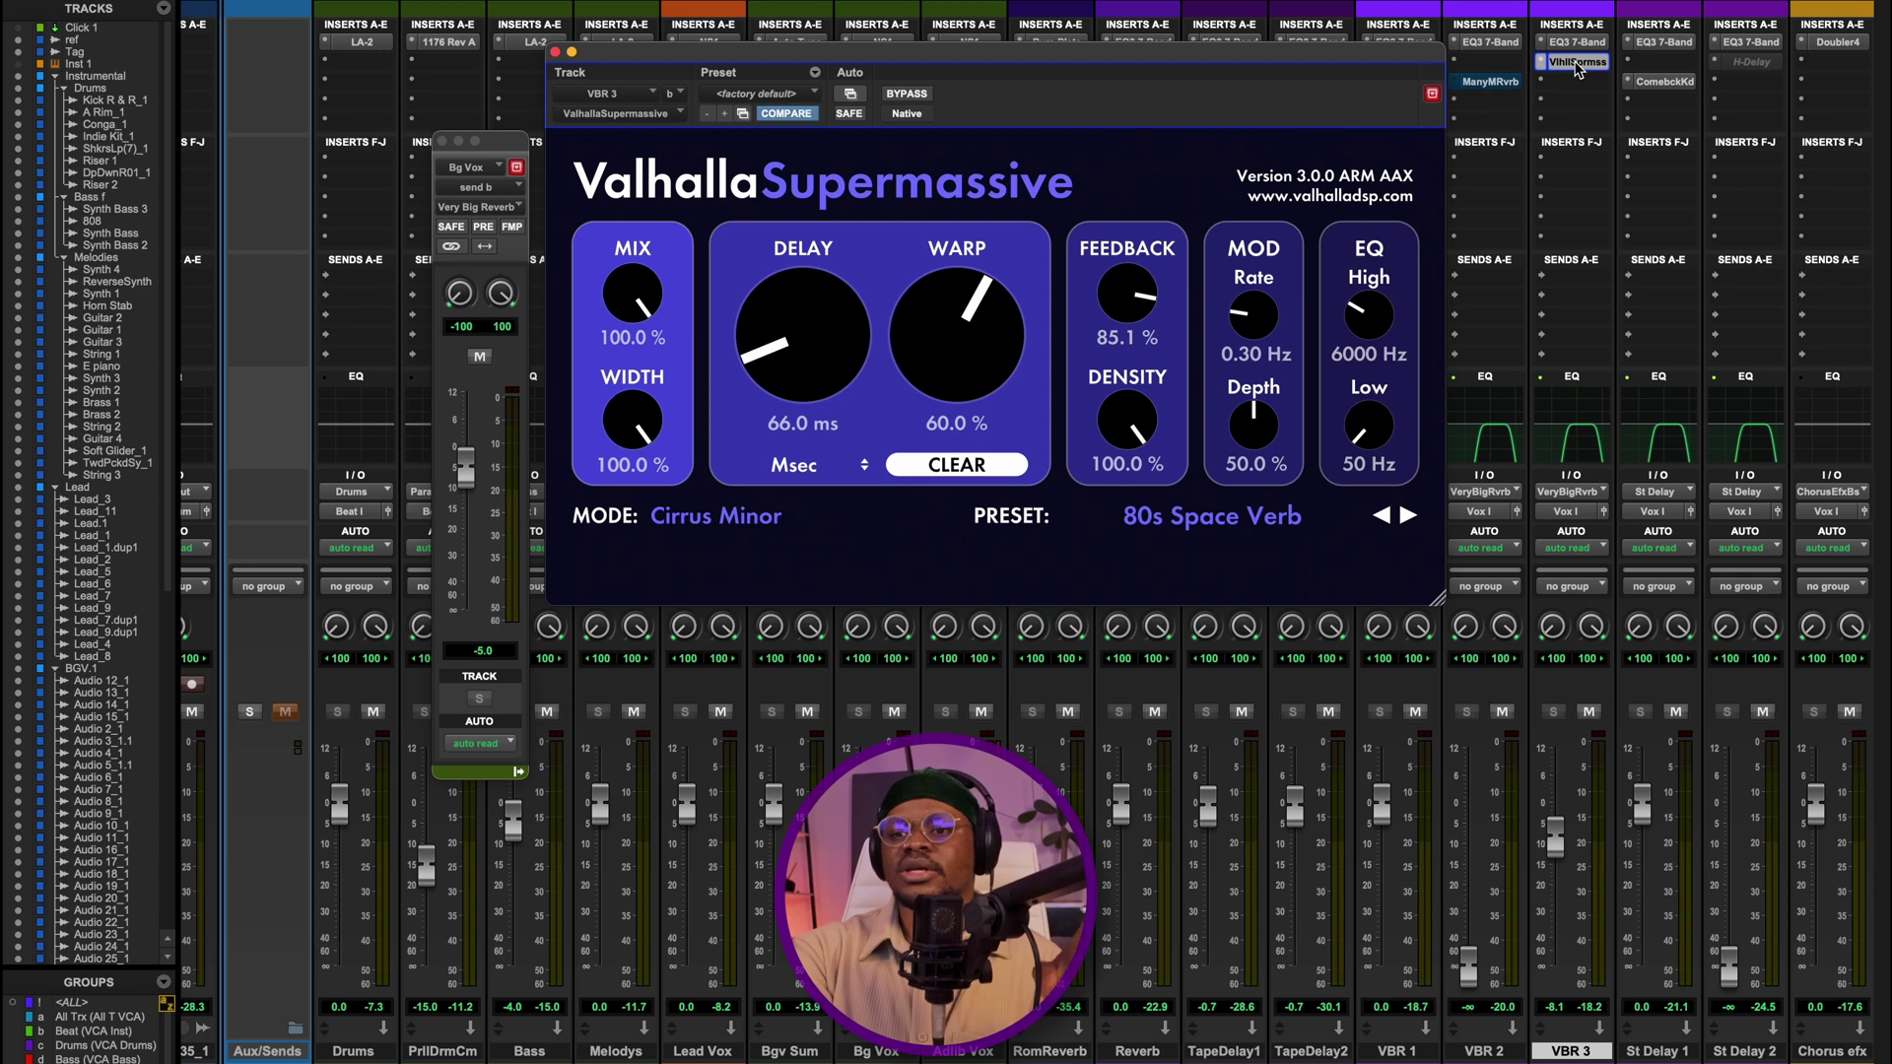
pyautogui.click(555, 52)
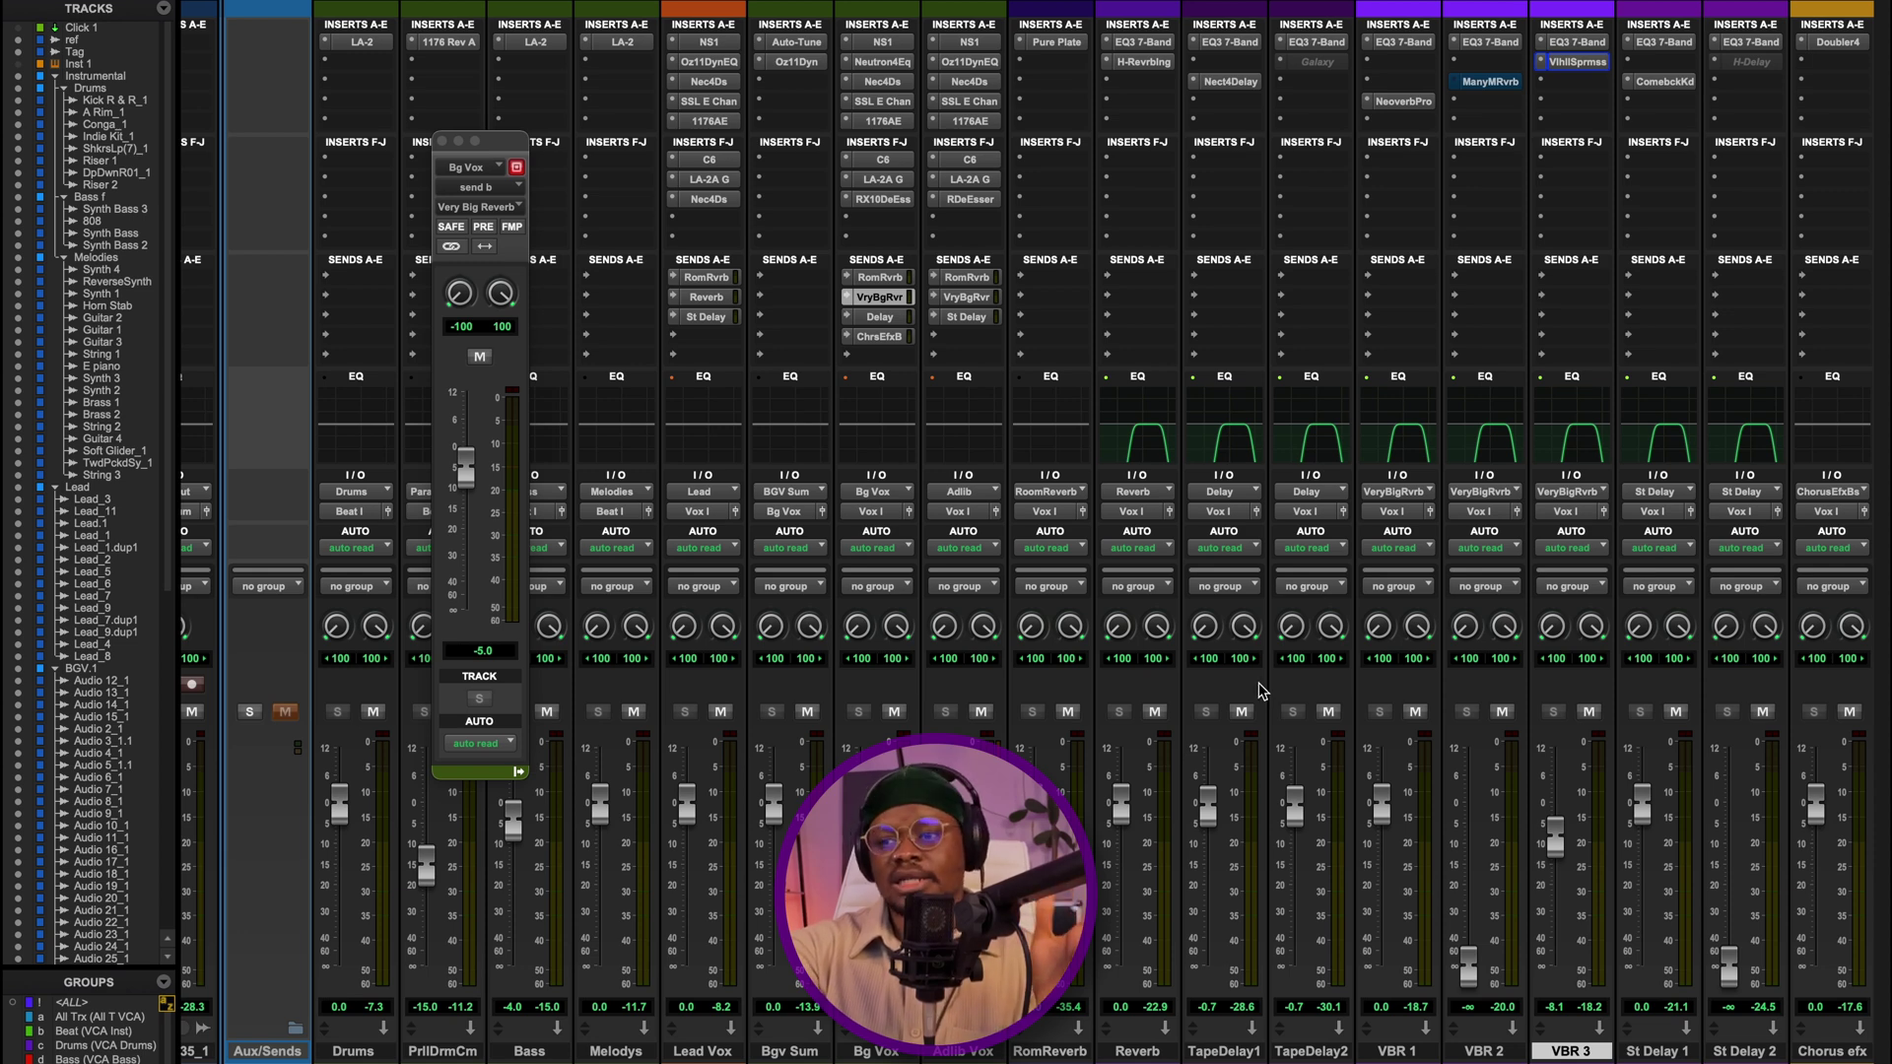
# - Review the three VBR reverb returns alongside the Very Big Reverb send on Bg Vox, and close the send window
pyautogui.hscroll(1, 1391, 739)
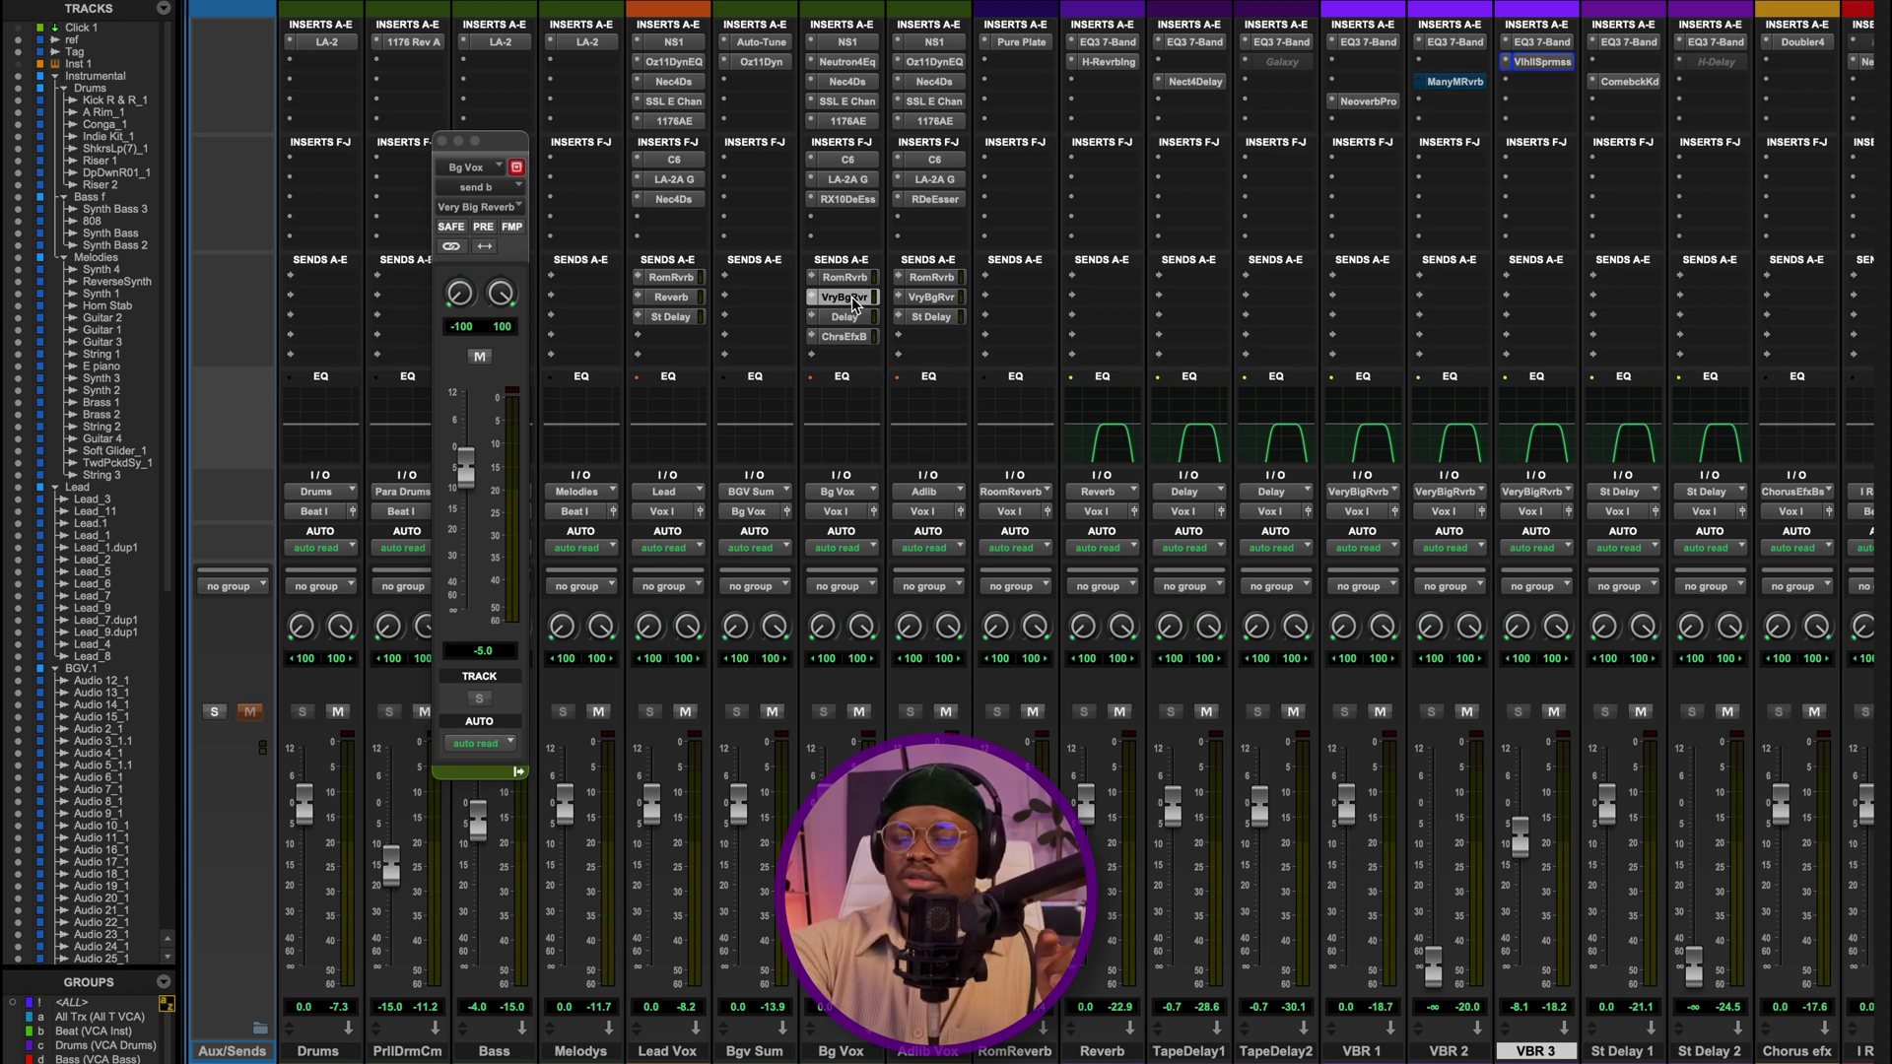
pyautogui.hscroll(4, 856, 303)
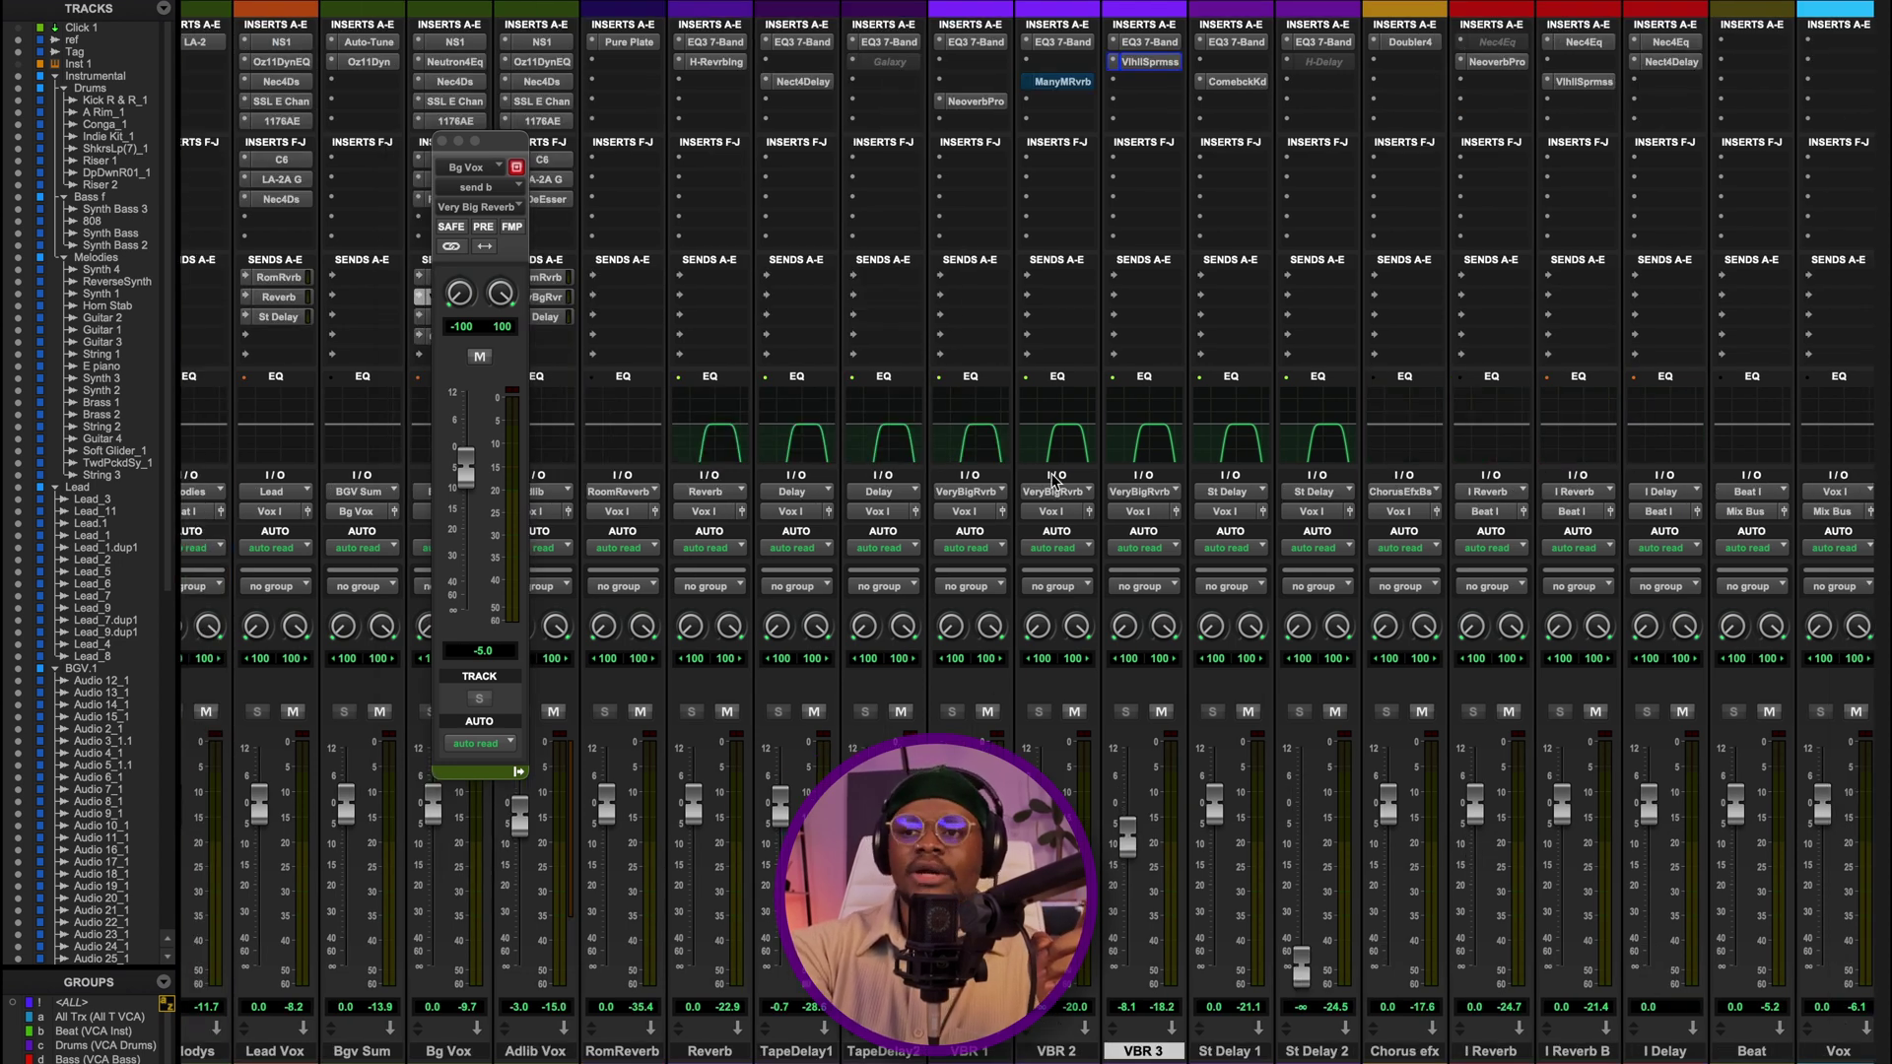
pyautogui.moveTo(503, 140); pyautogui.dragTo(682, 143)
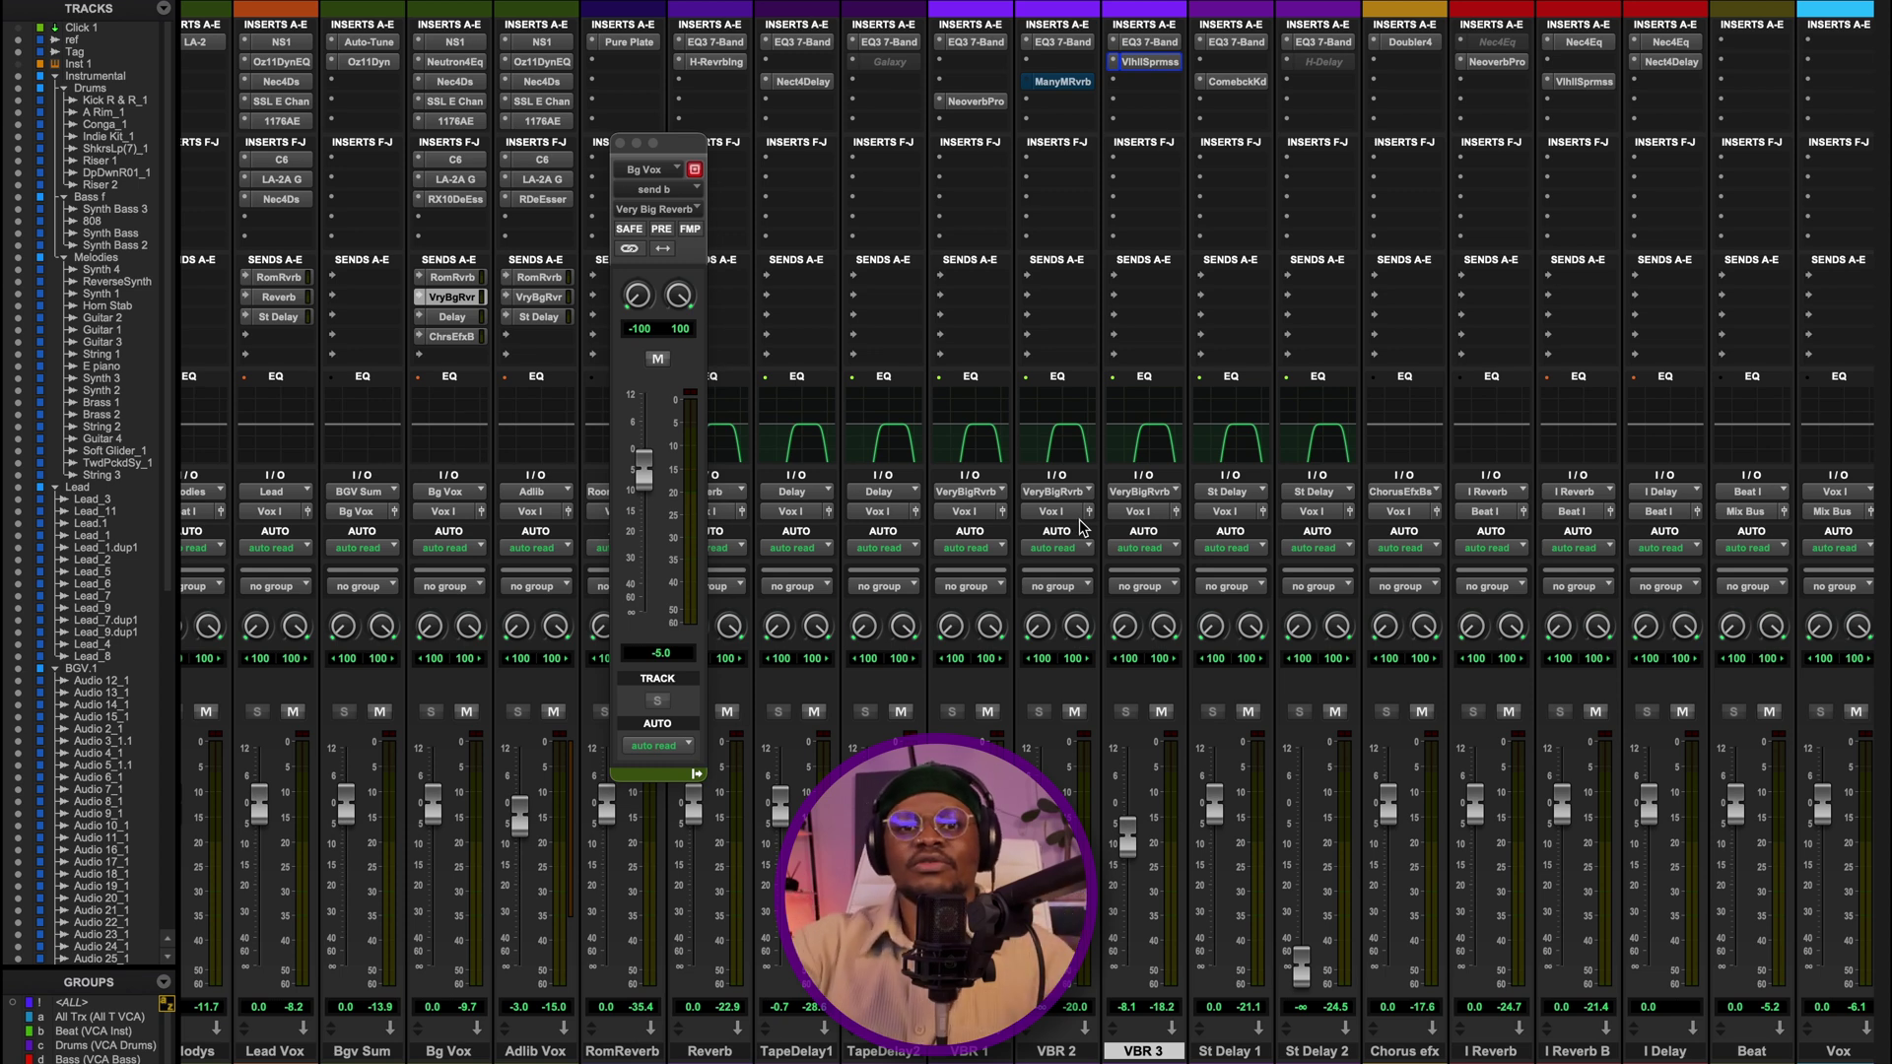
pyautogui.click(620, 144)
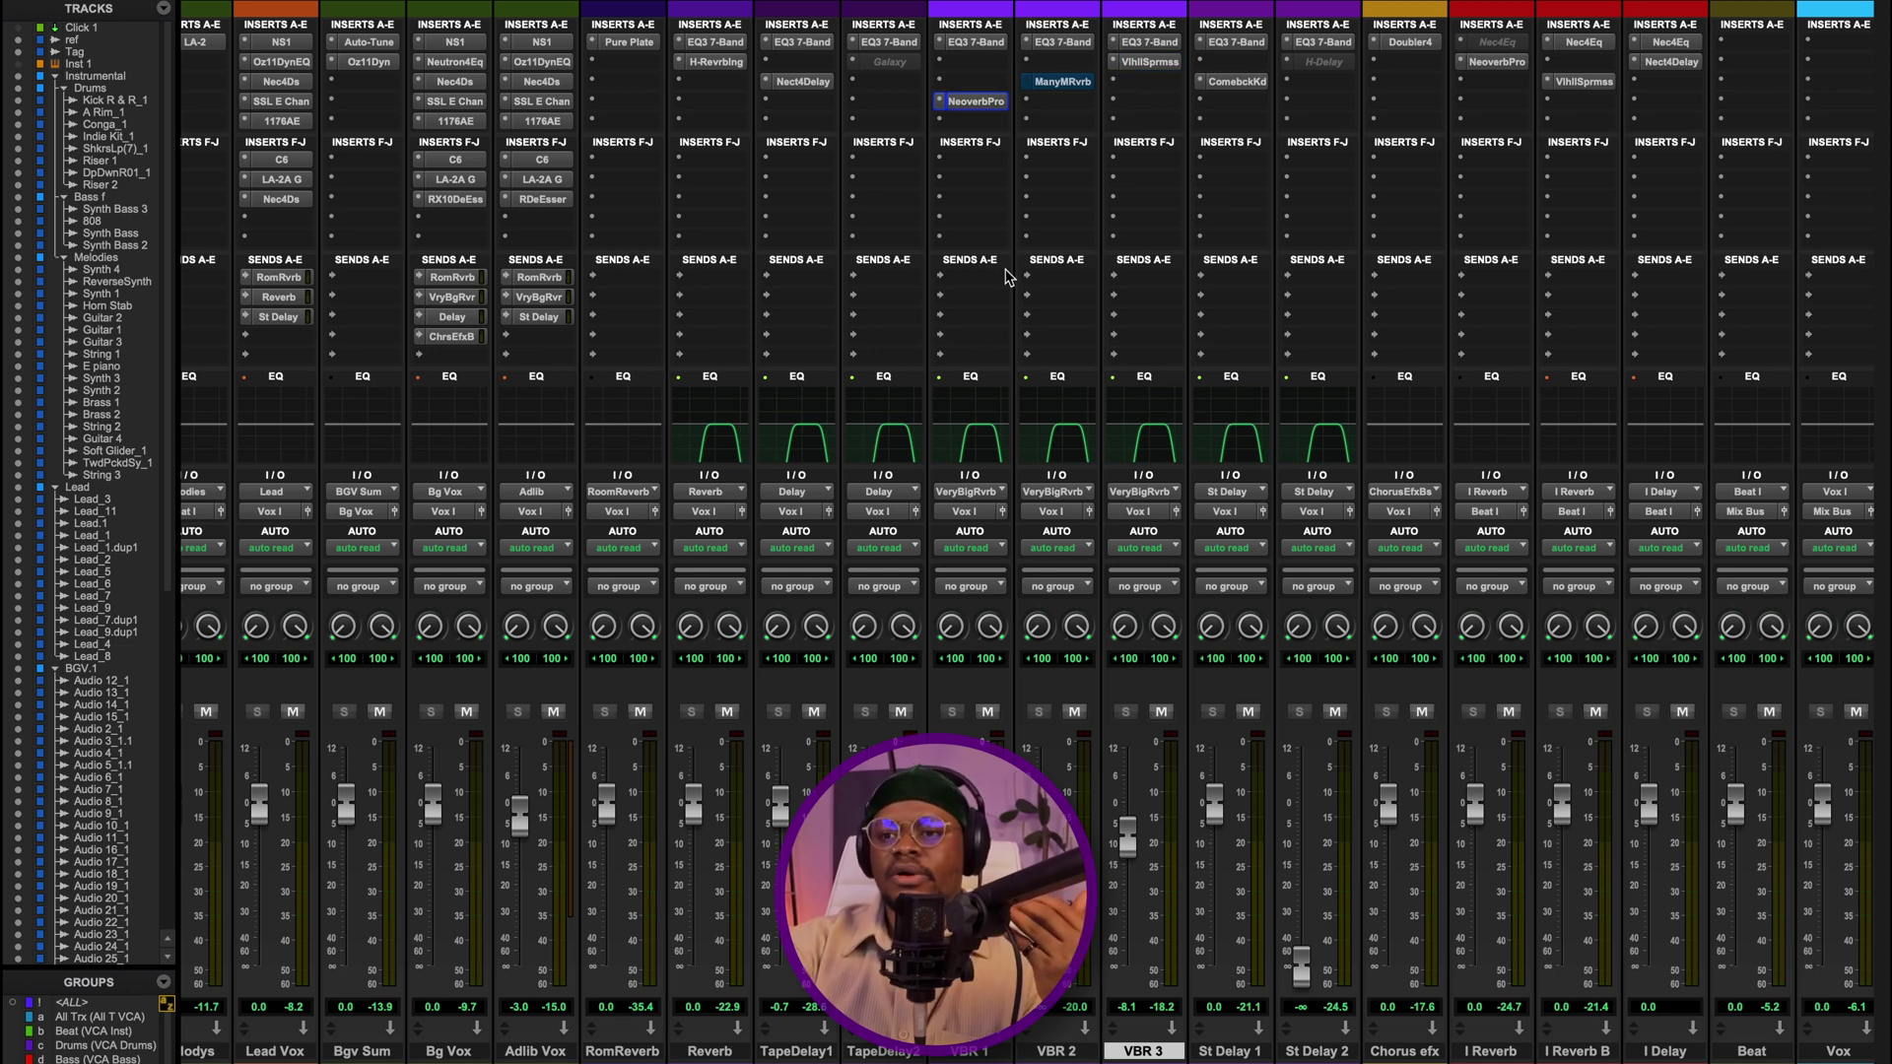
# - Check the EQ3 7-Band on VBR 1 and the Delay send on Bg Vox, closing their windows
pyautogui.click(980, 43)
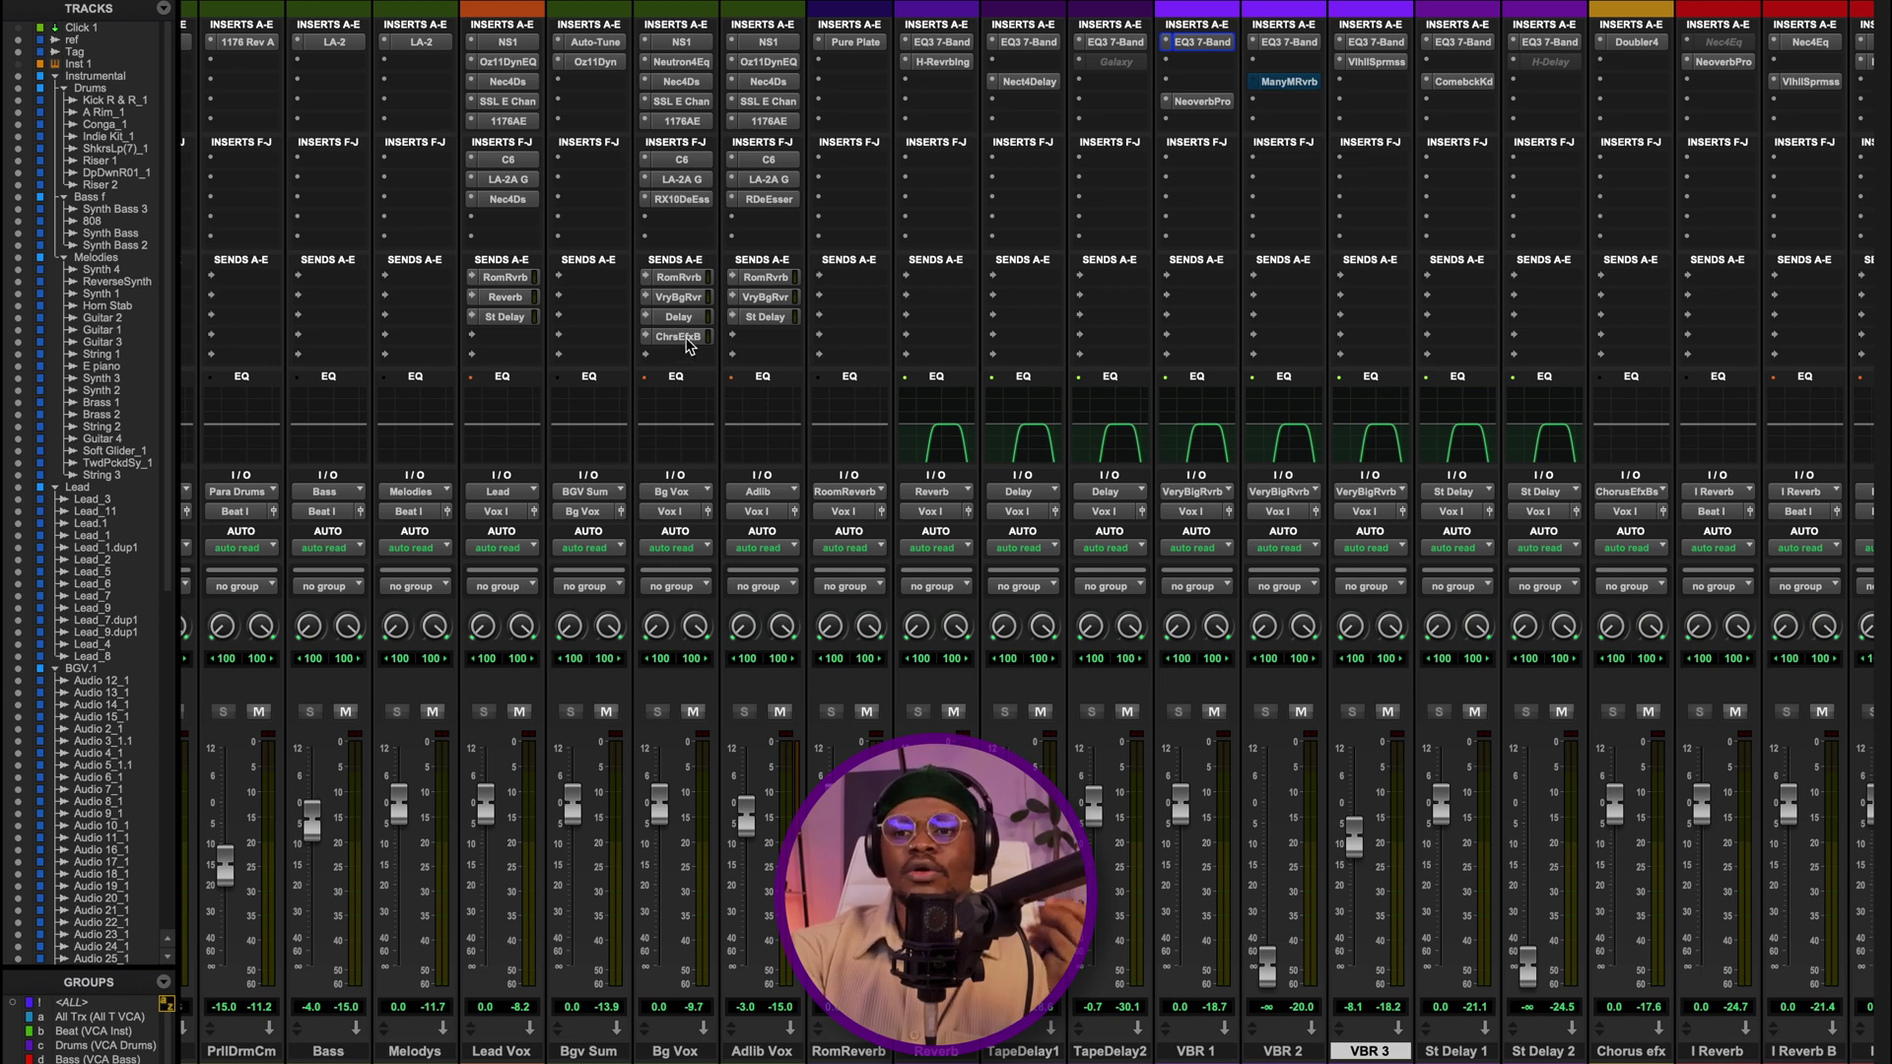
pyautogui.click(681, 321)
pyautogui.click(613, 139)
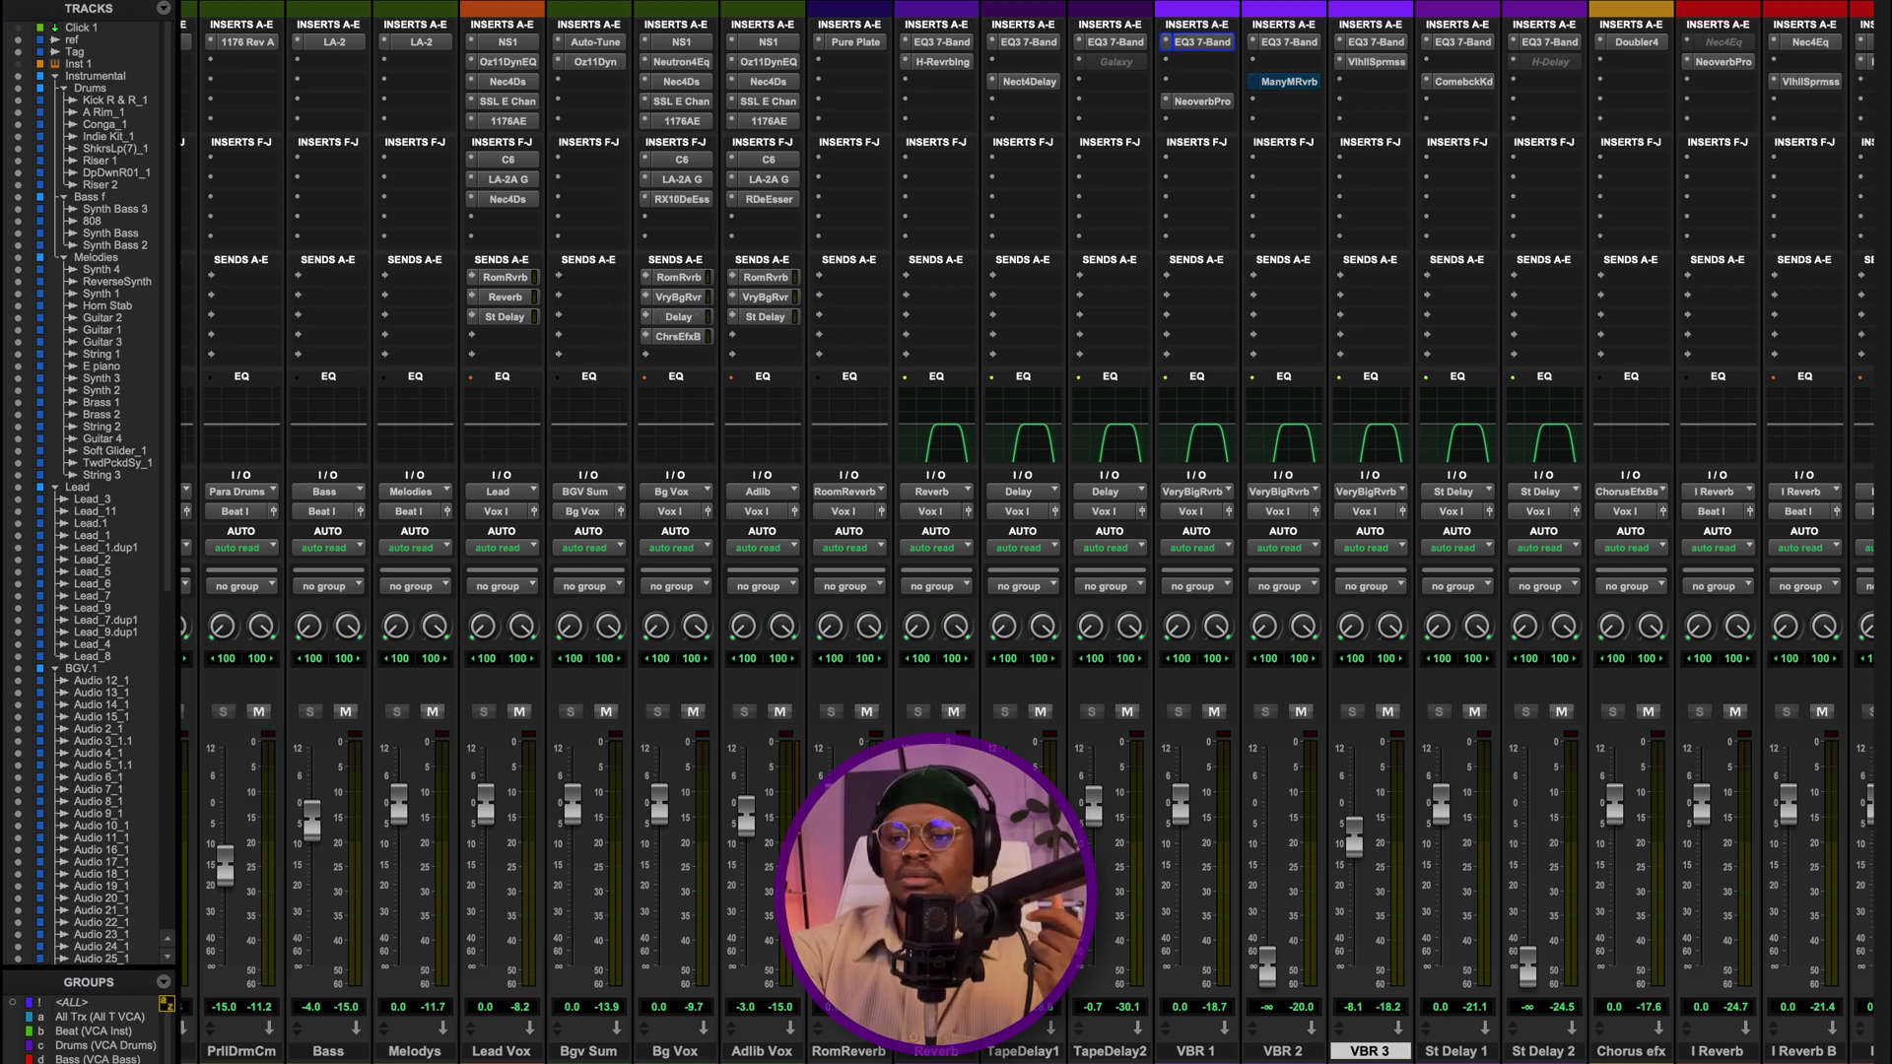
# - Play the background vocals and set TapeDelay2's automation mode to off
pyautogui.press('space')
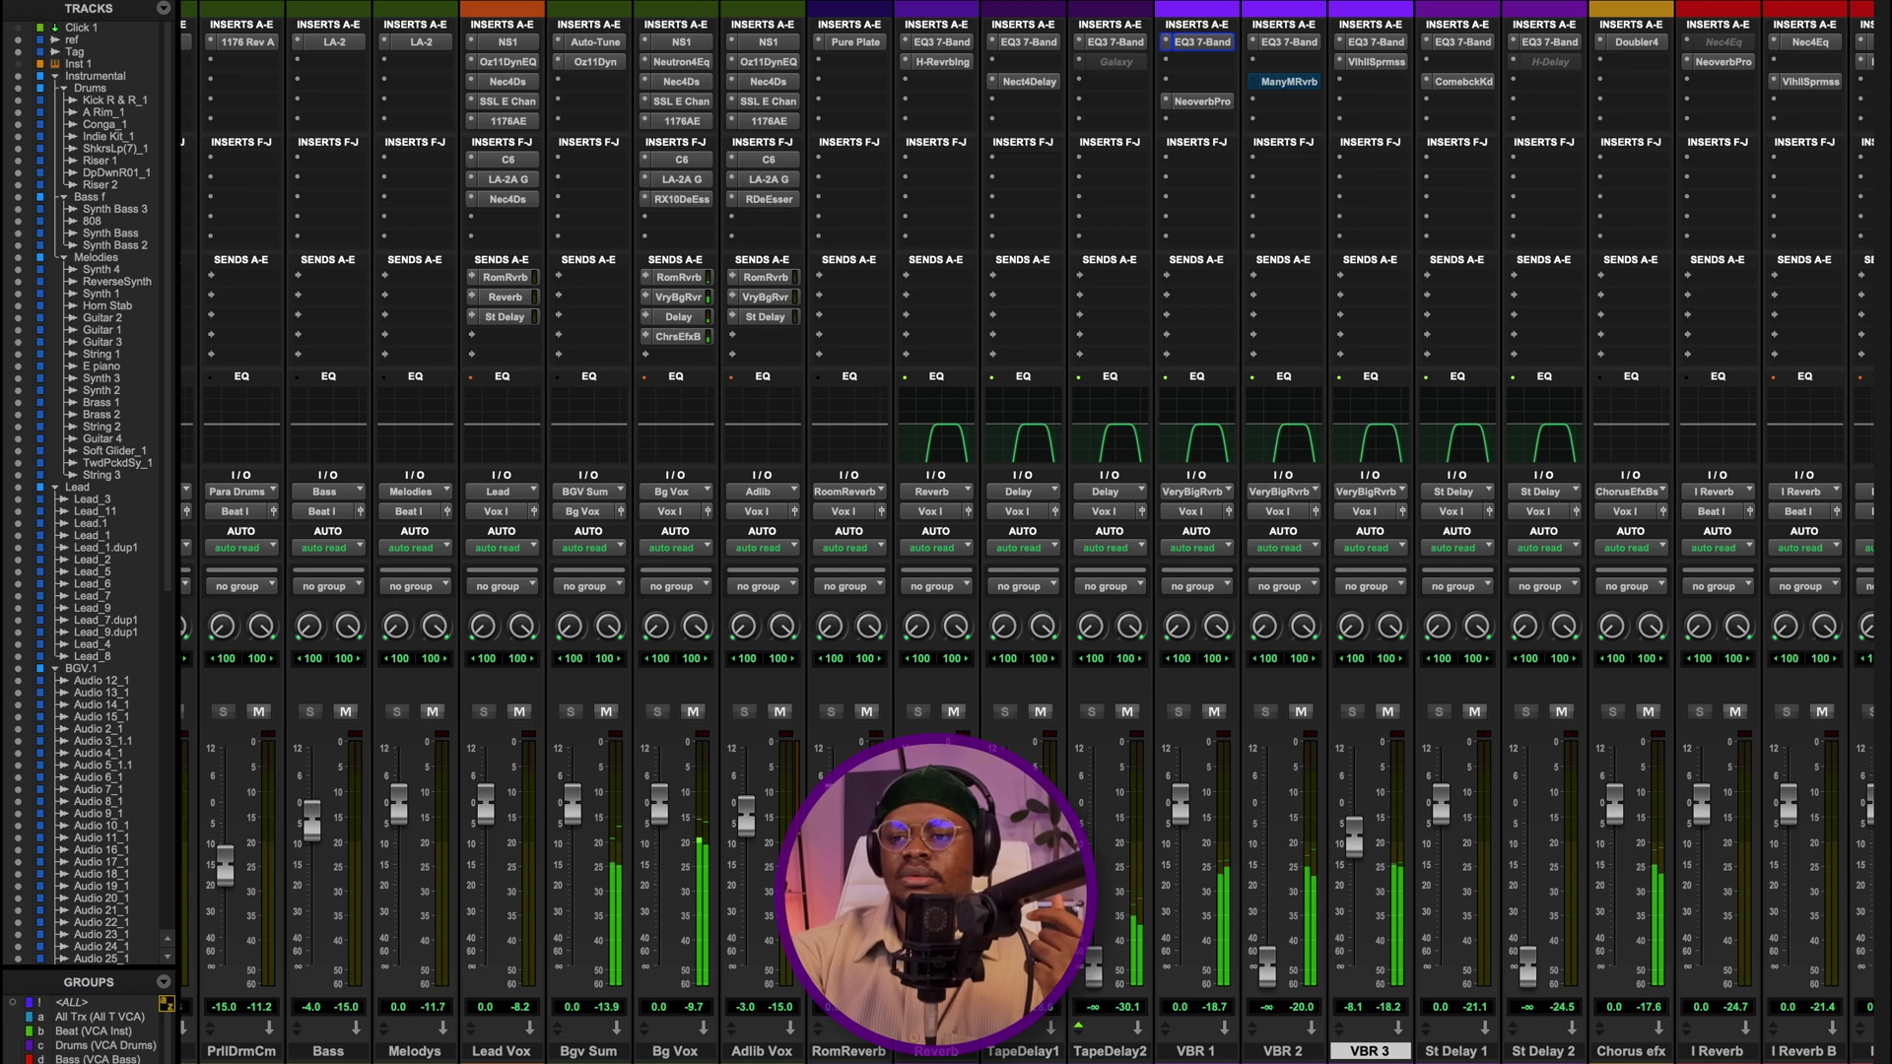
pyautogui.click(1114, 548)
pyautogui.click(1109, 531)
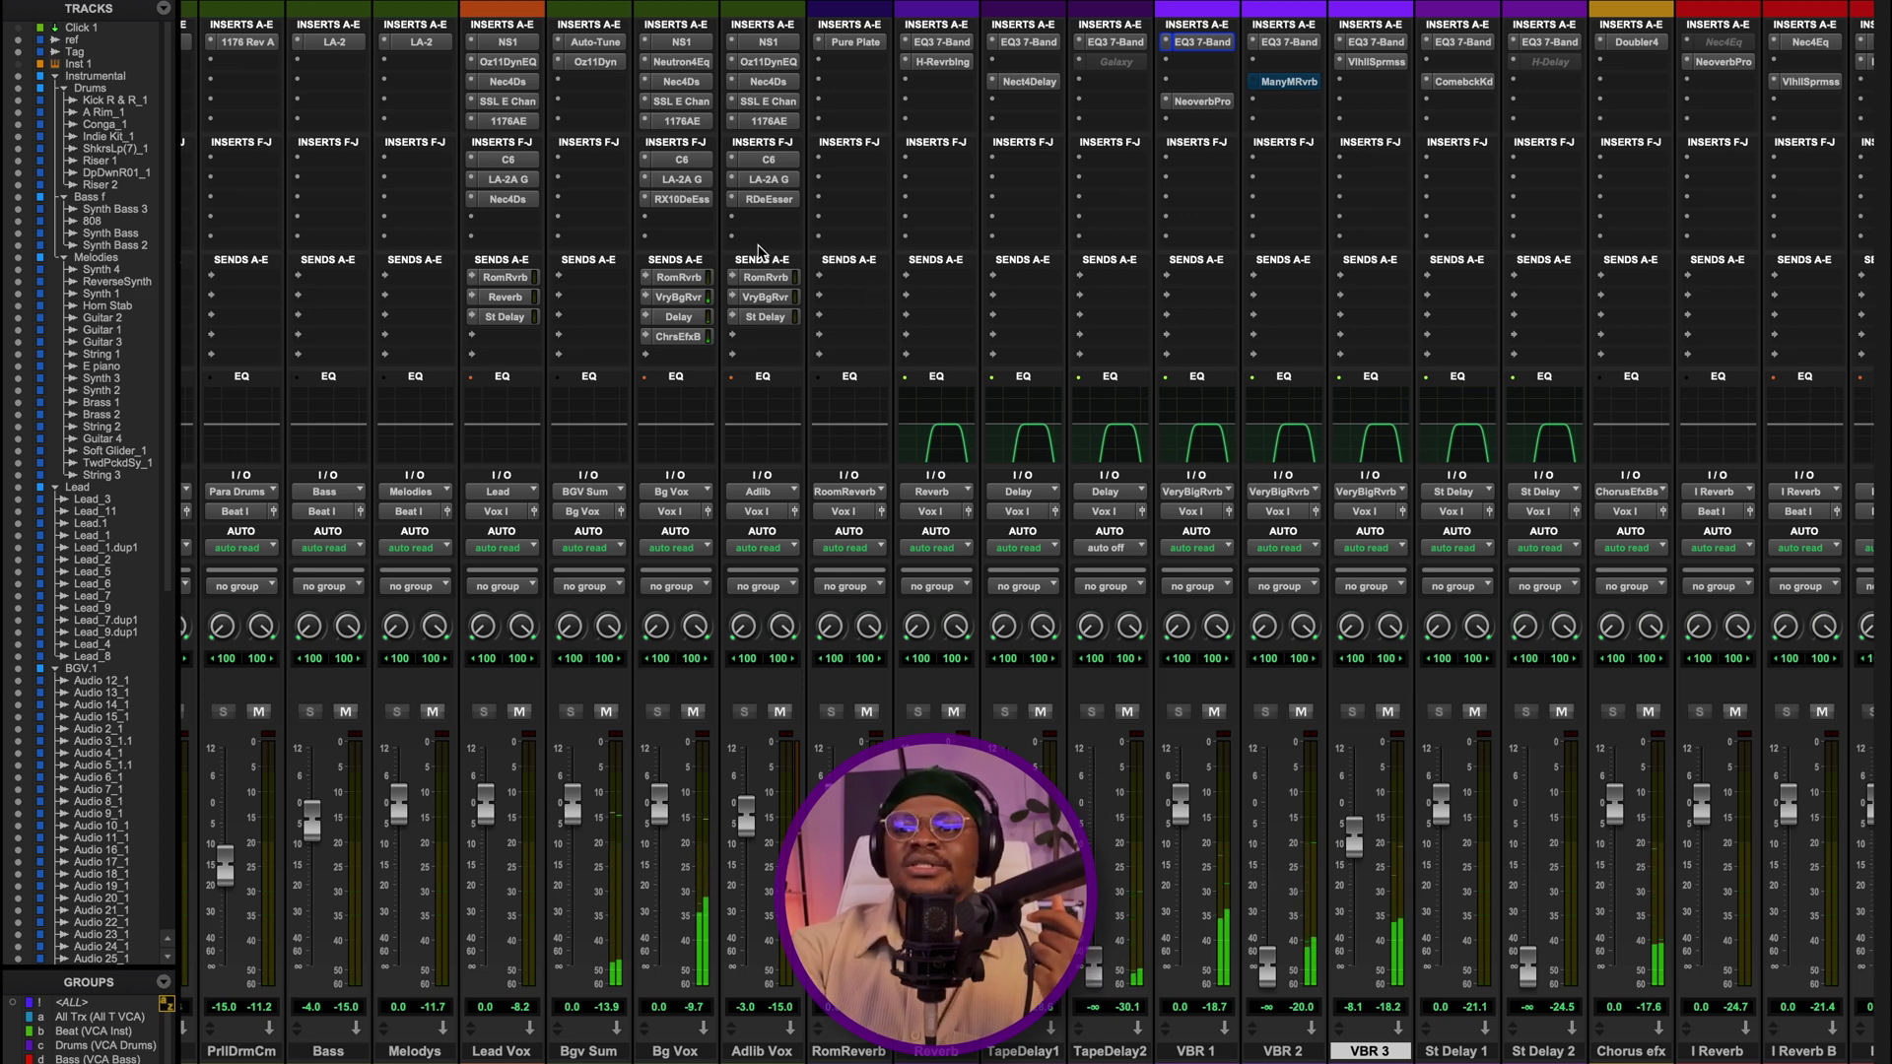
# - Inspect the feedback and delay mode in Nectar 4 Delay on TapeDelay1, and review the Delay send on Bg Vox
pyautogui.hscroll(-1, 1008, 247)
pyautogui.click(1104, 81)
pyautogui.moveTo(1084, 42); pyautogui.dragTo(940, 75)
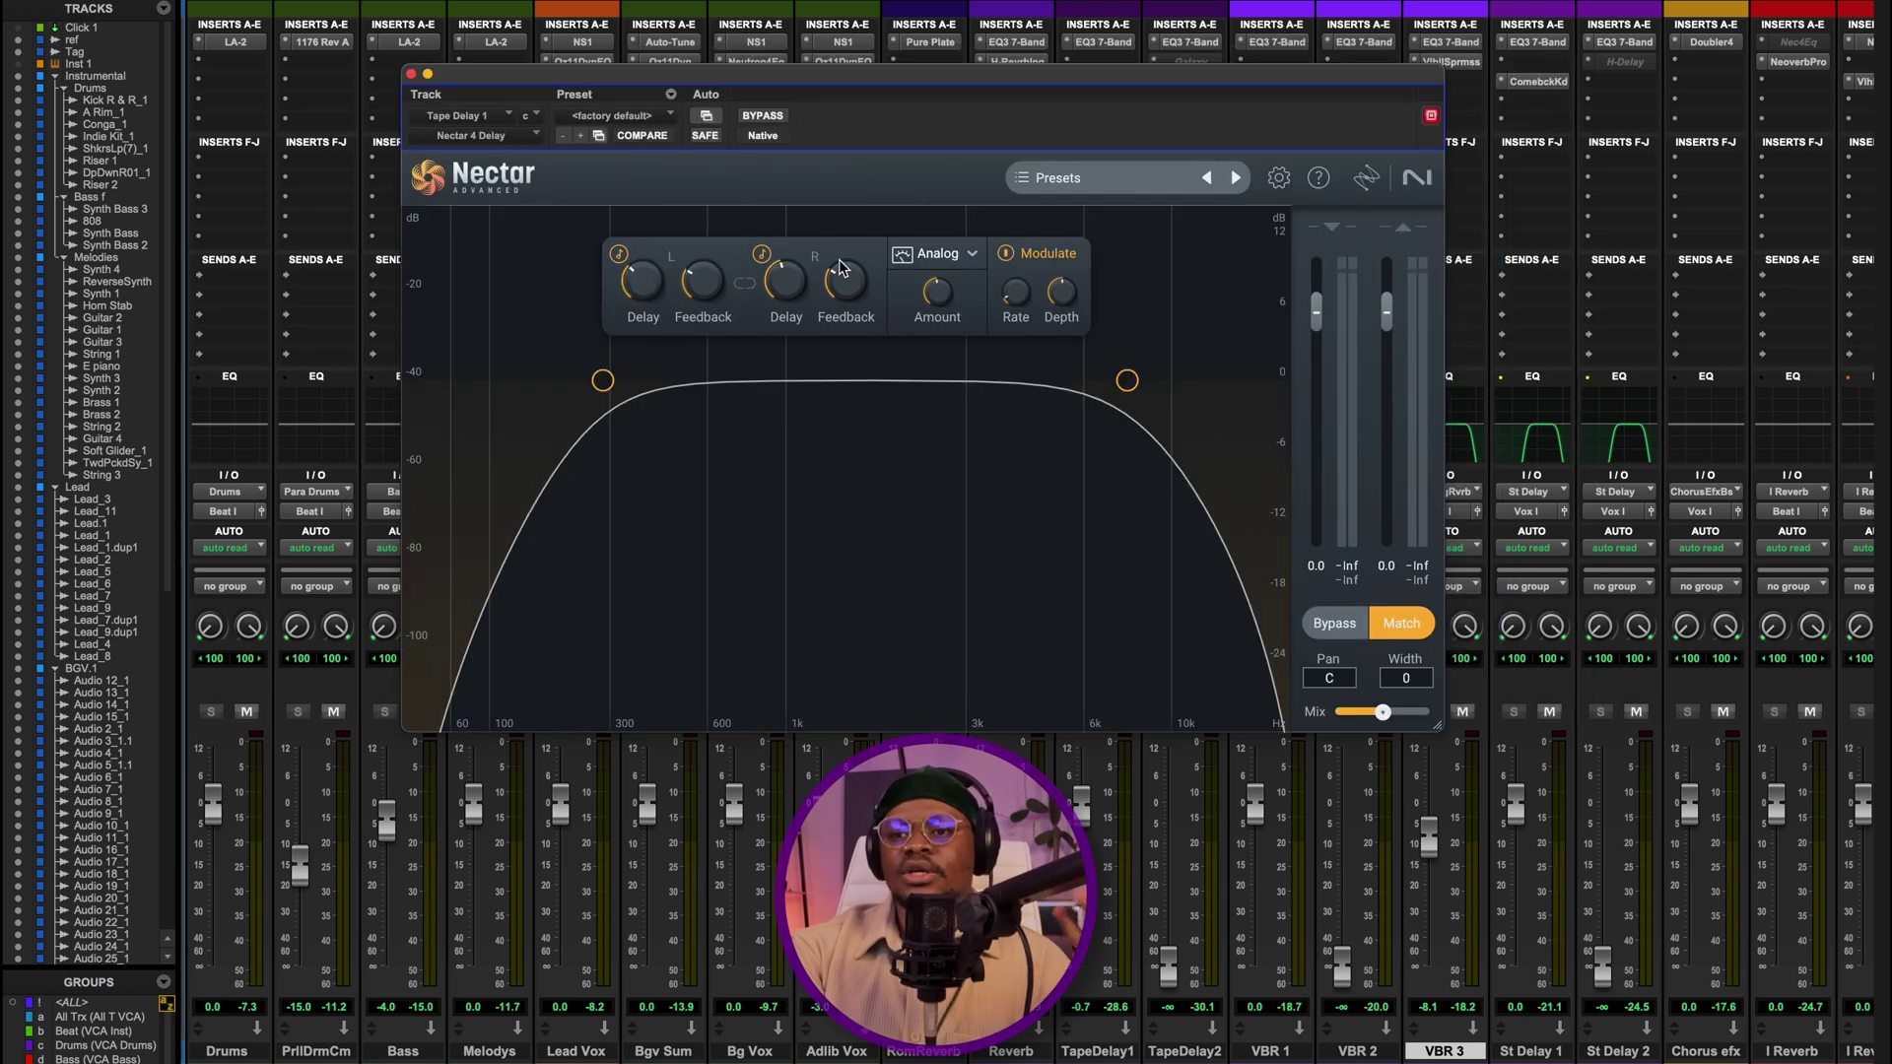
pyautogui.moveTo(646, 296)
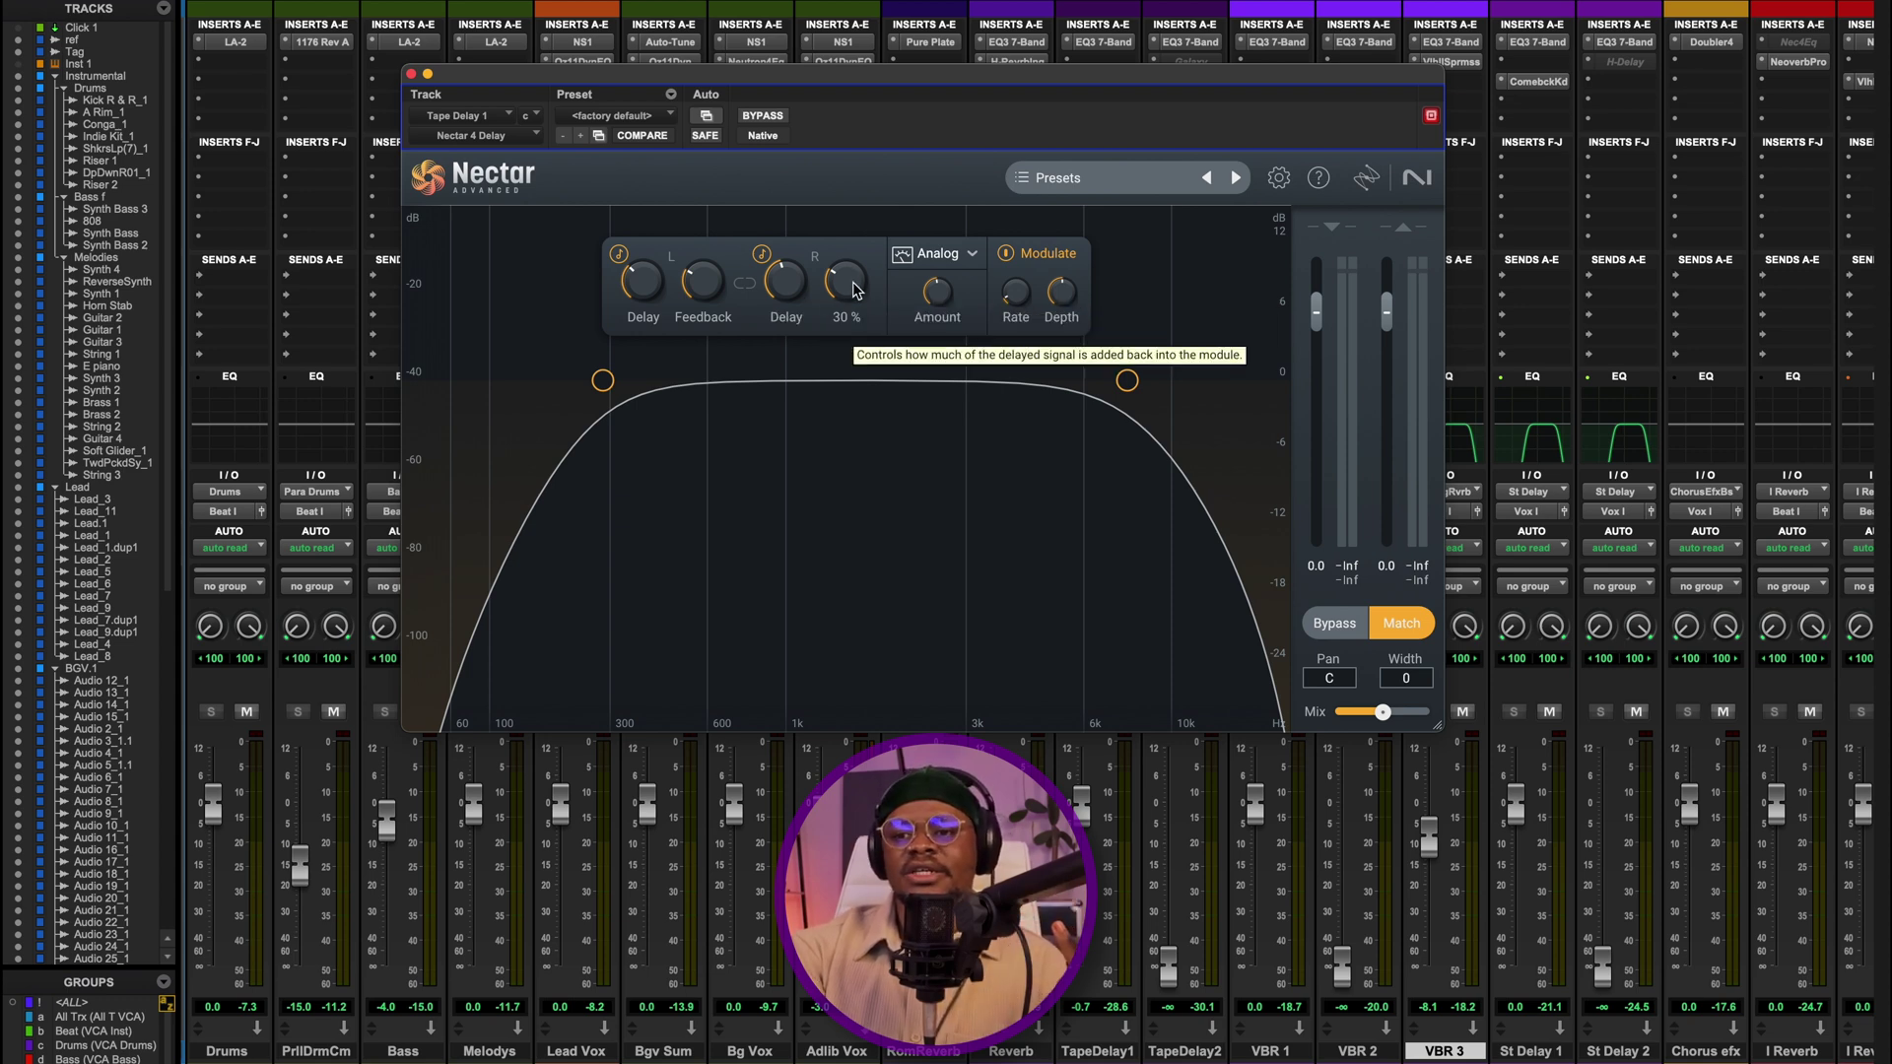
pyautogui.click(934, 264)
pyautogui.click(849, 403)
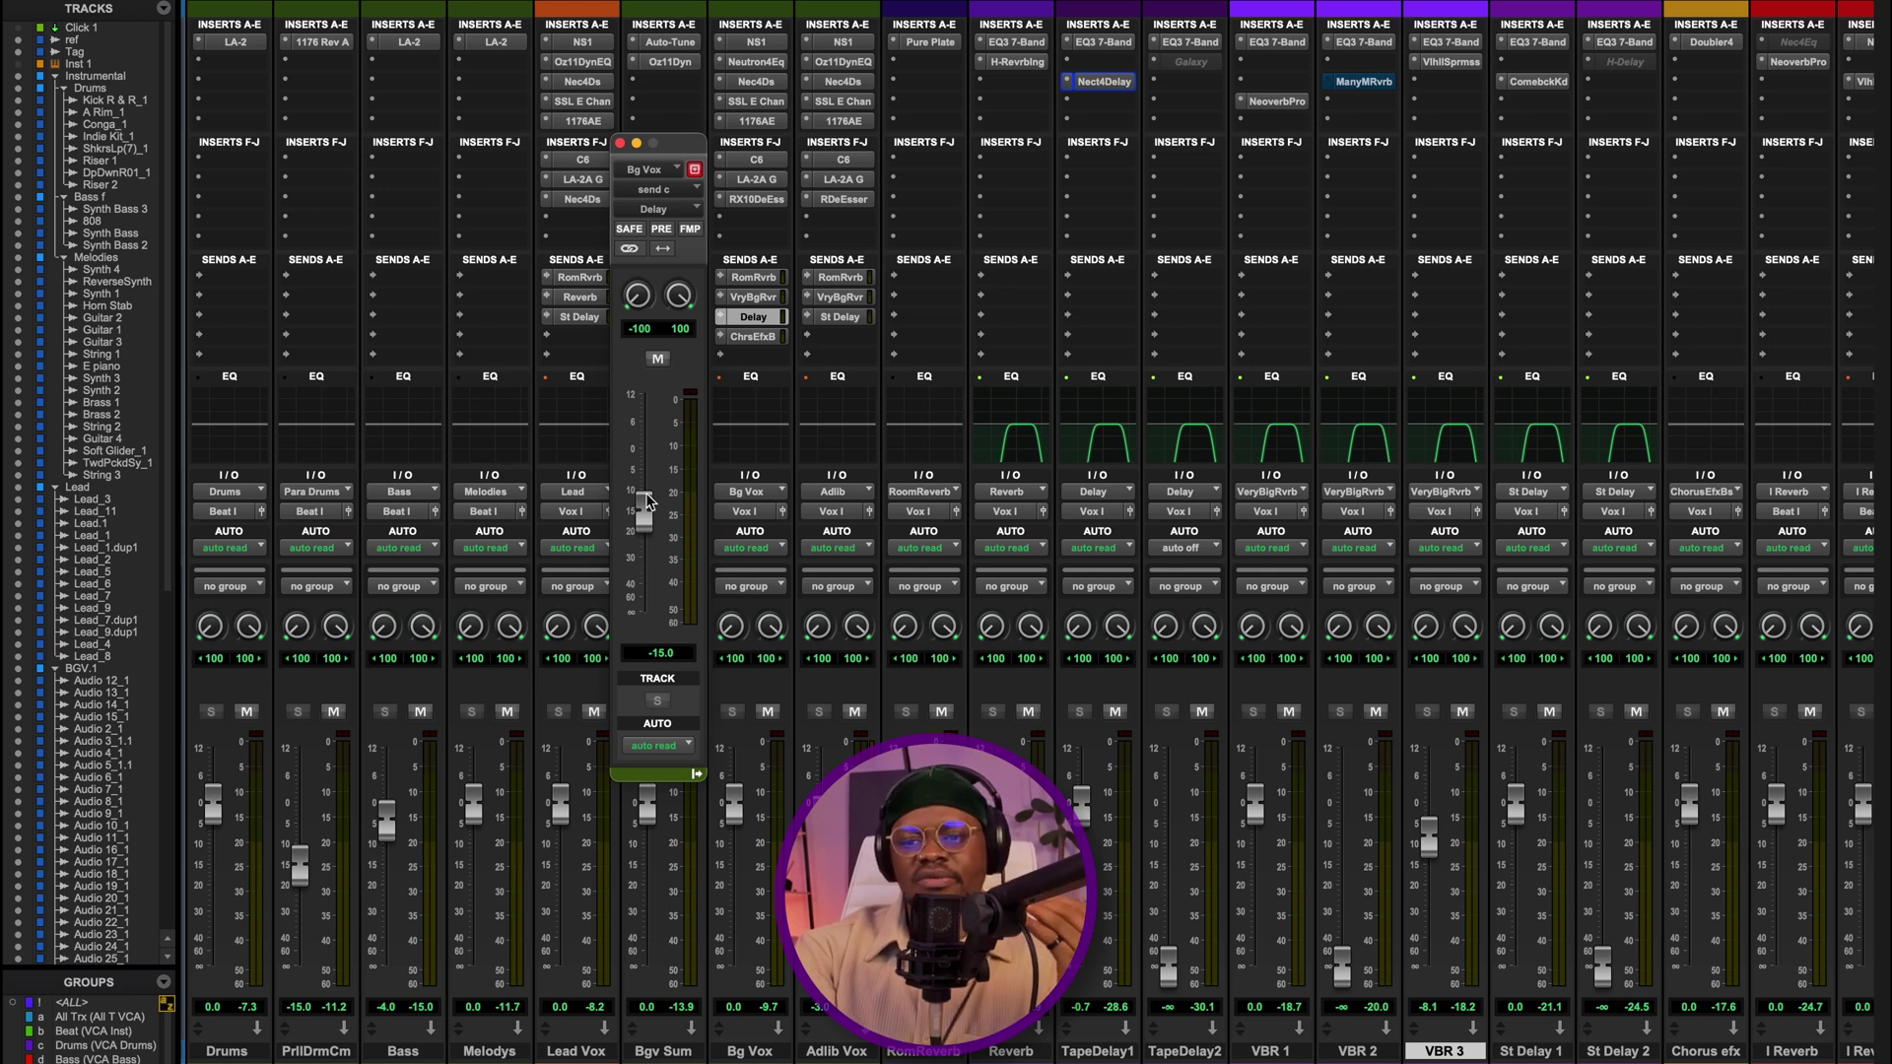
pyautogui.press('space')
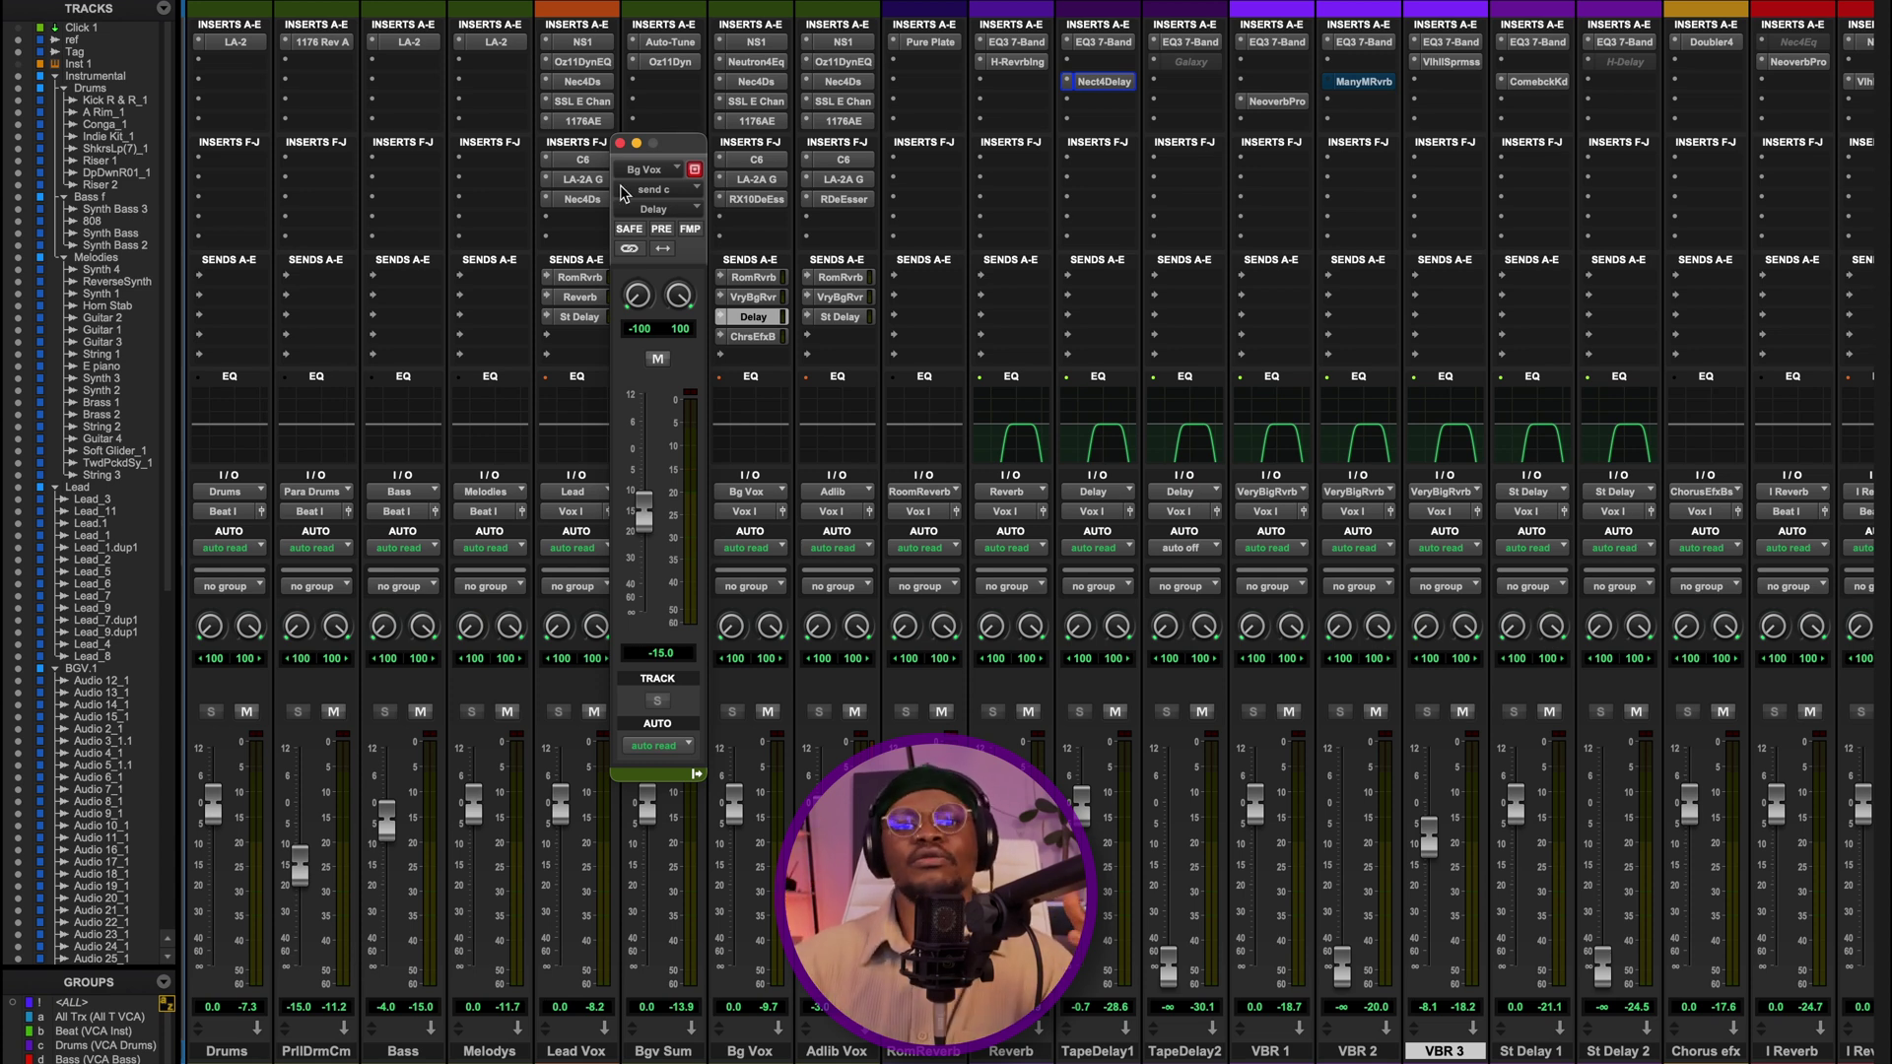
pyautogui.click(619, 144)
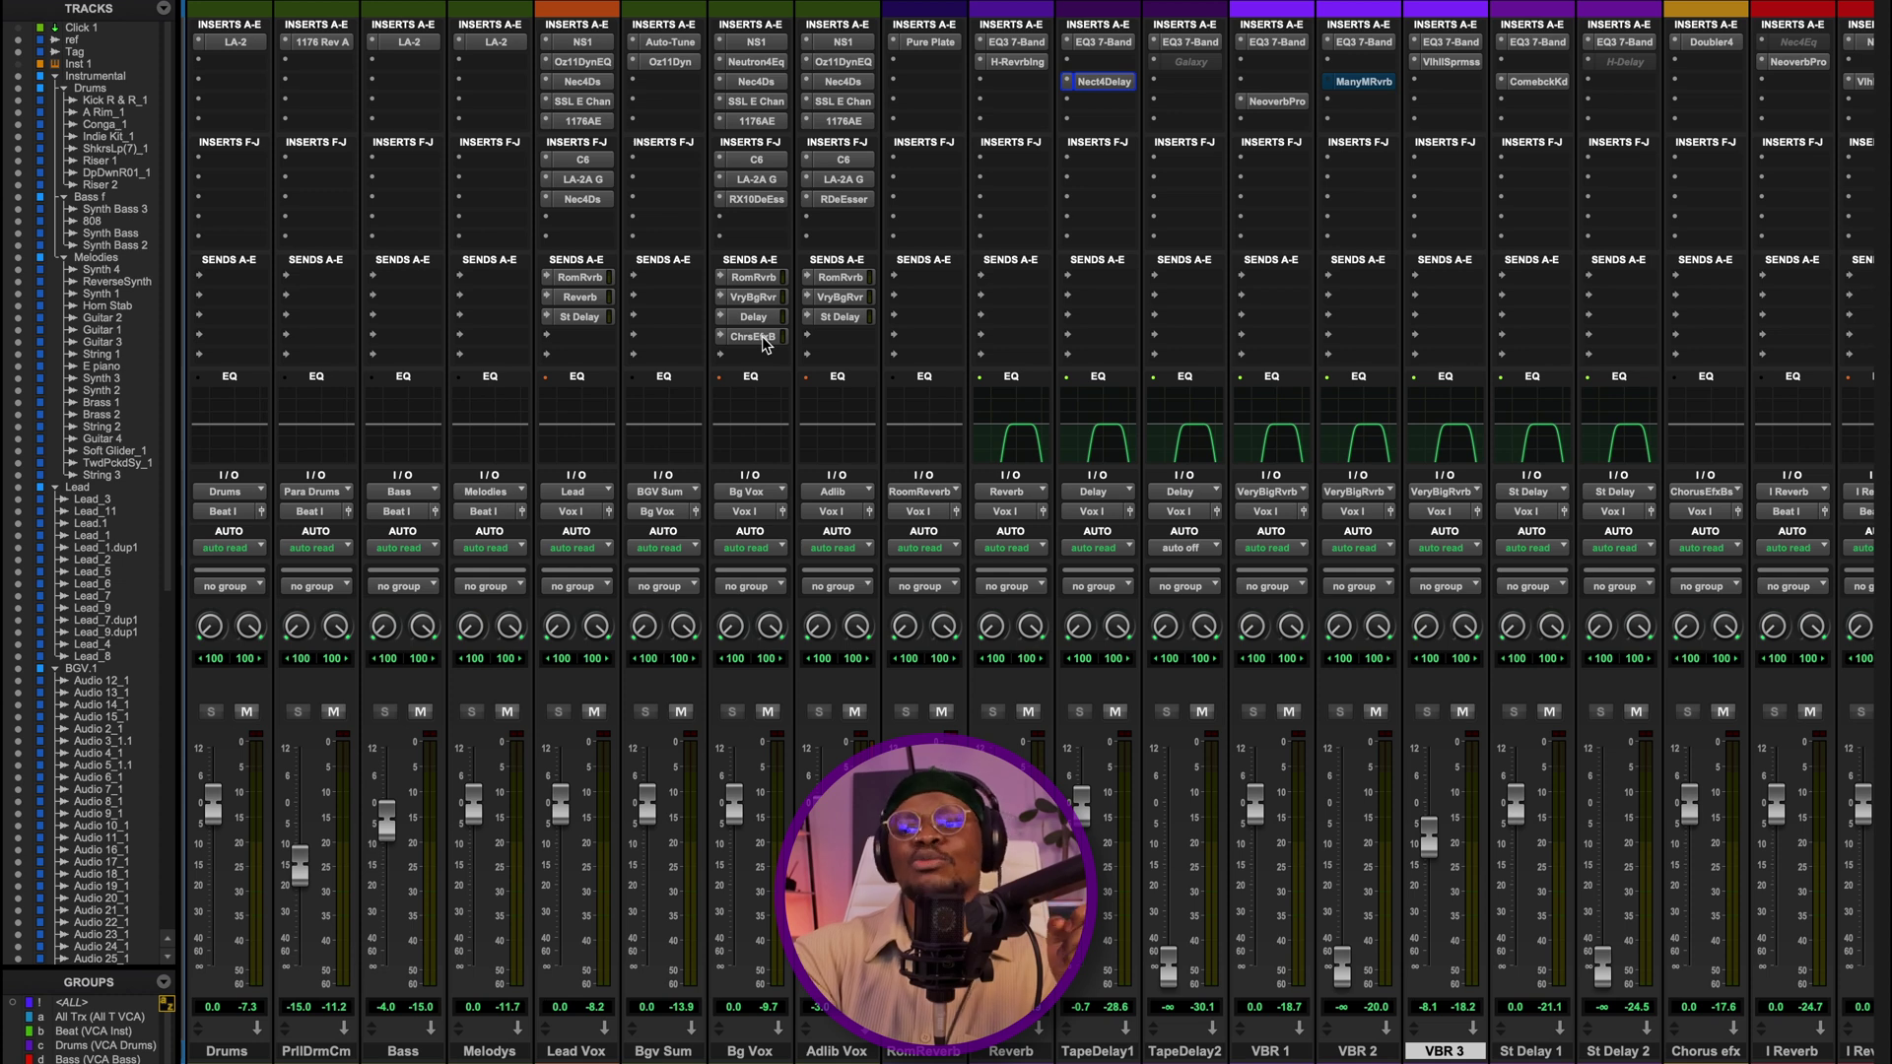
# - Inspect Doubler4 on Chorus efx and the Chorus Efx Bus send on Bg Vox, closing both windows
pyautogui.hscroll(3, 761, 335)
pyautogui.click(1432, 41)
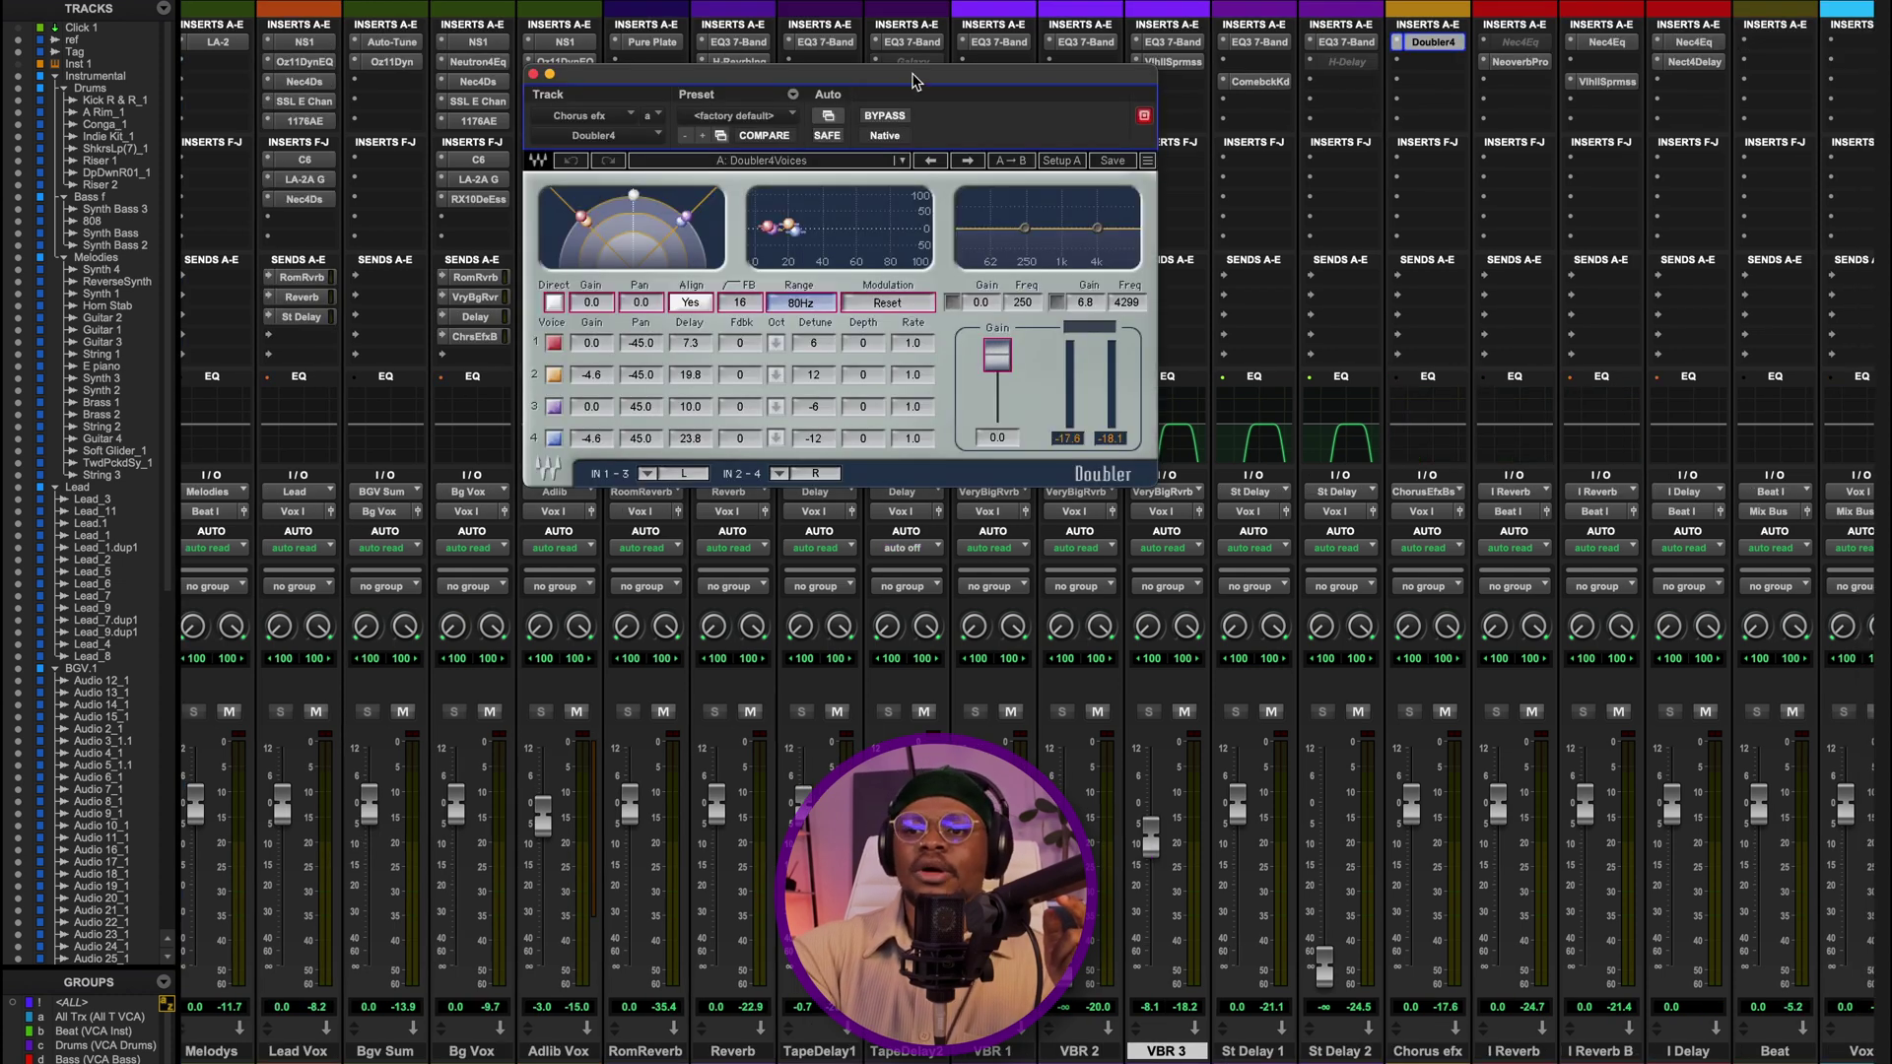
pyautogui.moveTo(867, 83); pyautogui.dragTo(1019, 160)
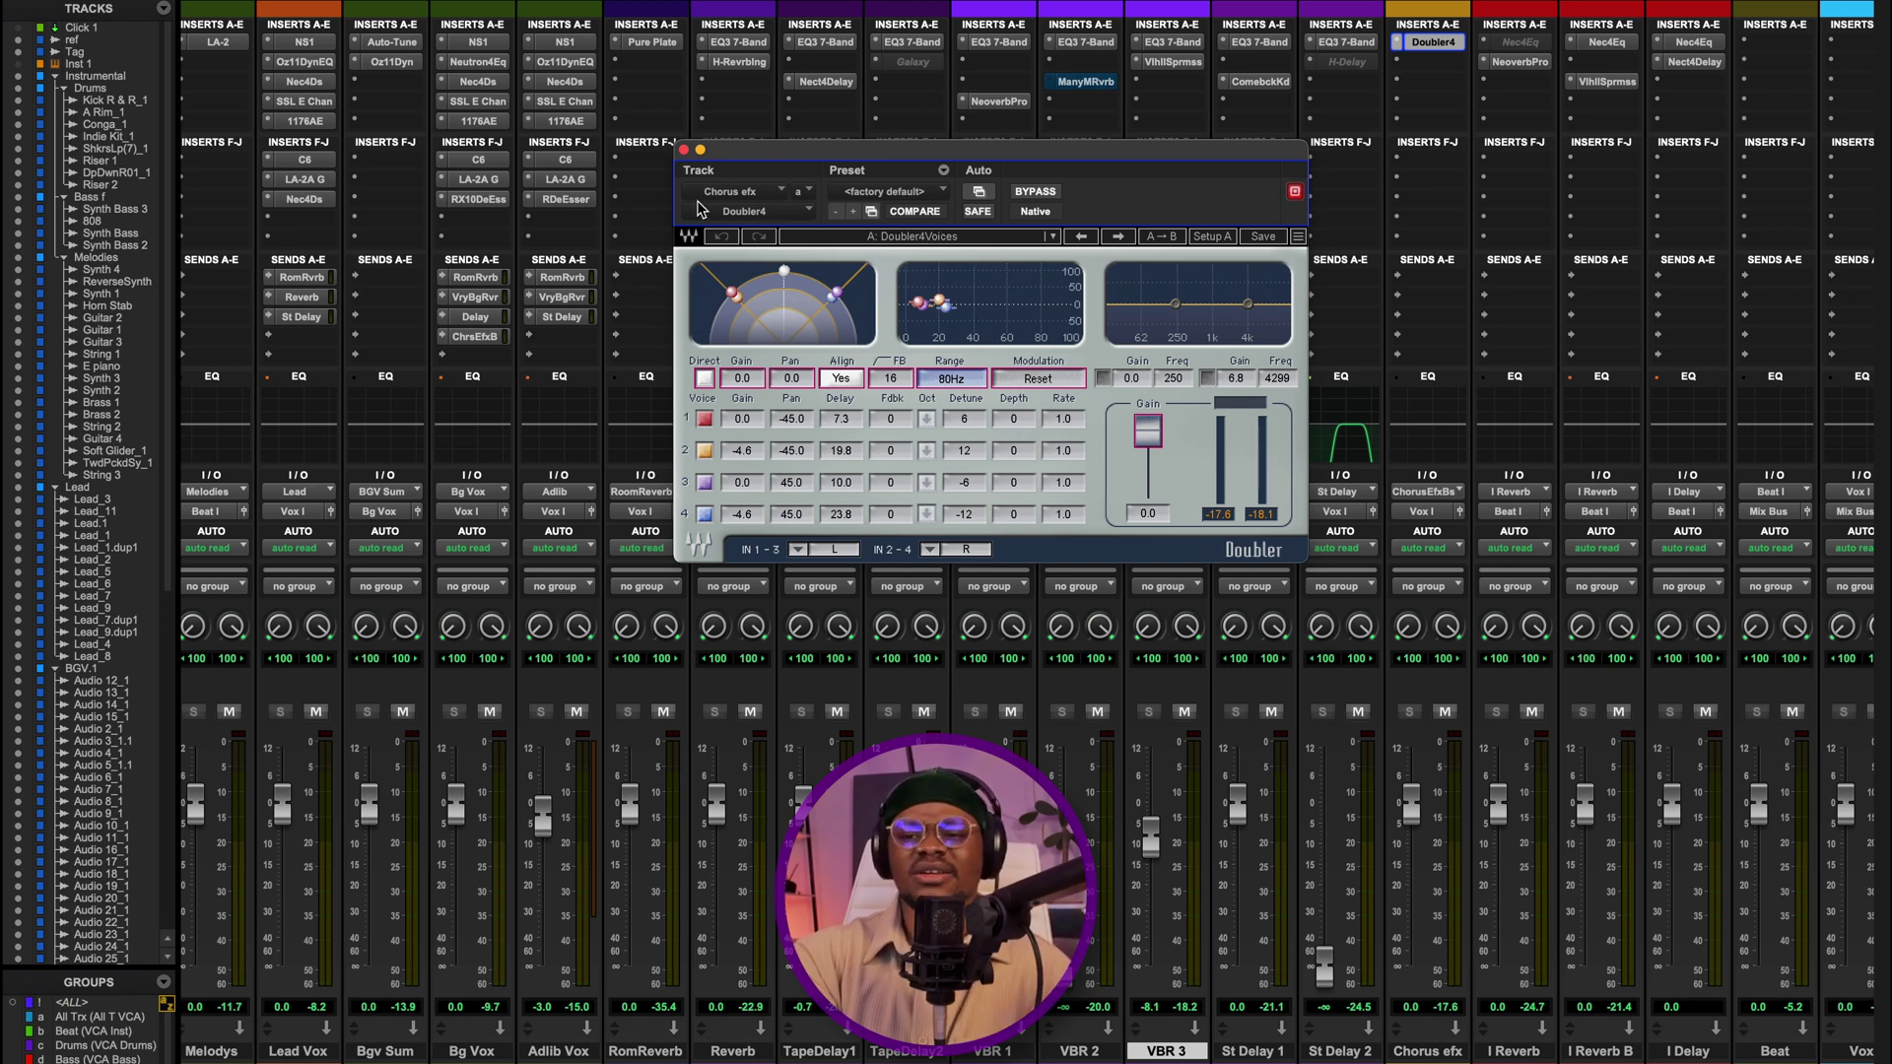
pyautogui.click(684, 150)
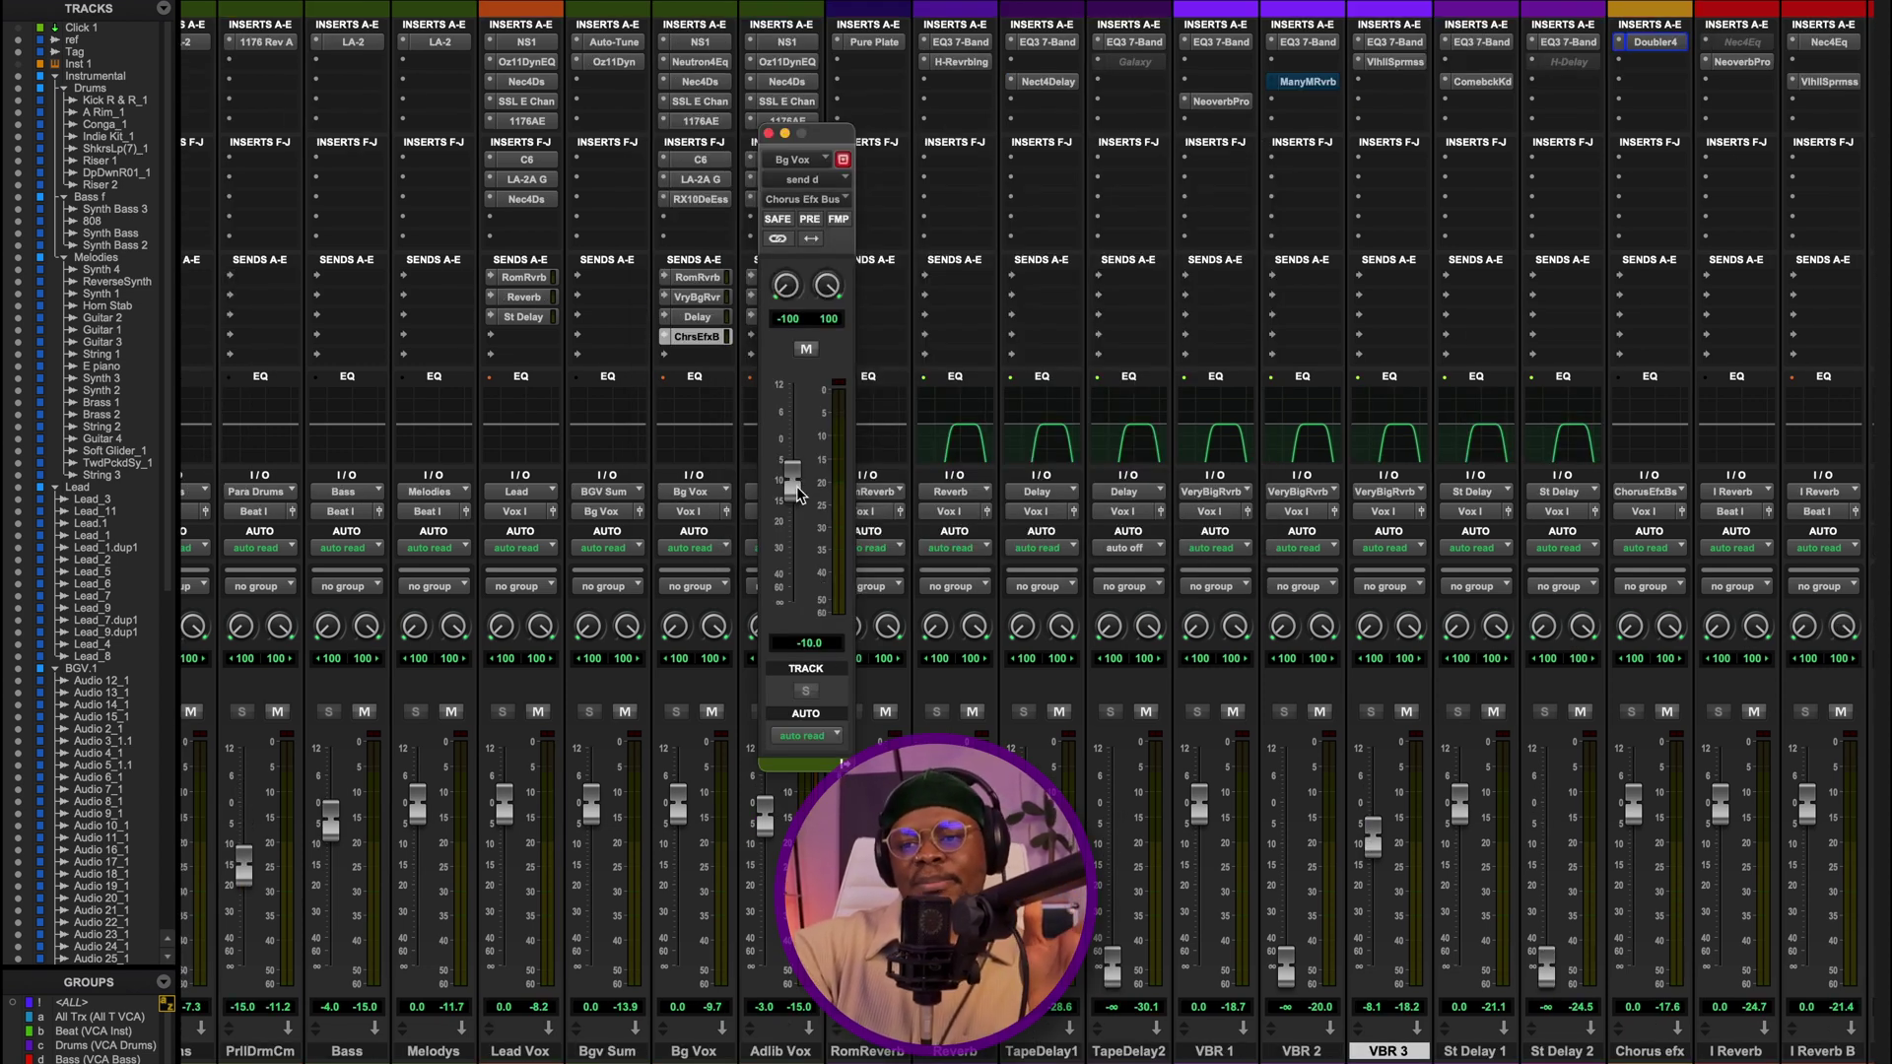
pyautogui.click(767, 133)
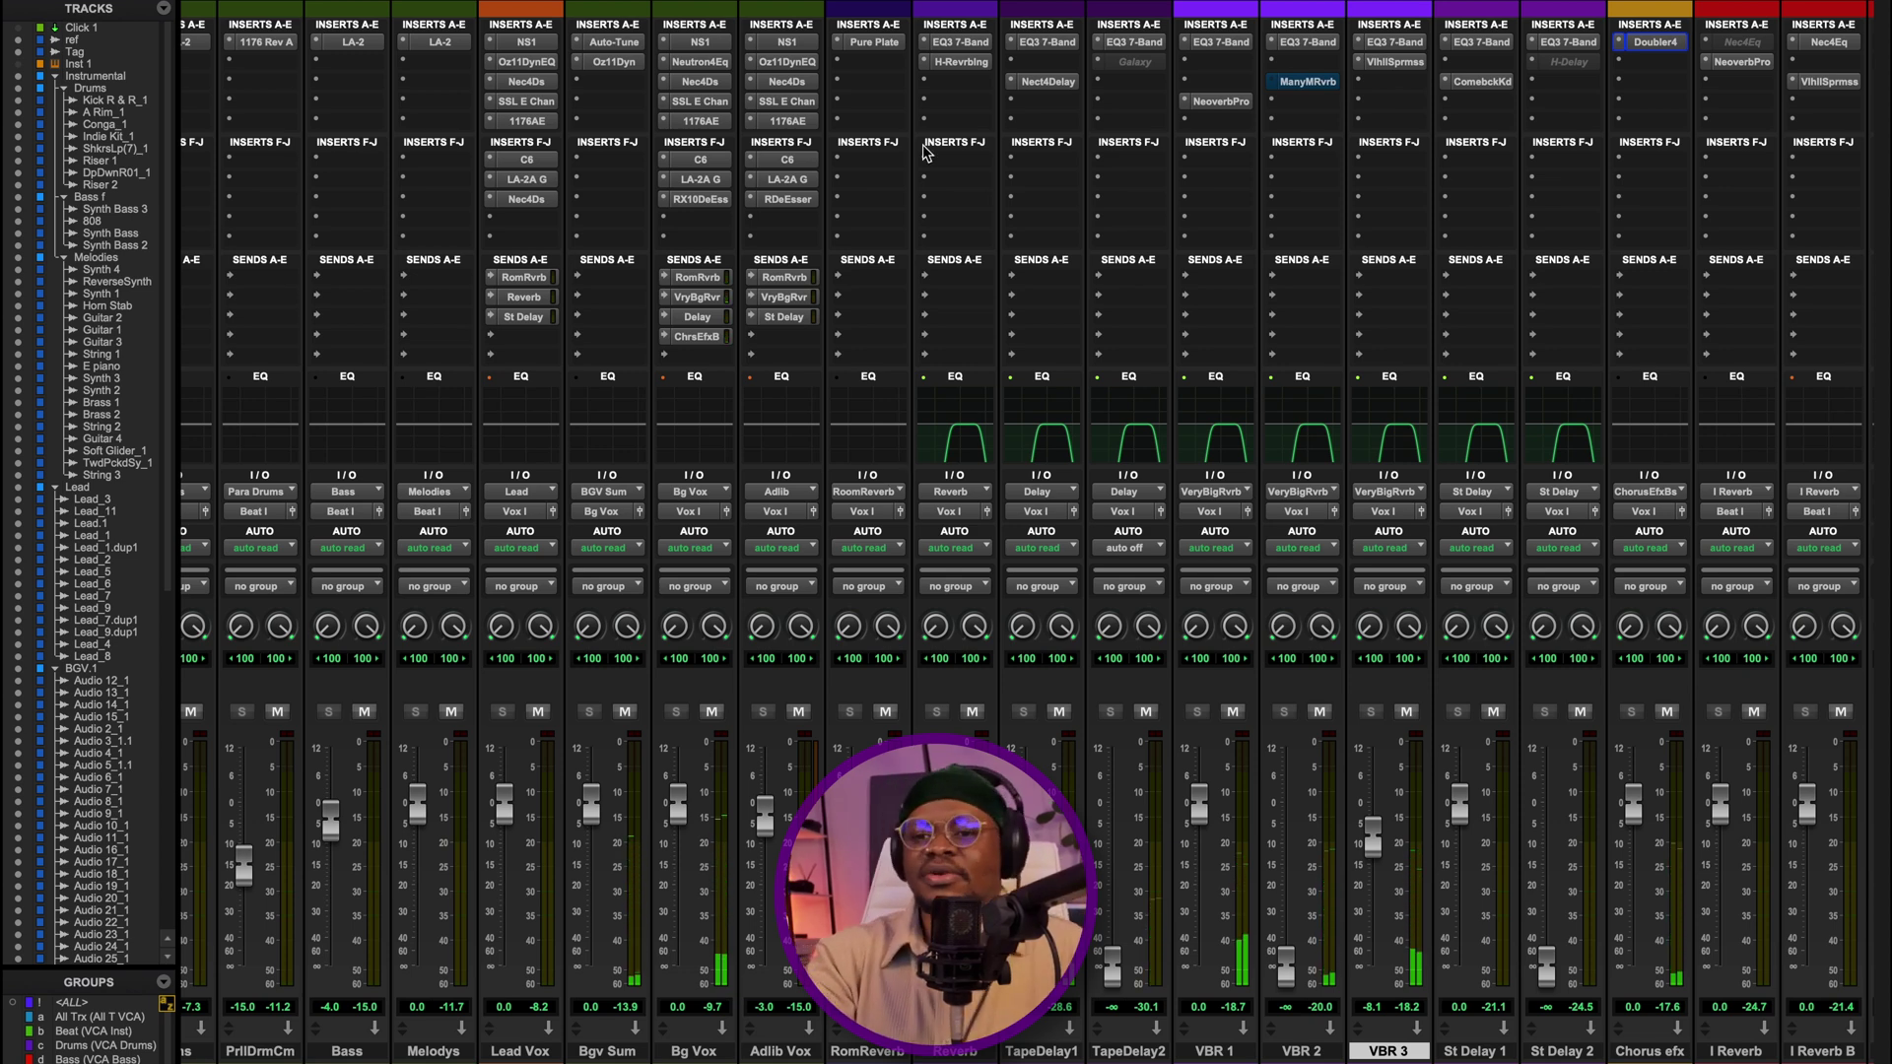
# - Mute all four Bg Vox sends: room reverb, very big reverb, delay and chorus effects
pyautogui.keyDown('super'); pyautogui.click(704, 282); pyautogui.keyUp('super')
pyautogui.keyDown('super'); pyautogui.click(696, 298); pyautogui.keyUp('super')
pyautogui.keyDown('super'); pyautogui.click(695, 316); pyautogui.keyUp('super')
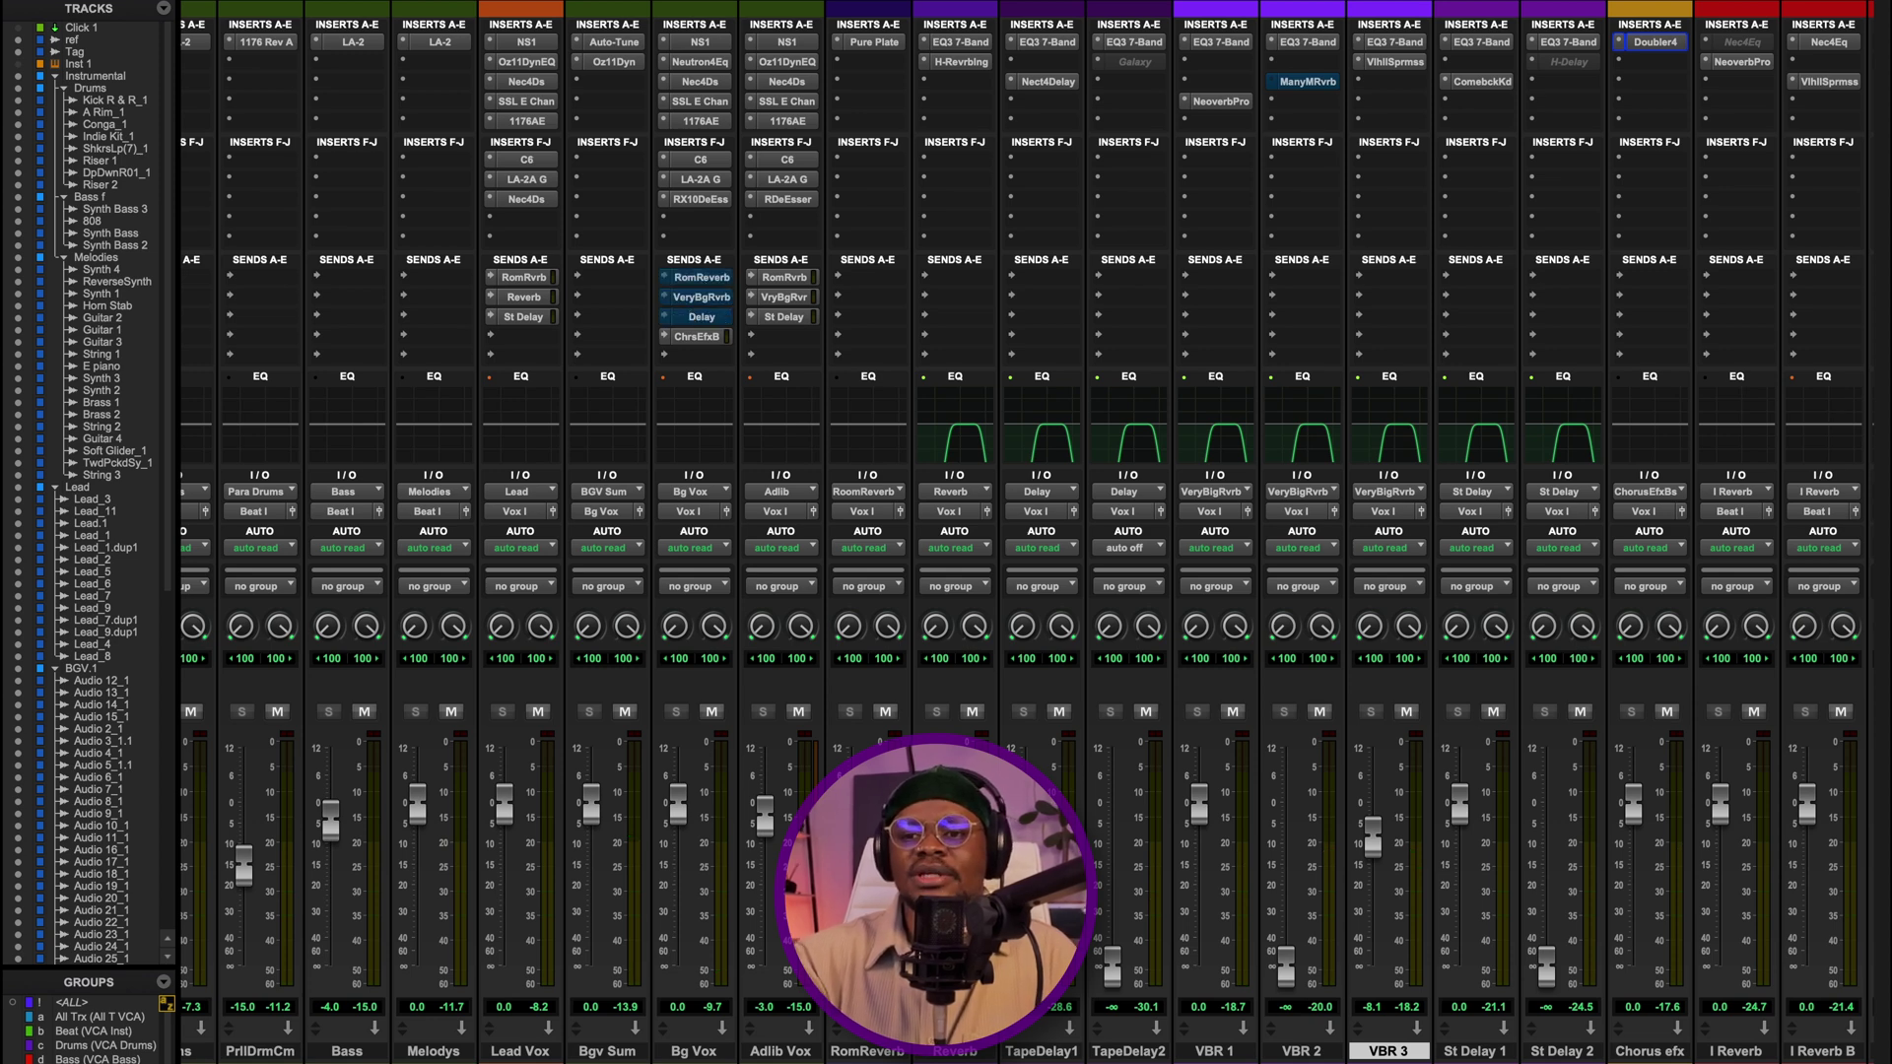
pyautogui.keyDown('super'); pyautogui.click(690, 337); pyautogui.keyUp('super')
# - Place the playback position at 2:13.800 in the timeline and return to the mixer
pyautogui.press('super+equal')
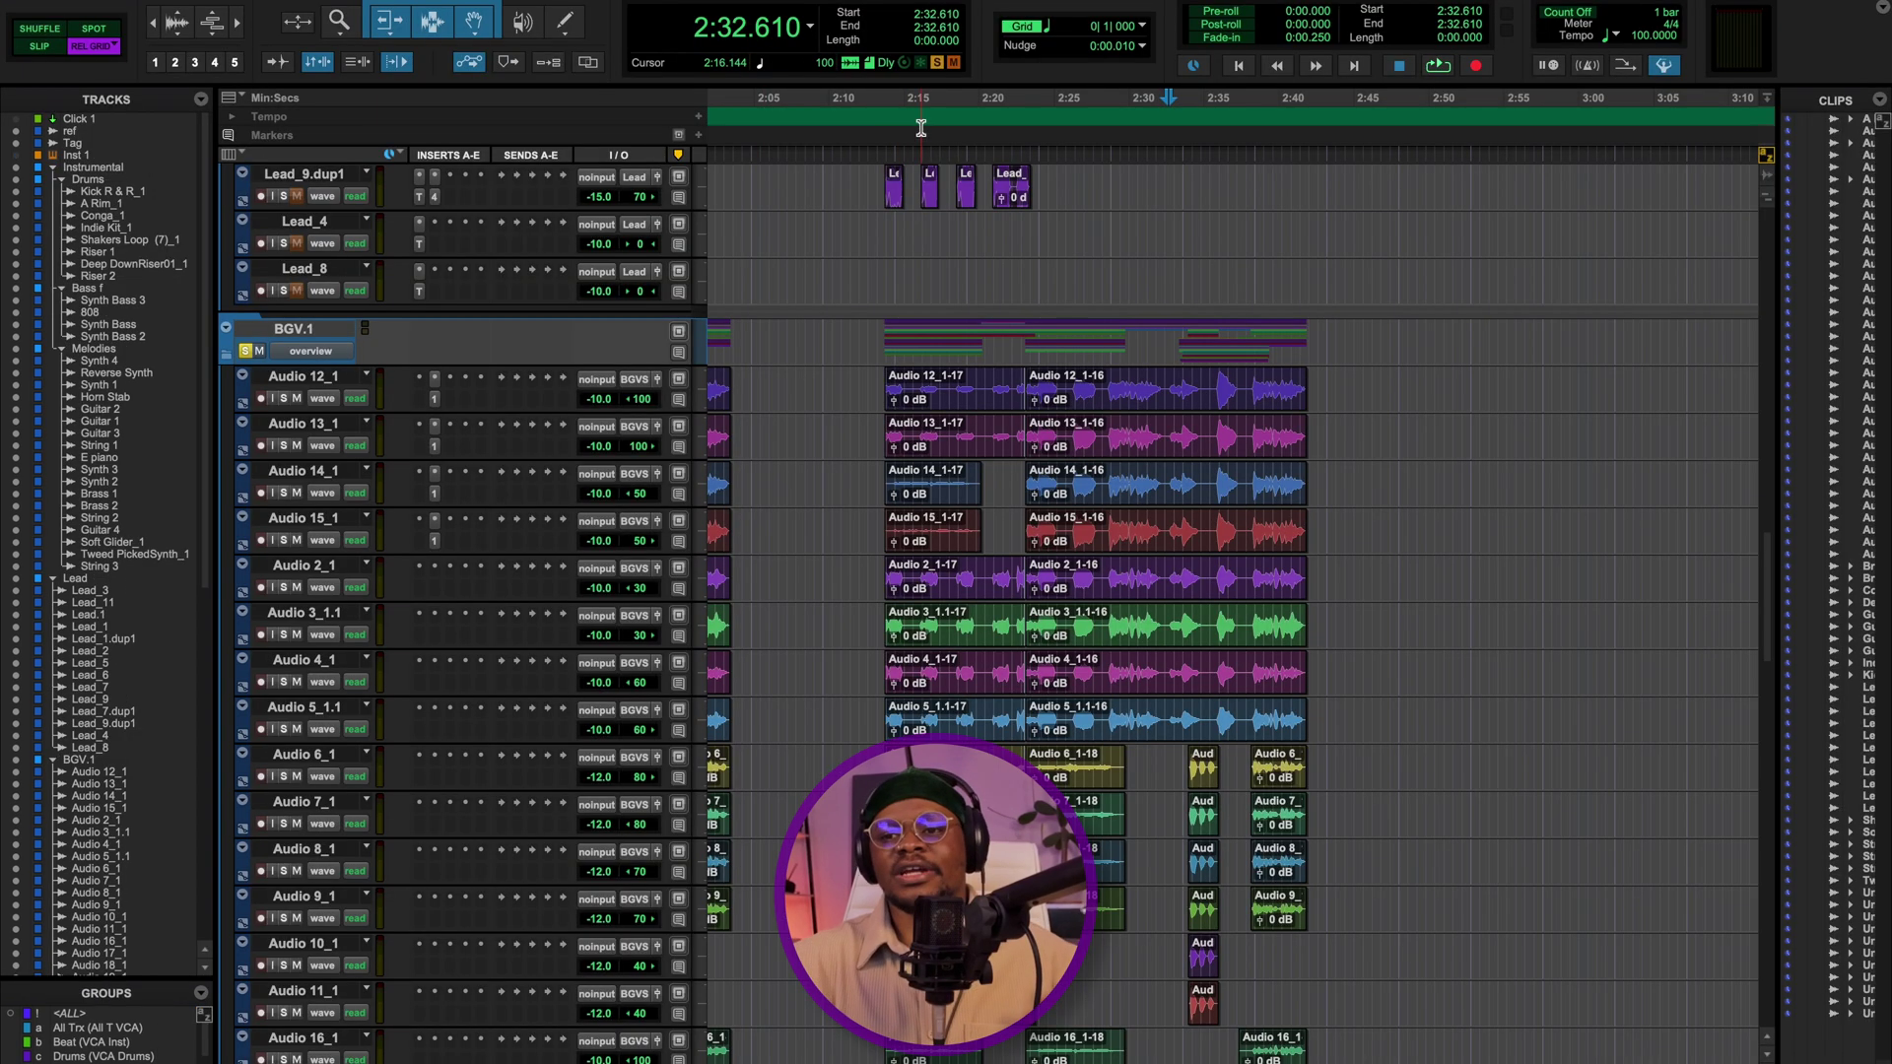
pyautogui.click(890, 125)
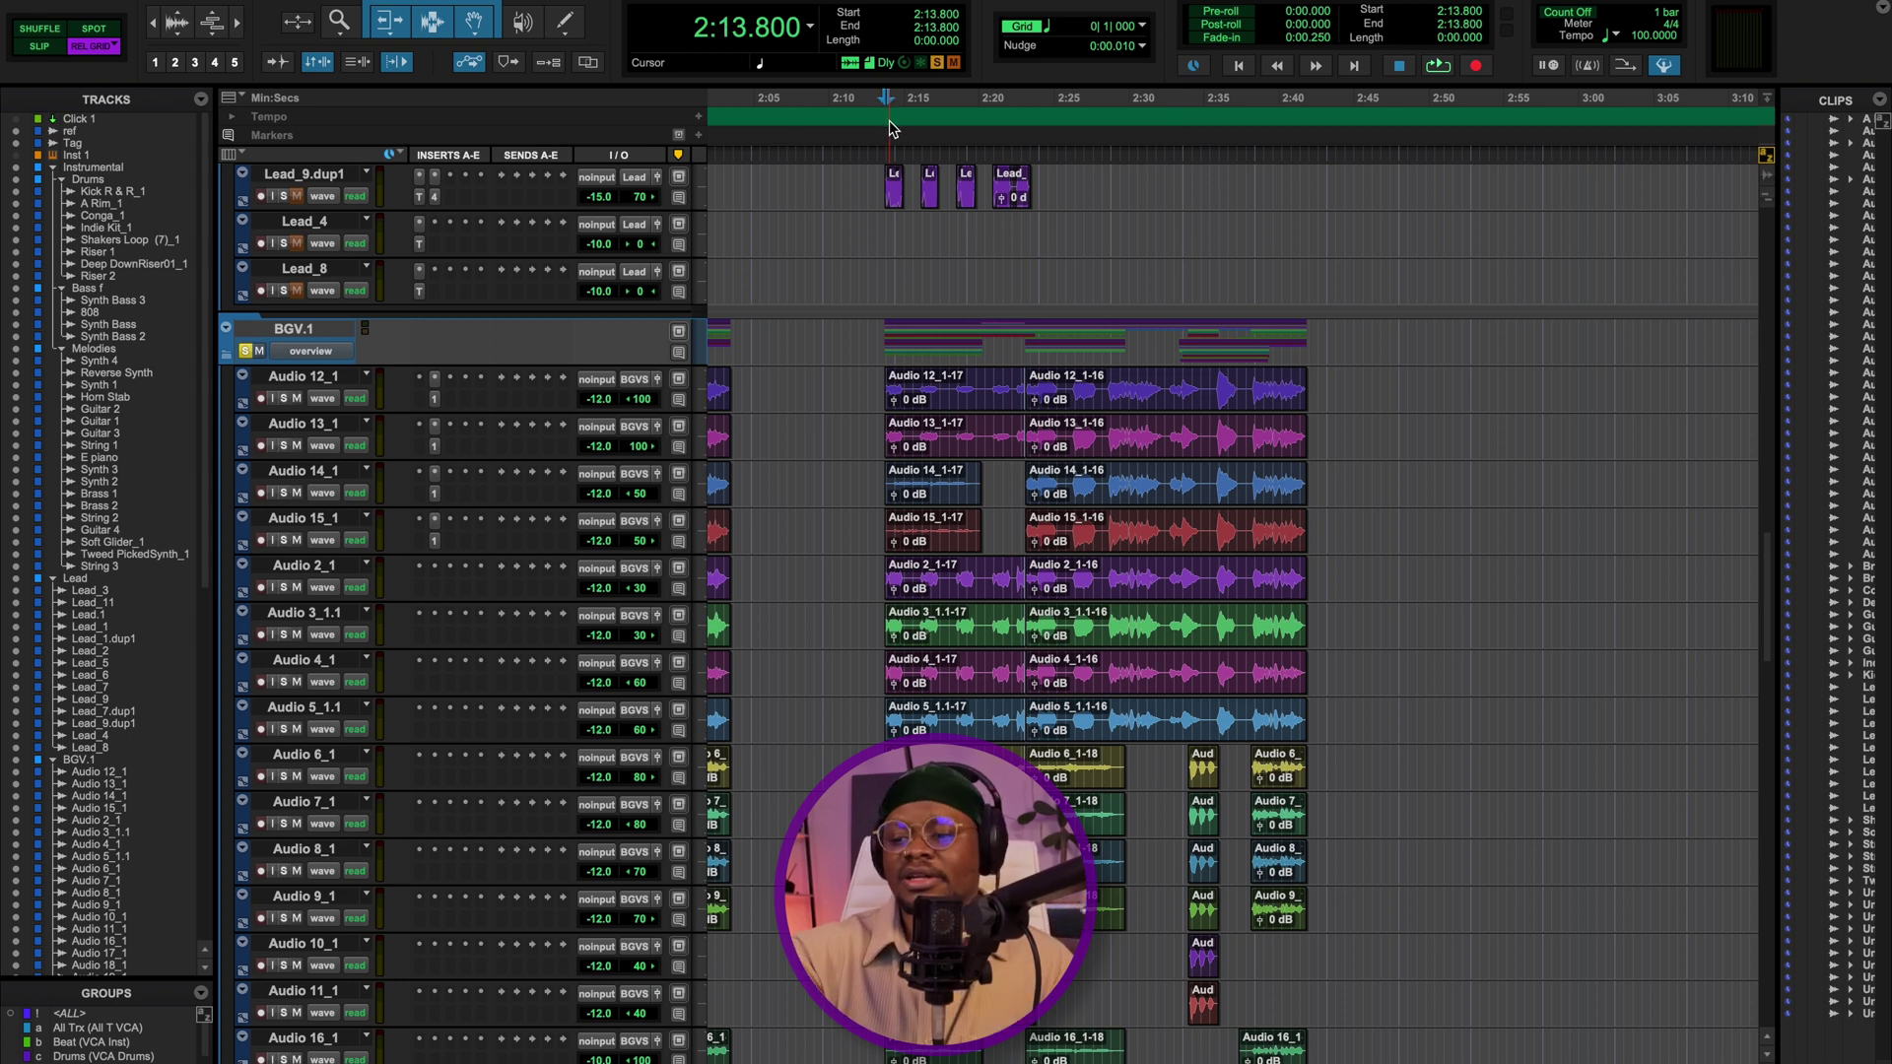
pyautogui.press('super+equal')
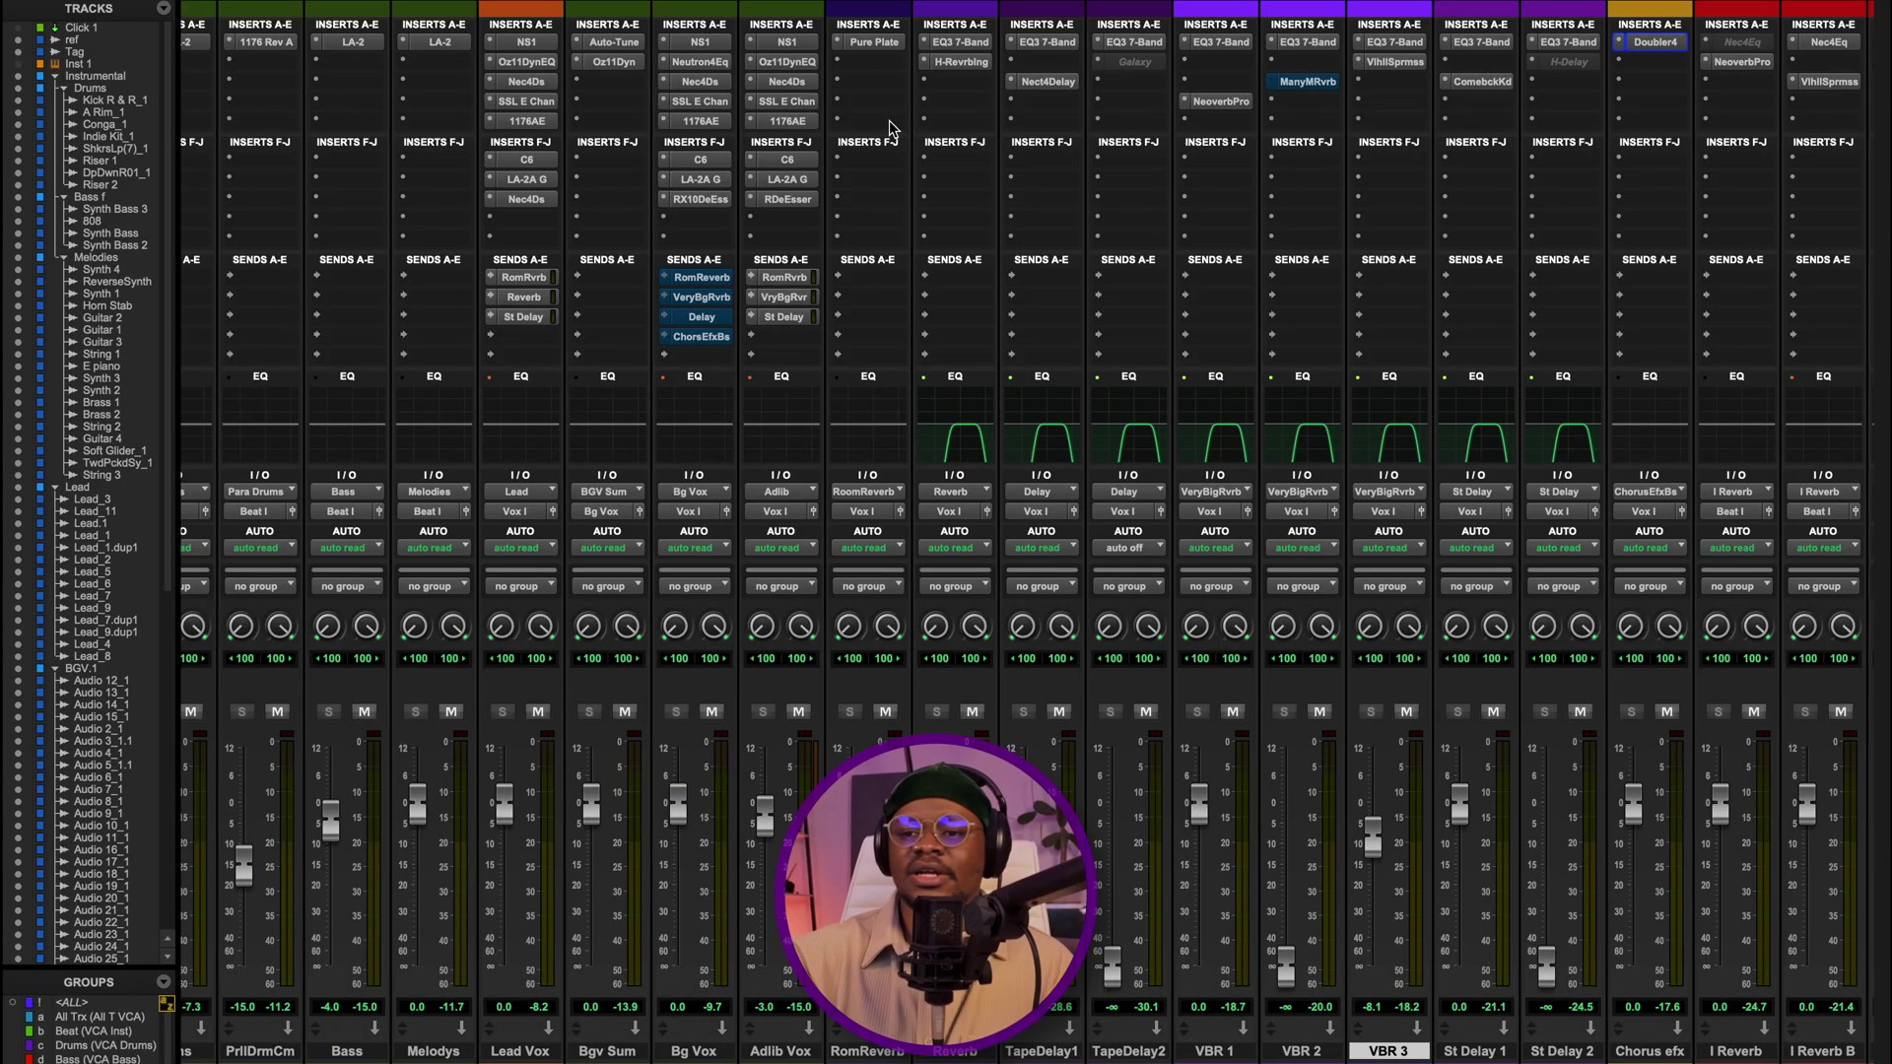
# - Unmute the Bg Vox sends one by one during playback: room reverb, very big reverb, delay, and chorus effects
pyautogui.click(701, 278)
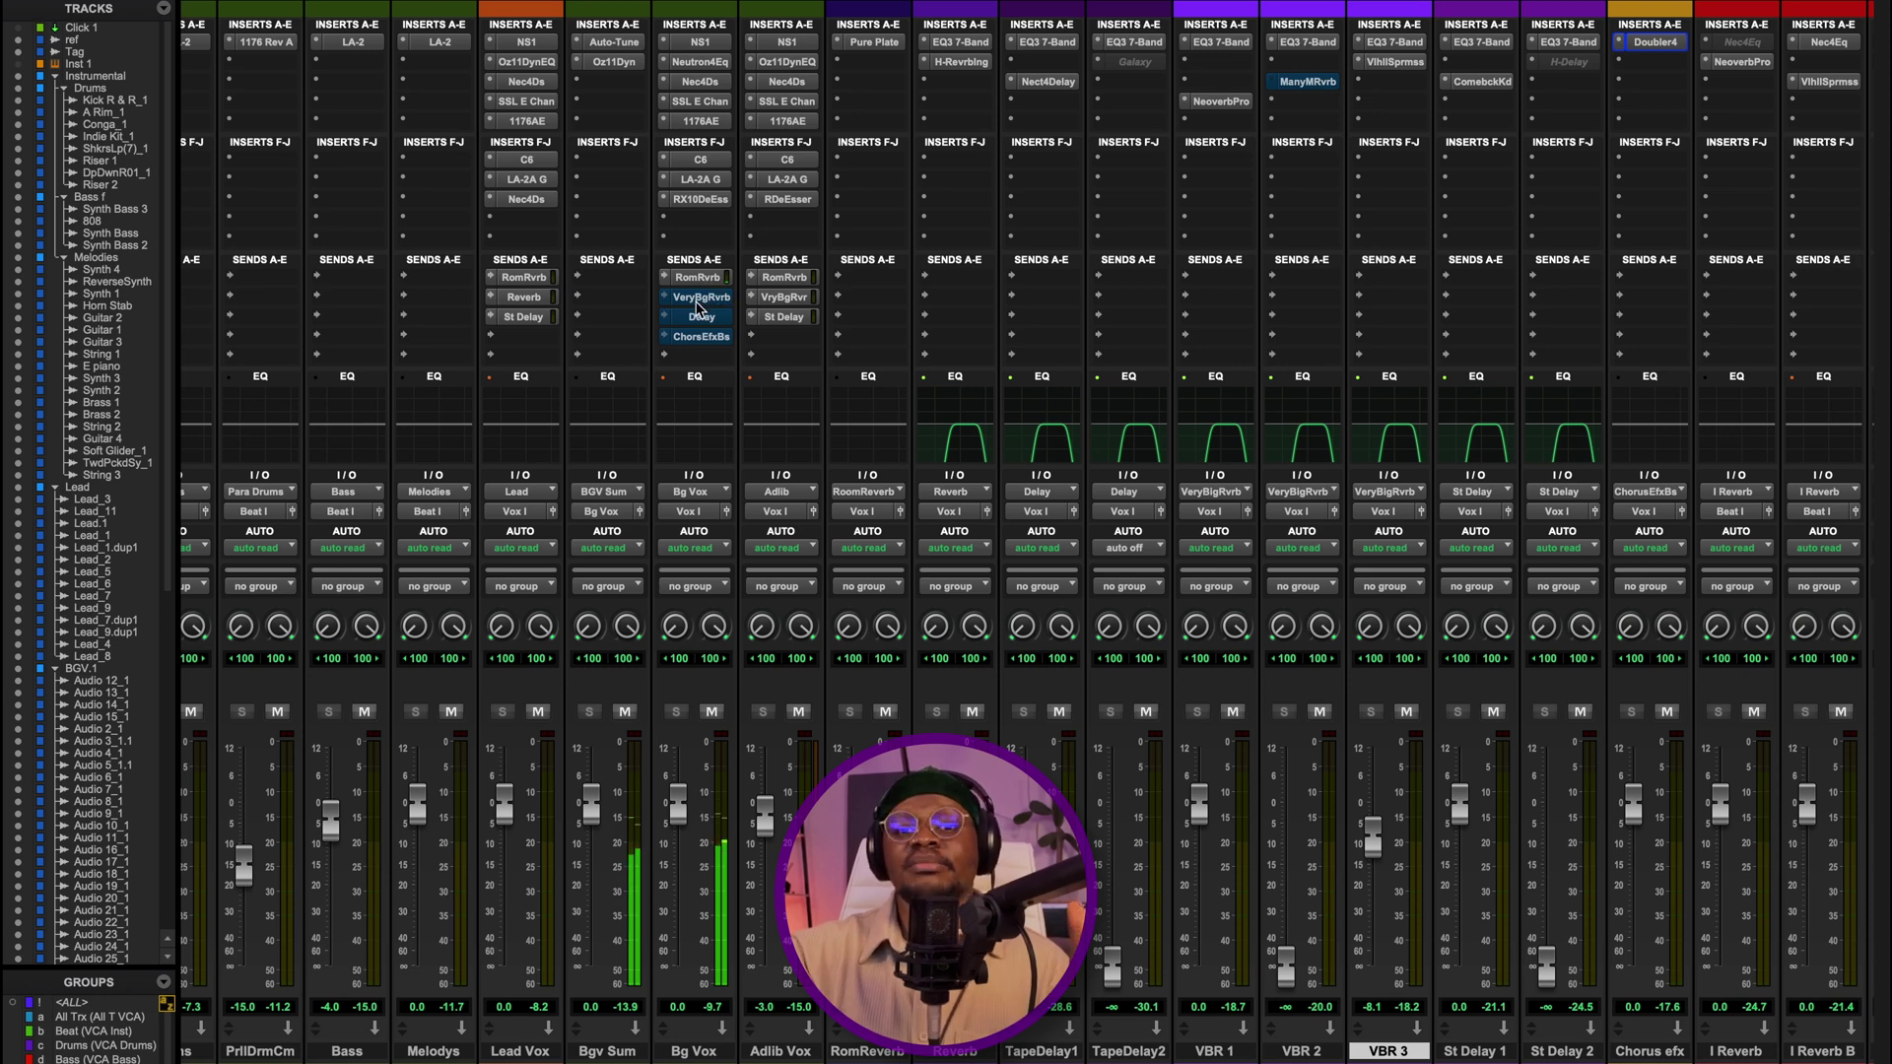
pyautogui.keyDown('shift'); pyautogui.keyDown('super'); pyautogui.click(696, 298); pyautogui.keyUp('super'); pyautogui.keyUp('shift')
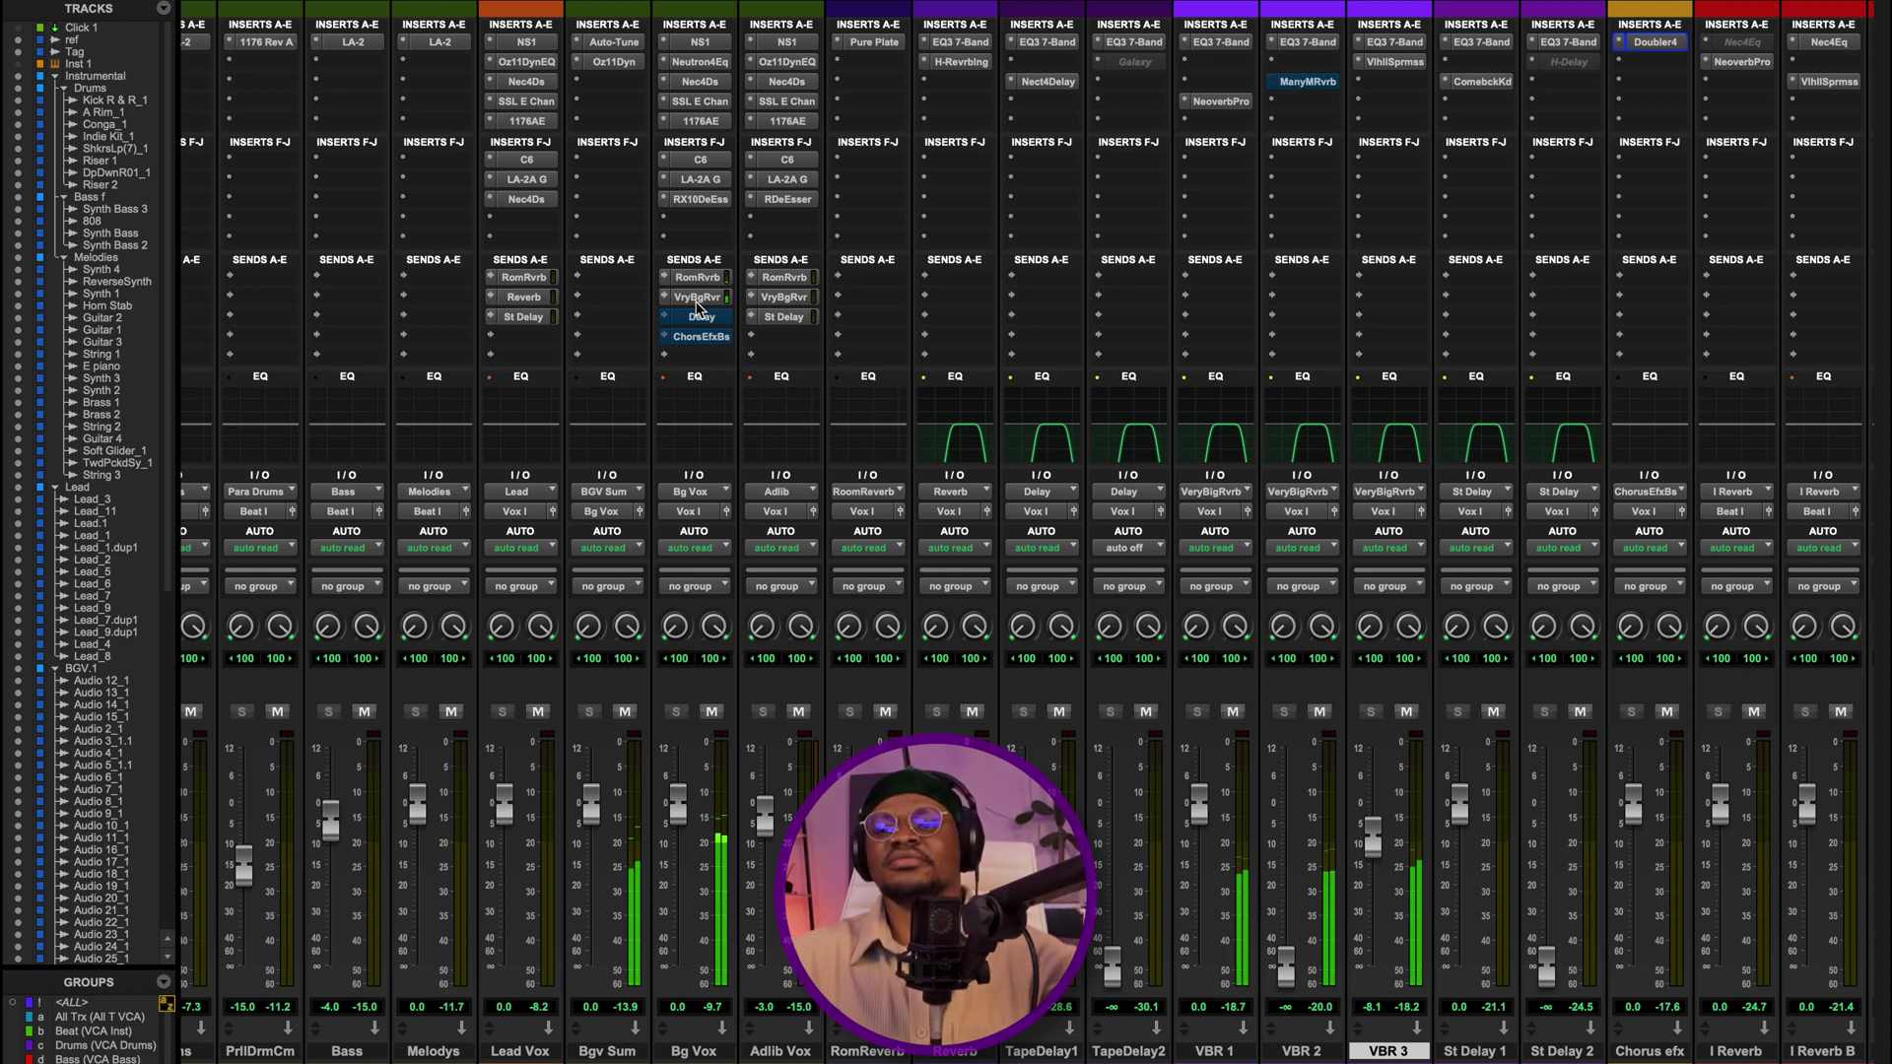
pyautogui.keyDown('shift'); pyautogui.keyDown('super'); pyautogui.click(693, 322); pyautogui.keyUp('super'); pyautogui.keyUp('shift')
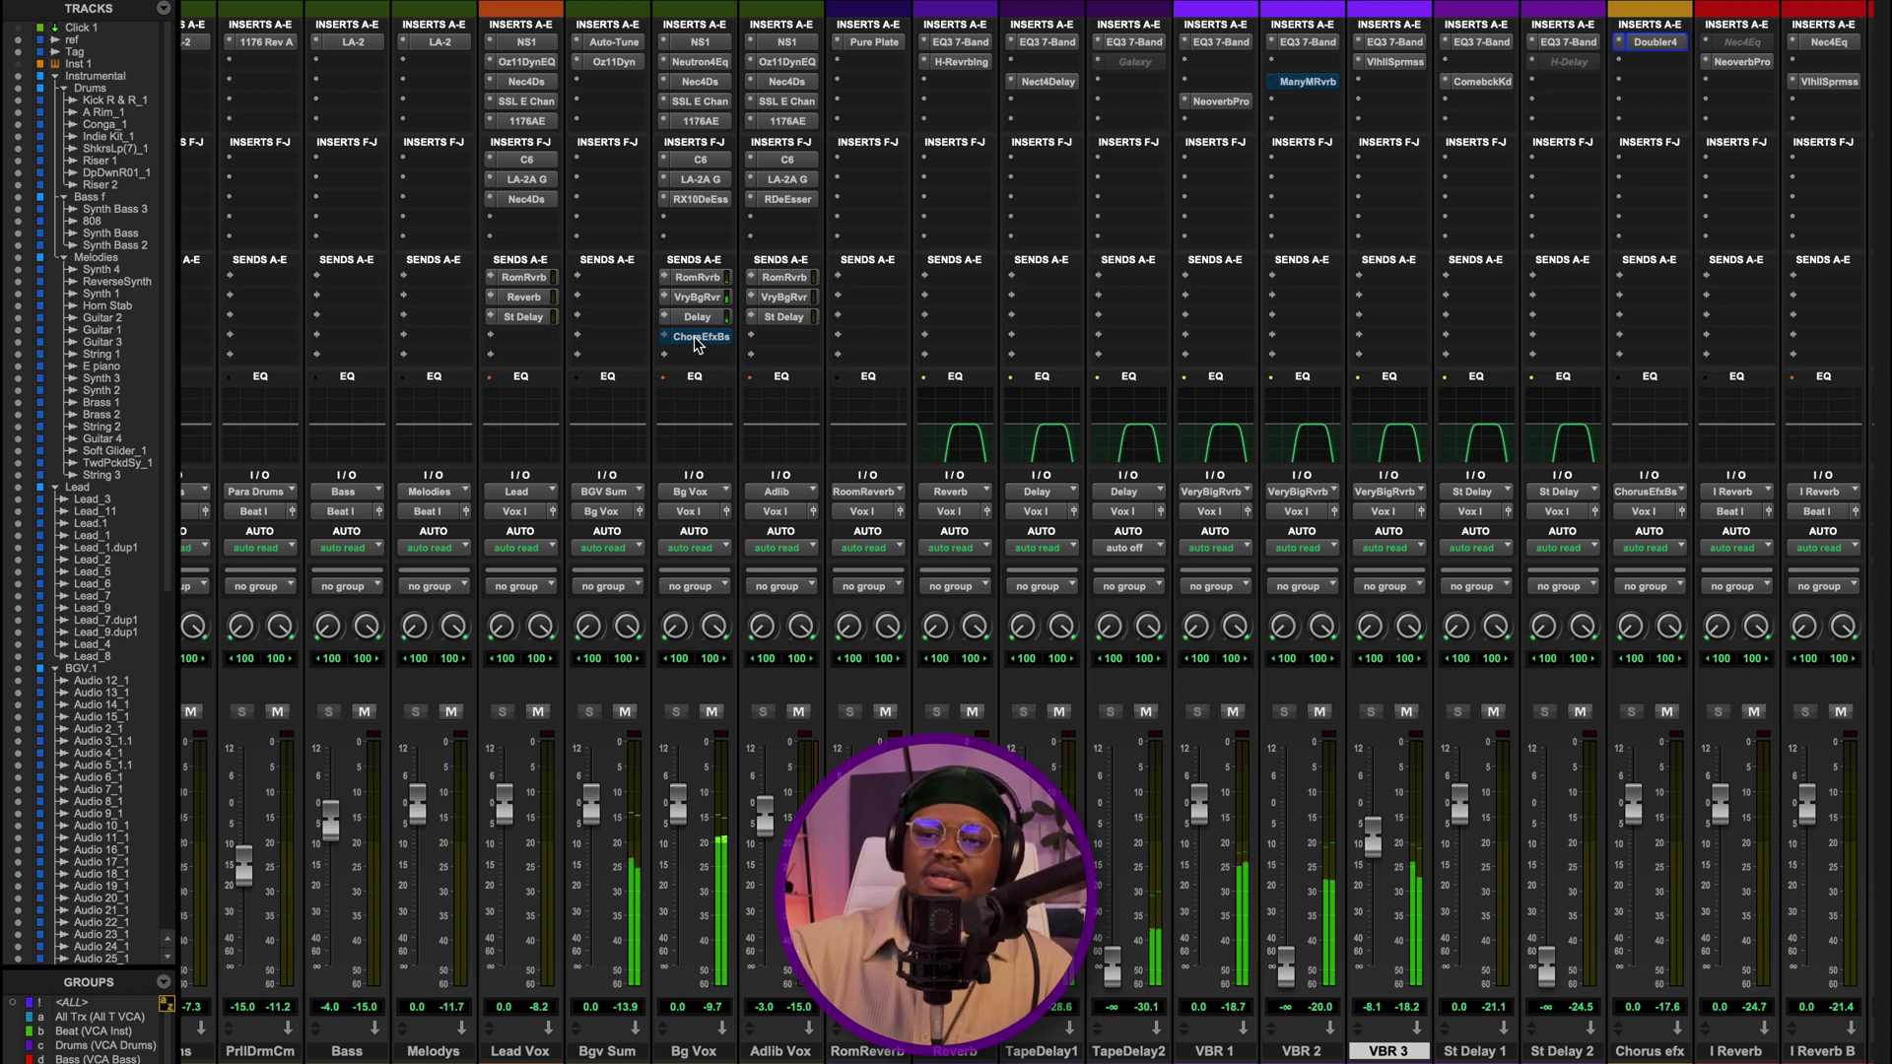
pyautogui.keyDown('shift'); pyautogui.keyDown('super'); pyautogui.click(695, 337); pyautogui.keyUp('super'); pyautogui.keyUp('shift')
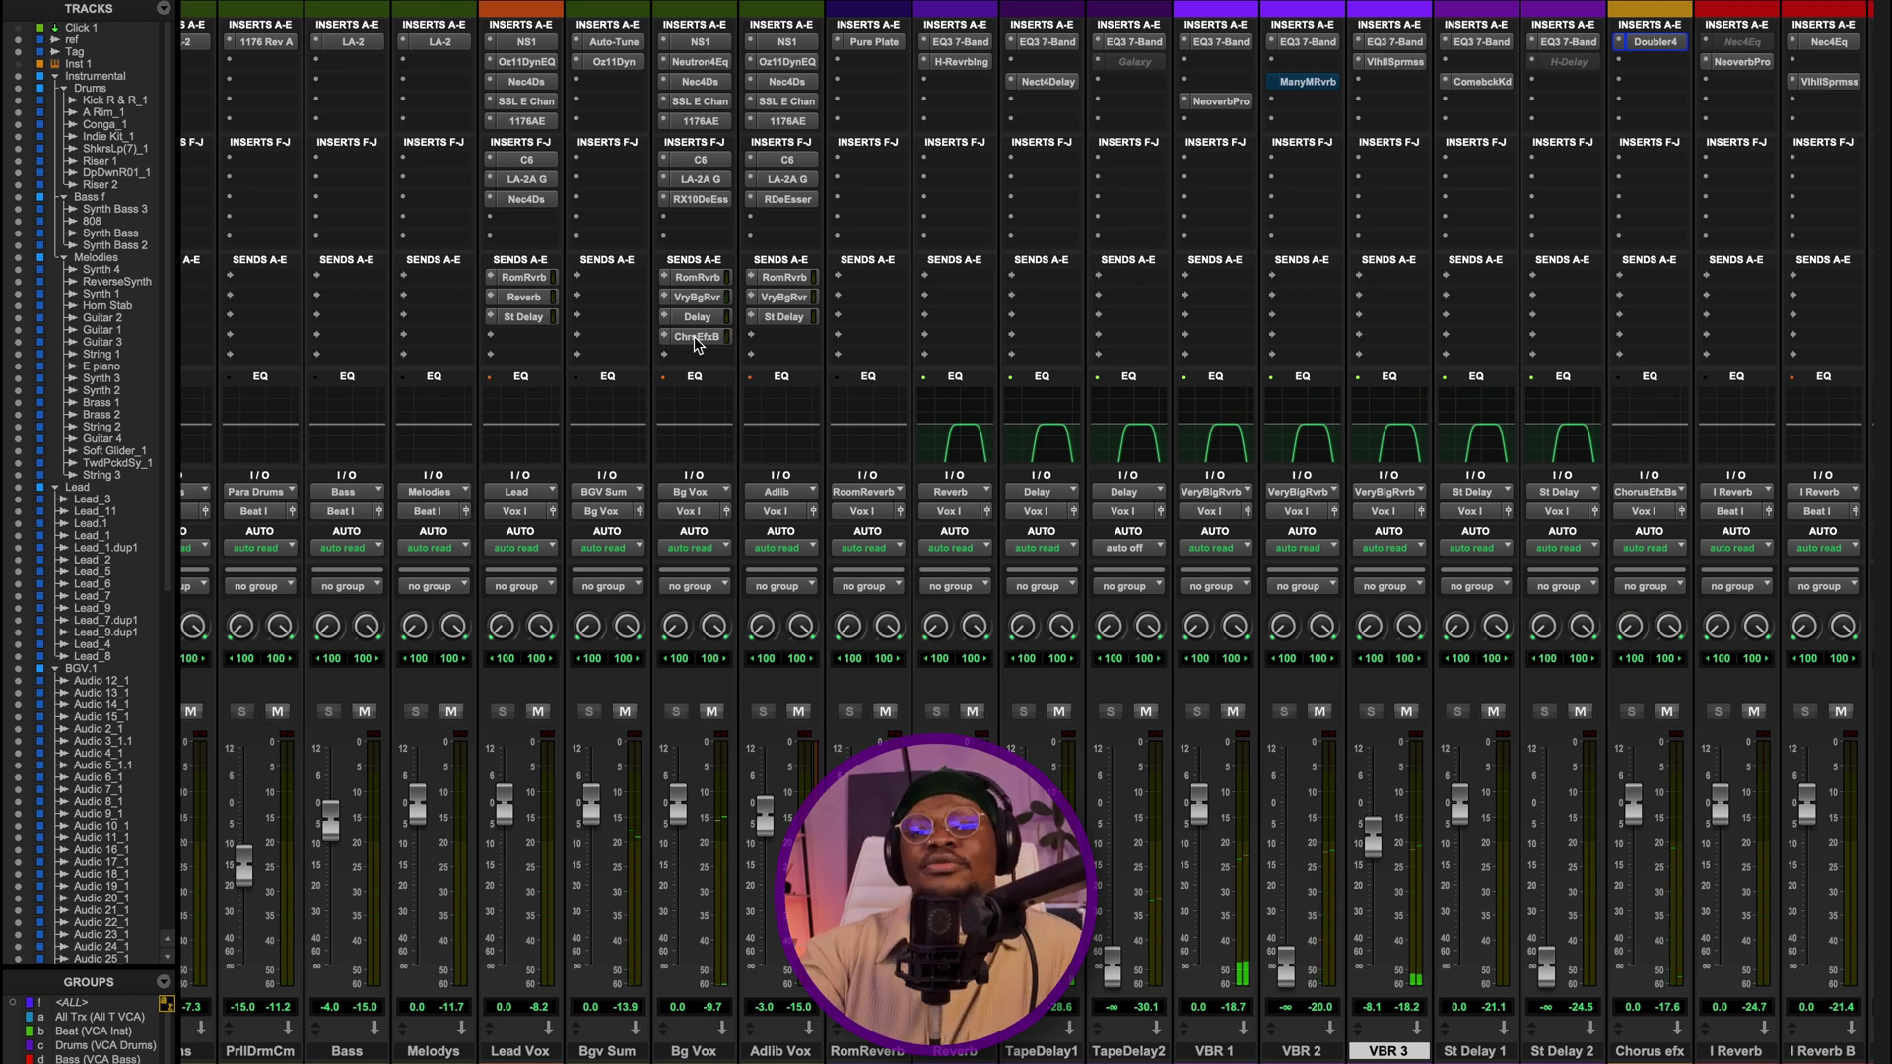
# - Return to the timeline and audition the background vocal section in the mix from 2:15.629, stopping playback after the BGV clips end
pyautogui.hscroll(3, 1294, 525)
pyautogui.hscroll(2, 1294, 525)
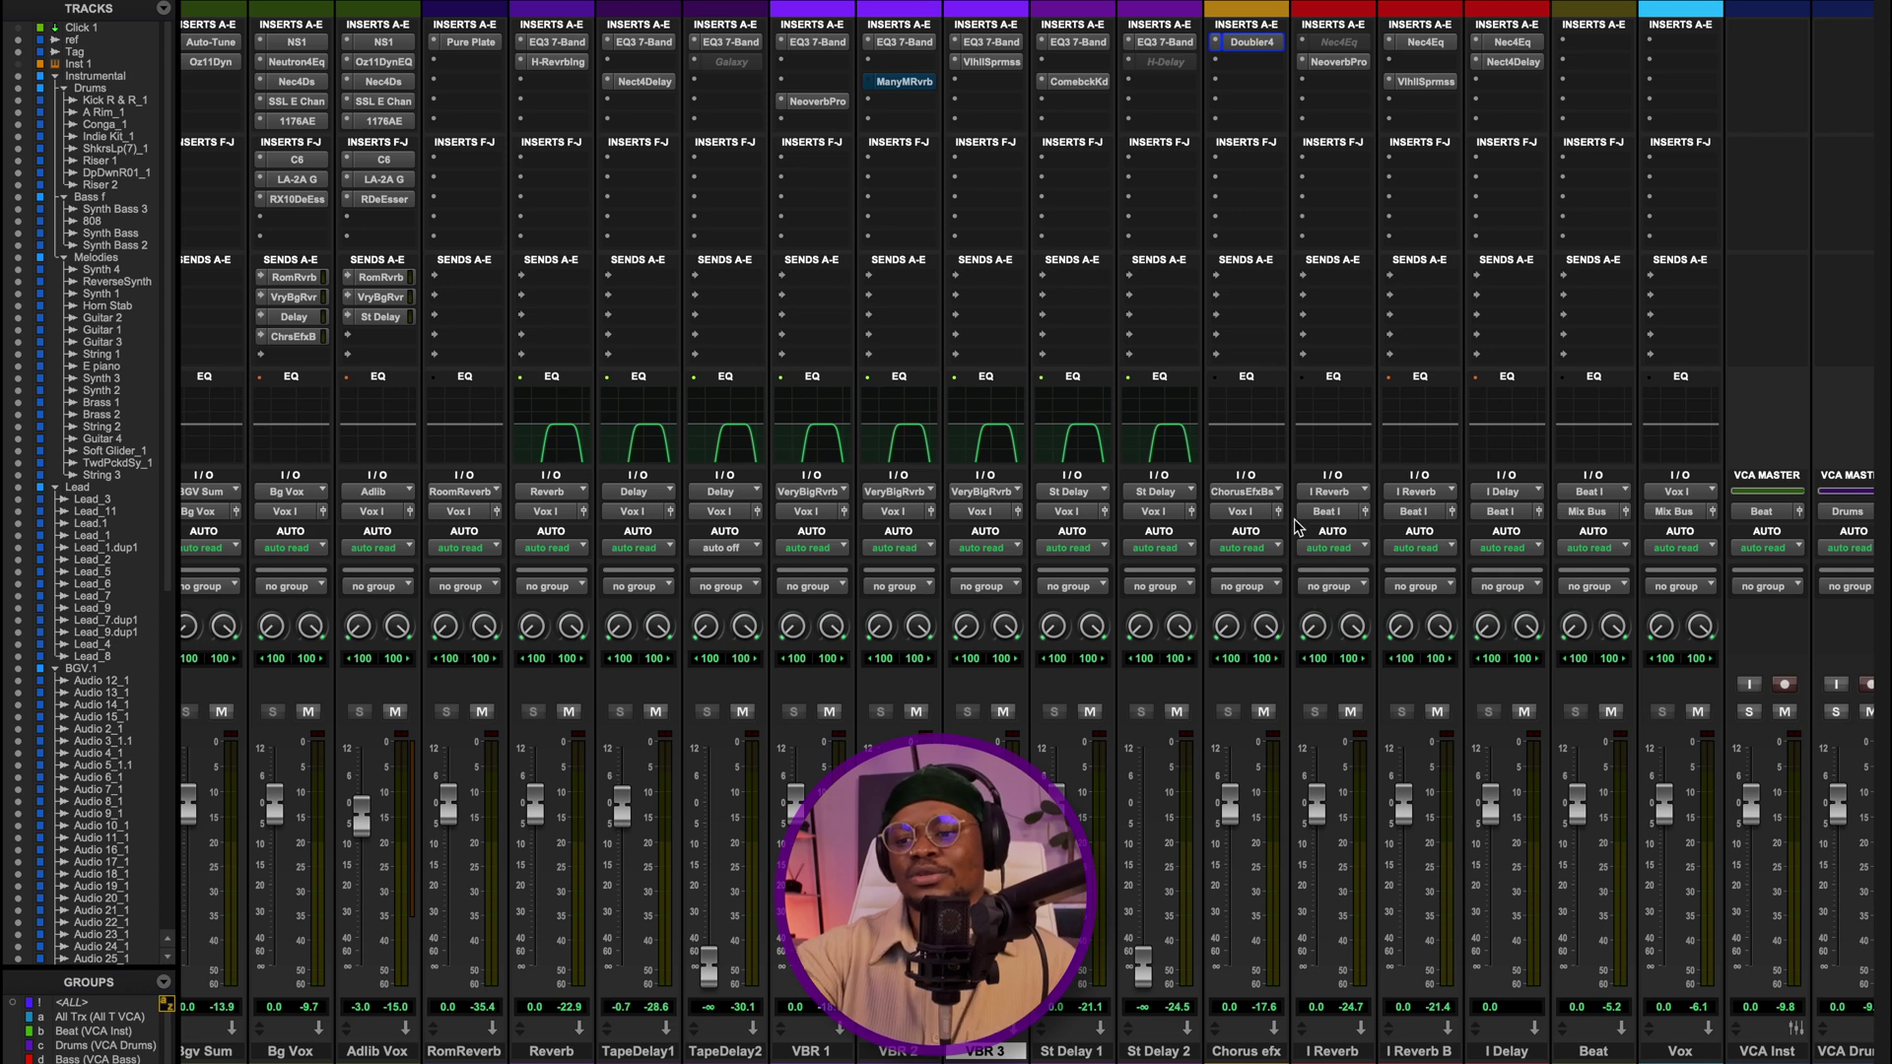
pyautogui.hotkey('ctrl', '=')
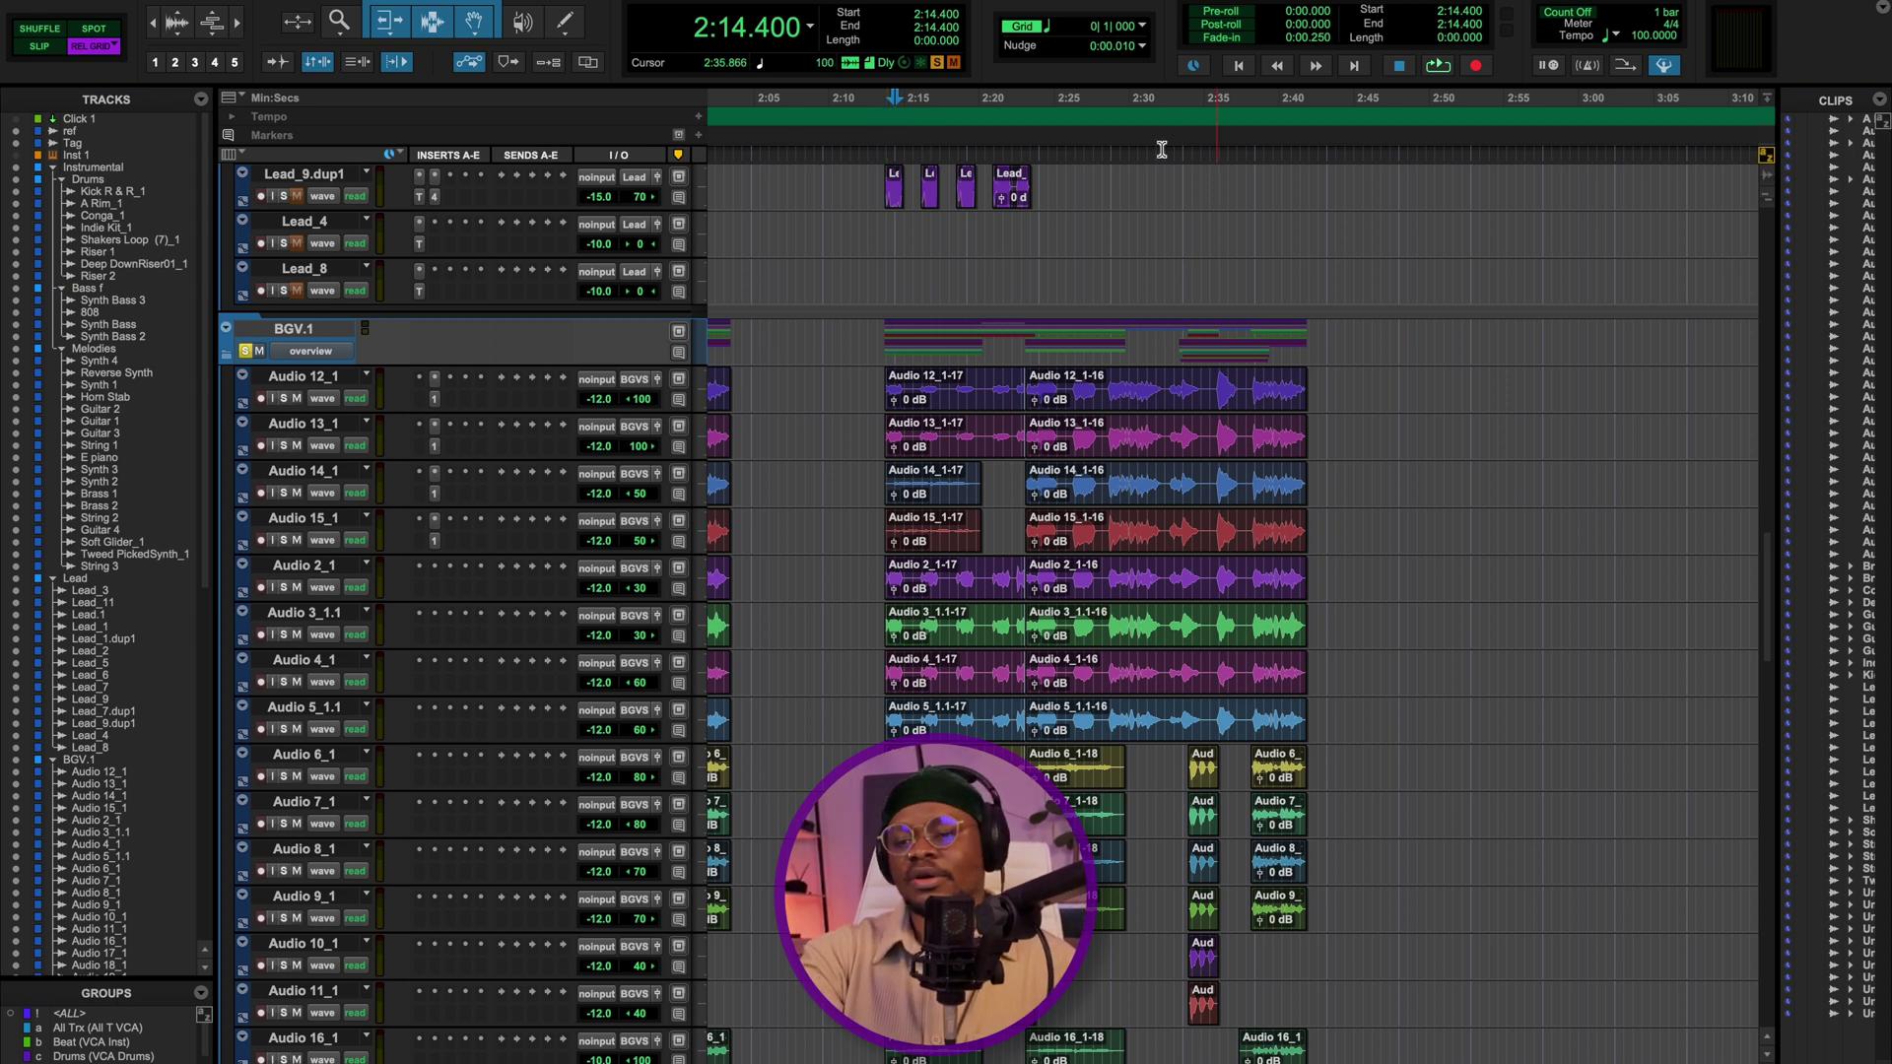
pyautogui.scroll(-15, 1271, 678)
pyautogui.scroll(8, 1271, 678)
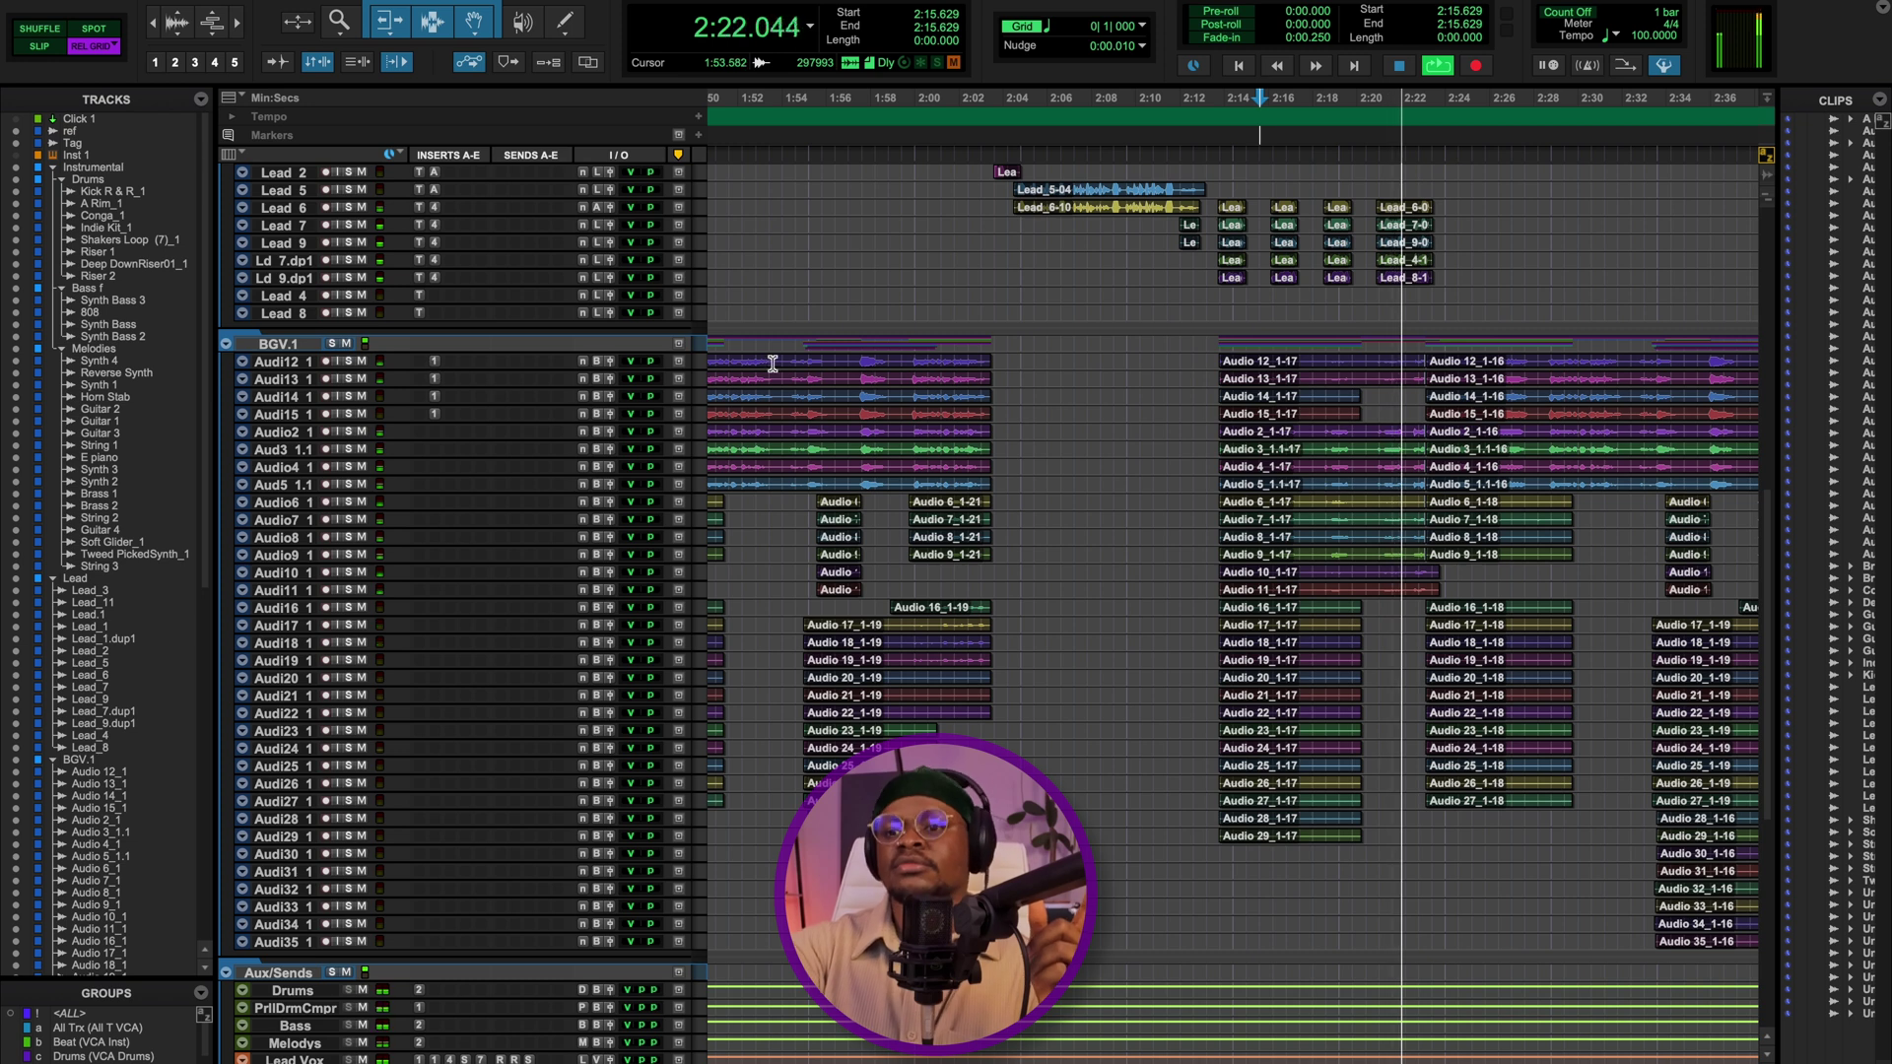
pyautogui.scroll(-2, 773, 363)
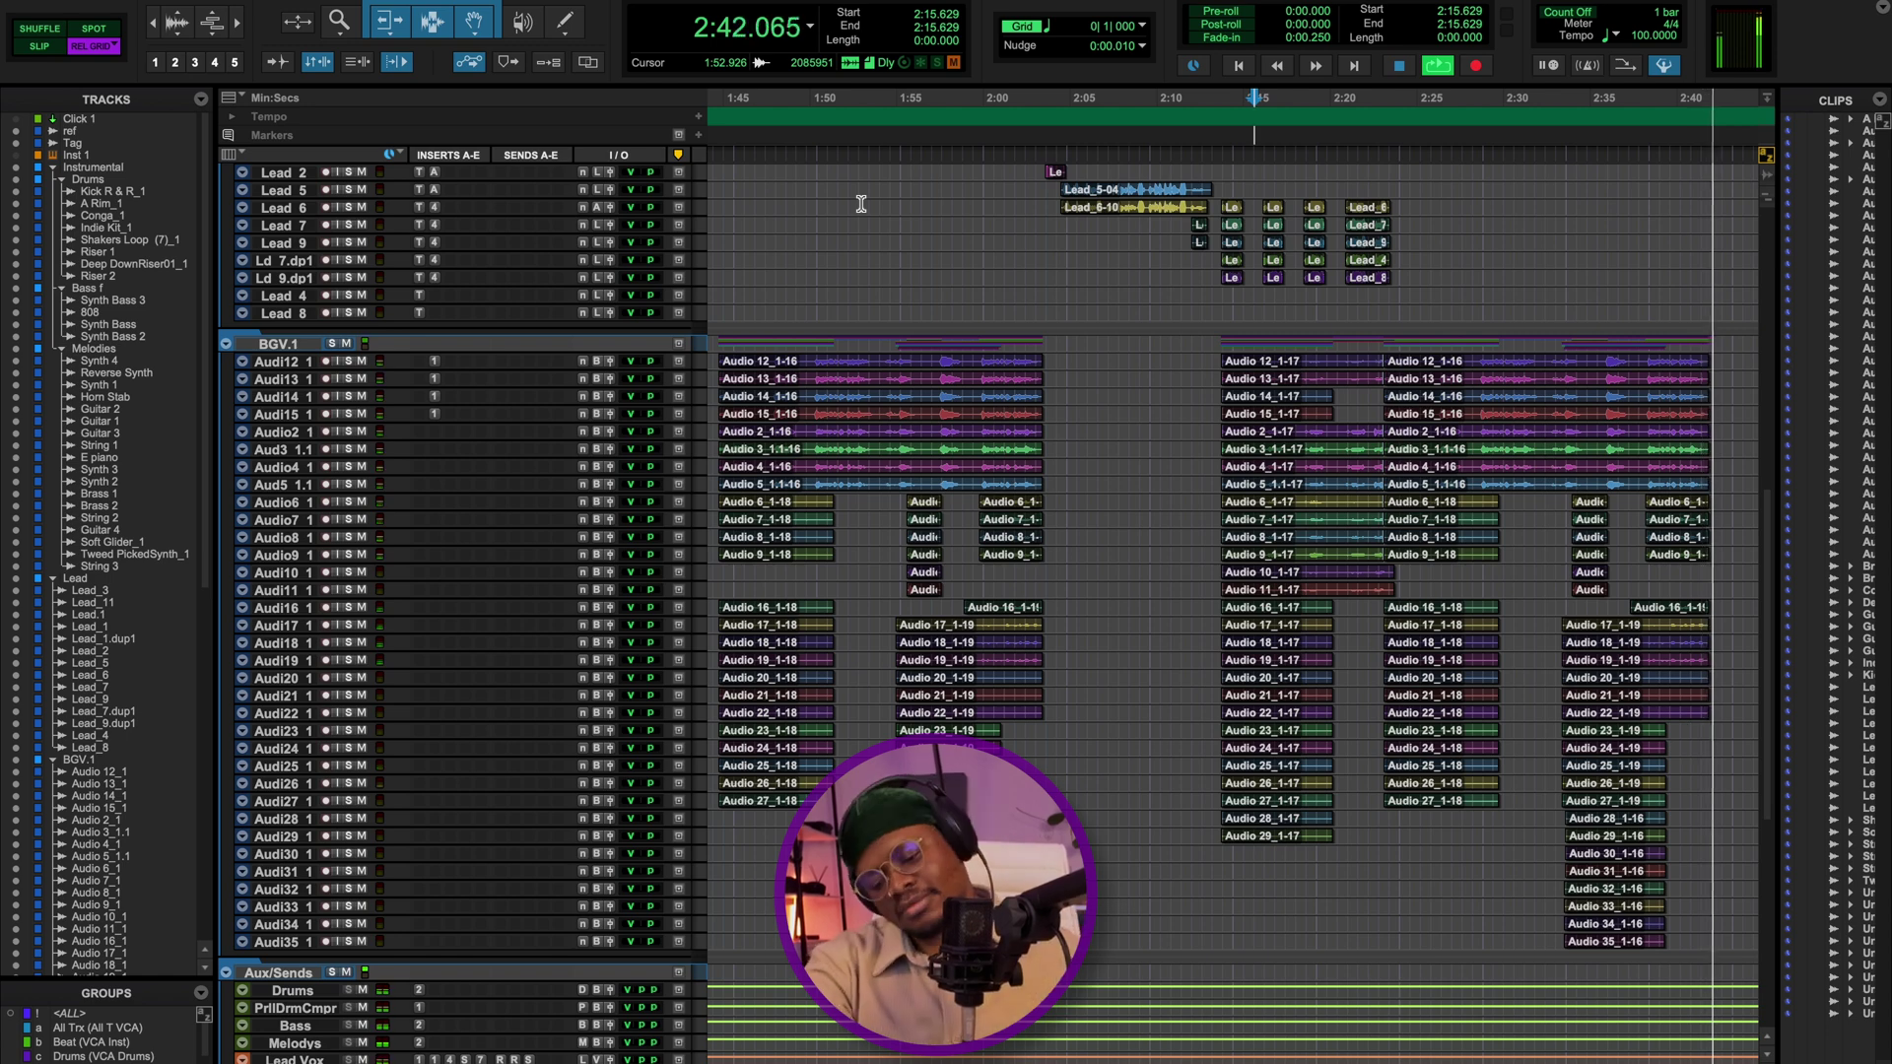
pyautogui.press('space')
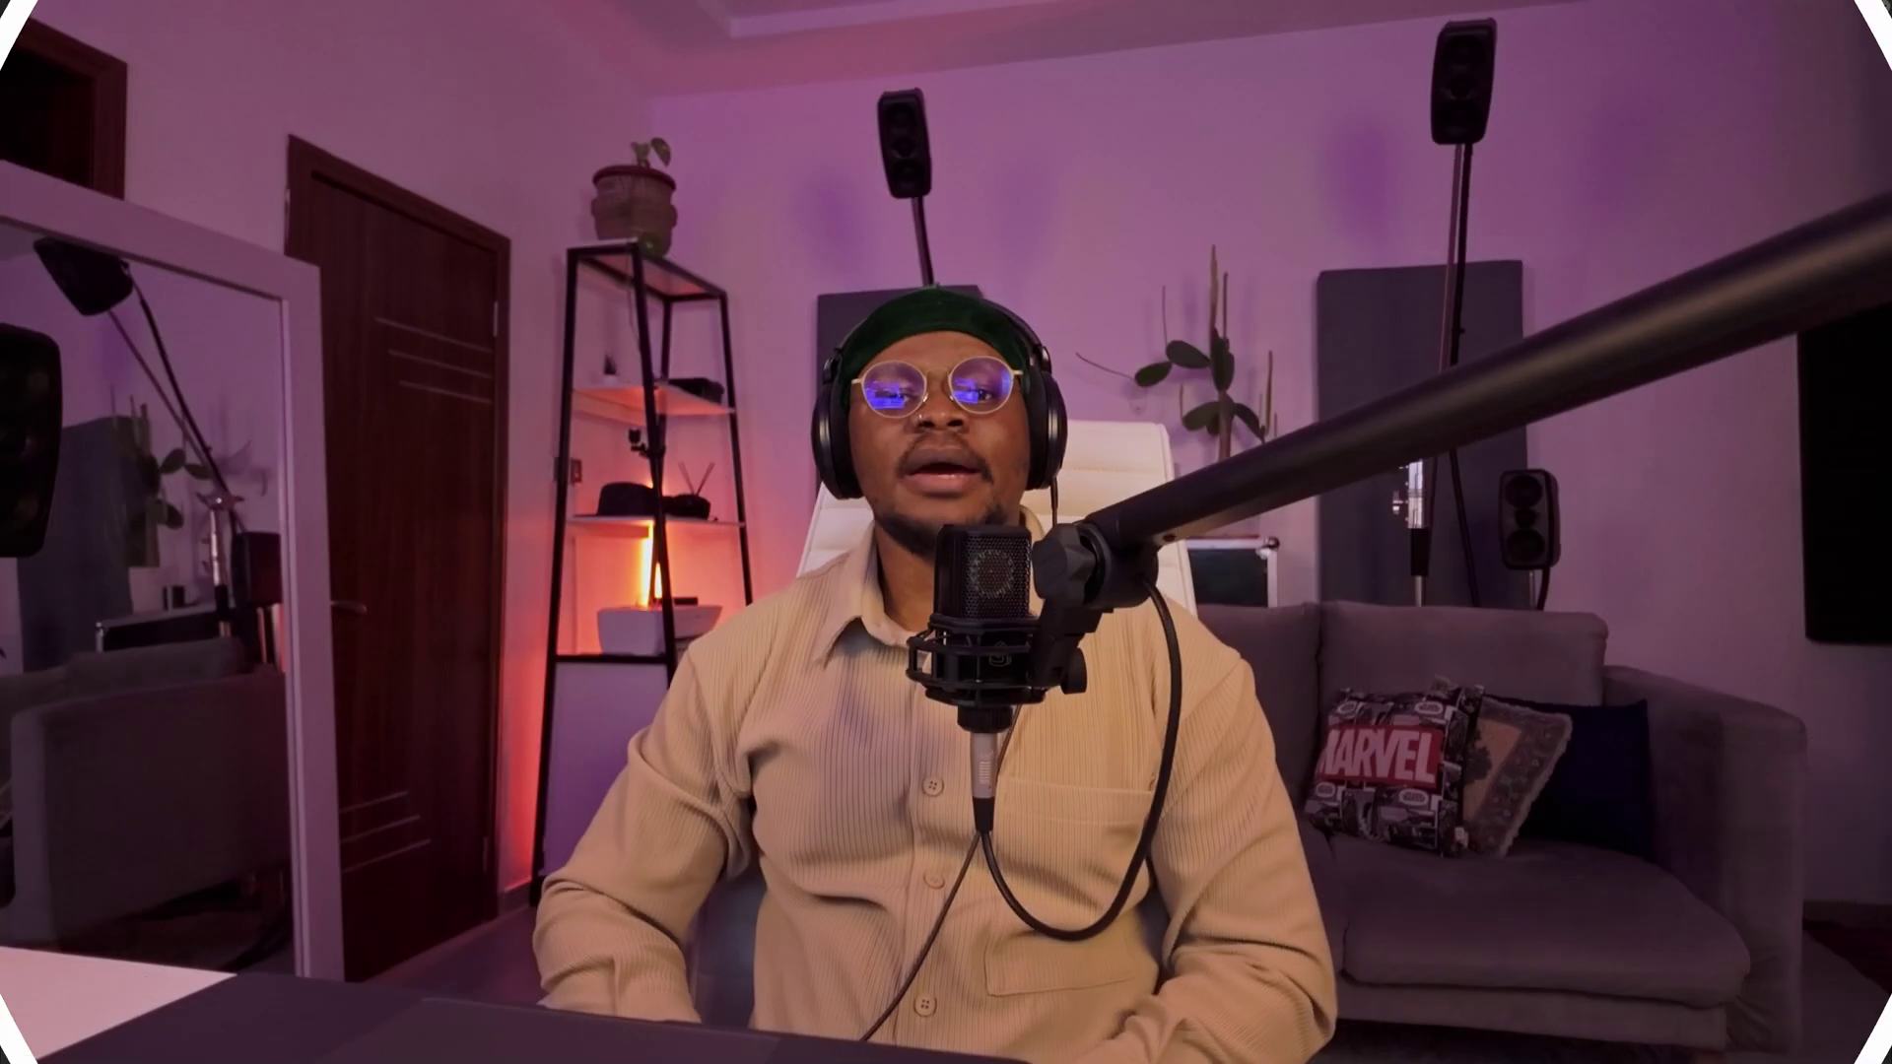